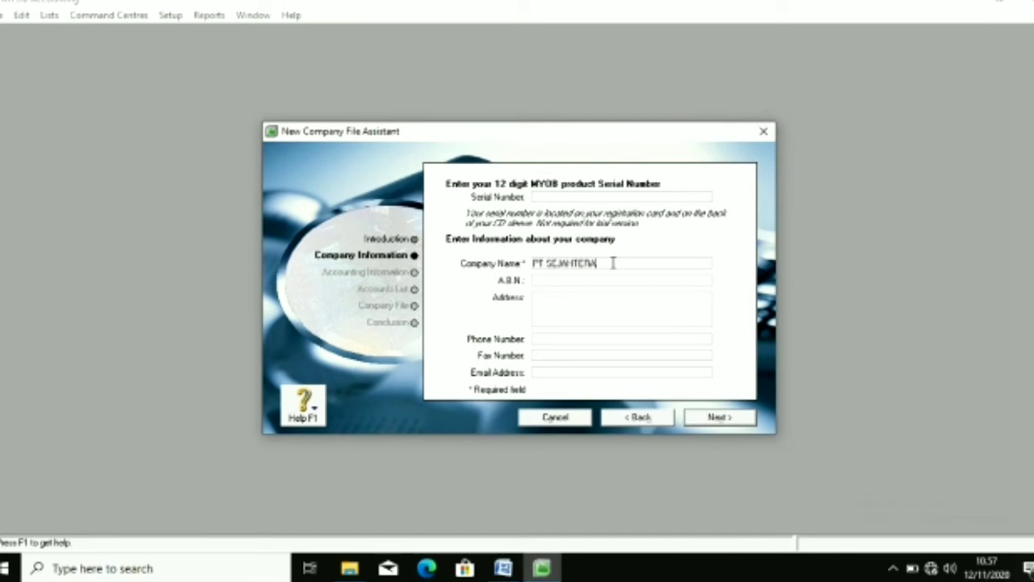
Step: Enter PT SEJAHTERA's street address, phone number, fax number and company e-mail address
left_click(590, 299)
left_click(576, 339)
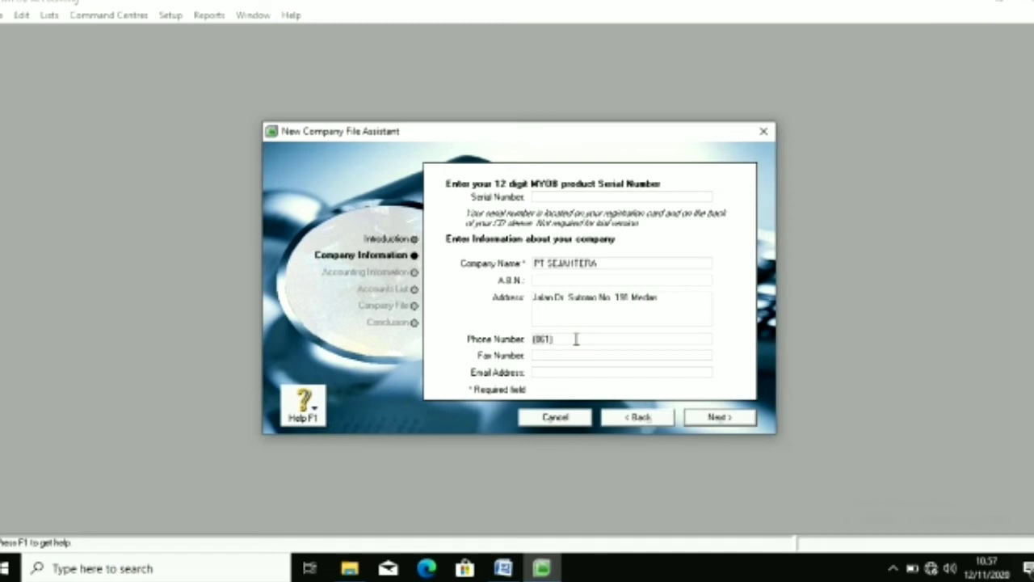
left_click(569, 354)
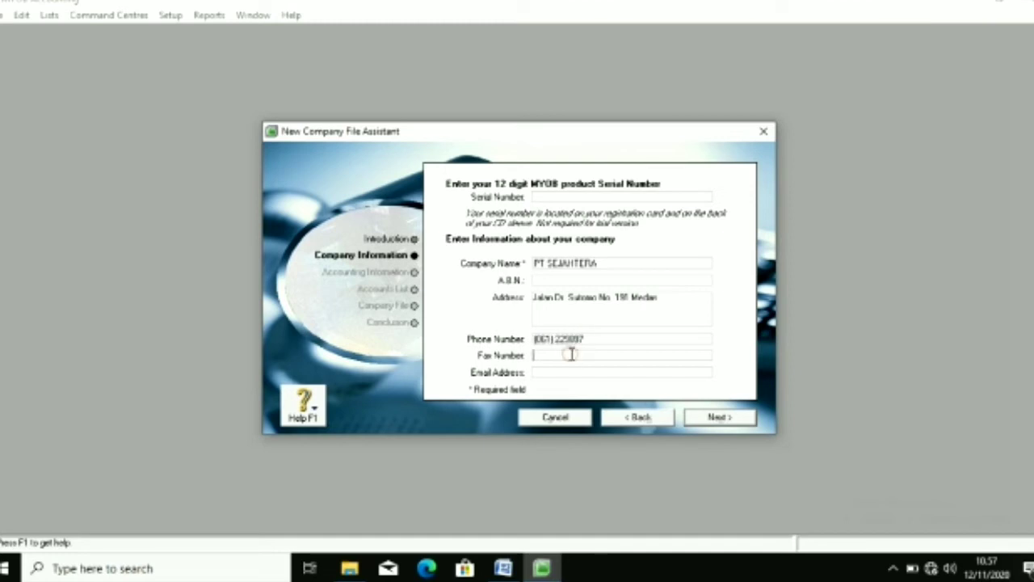
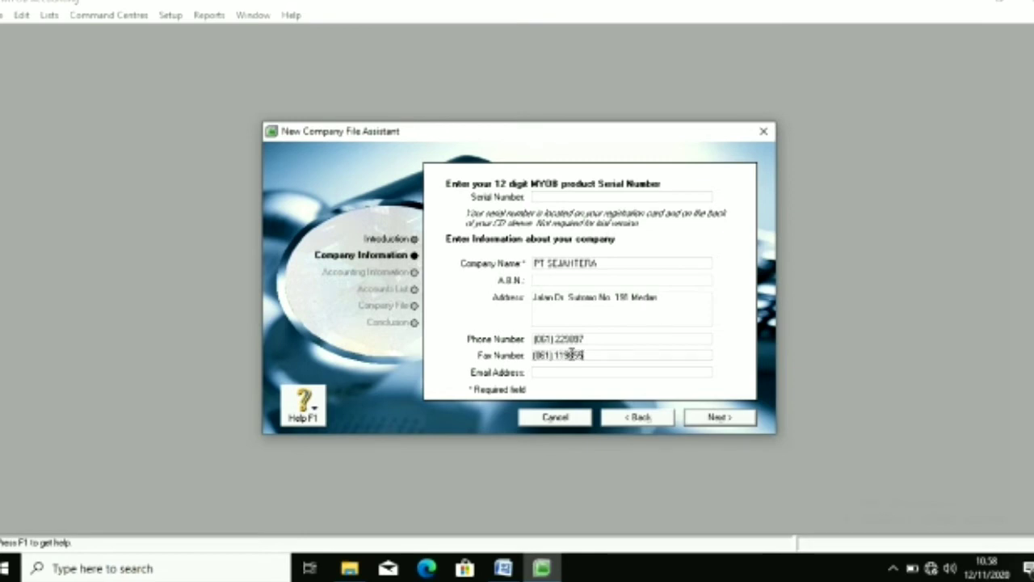
left_click(571, 371)
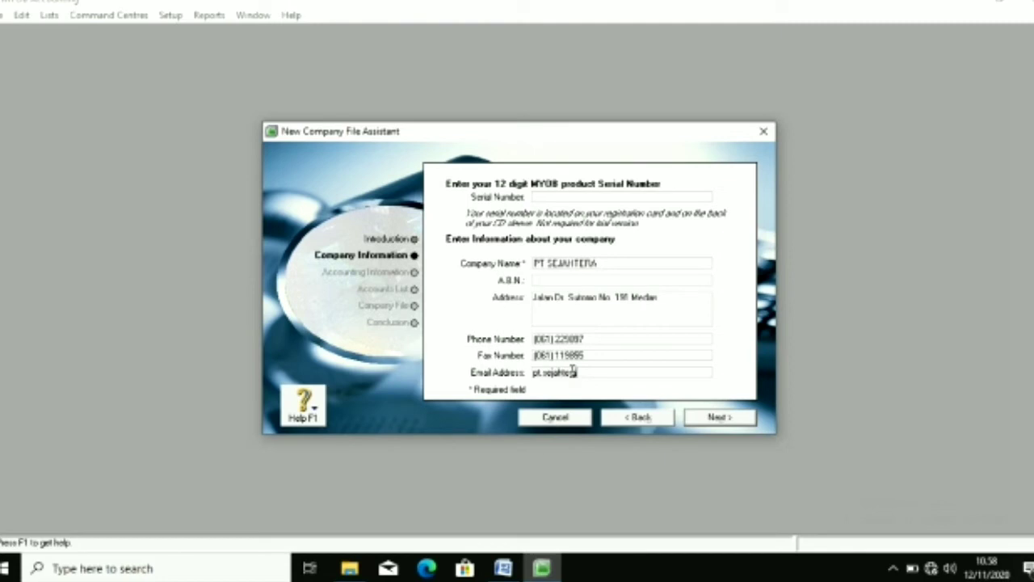
Step: Set the 2018 financial year ending in December, with November as the conversion month
left_click(695, 417)
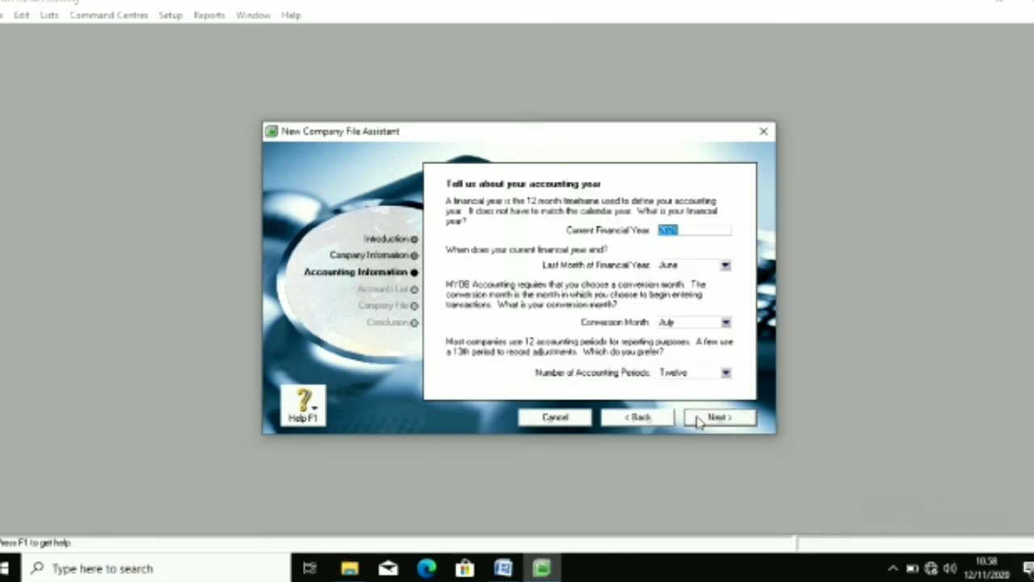
type("2018")
left_click(726, 265)
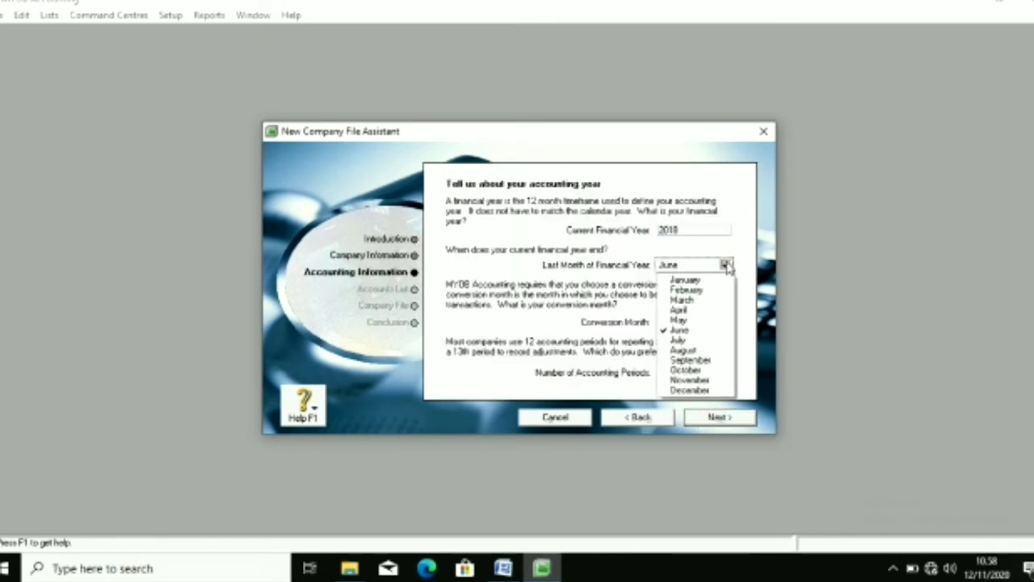
left_click(689, 390)
left_click(726, 321)
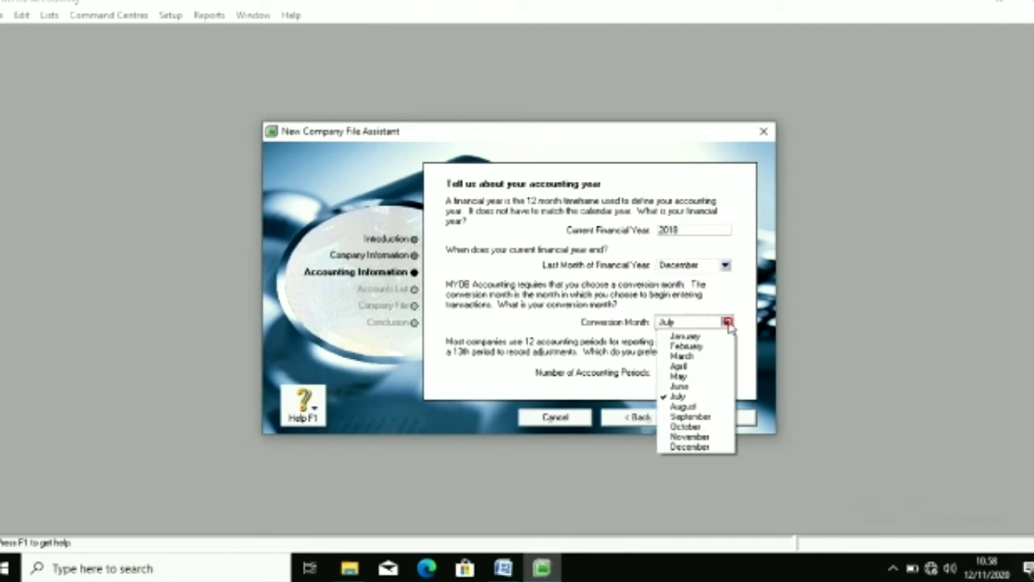
left_click(726, 436)
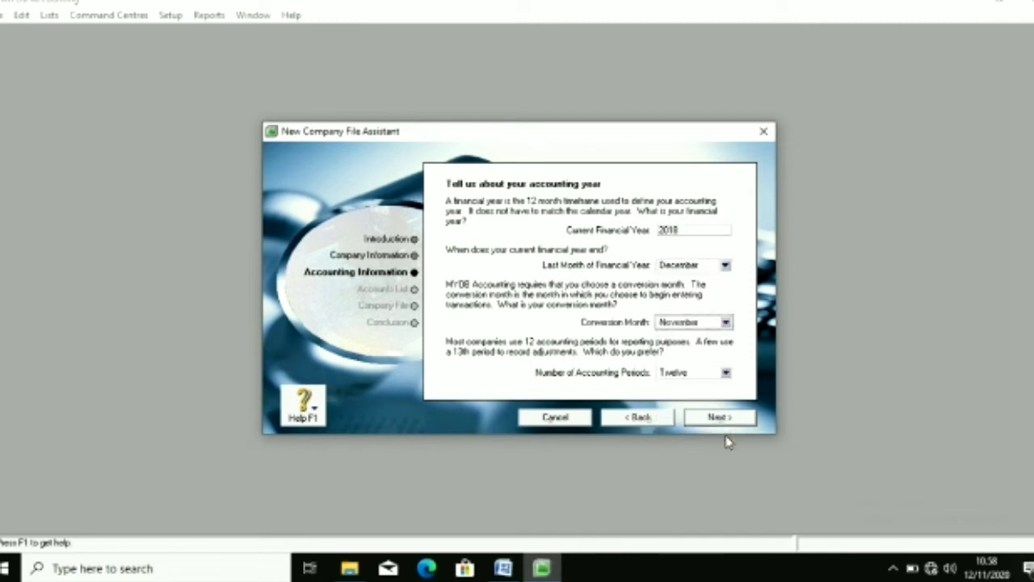
left_click(730, 417)
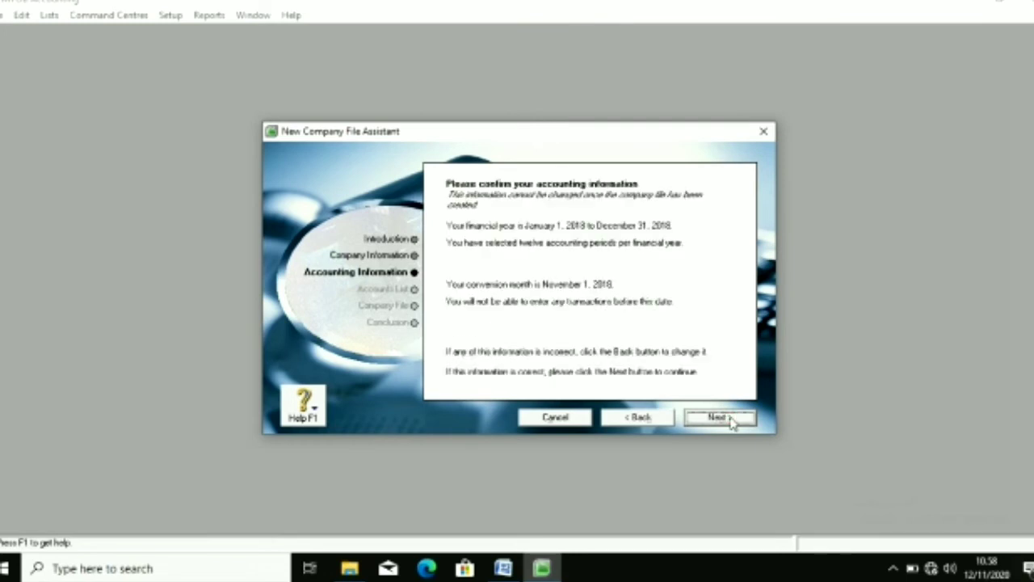
left_click(730, 418)
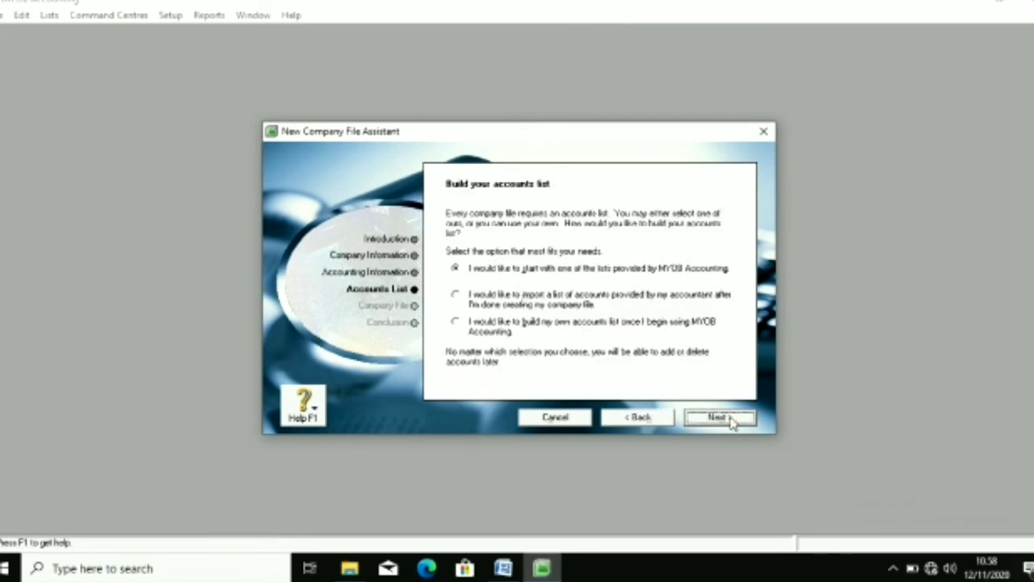
Step: Choose to import the accounts list later, create the company file and enter the Command Centre
left_click(621, 304)
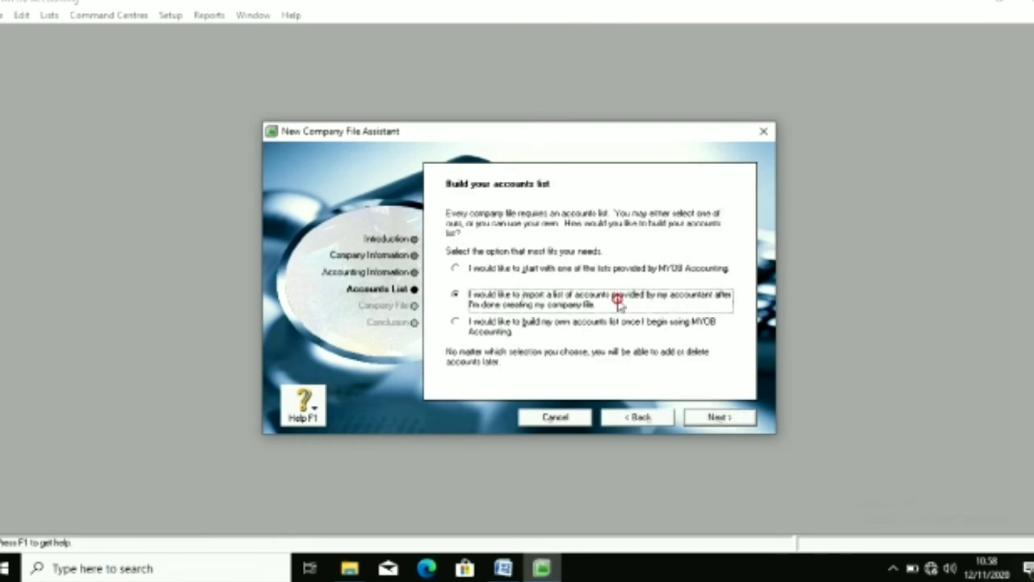
left_click(716, 420)
left_click(721, 421)
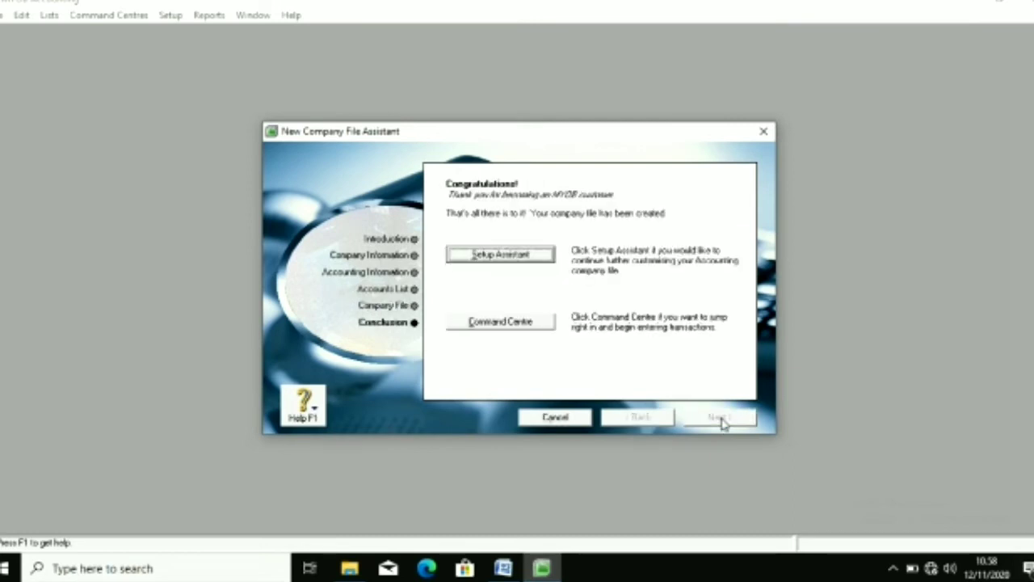
left_click(534, 323)
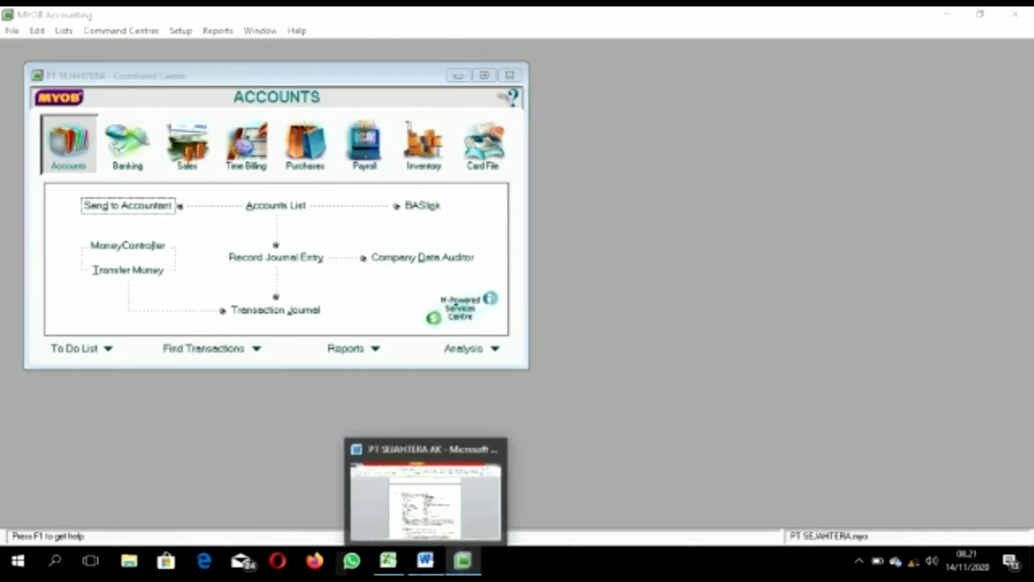
Step: Copy the NERACA SALDO per 30 November 2018 table from the Word document
left_click(424, 566)
left_click_drag(1024, 158, 1025, 218)
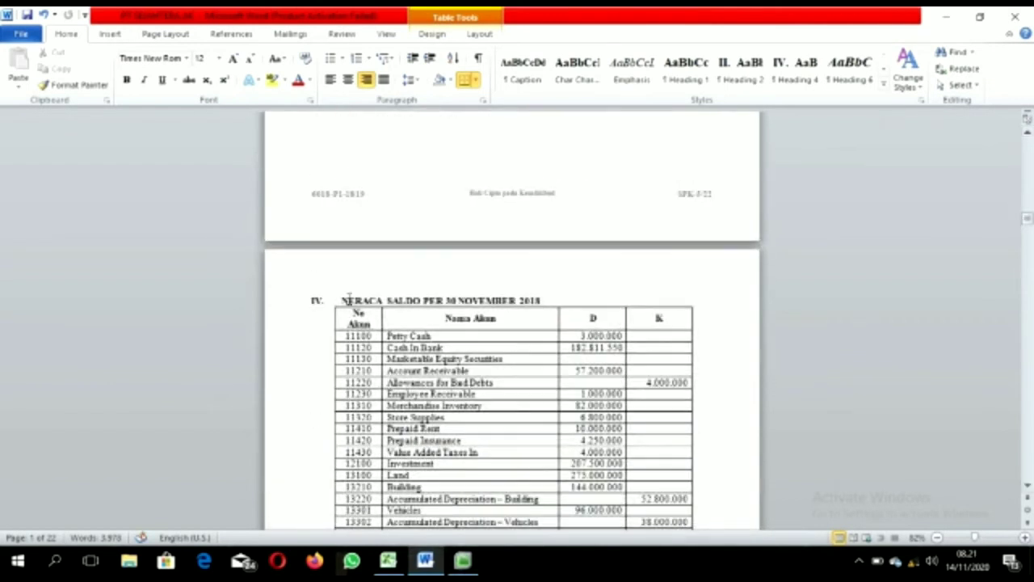
left_click_drag(350, 313, 661, 489)
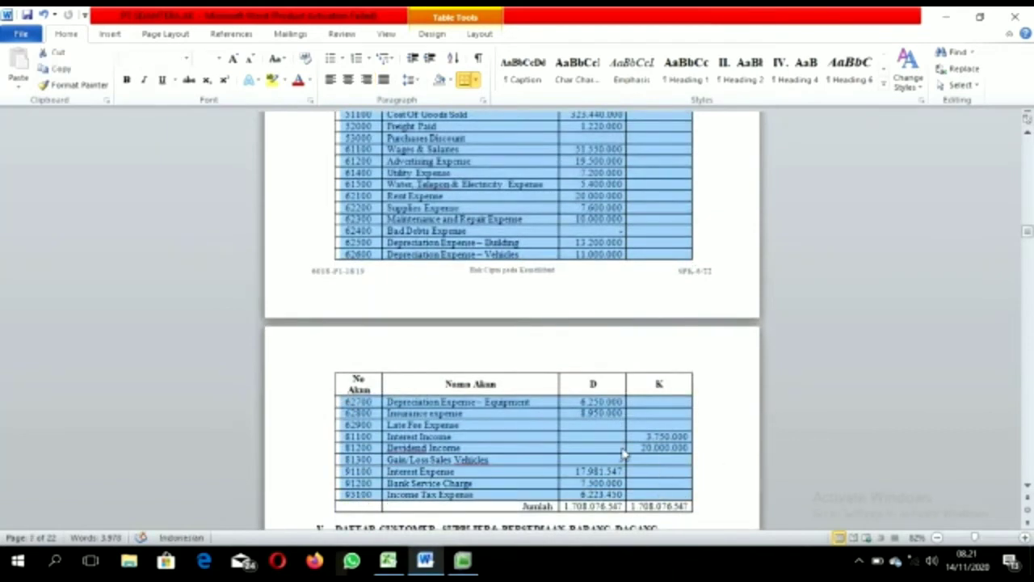
right_click(624, 454)
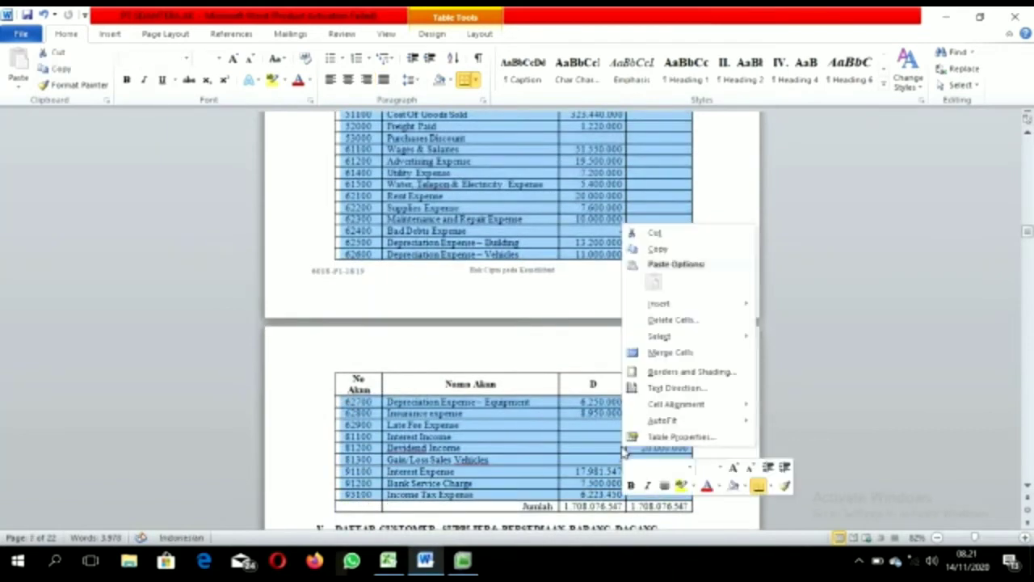
left_click(658, 249)
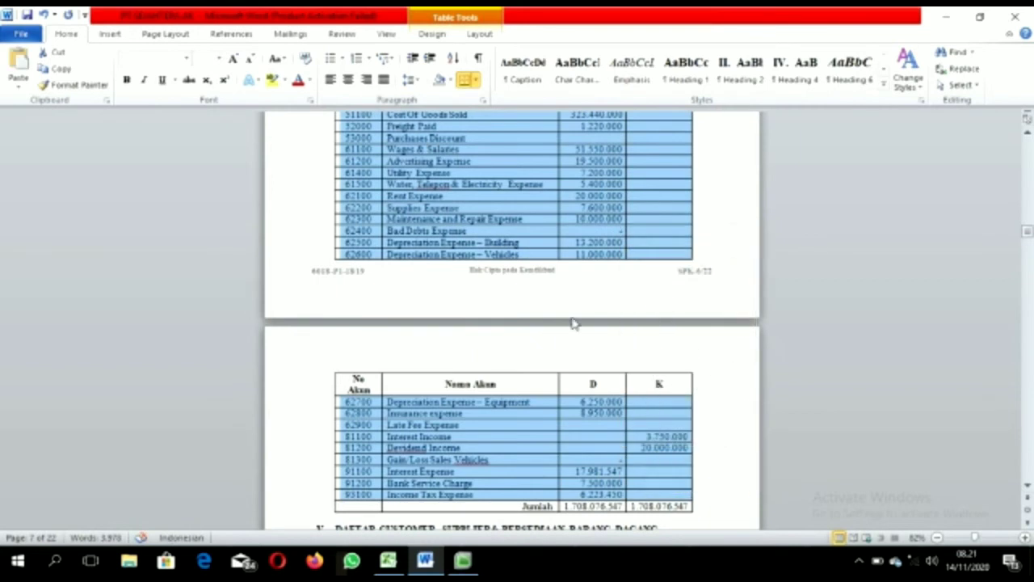
left_click(388, 567)
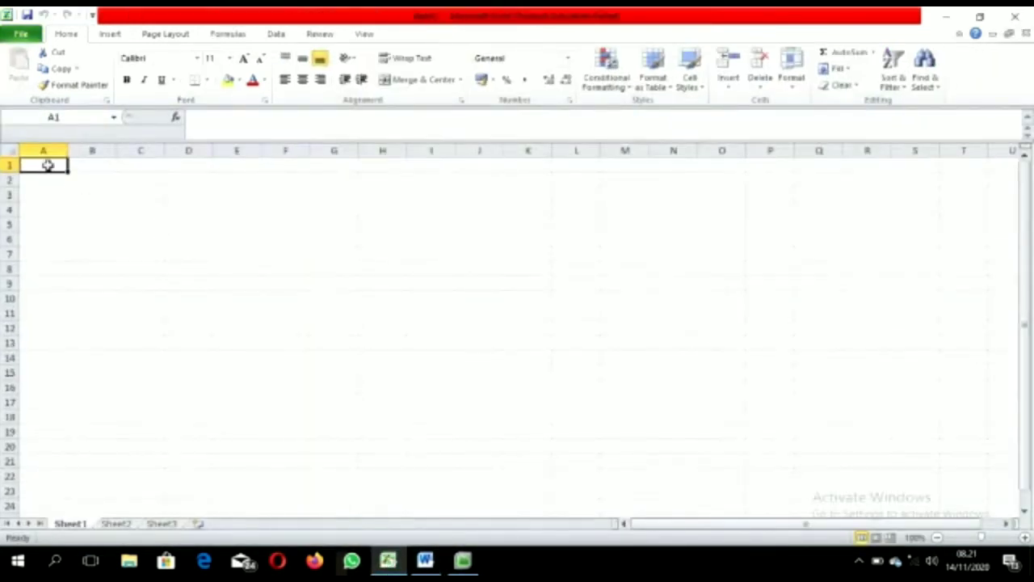
Step: Paste the trial balance at A1 in Sheet1 and widen columns A–D to show everything
left_click_drag(47, 162, 491, 572)
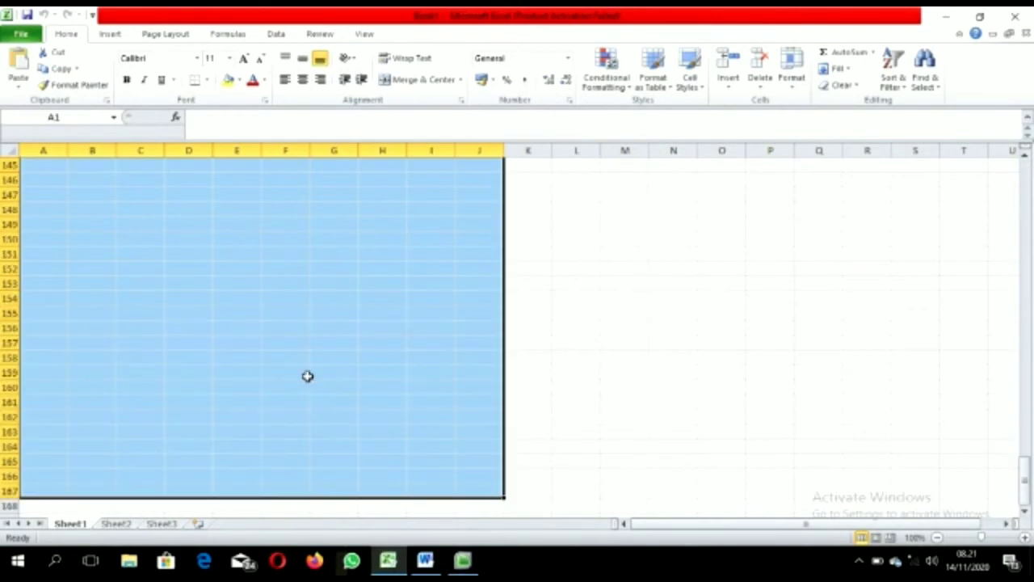
key("ctrl+v")
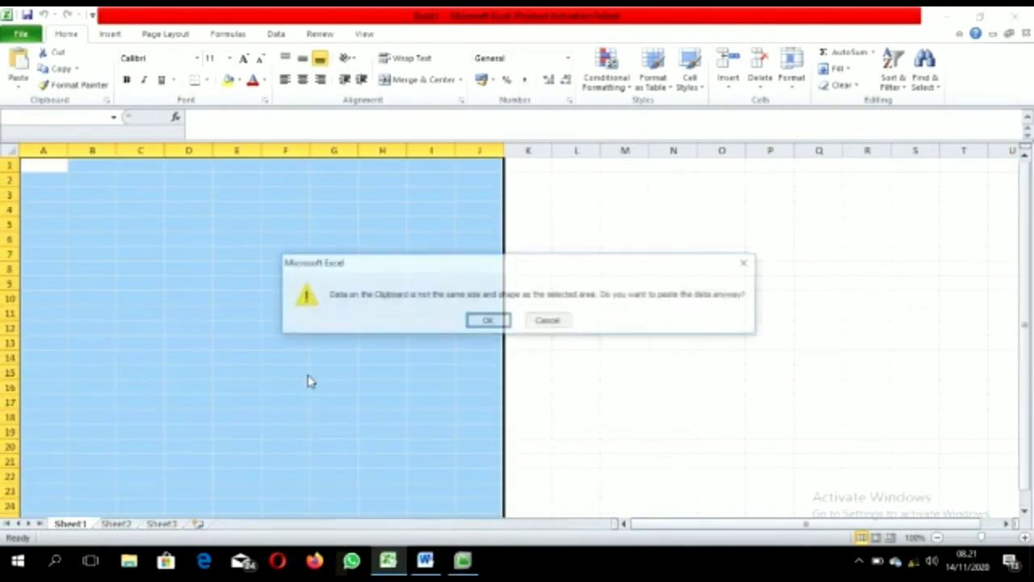
left_click(488, 321)
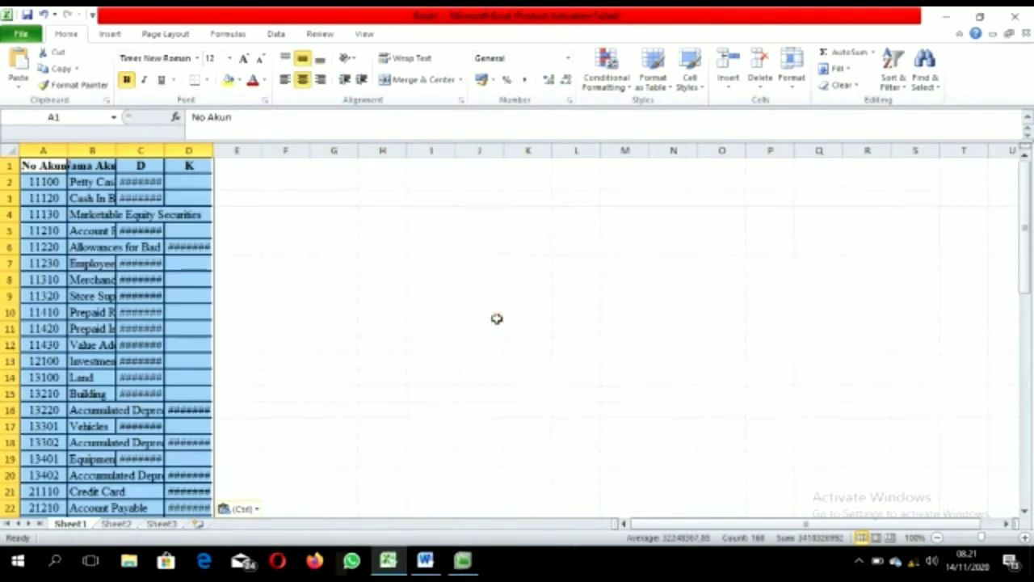
left_click_drag(69, 151, 598, 147)
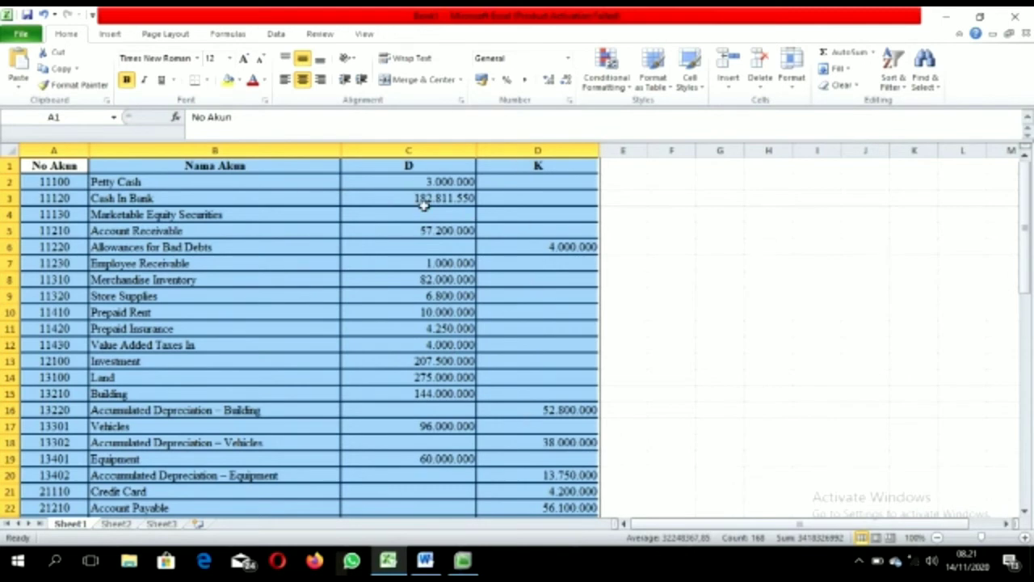
left_click(522, 253)
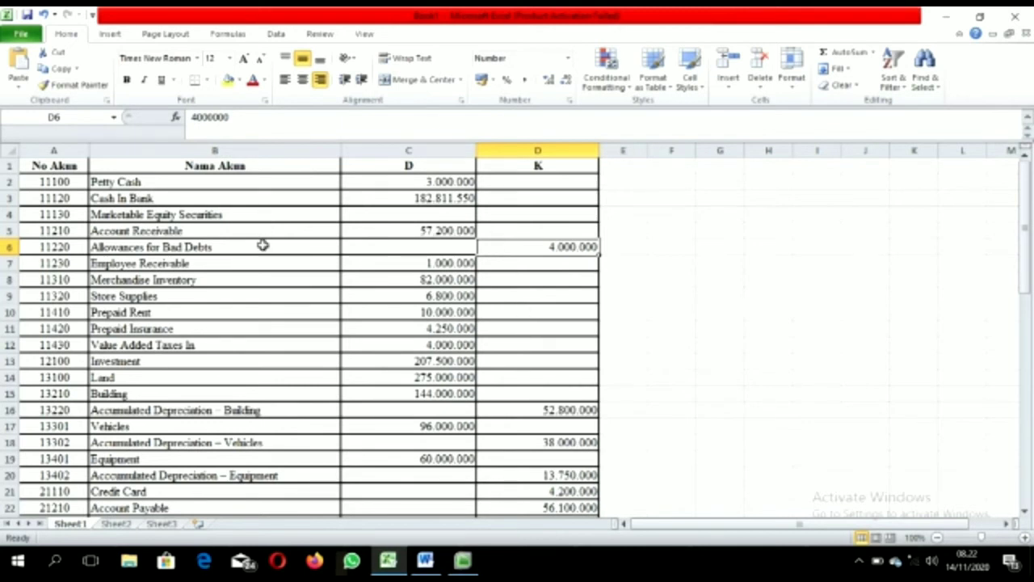
Step: Enter Allowances for Bad Debts and Building depreciation in column C as -4000000 and -52800000
left_click(64, 249)
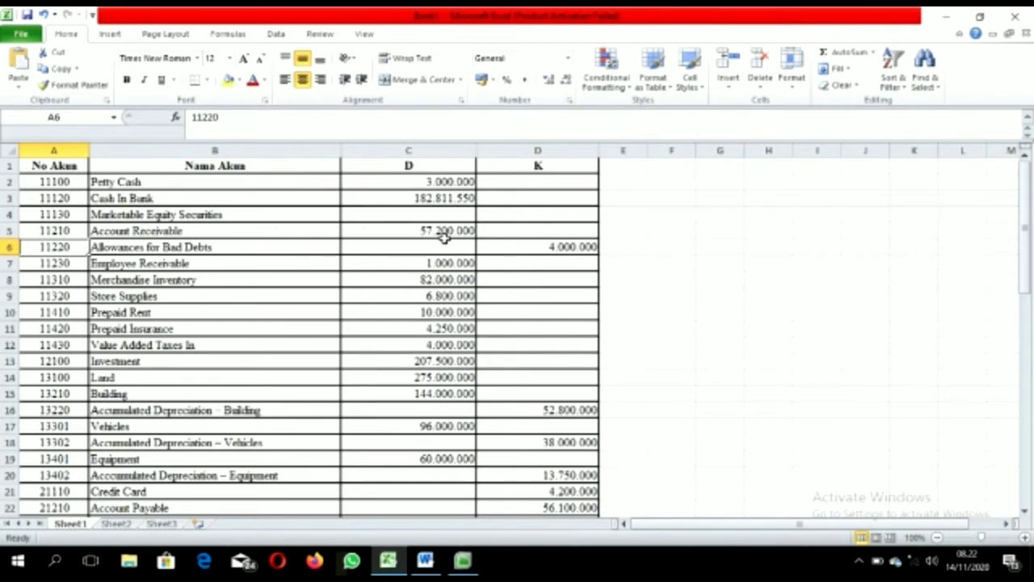
left_click(508, 246)
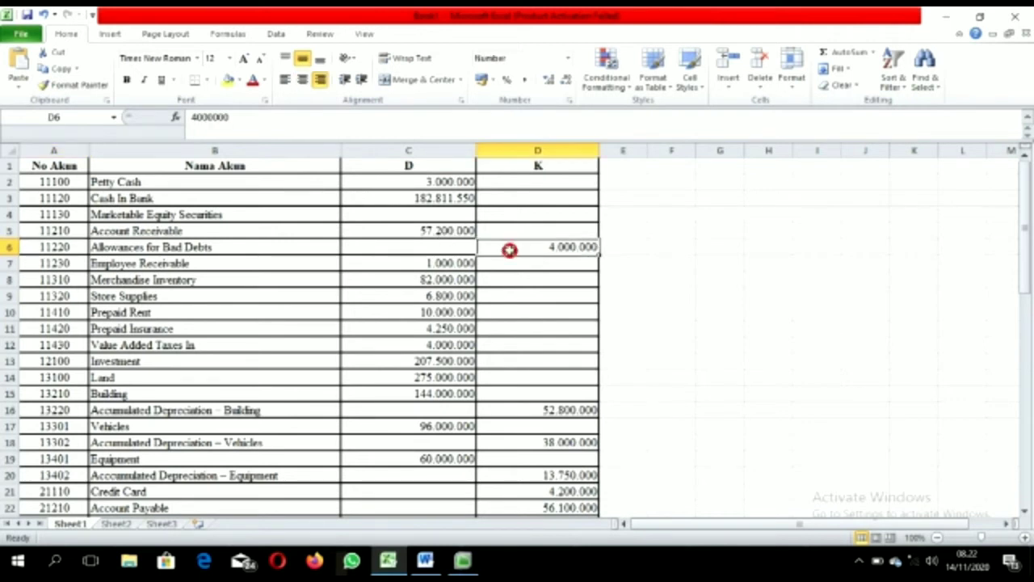
double_click(261, 123)
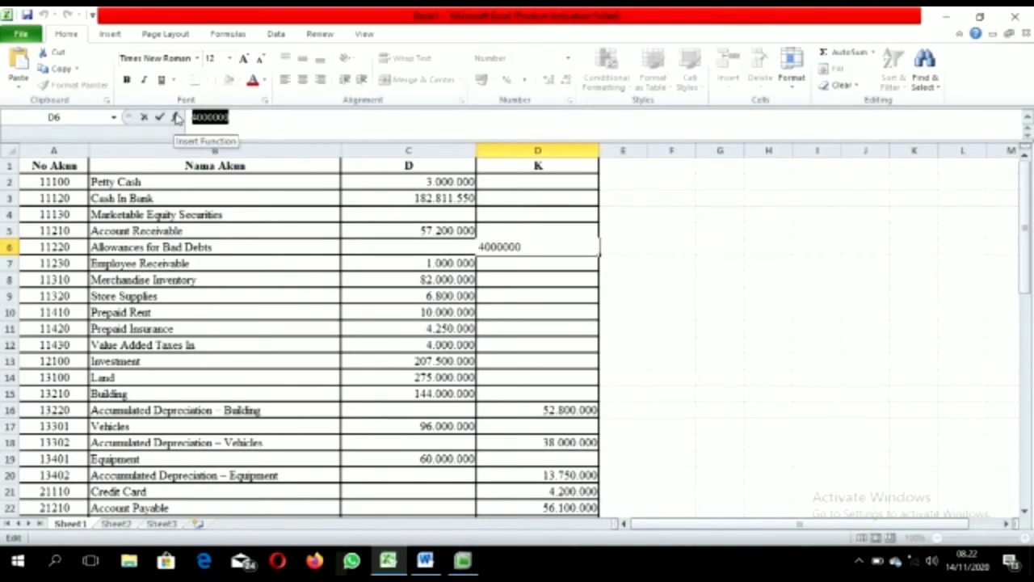
left_click(440, 244)
type("-")
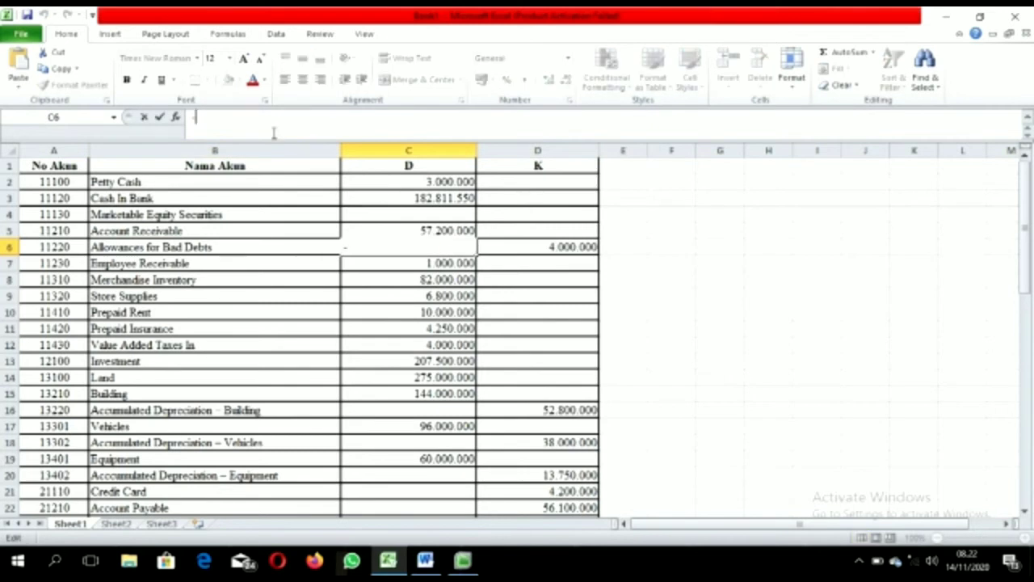
key("ctrl+v")
key("Return")
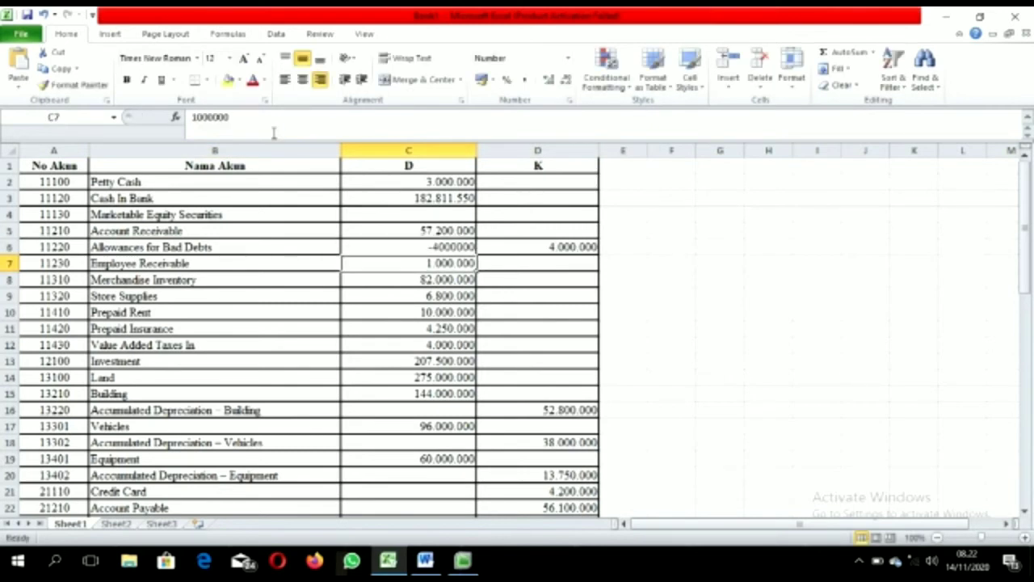
left_click(506, 408)
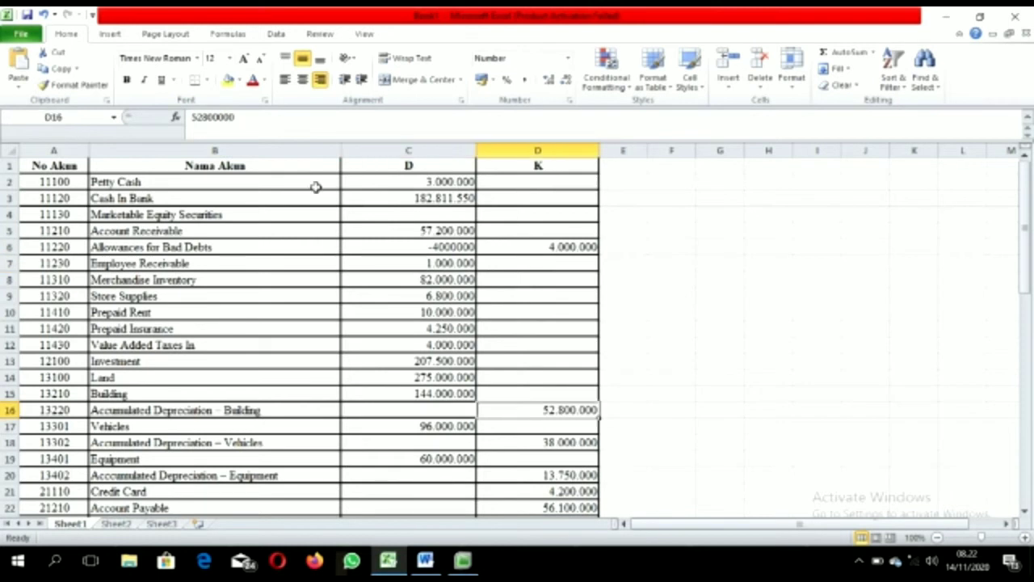
left_click(255, 117)
left_click_drag(256, 118, 190, 118)
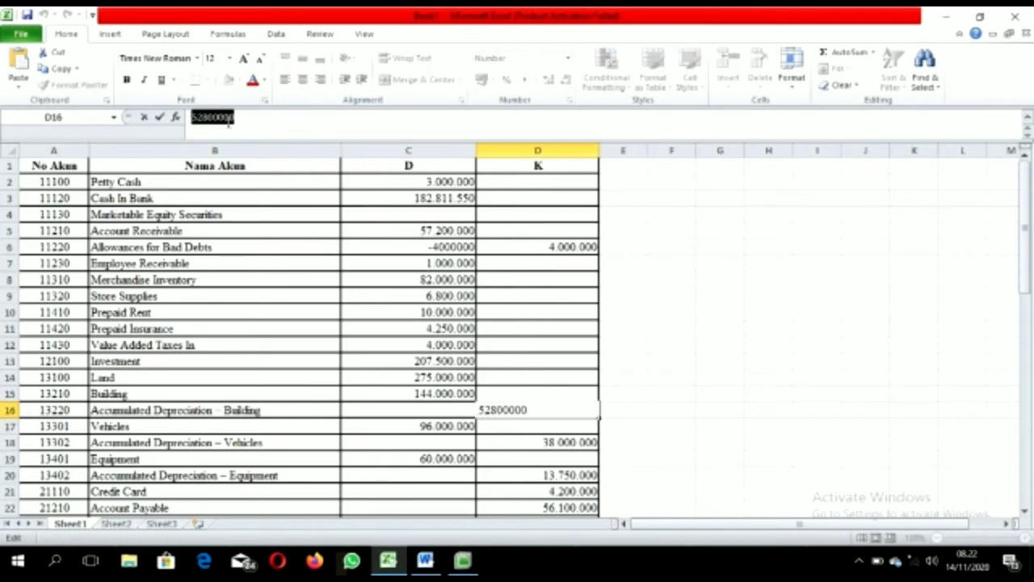
left_click(412, 410)
left_click(231, 119)
type("=")
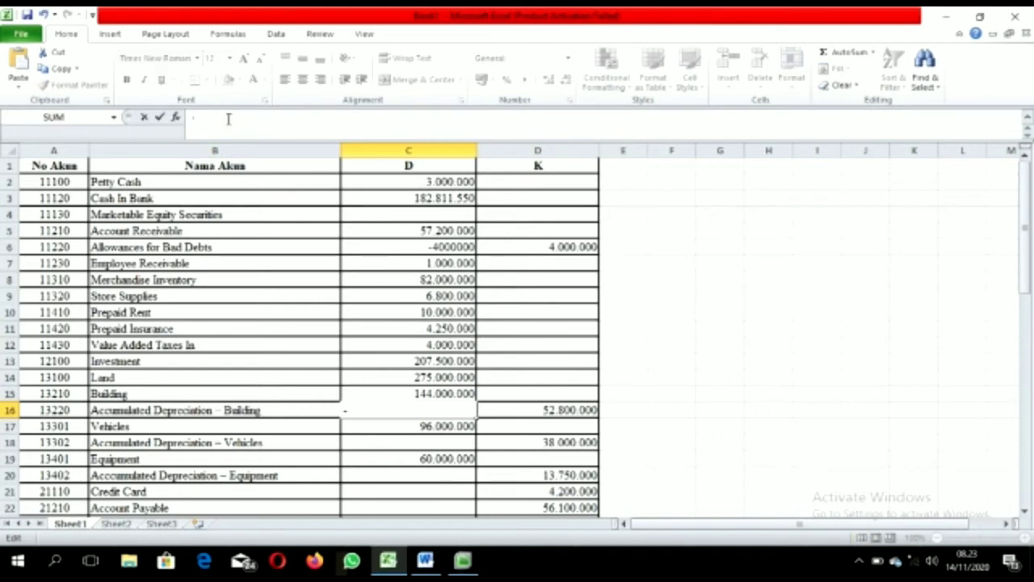
key("ctrl+v")
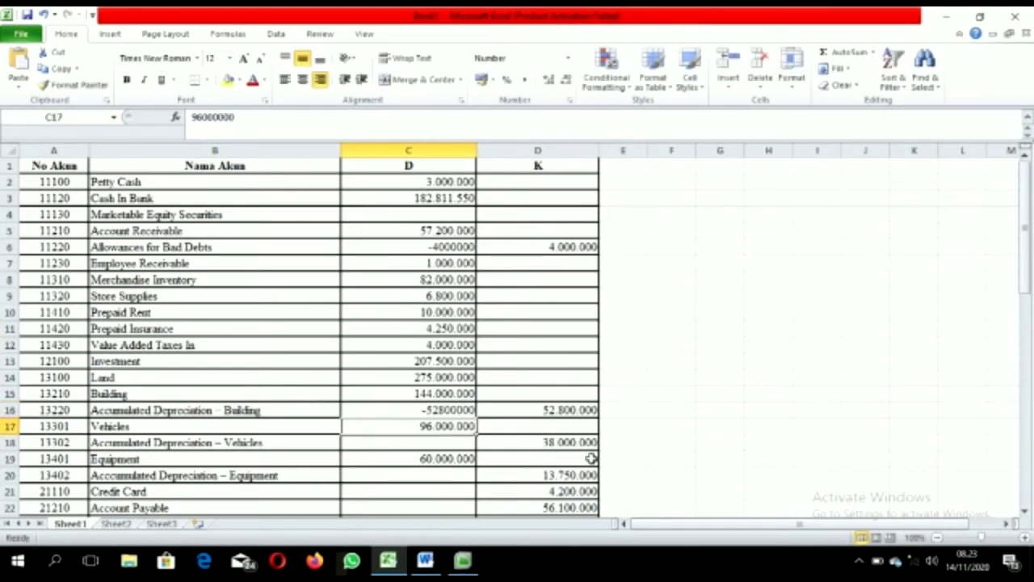
Step: Enter Vehicles and Equipment accumulated depreciation in C18 and C20 as -38000000 and -13750000
left_click(544, 443)
left_click_drag(234, 117, 192, 118)
key("ctrl+c")
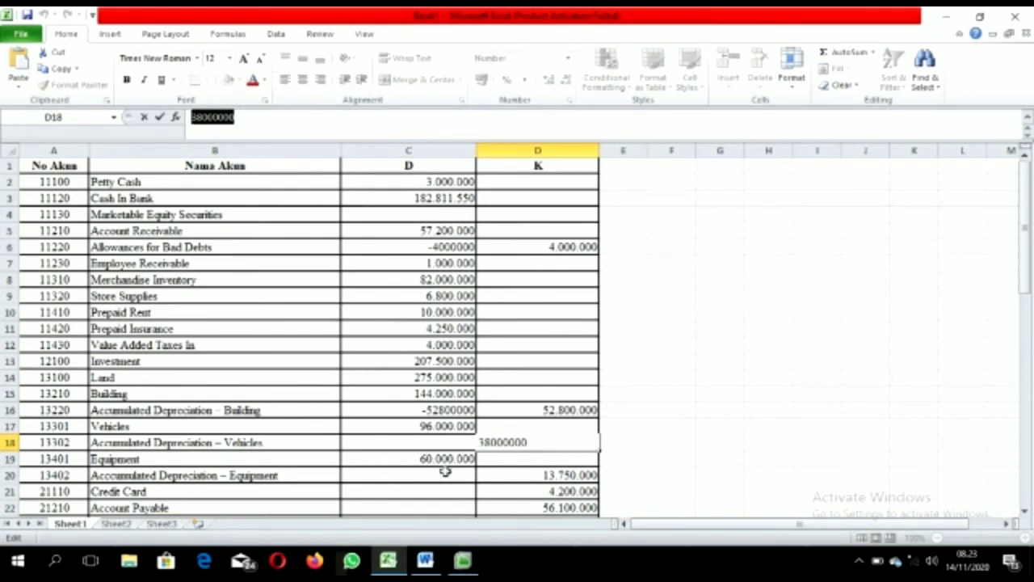
left_click(429, 441)
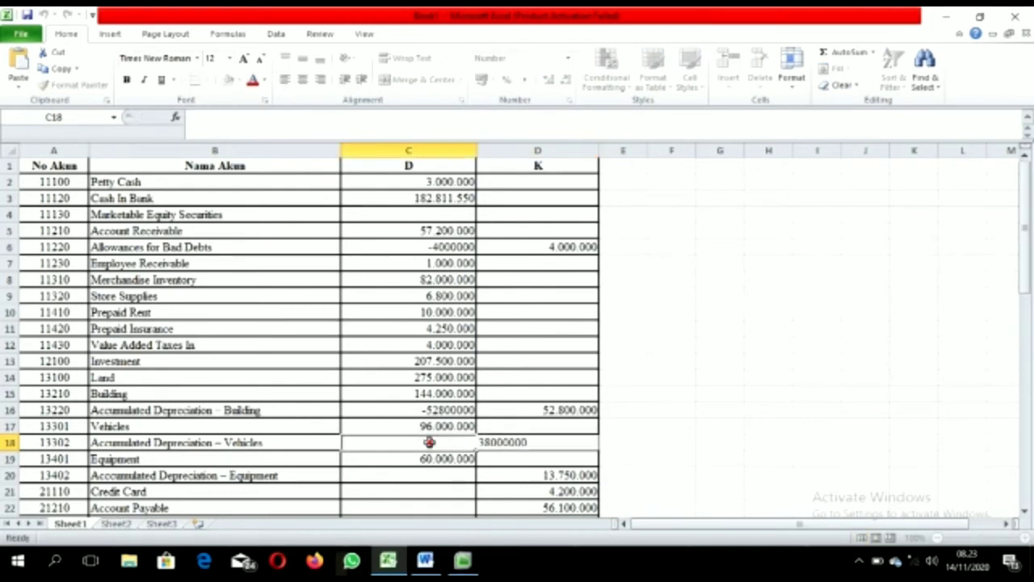
left_click(252, 128)
type("-")
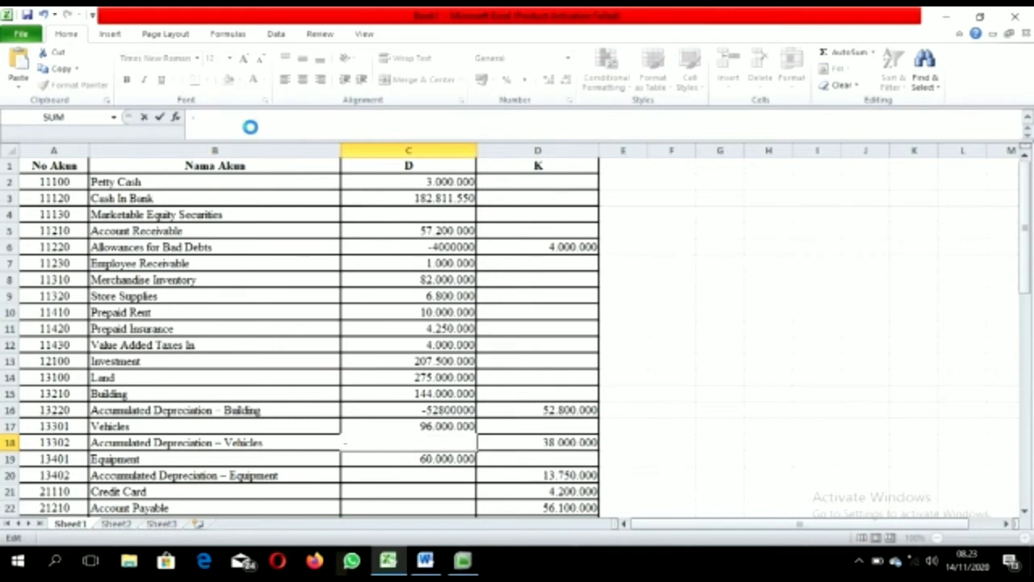
key("ctrl+v")
key("Return")
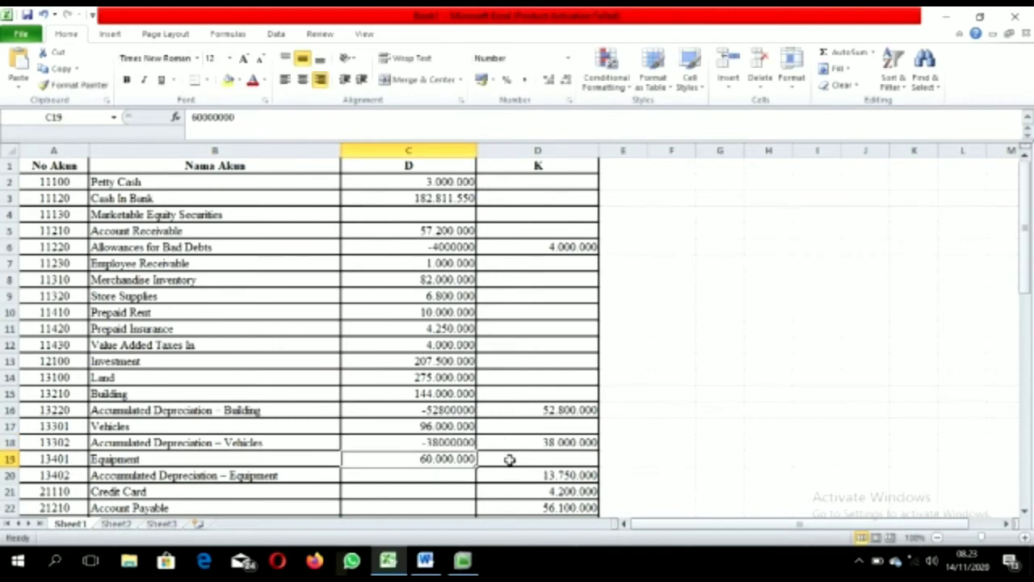
left_click(514, 481)
left_click_drag(257, 131, 191, 120)
key("ctrl+c")
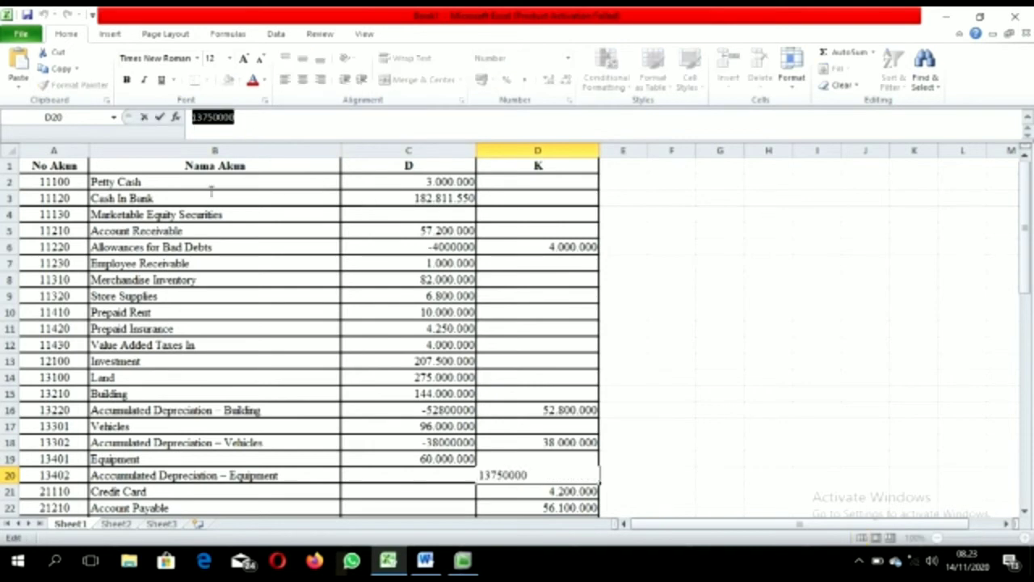
left_click(420, 477)
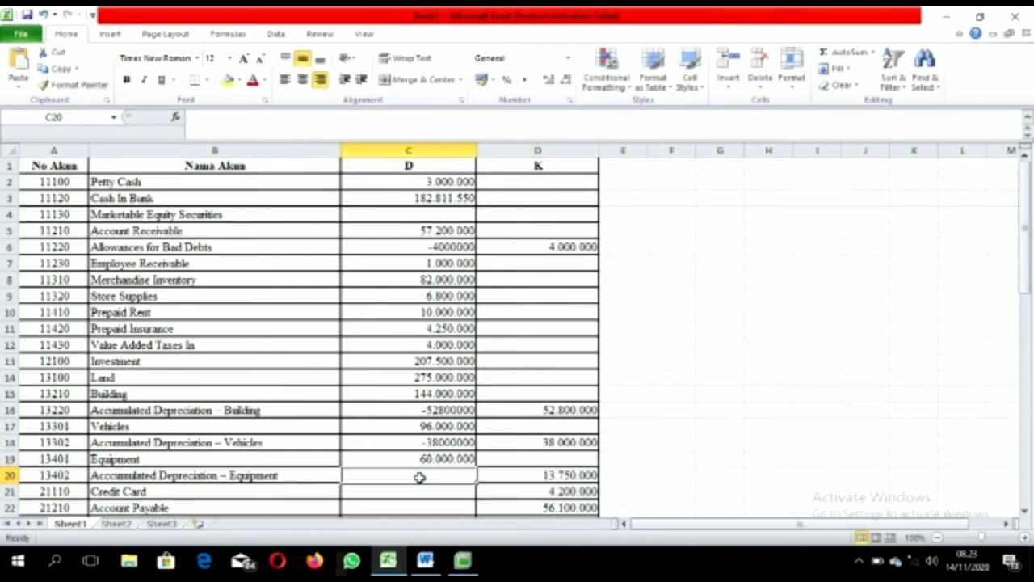
type("-")
key("ctrl+v")
key("Return")
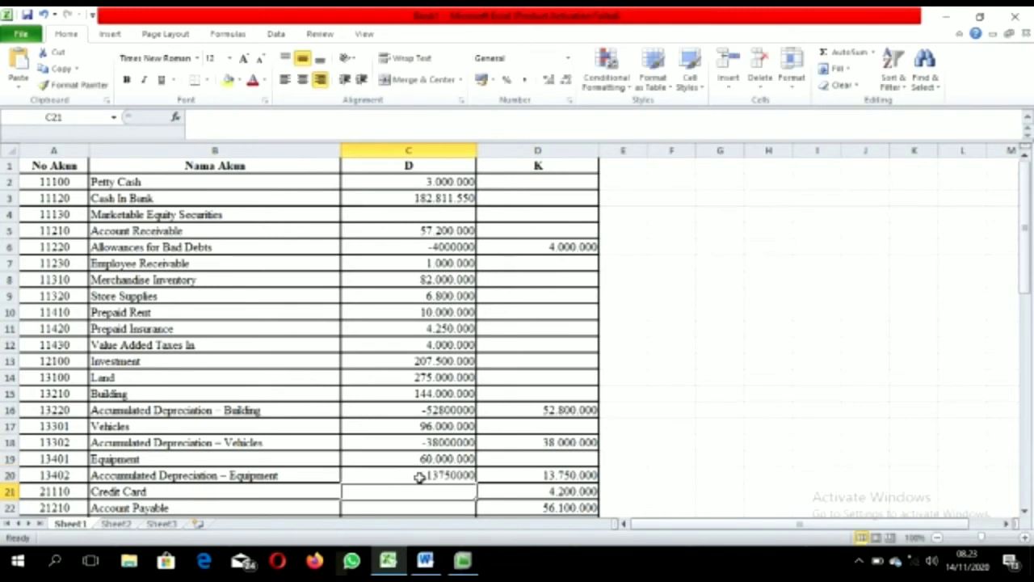
left_click(517, 505)
key("Down")
key("Down")
key("Down")
key("Down")
key("Down")
key("Down")
key("Down")
key("Down")
Step: Copy the liability amounts D21:D26 and equity amounts D27:D28 into column C
left_click_drag(565, 362, 566, 437)
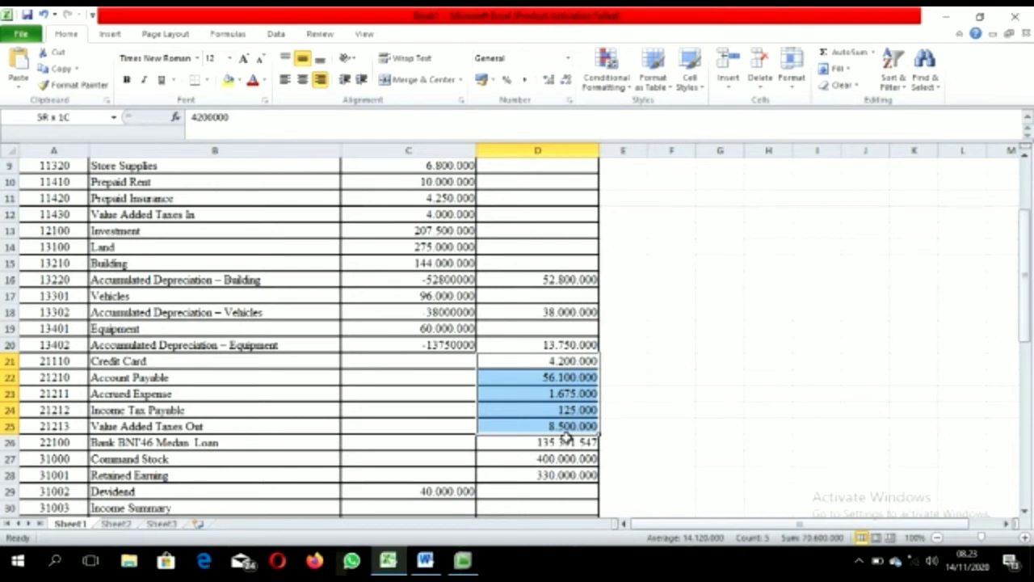
left_click_drag(568, 437, 568, 439)
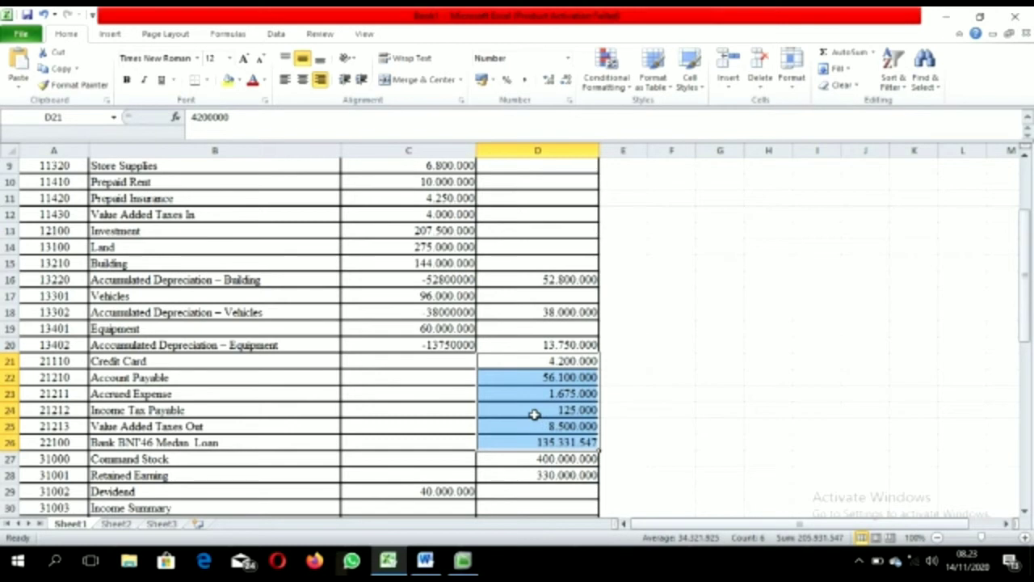
key("ctrl+c")
left_click_drag(450, 361, 462, 449)
key("Return")
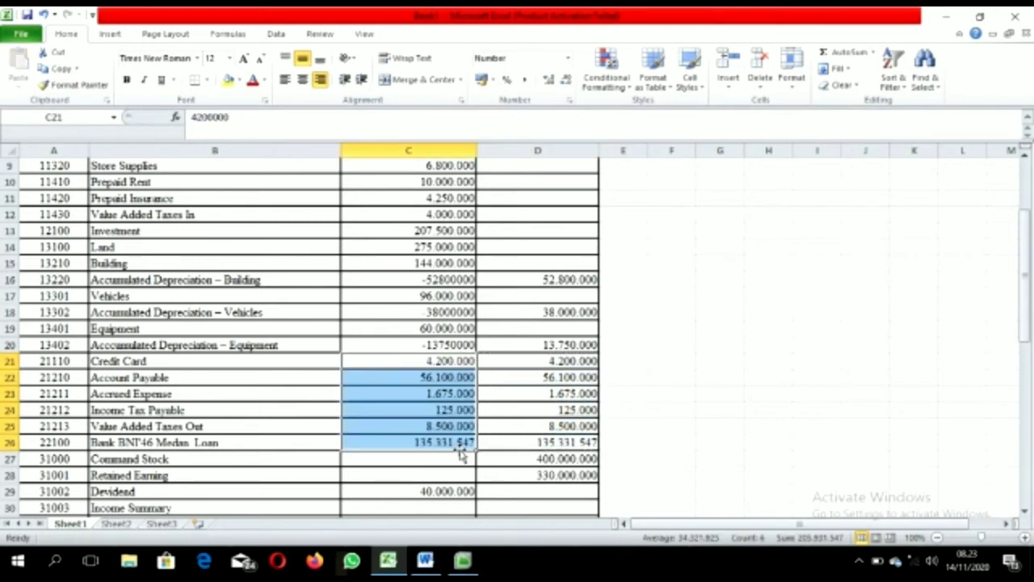
left_click(549, 459)
key("Down")
key("Down")
key("Down")
key("Down")
key("Down")
key("Down")
key("Down")
key("Down")
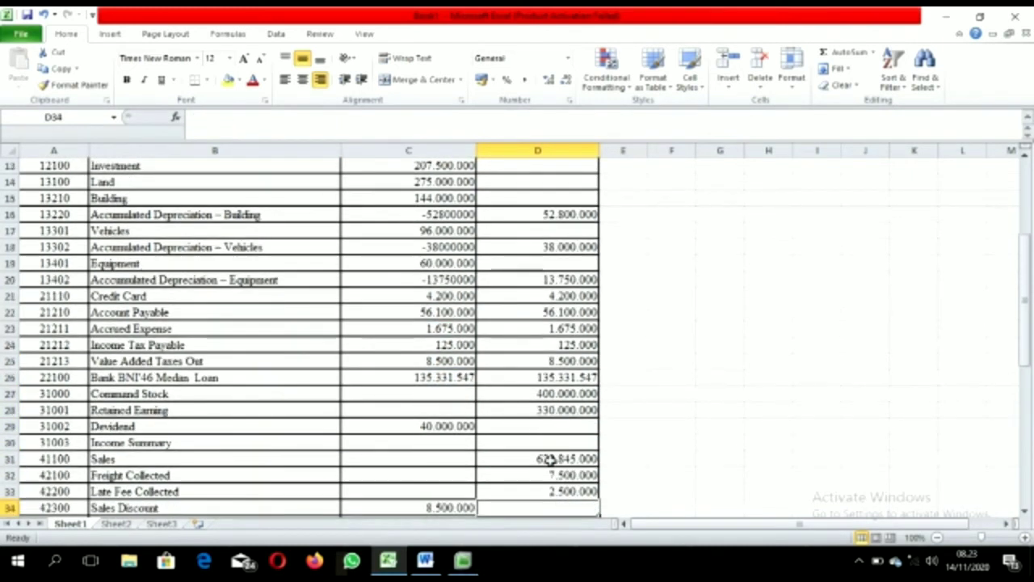
left_click(573, 377)
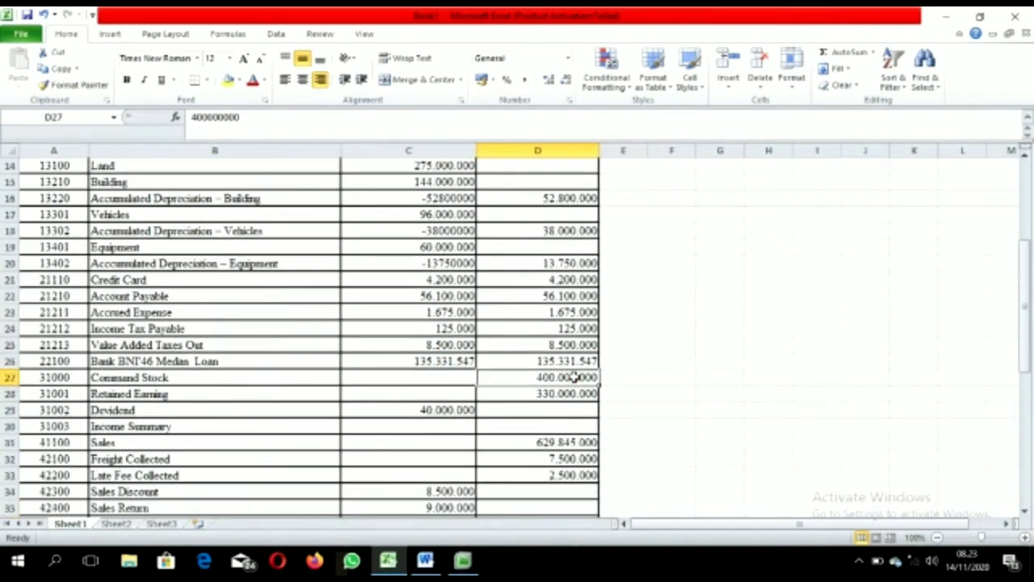
left_click_drag(519, 377, 518, 392)
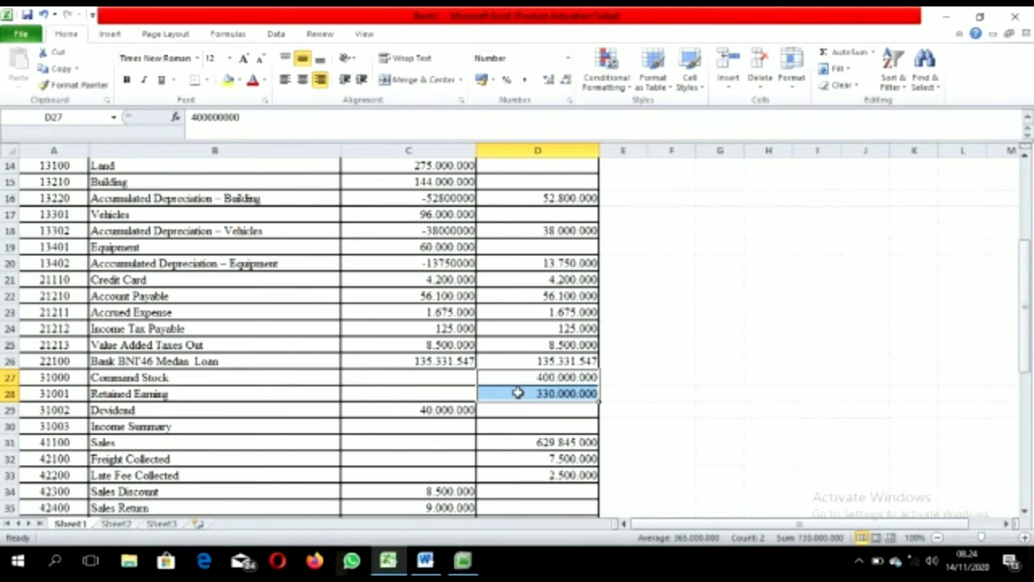
key("ctrl+c")
left_click_drag(455, 377, 455, 392)
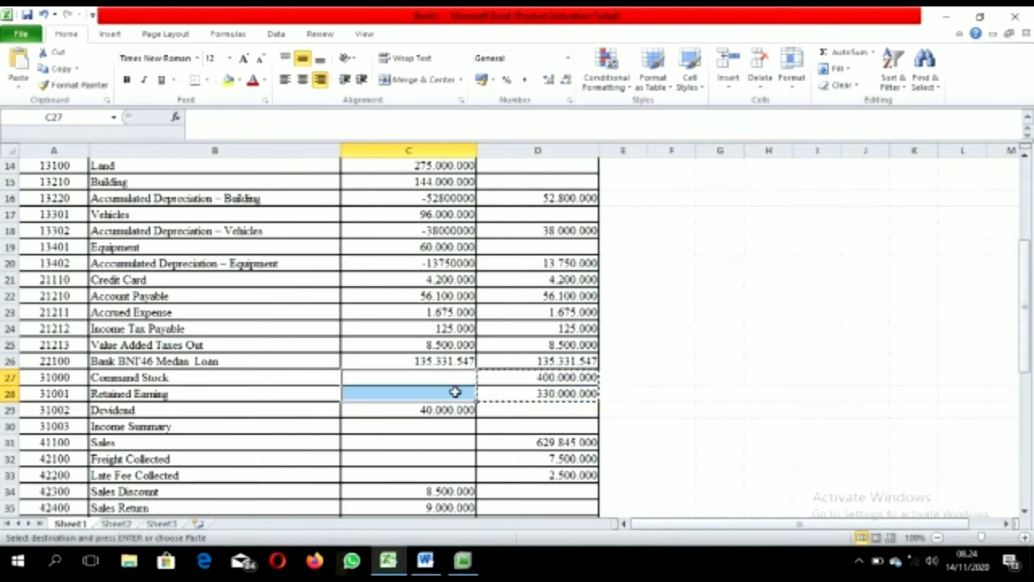
key("Return")
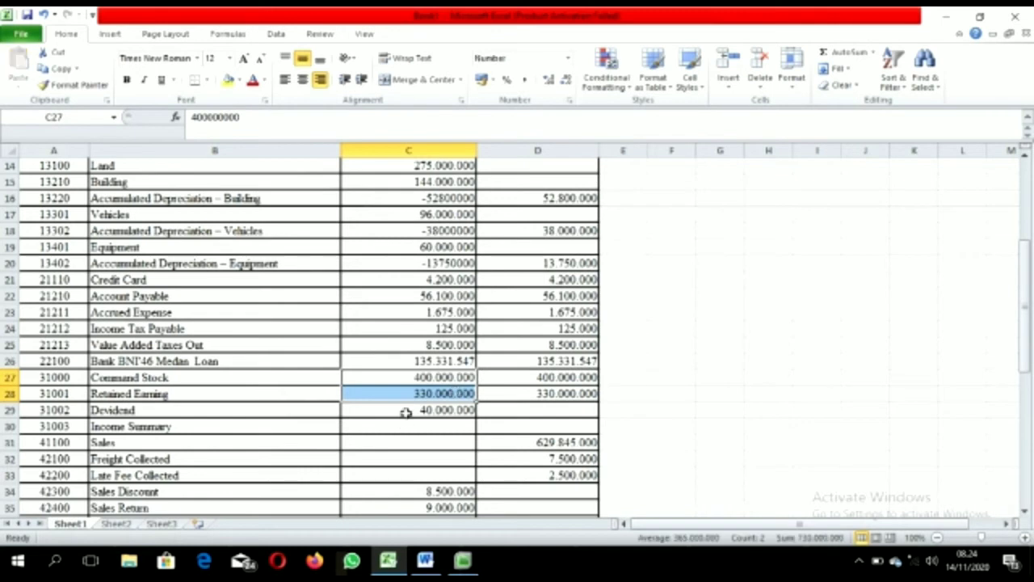
Step: Make the Dividend amount in C29 -40.000.000
left_click(406, 411)
left_click(190, 116)
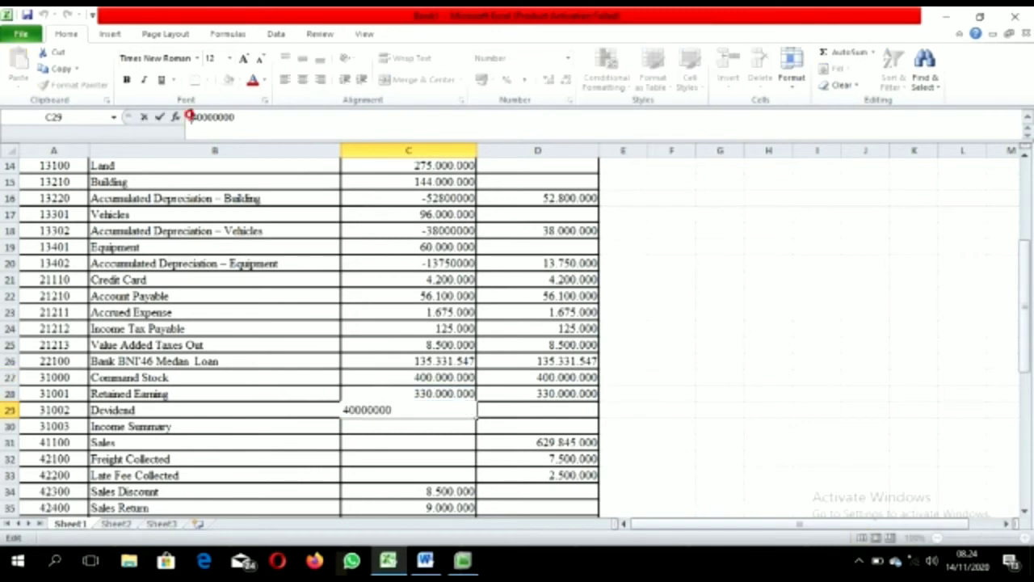
type("-")
key("Return")
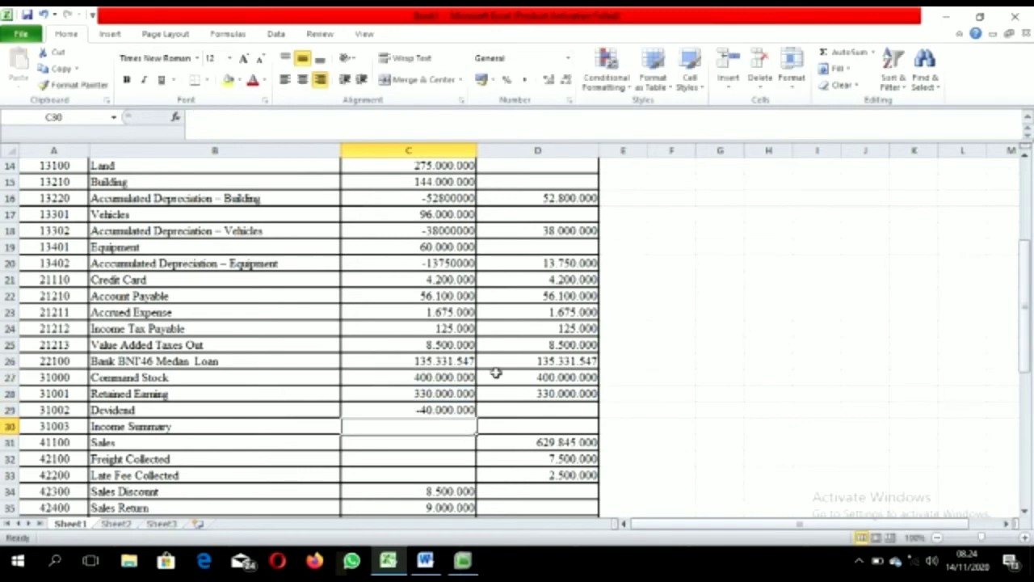
Step: Copy the Sales, Freight Collected and Late Fee Collected amounts into C31:C33
left_click(548, 444)
key("Down")
key("Down")
key("Down")
key("Down")
key("Down")
key("Down")
left_click_drag(530, 410, 540, 442)
key("ctrl+c")
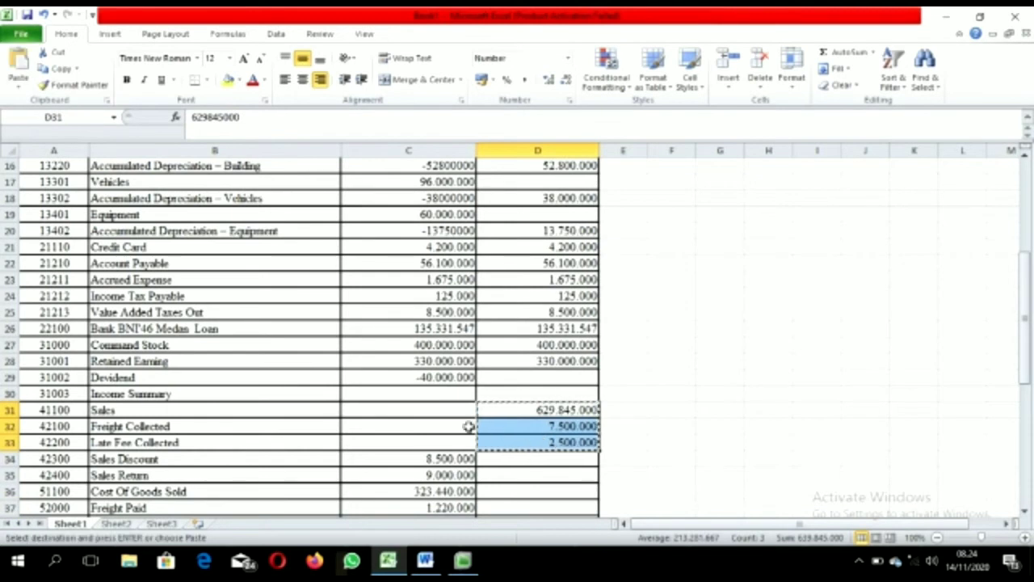
left_click(449, 414)
left_click_drag(449, 414, 450, 447)
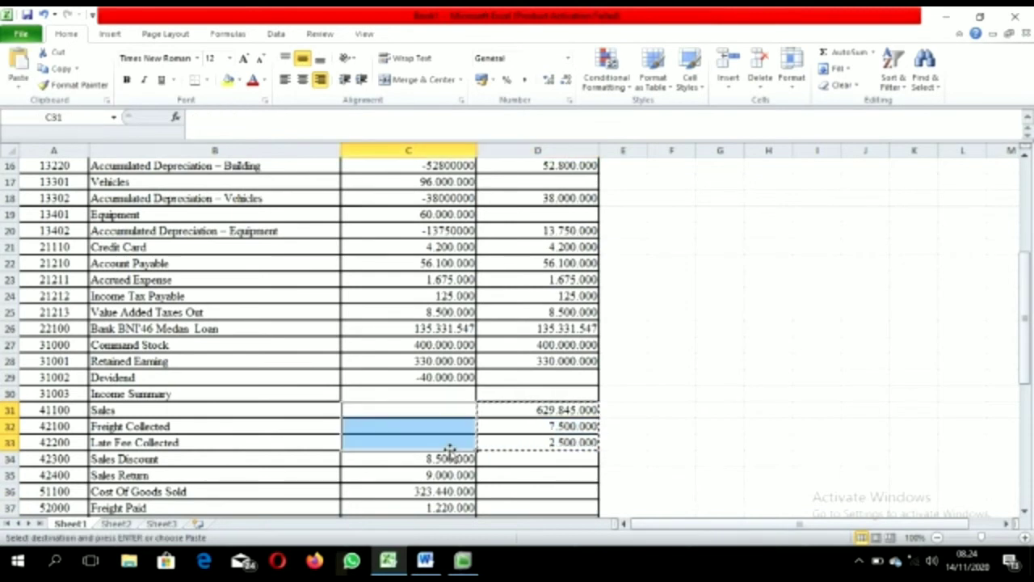
key("Return")
left_click(416, 472)
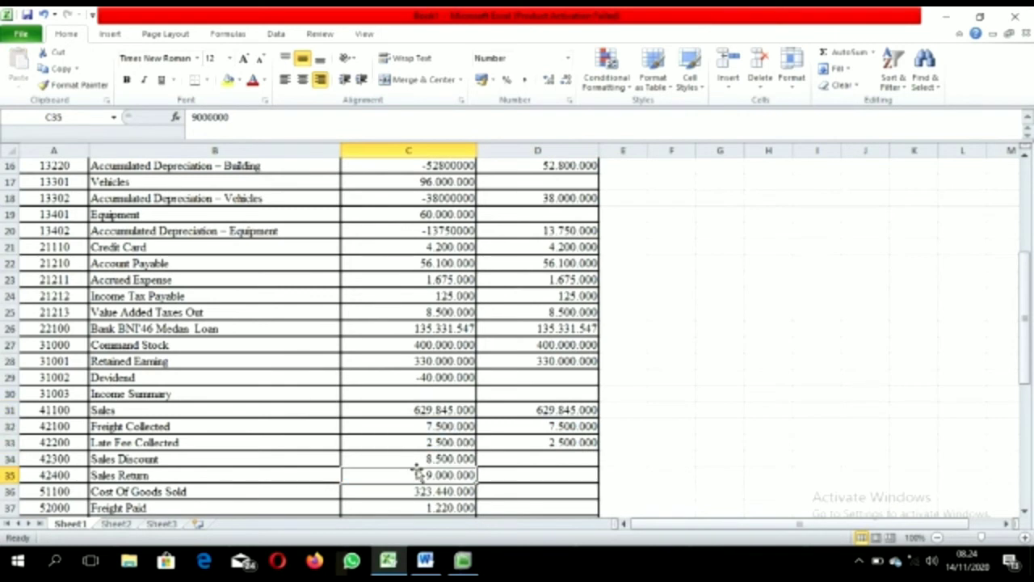
Step: Make Sales Discount -8.500.000 and Sales Return -9.000.000 in column C
left_click(410, 458)
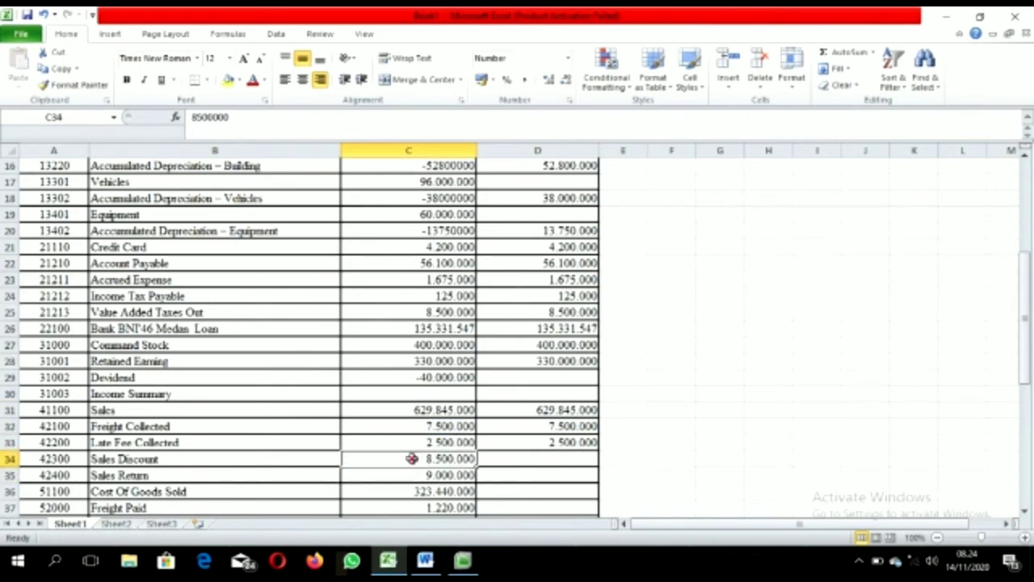
left_click(190, 117)
type("-")
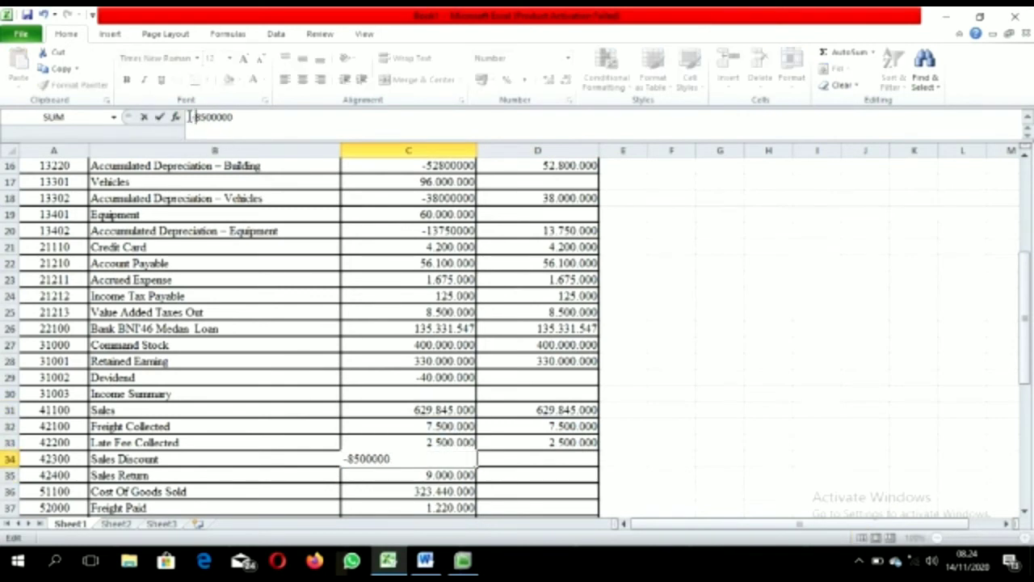
key("Return")
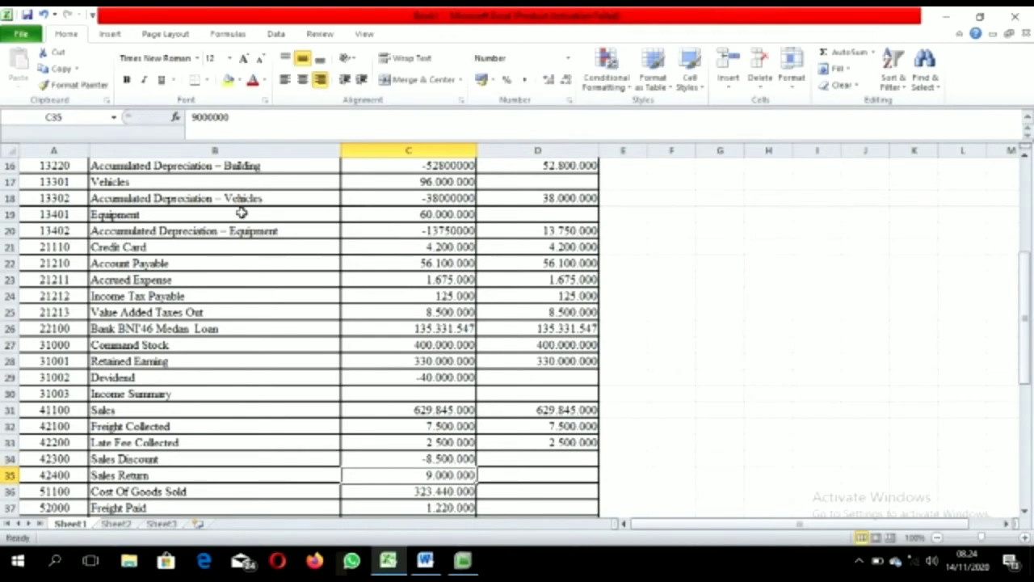
left_click(191, 118)
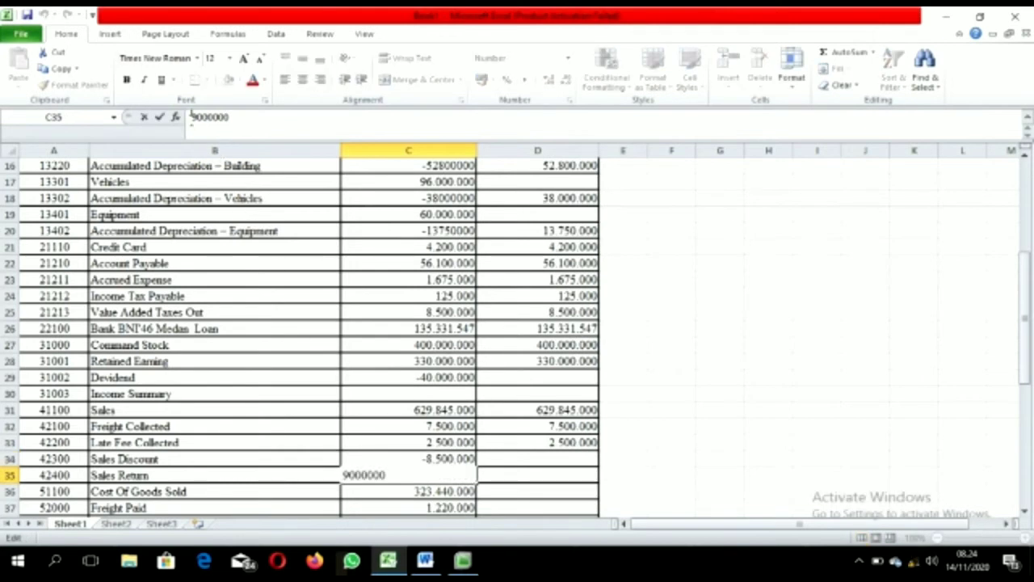
type("-")
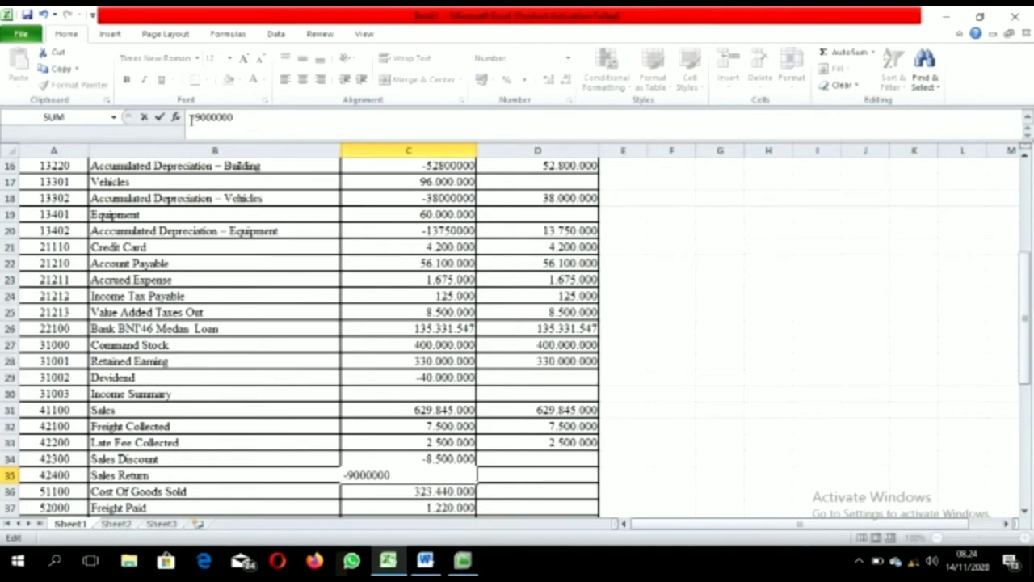
key("Return")
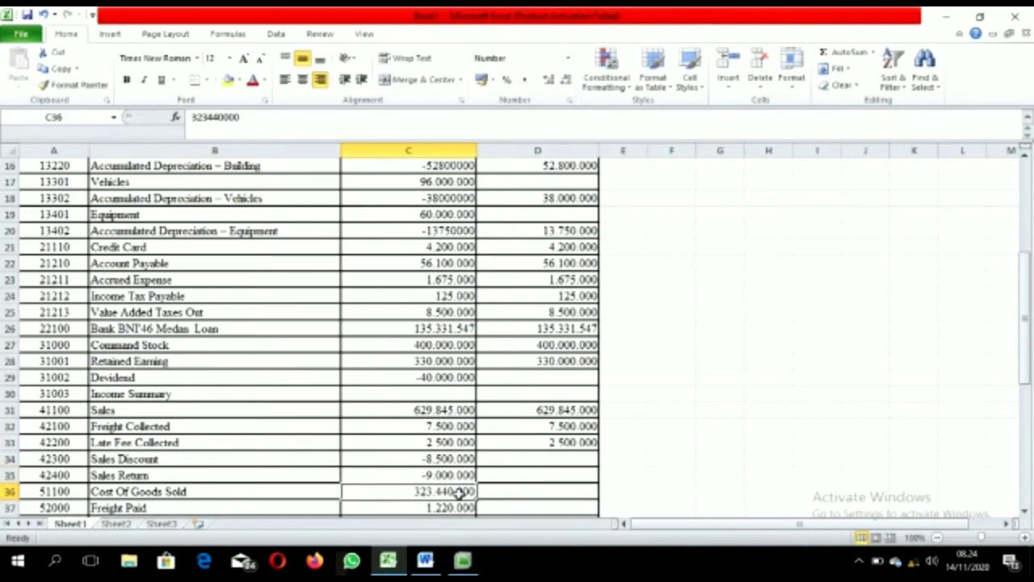
Step: Move down through the expense amounts to the last entry in column C
key("Down")
key("Down")
key("Down")
key("Down")
key("Down")
key("Down")
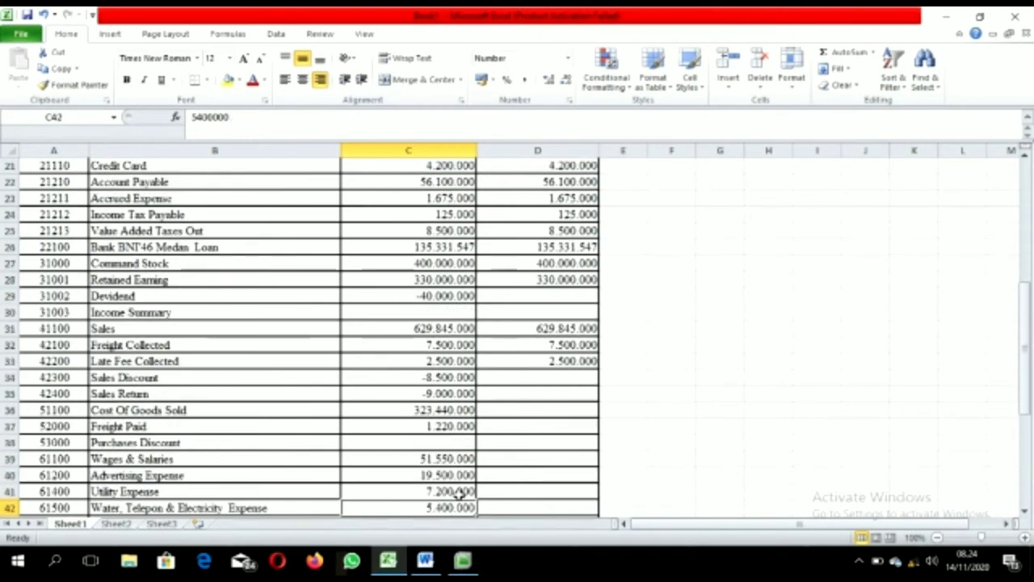
key("Down")
key("Down")
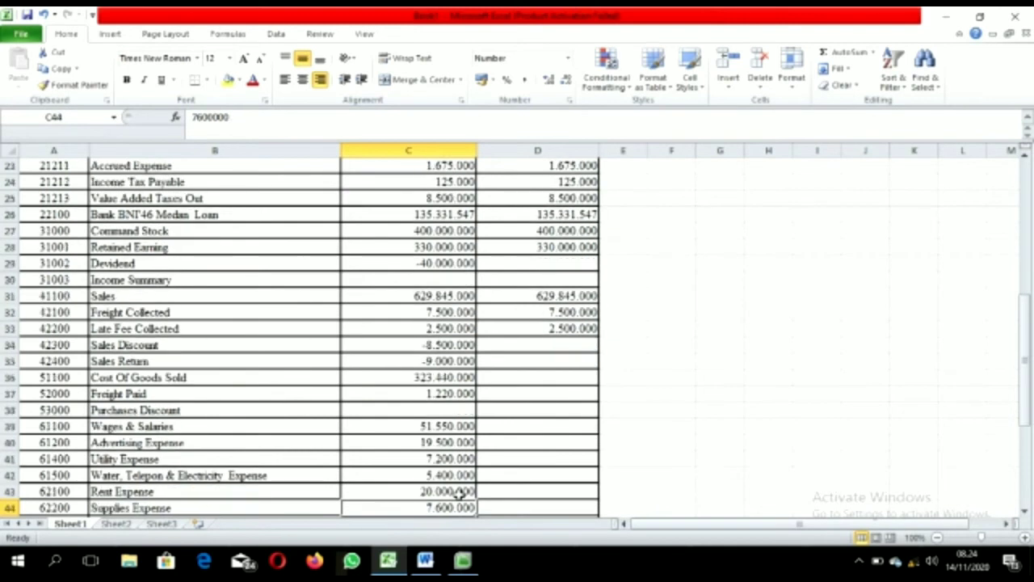
key("Down")
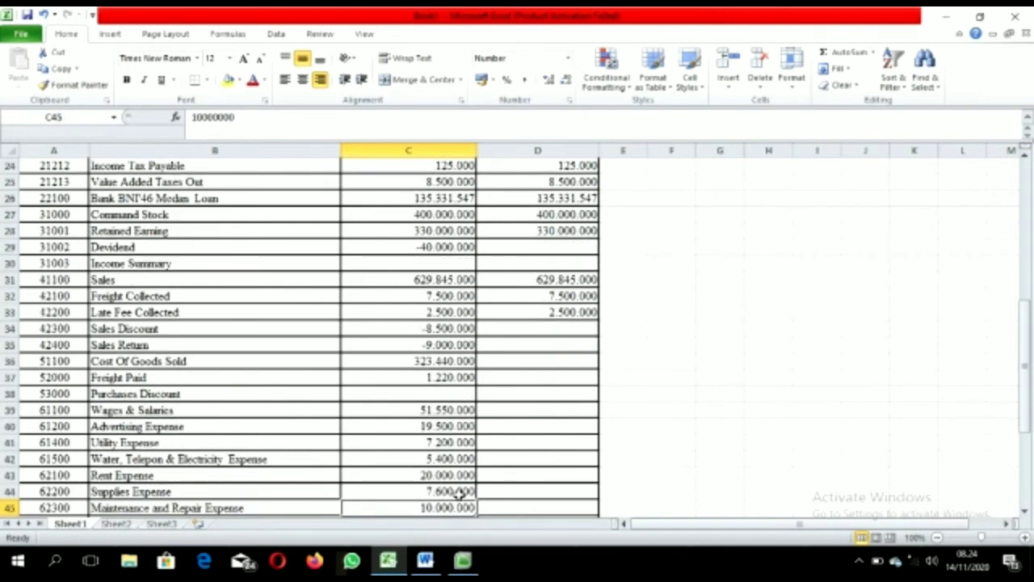
key("Down")
key("Down")
key("Down")
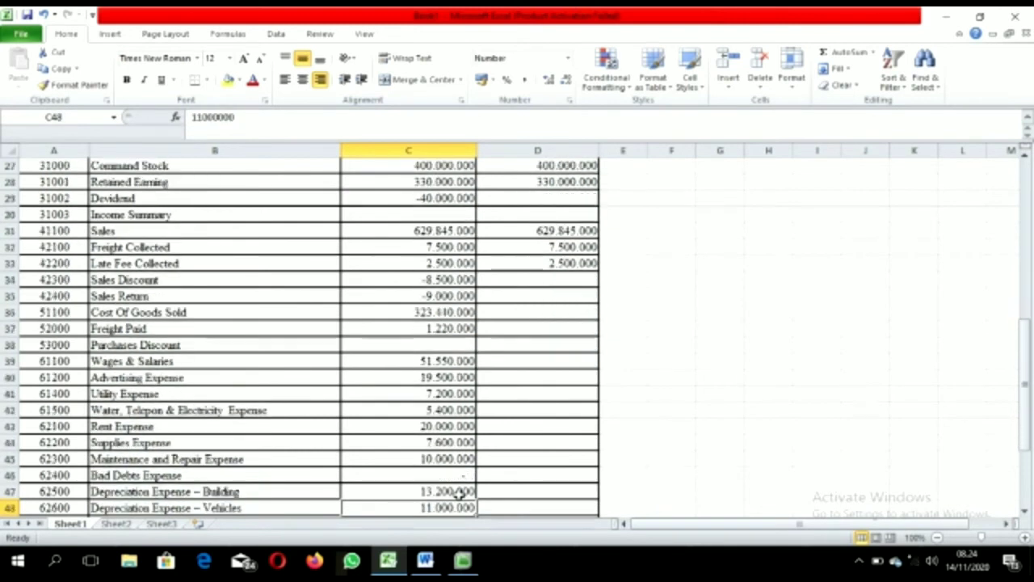
key("Down")
key("Down")
key("Down")
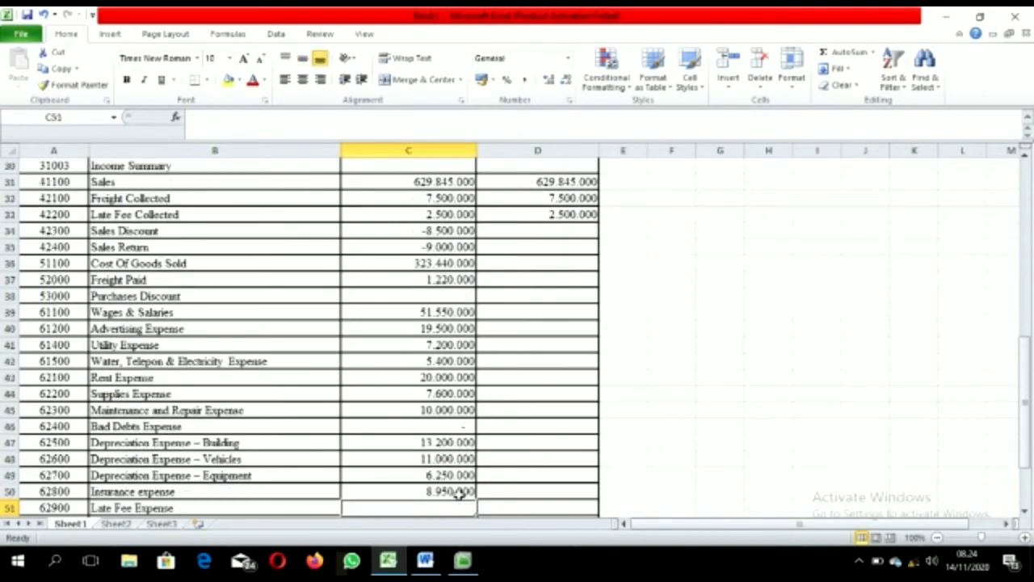
key("Down")
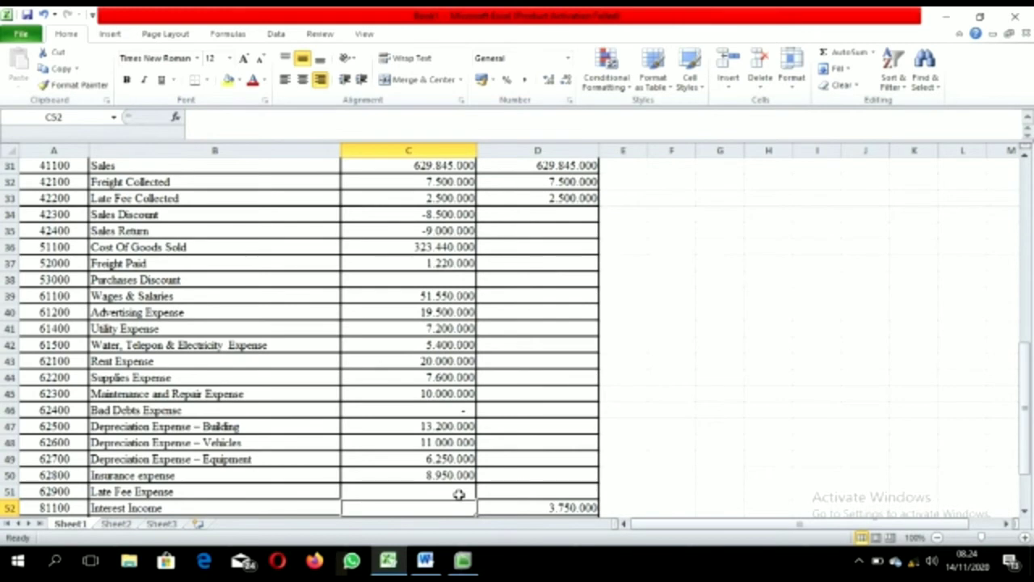
key("Down")
key("Down")
key("Down")
key("Down")
key("Down")
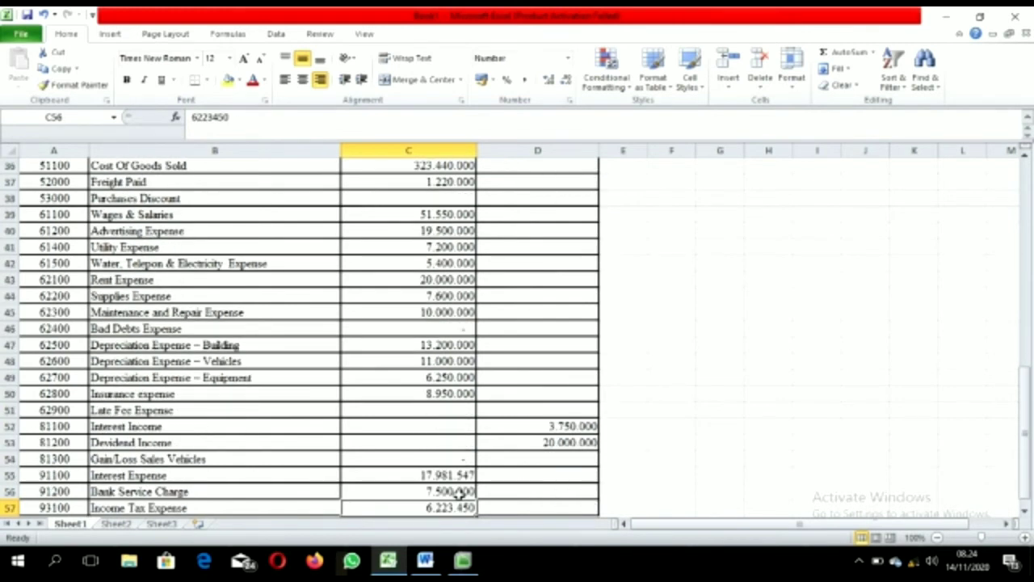
Step: Move Interest Income 3.750.000 and Dividend Income 20.000.000 into column C, then select the credit column
left_click(538, 422)
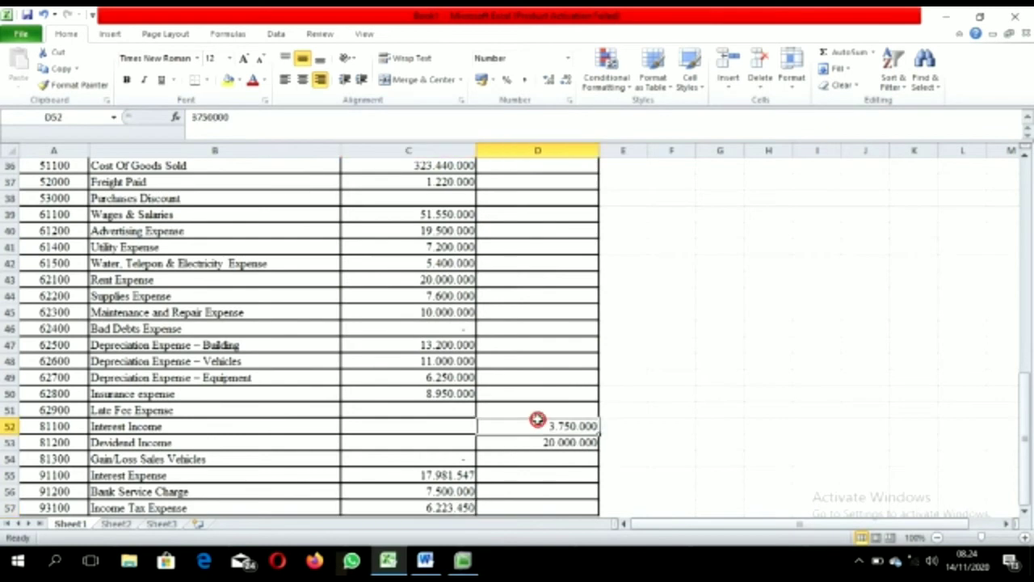
left_click_drag(539, 434, 543, 439)
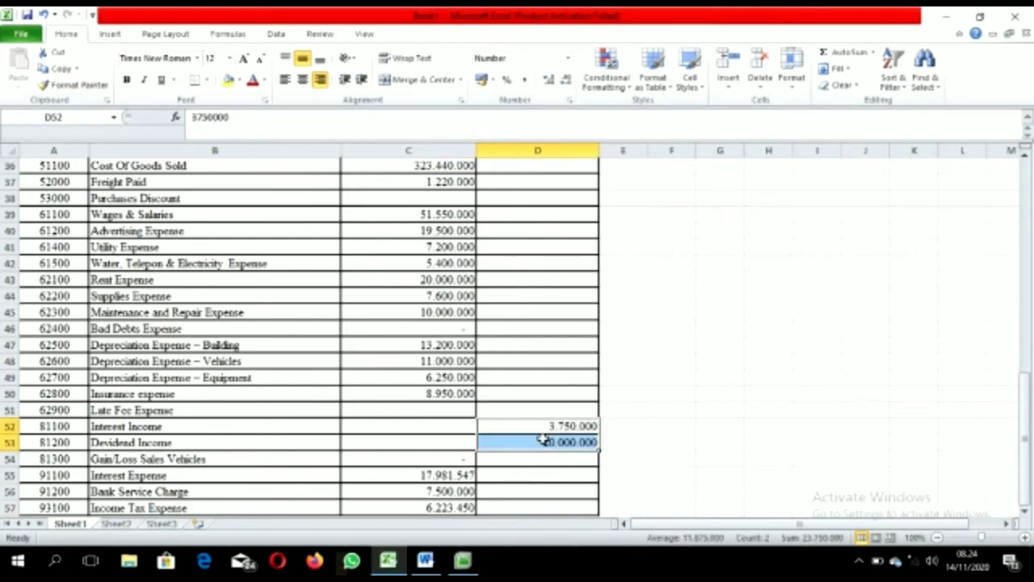
key("ctrl+x")
left_click(454, 425)
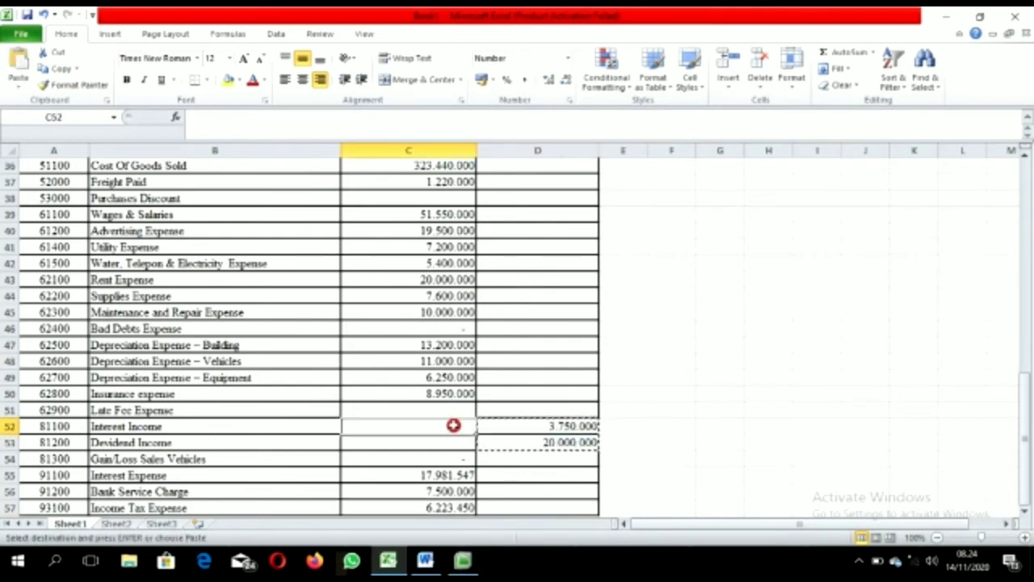
left_click_drag(453, 425, 454, 439)
key("ctrl+v")
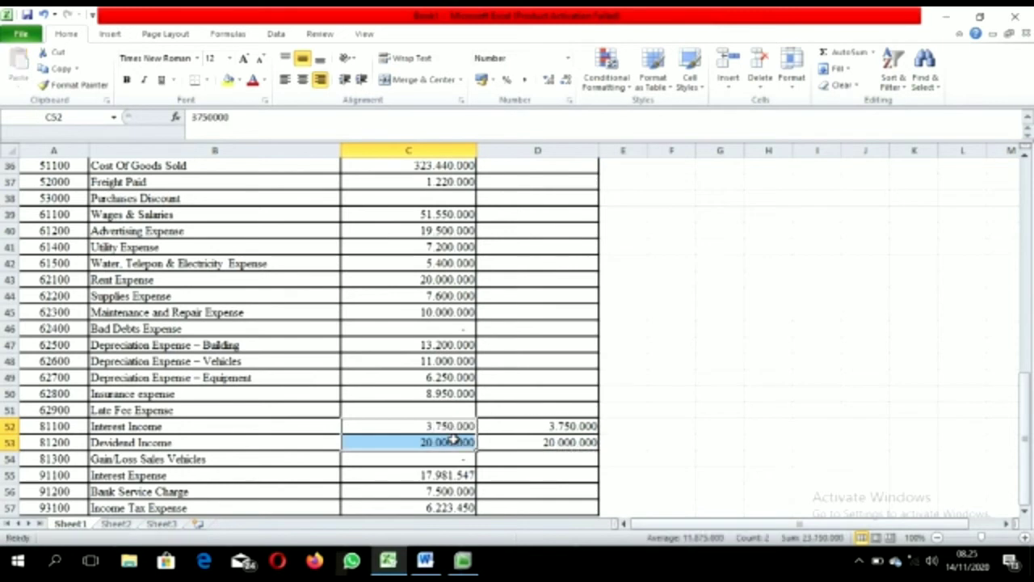
key("Down")
key("Down")
key("Down")
key("Down")
key("Down")
key("Down")
key("Down")
key("Down")
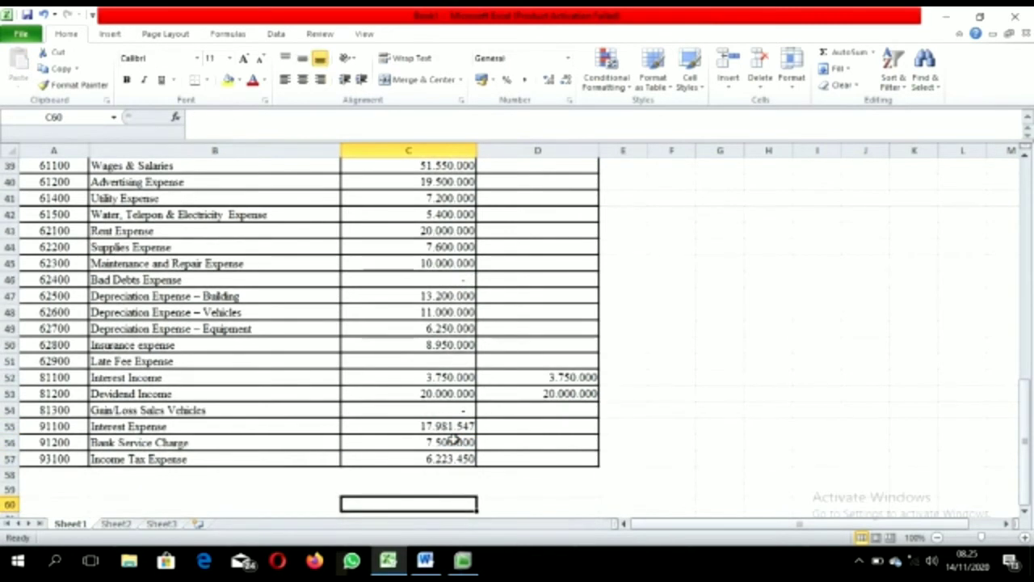
left_click(434, 427)
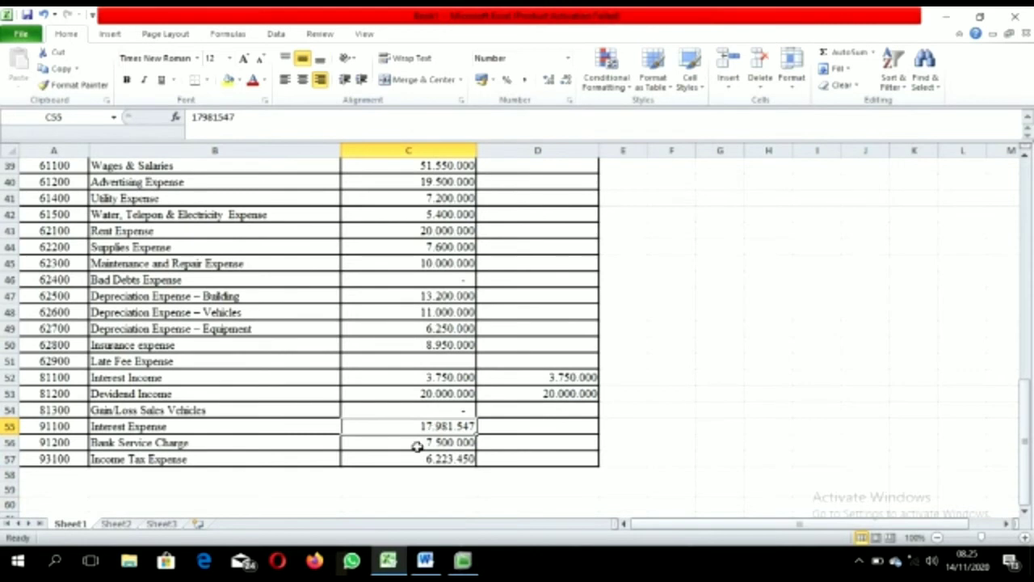
left_click(556, 461)
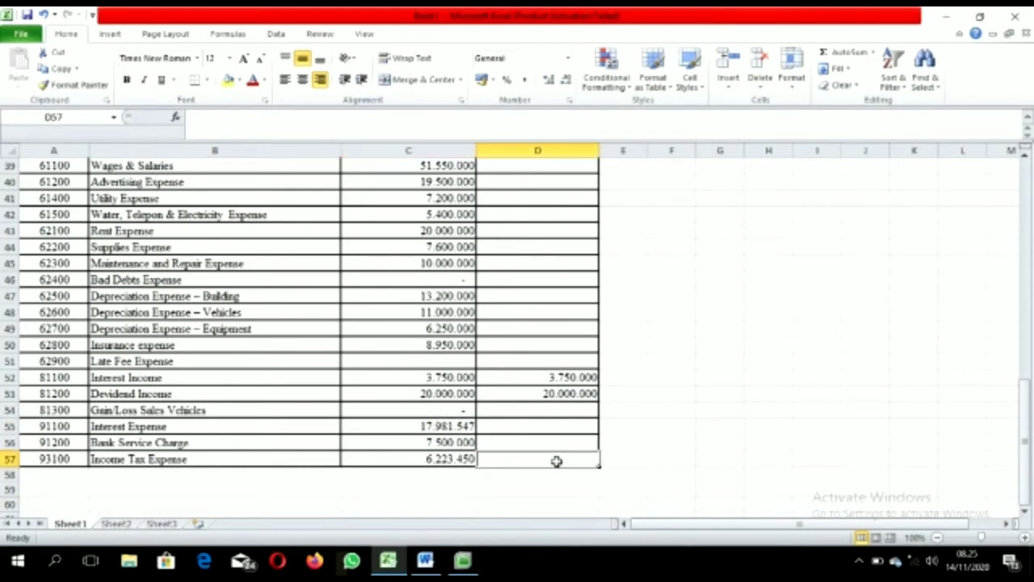
left_click_drag(557, 460, 530, 110)
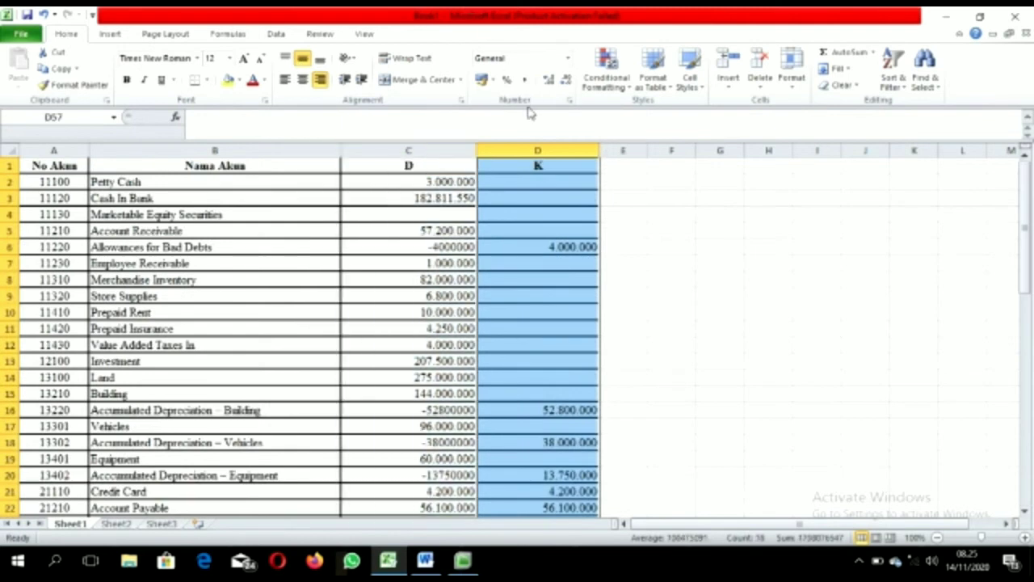
Step: Delete the selected credit column cells
right_click(527, 235)
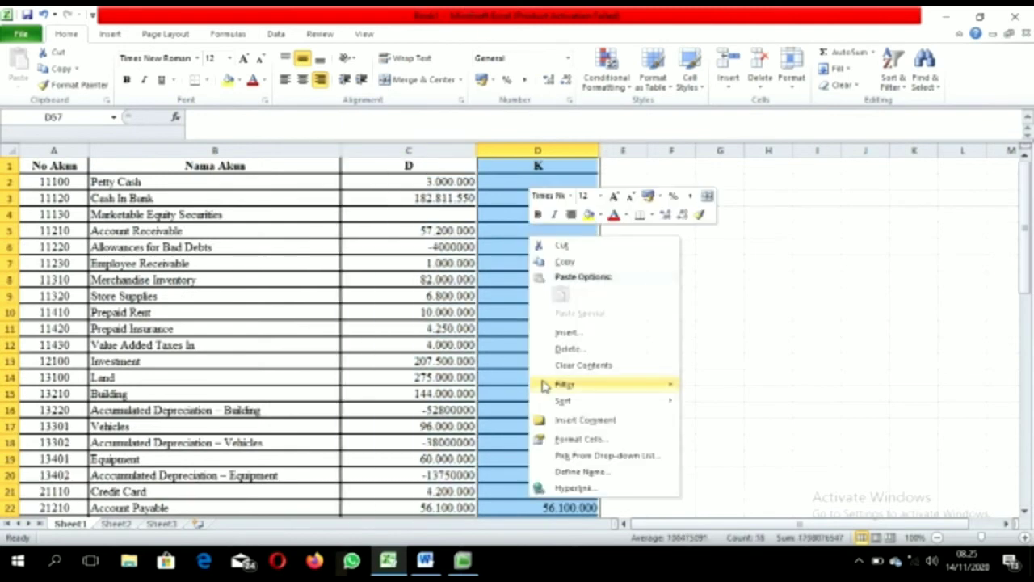
left_click(566, 344)
left_click(533, 381)
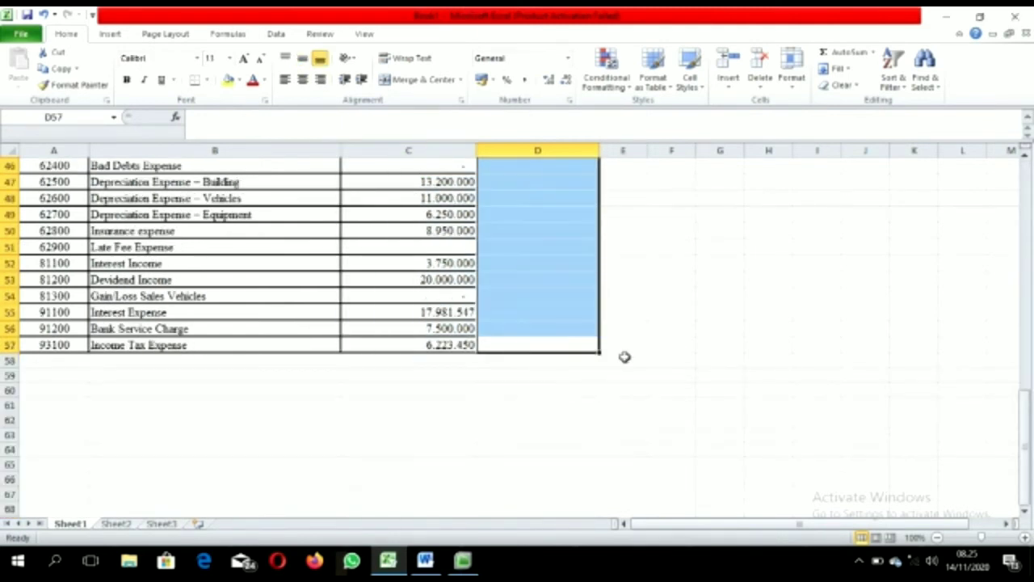
Step: Rename the column C heading to BALANCE
left_click_drag(1029, 414, 1002, 143)
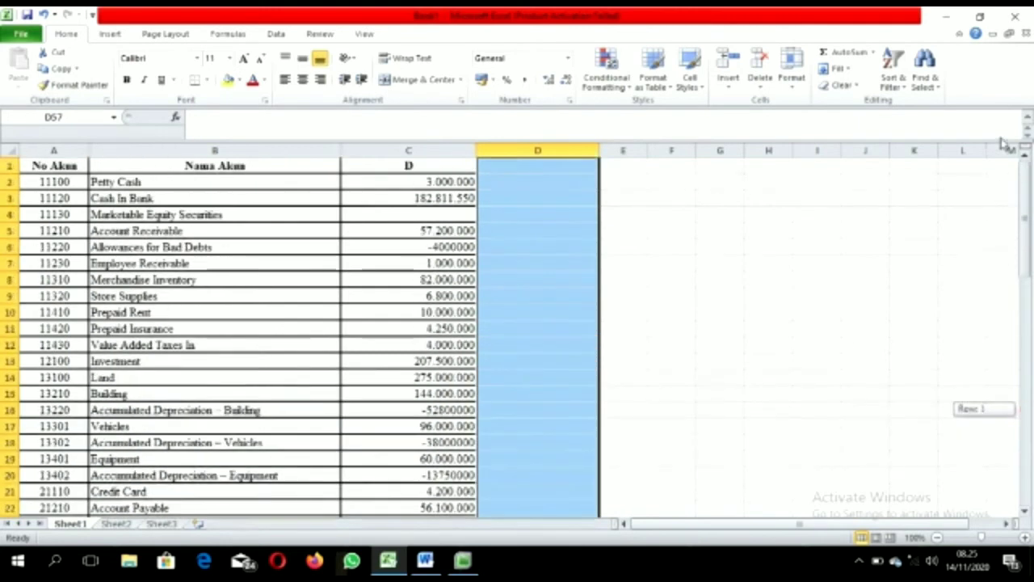
left_click(404, 167)
type("D")
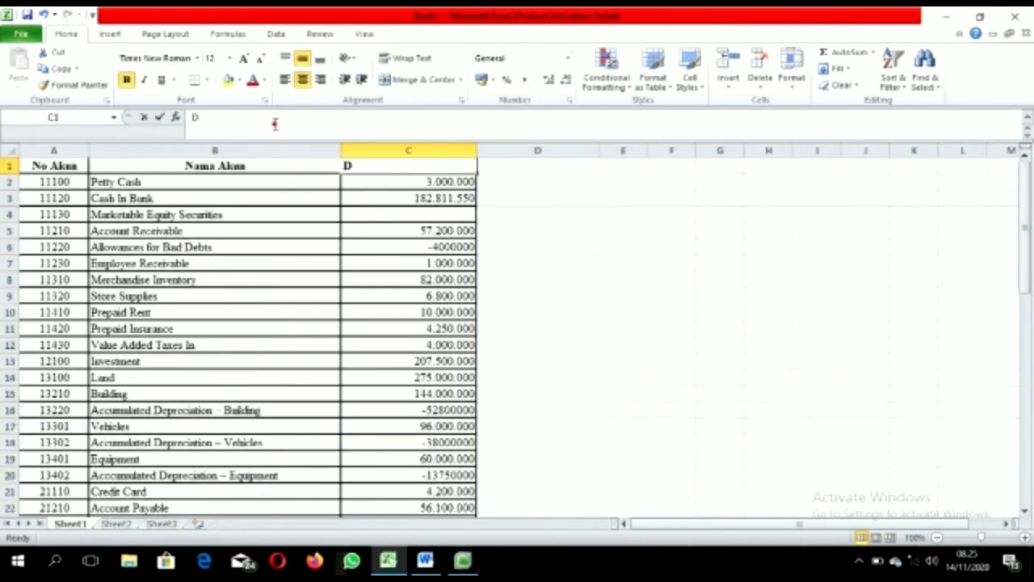
left_click_drag(197, 117, 182, 117)
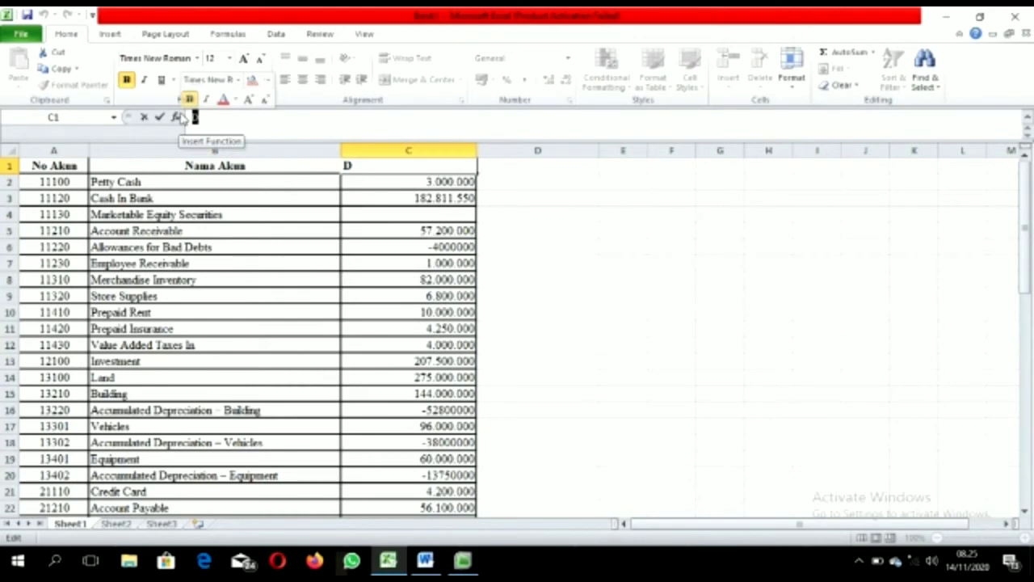
type("BALAN")
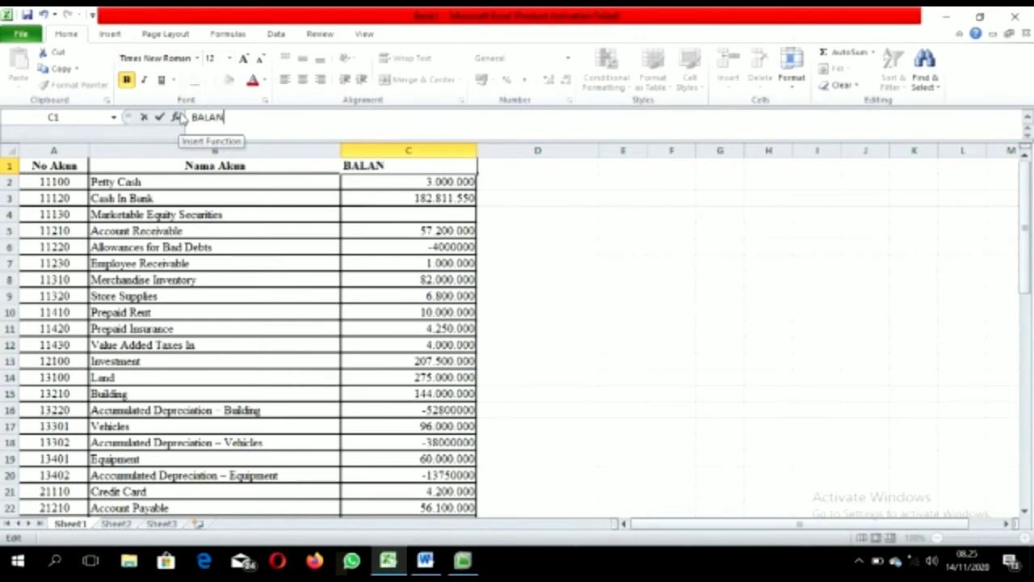
type("CE")
key("Return")
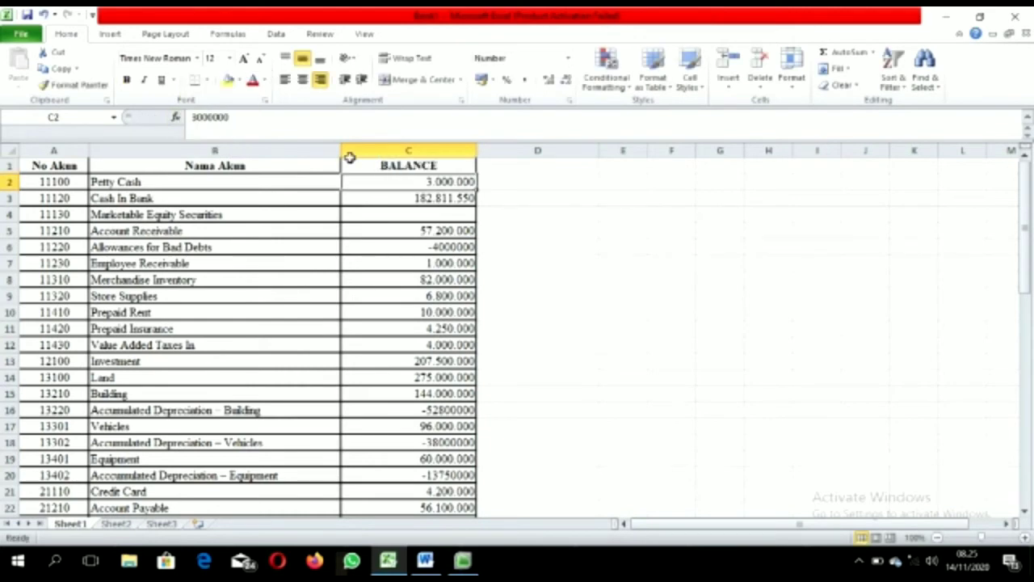
Step: Copy the account table with balances, A1:C57
left_click(525, 245)
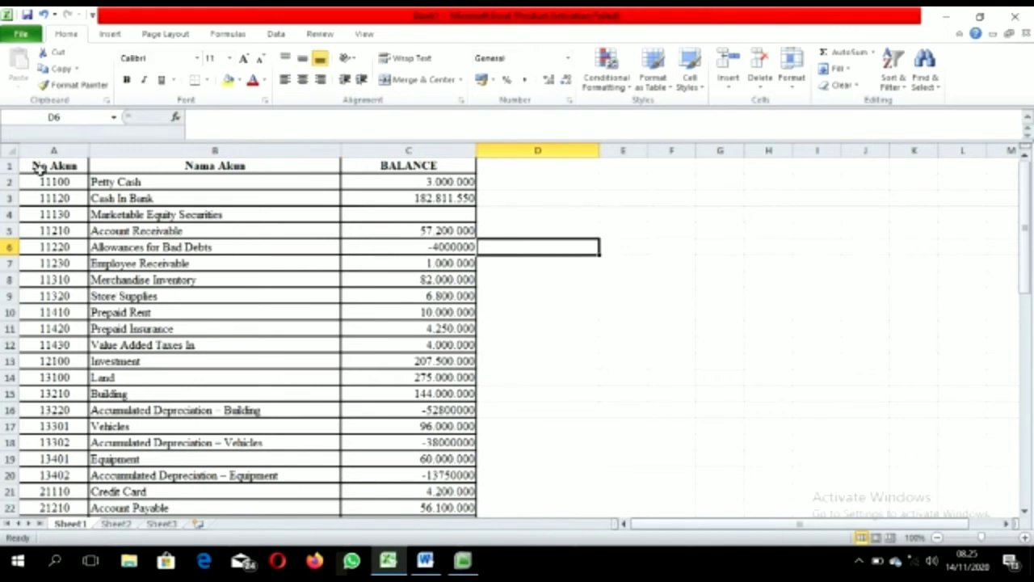
left_click_drag(36, 165, 439, 469)
key("ctrl+c")
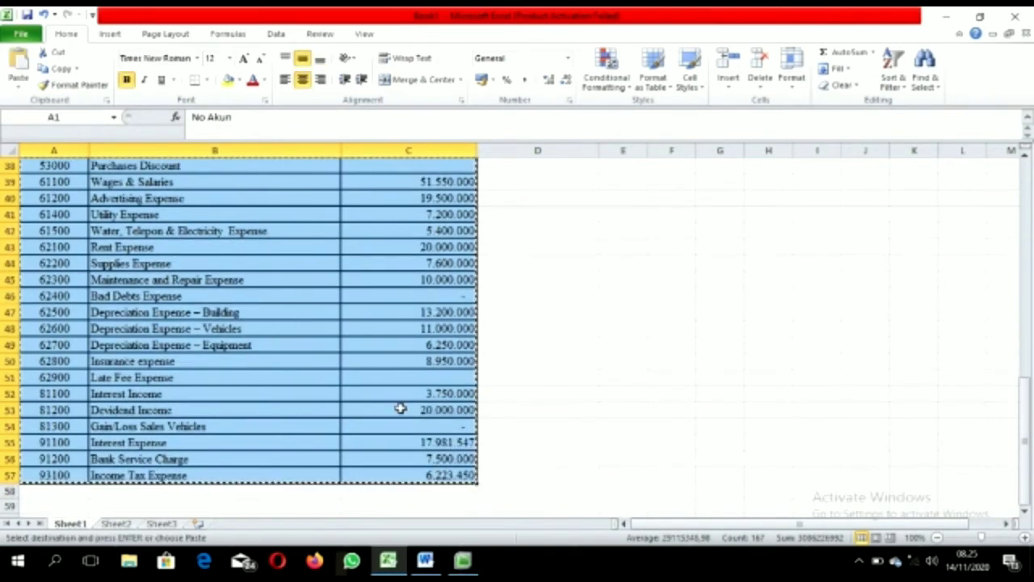
Step: Search Windows for NOTE and launch Notepad
left_click(53, 559)
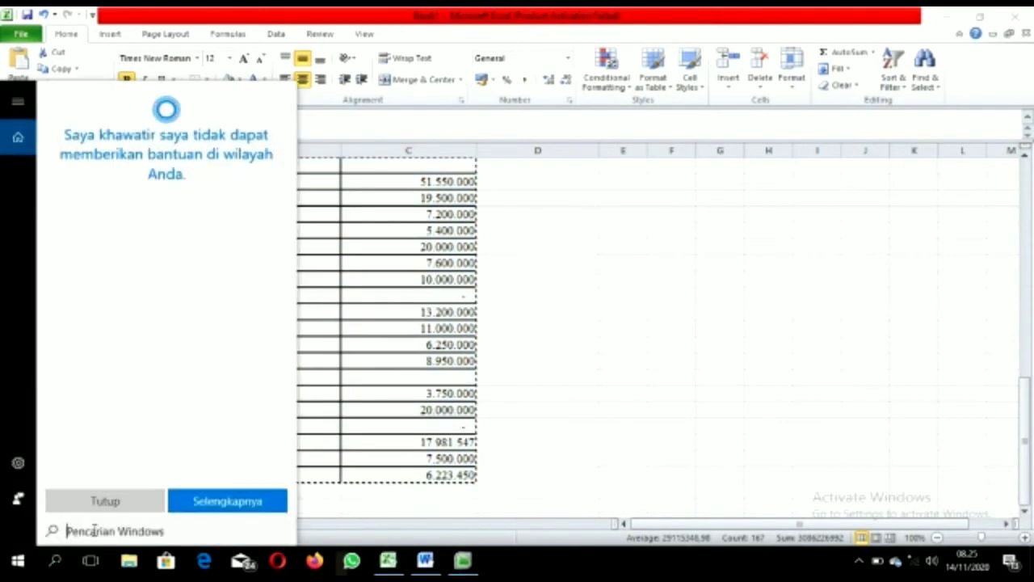
type("NOTE")
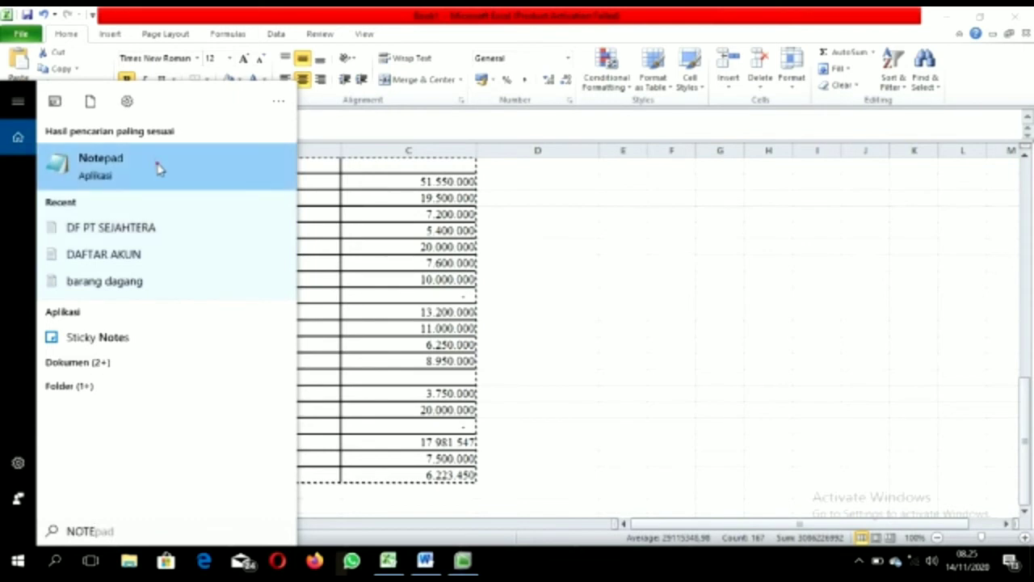
left_click(159, 167)
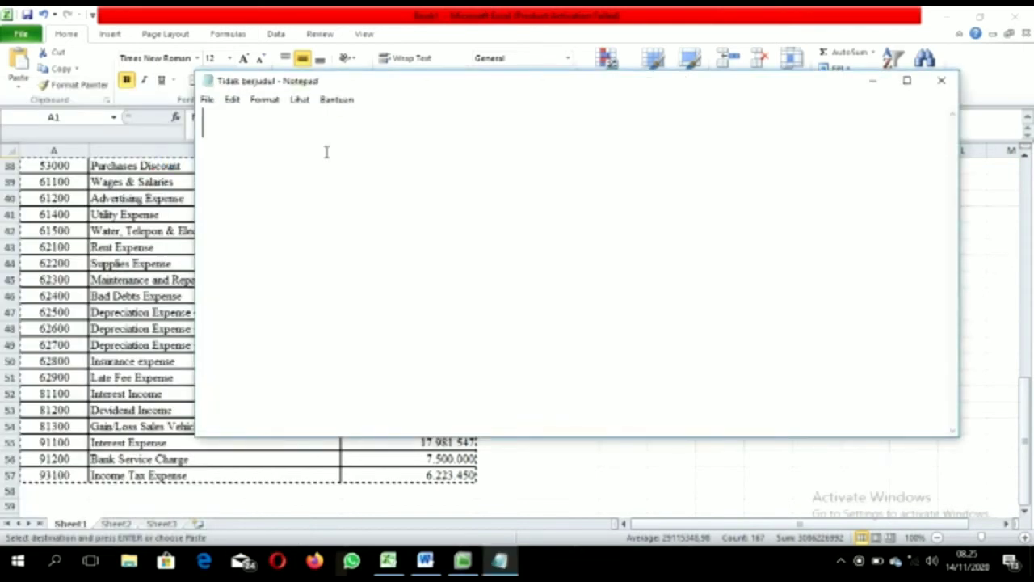
Step: Paste the account table into Notepad and save it as DAFTAR AKUN PT SEJAHTERA
key("ctrl+v")
left_click(207, 99)
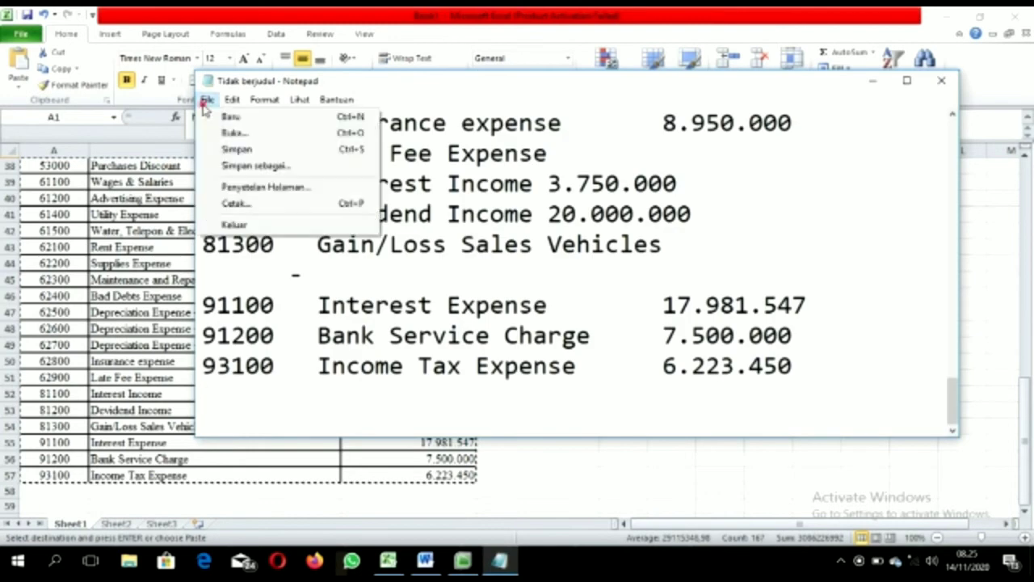
left_click(242, 170)
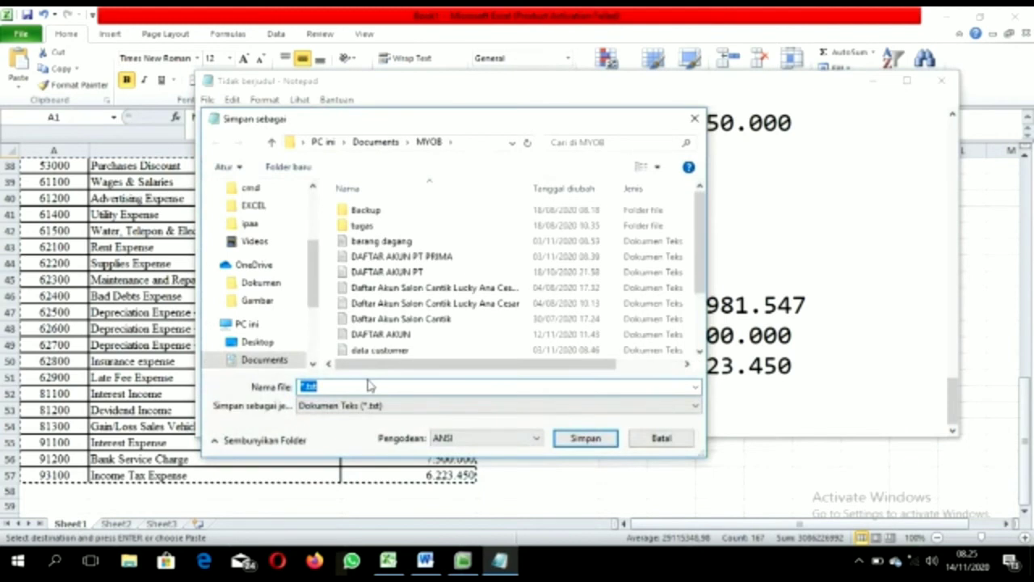
key("BackSpace")
type("DAFTAR AKUN")
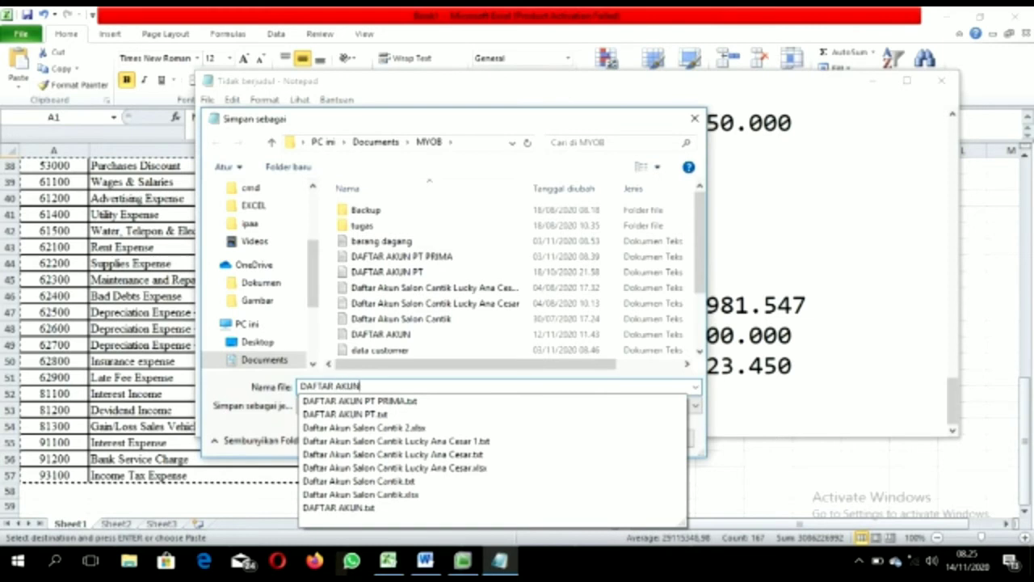
type(" PT SE")
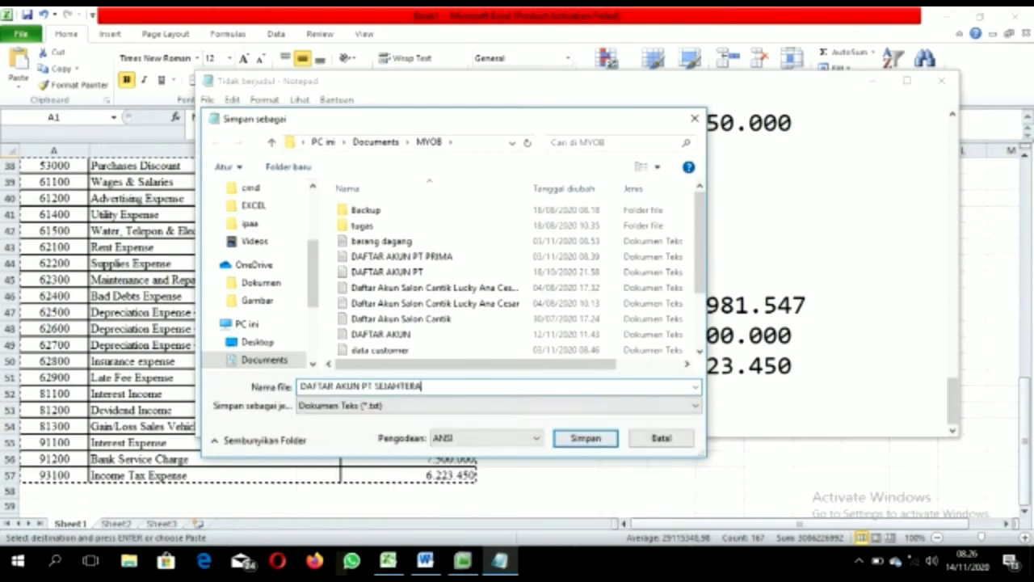
type("JAHTERA")
key("Return")
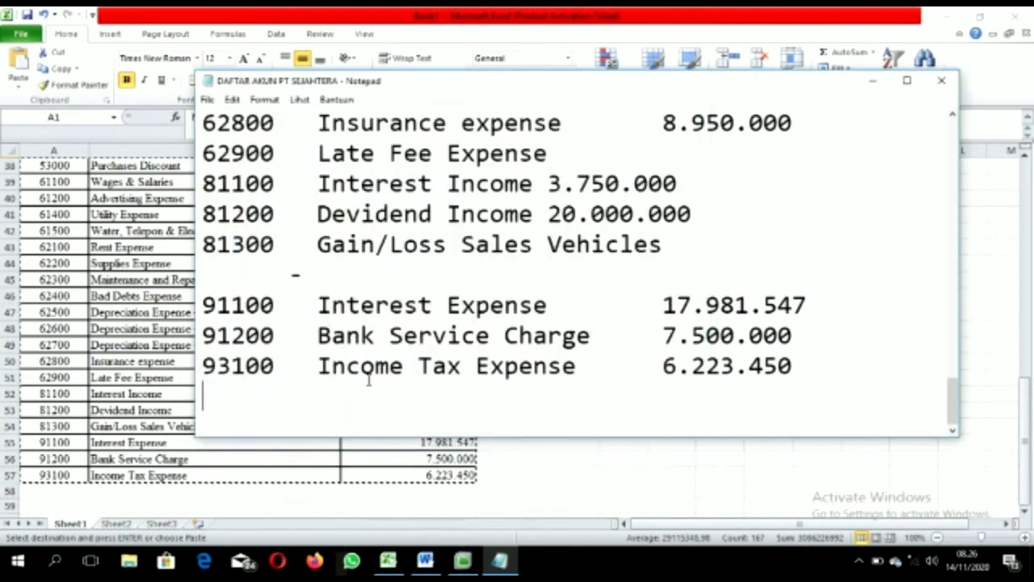
Step: Close Notepad and switch back to MYOB Accounting
left_click(942, 80)
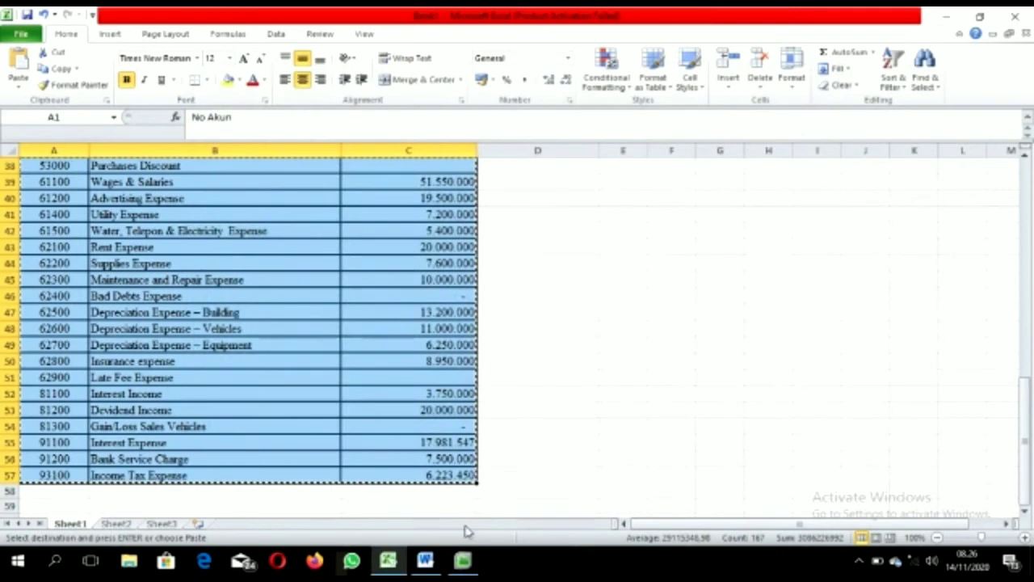
mouse_move(466, 564)
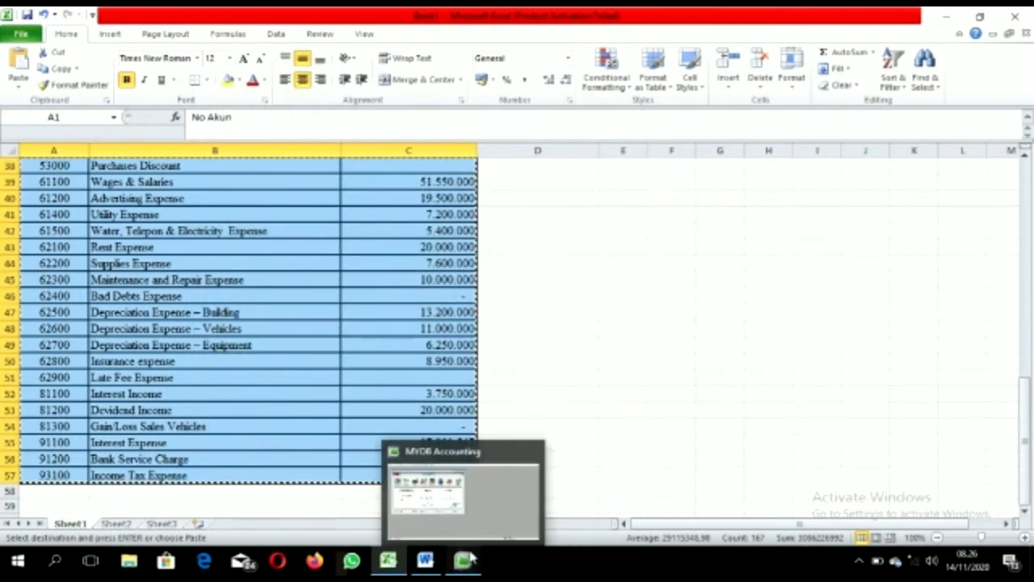
left_click(467, 564)
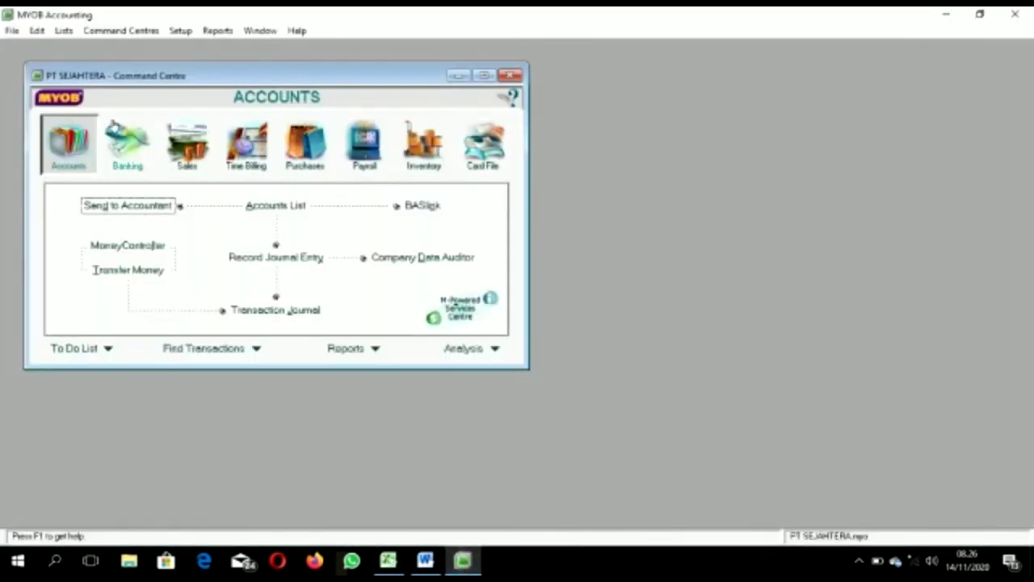
Step: Start an Import Data > Accounts > Account Information import
left_click(12, 32)
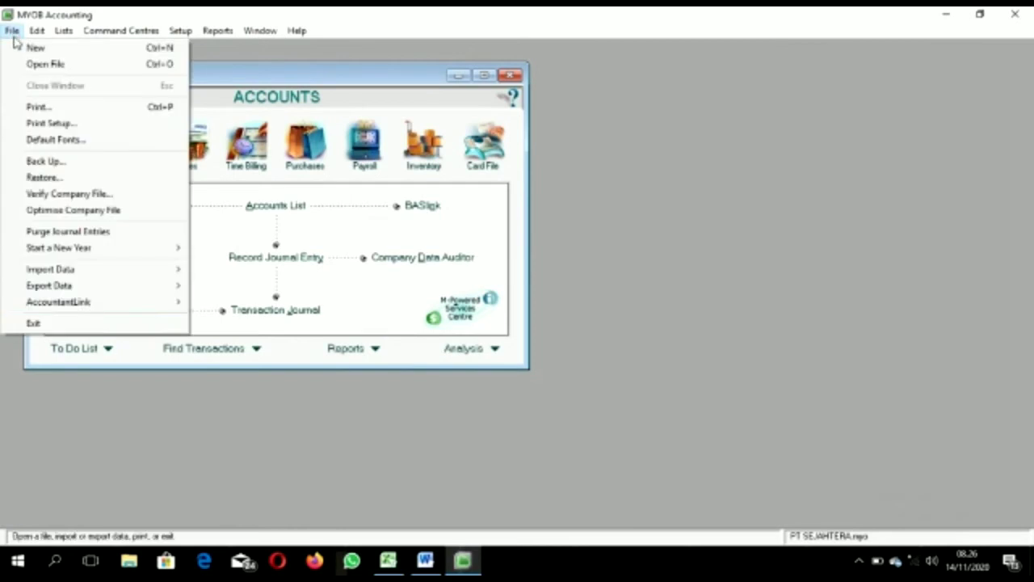
mouse_move(86, 270)
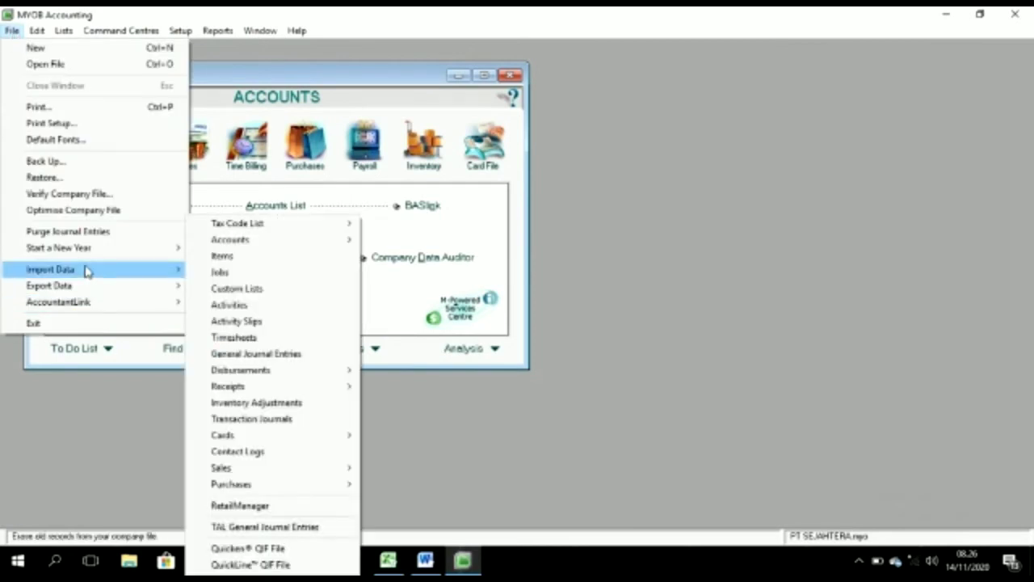
mouse_move(239, 244)
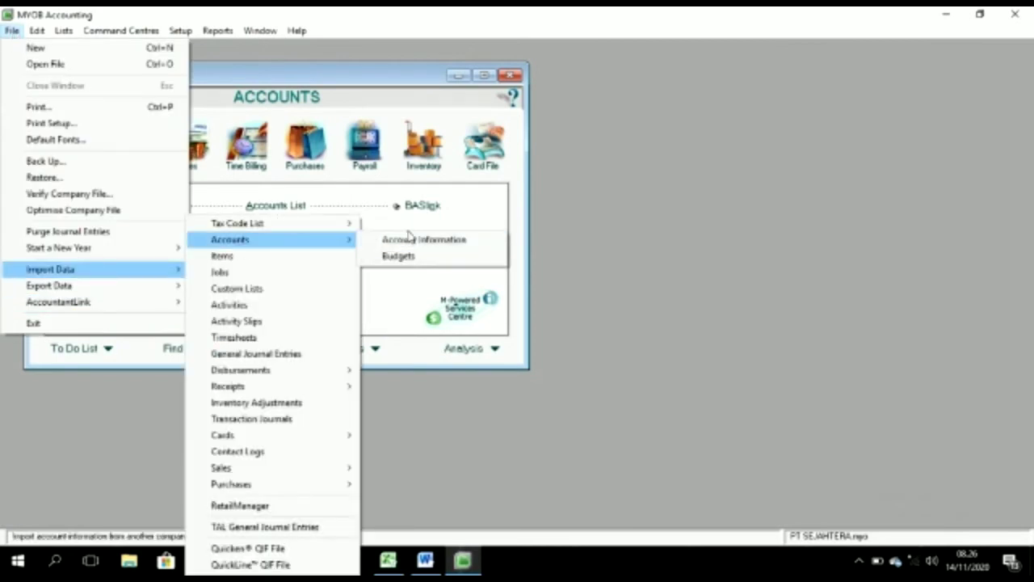
left_click(415, 241)
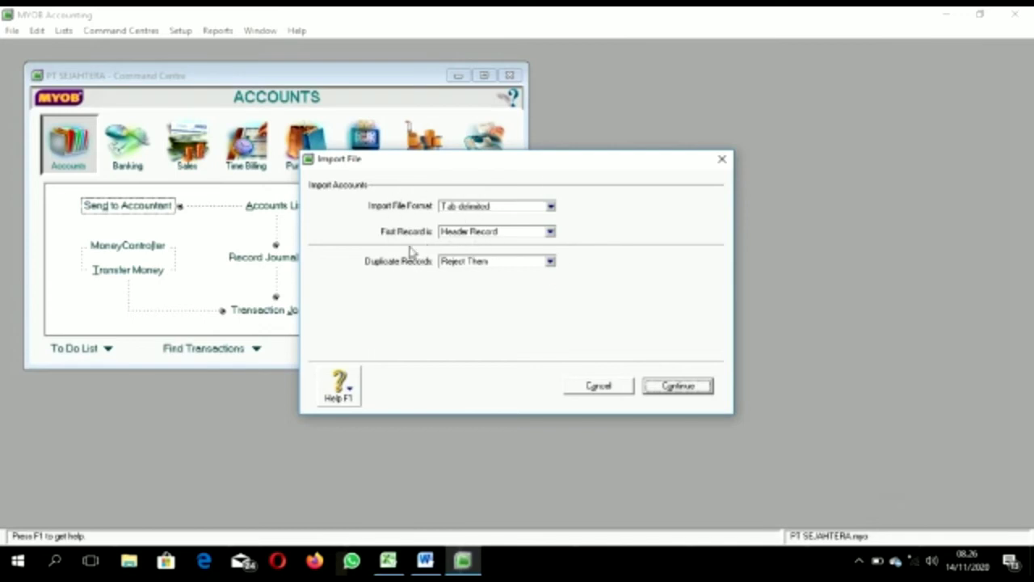
Step: Set duplicates to Update Existing Record and choose the DAFTAR AKUN PT SEJAHTERA file
left_click(551, 261)
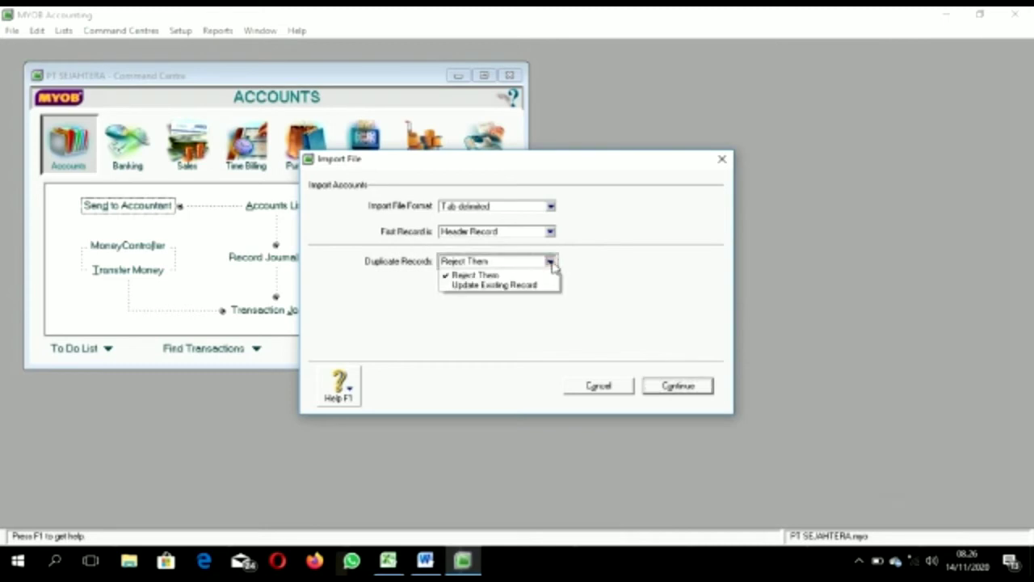
left_click(518, 286)
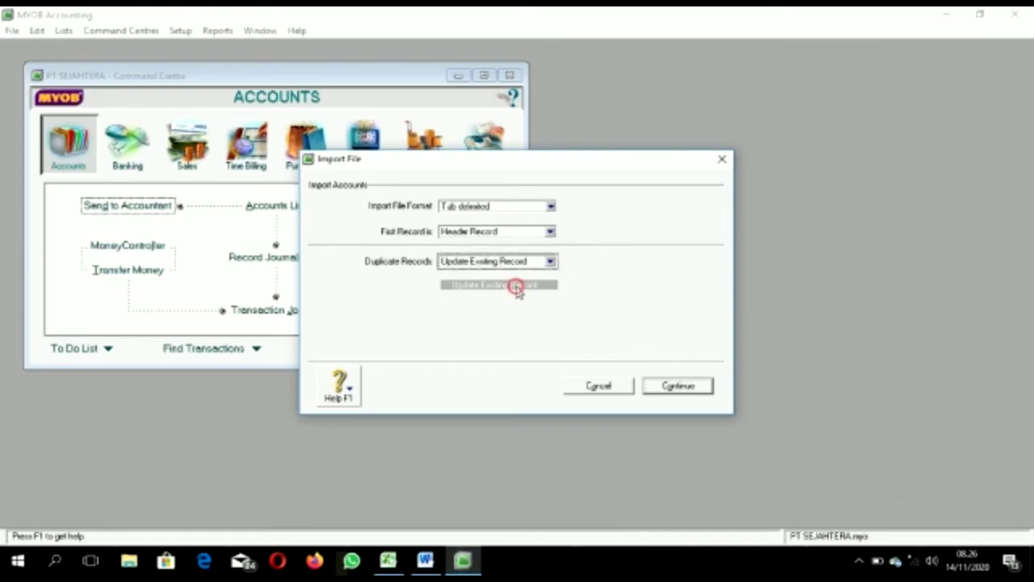
left_click(687, 387)
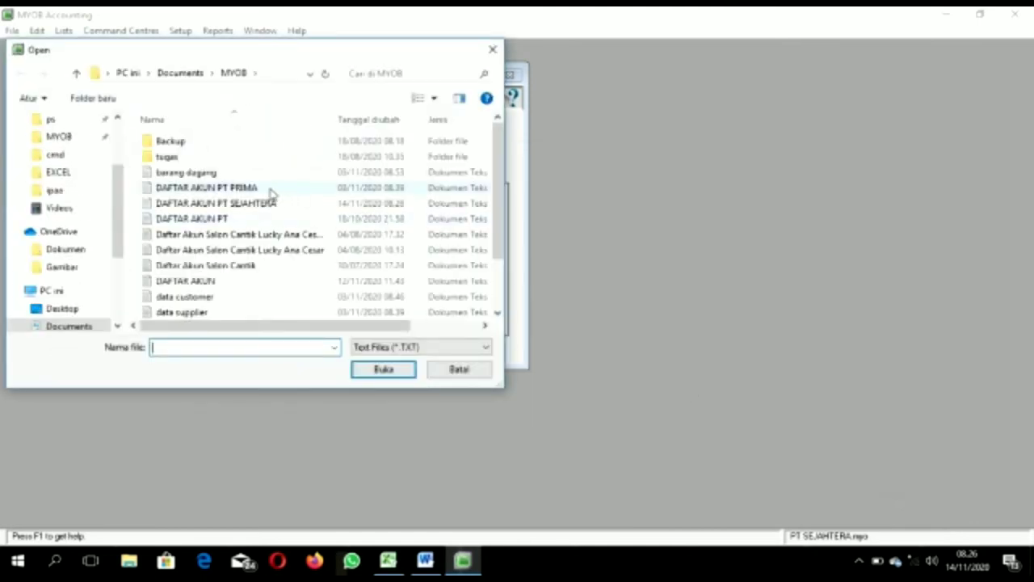
left_click(266, 204)
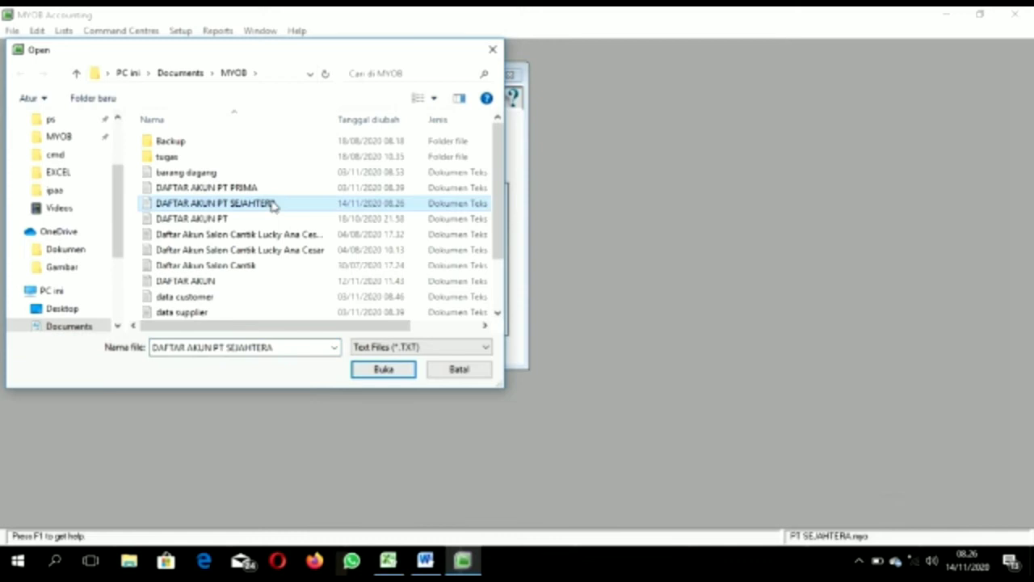
left_click(384, 369)
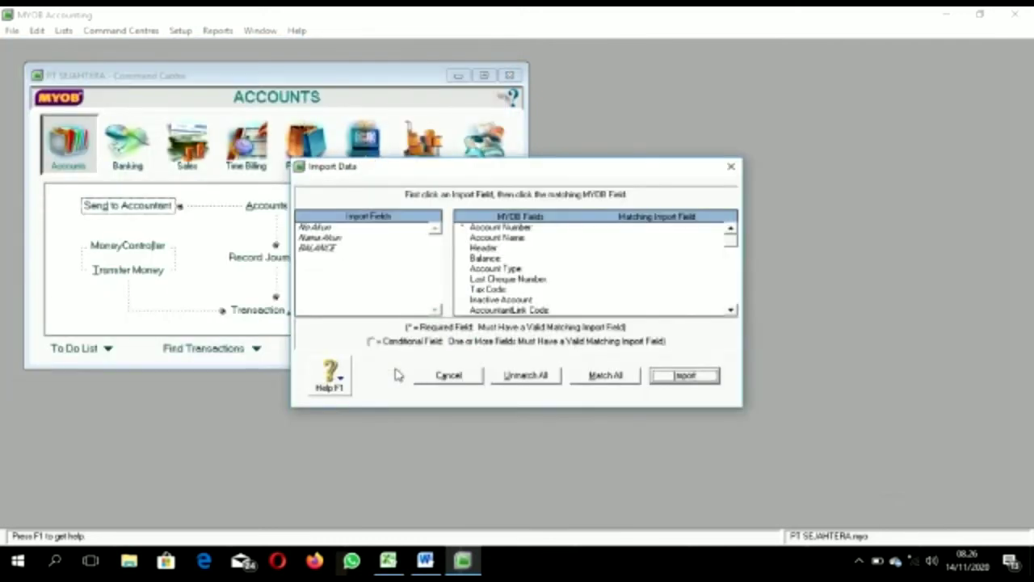
Step: Match all fields, move BALANCE from Header to Balance, and run the accounts import
left_click(595, 377)
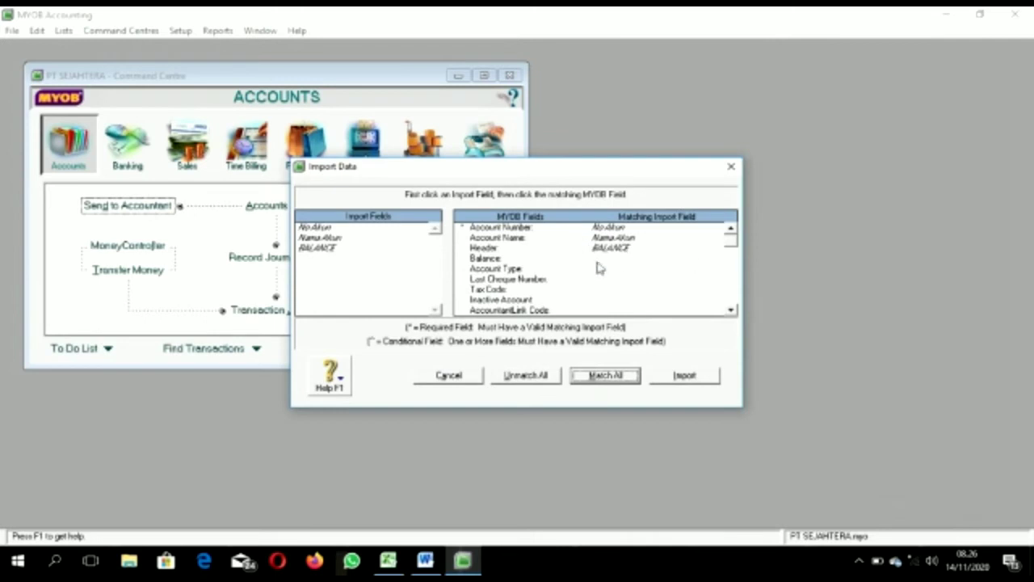
left_click(622, 253)
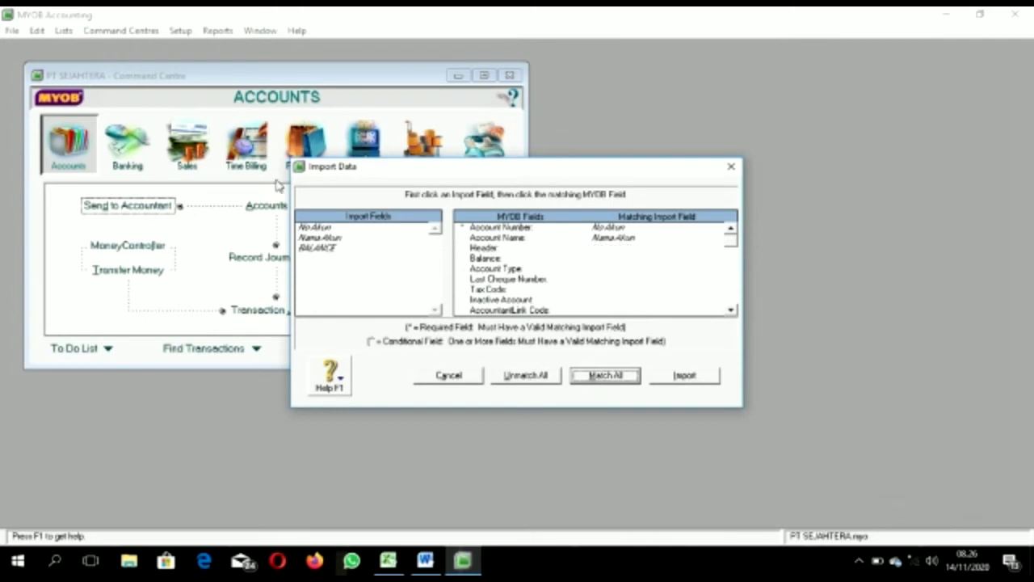
left_click(327, 248)
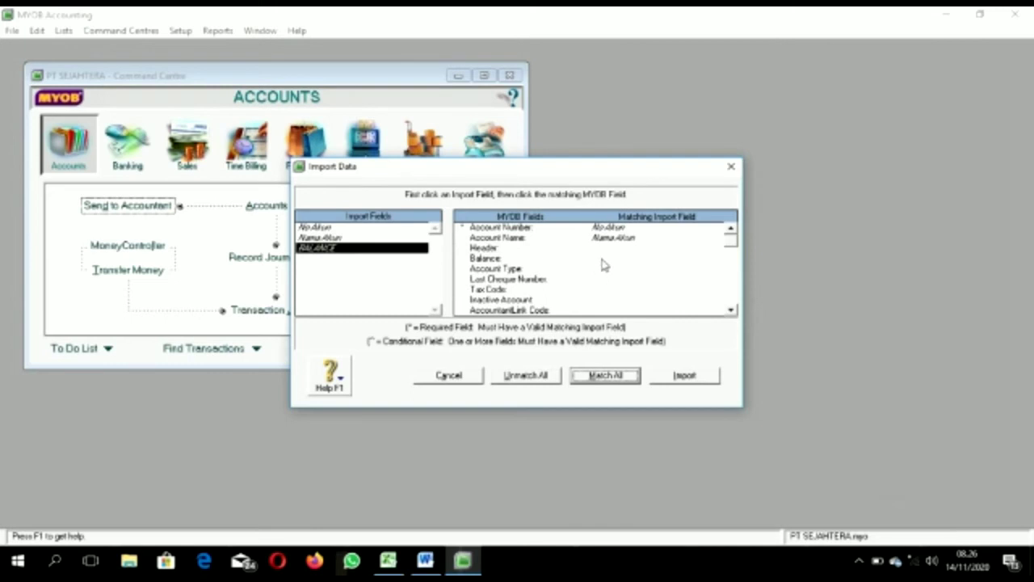
left_click(603, 260)
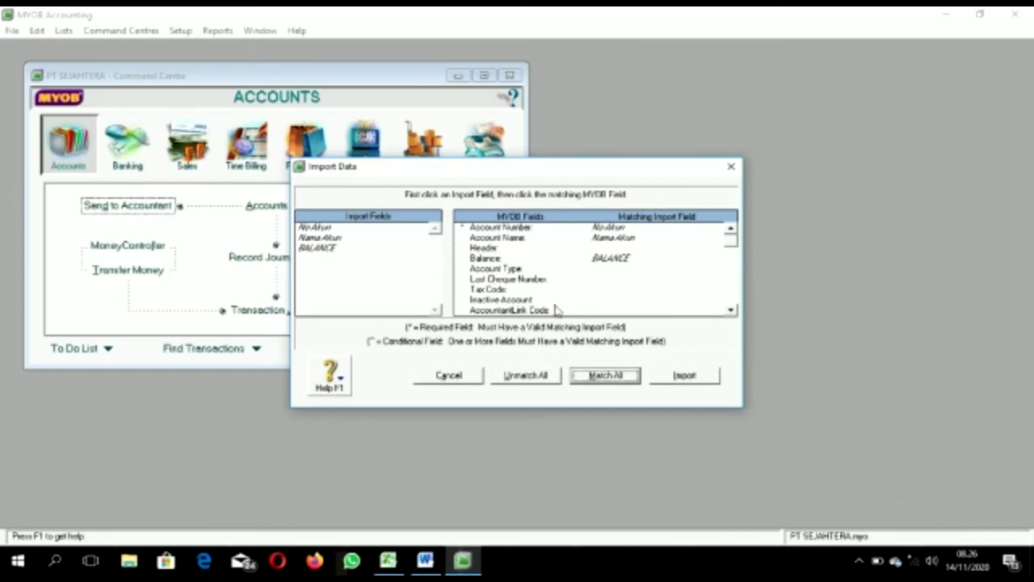
left_click(684, 376)
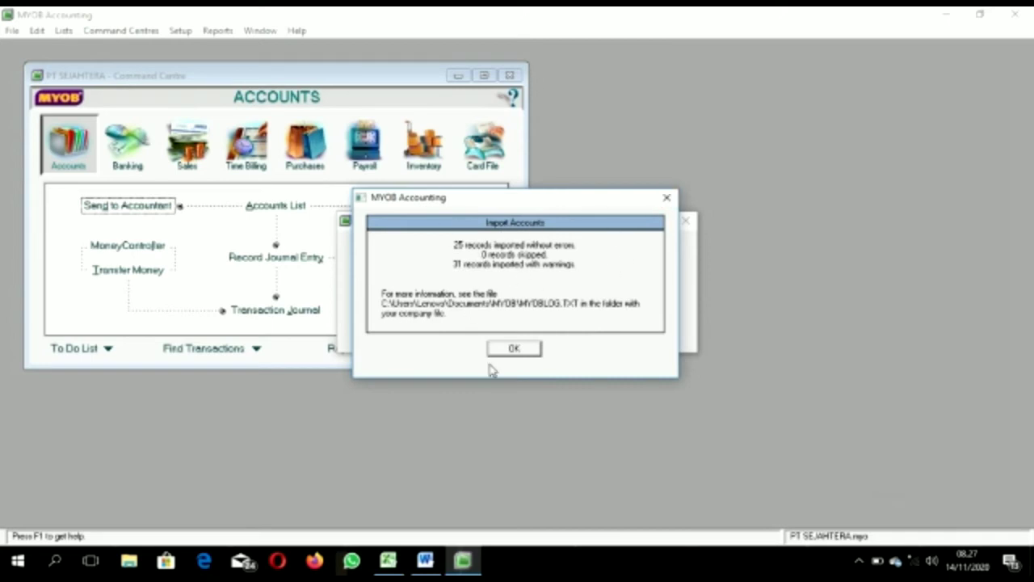
left_click(512, 349)
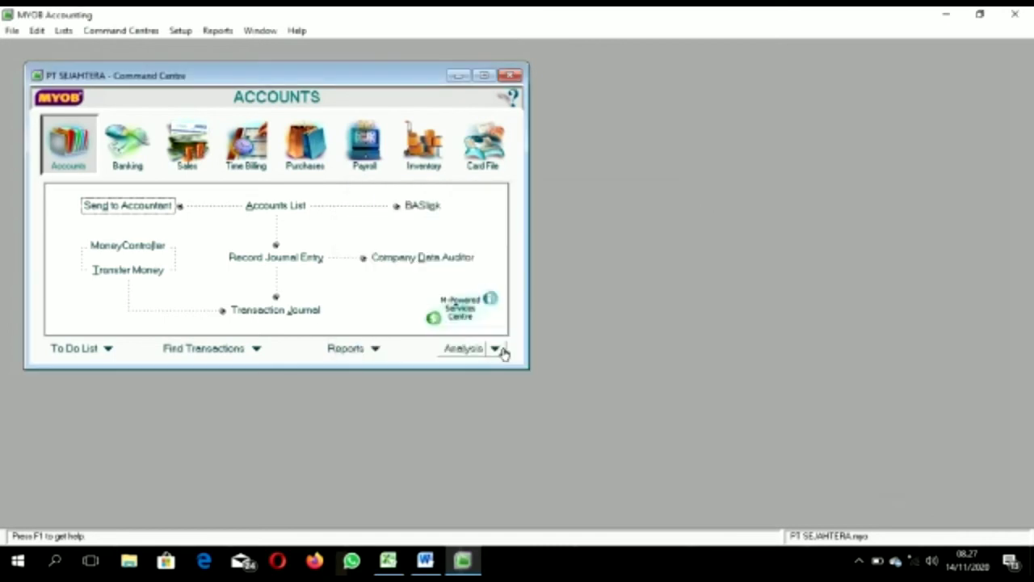
Step: Open the Accounts List and delete the Provision Account
left_click(276, 207)
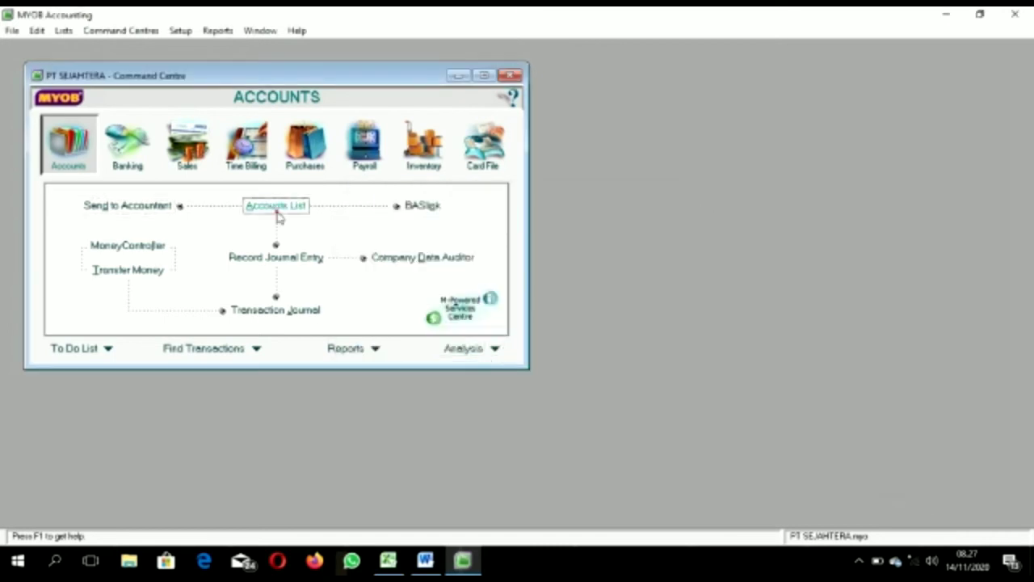
mouse_move(514, 171)
left_mouse_down()
mouse_move(517, 296)
mouse_move(515, 158)
left_mouse_up()
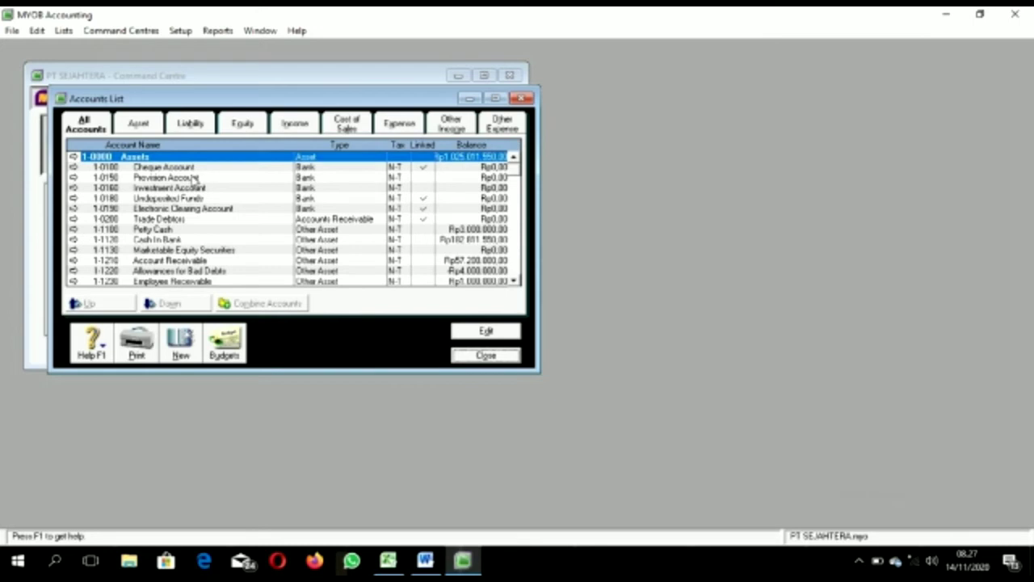
double_click(197, 179)
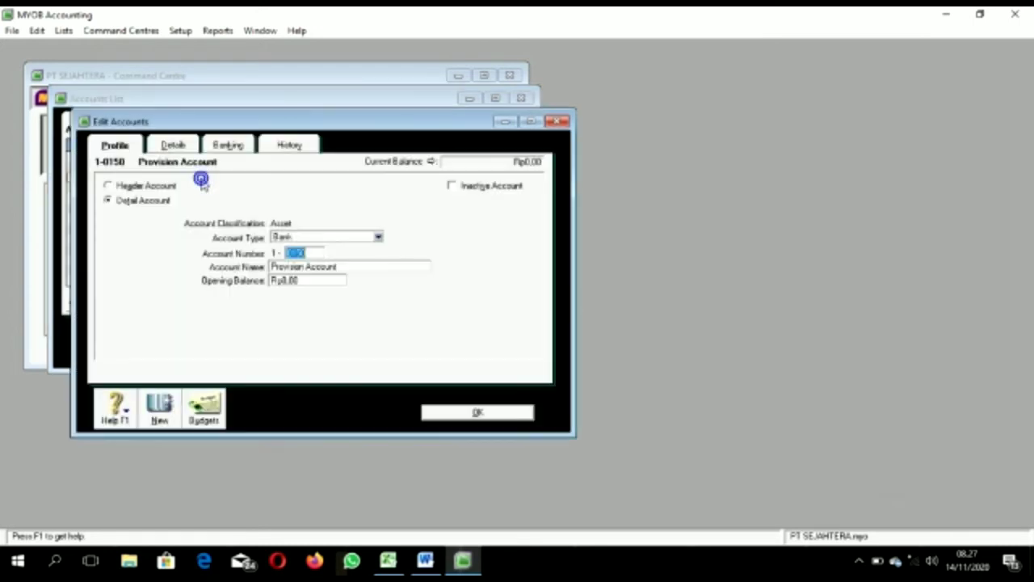
right_click(311, 212)
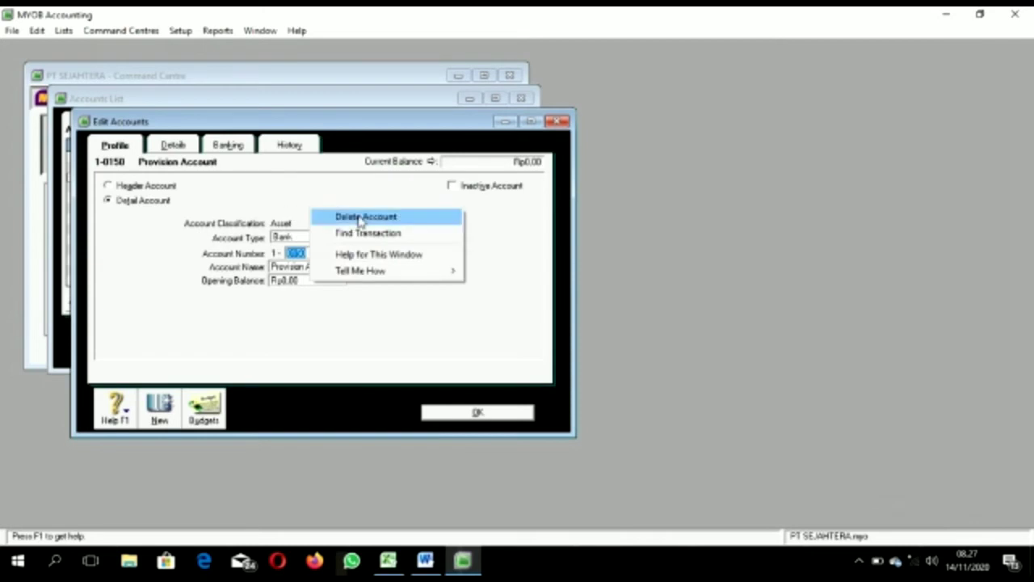
left_click(360, 220)
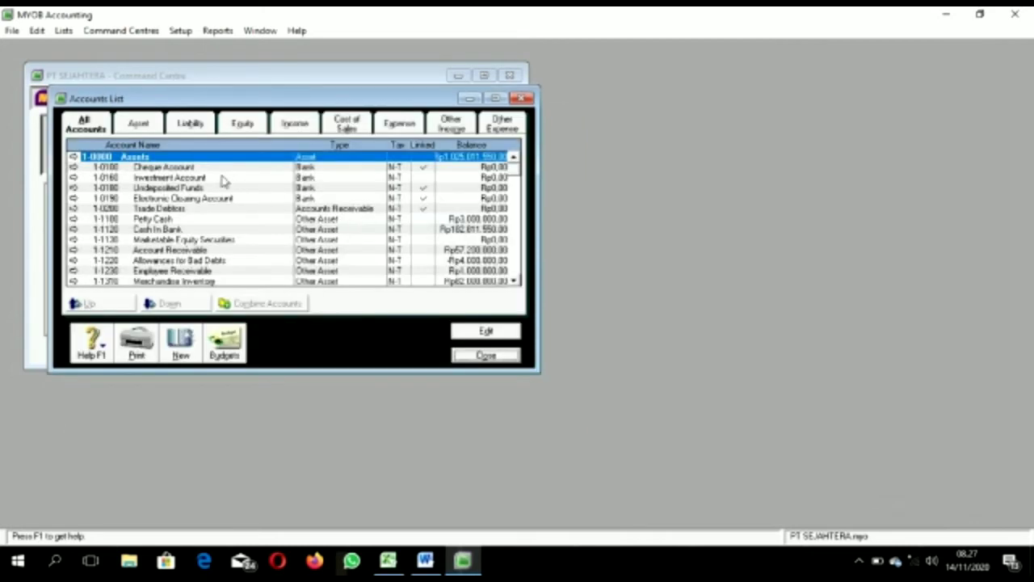
Step: Delete the Investment Account as well
double_click(224, 180)
right_click(222, 174)
left_click(250, 185)
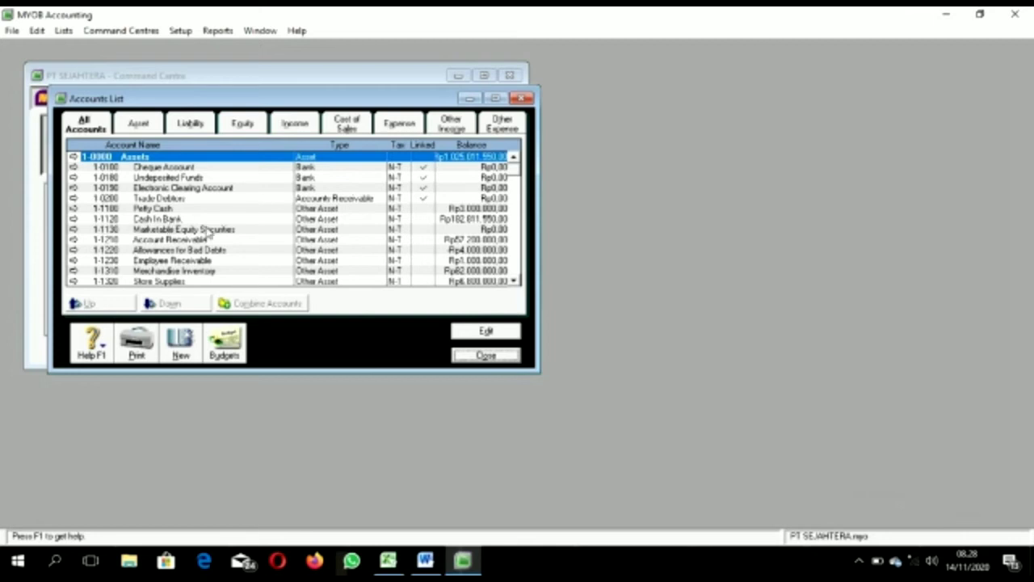
Step: Attempt to delete Cash In Bank 1-1120 and dismiss the non-zero balance warning
double_click(193, 221)
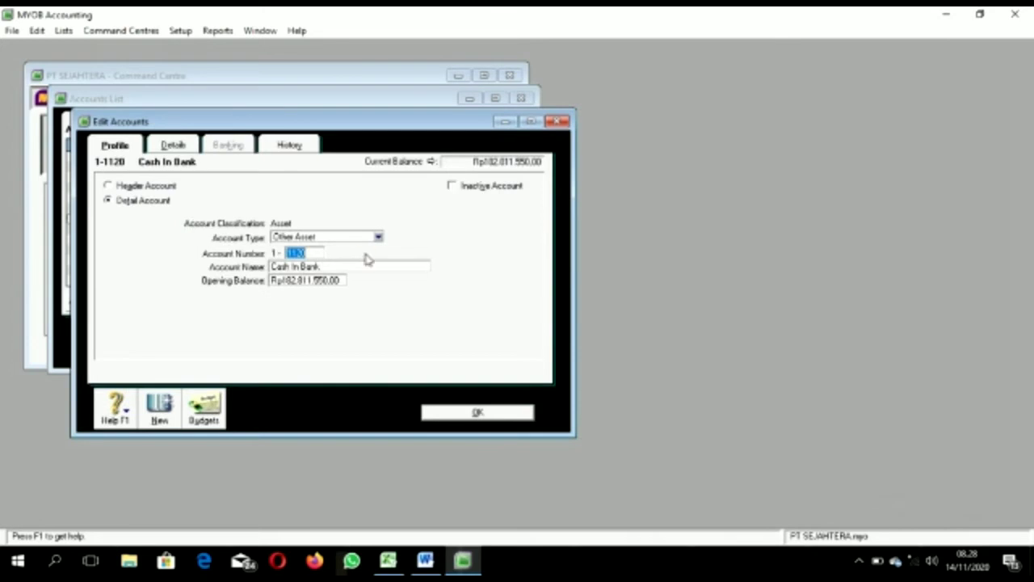
right_click(412, 284)
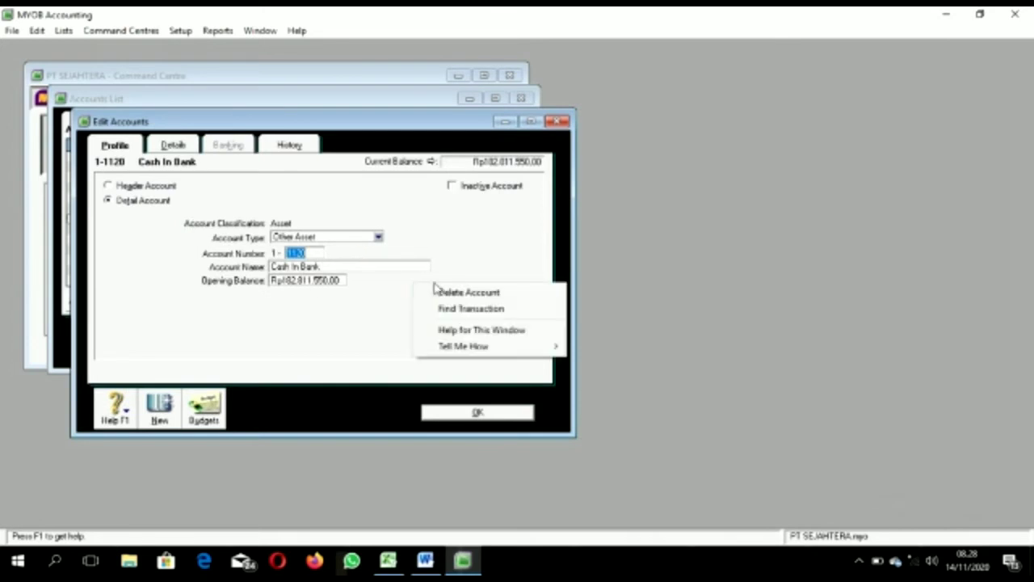
left_click(451, 293)
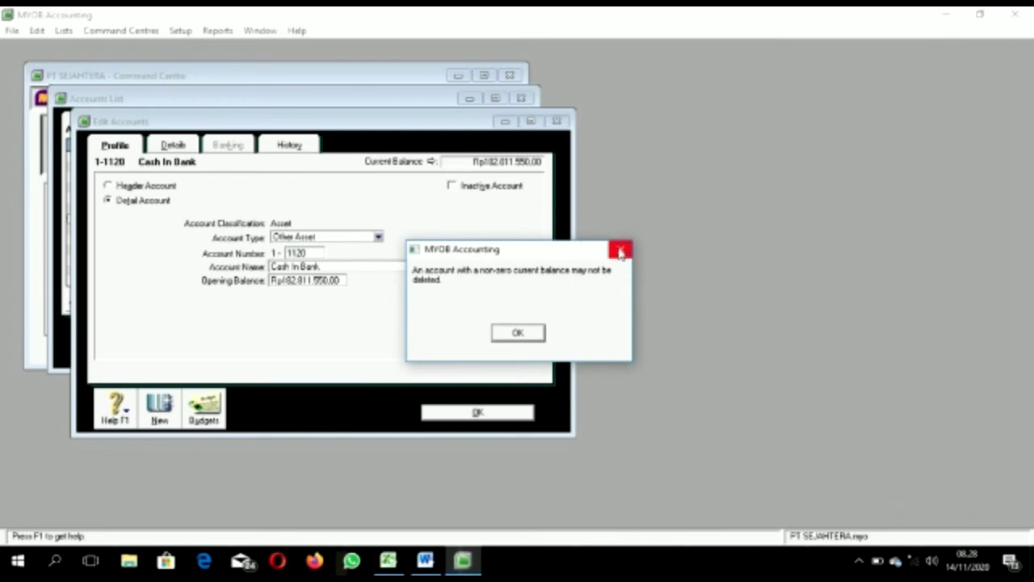
left_click(620, 253)
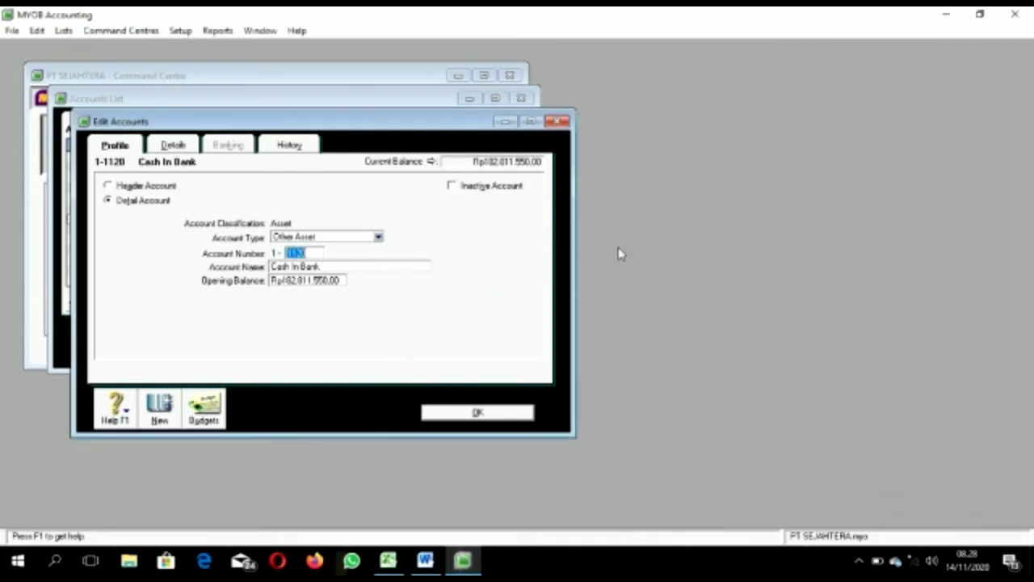
Step: Clear its opening balance to zero and delete the account
left_click(317, 280)
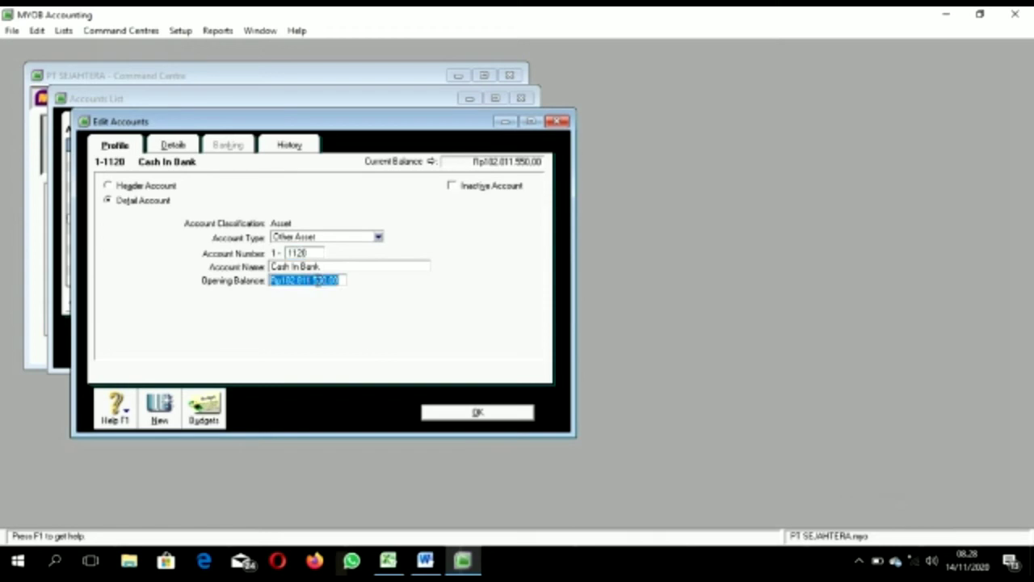
key("BackSpace")
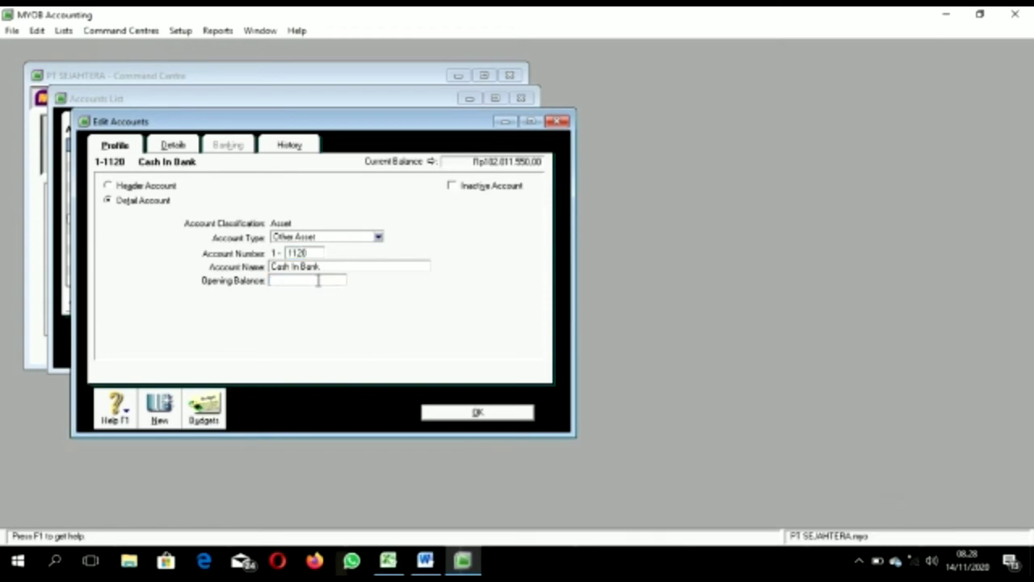
key("Tab")
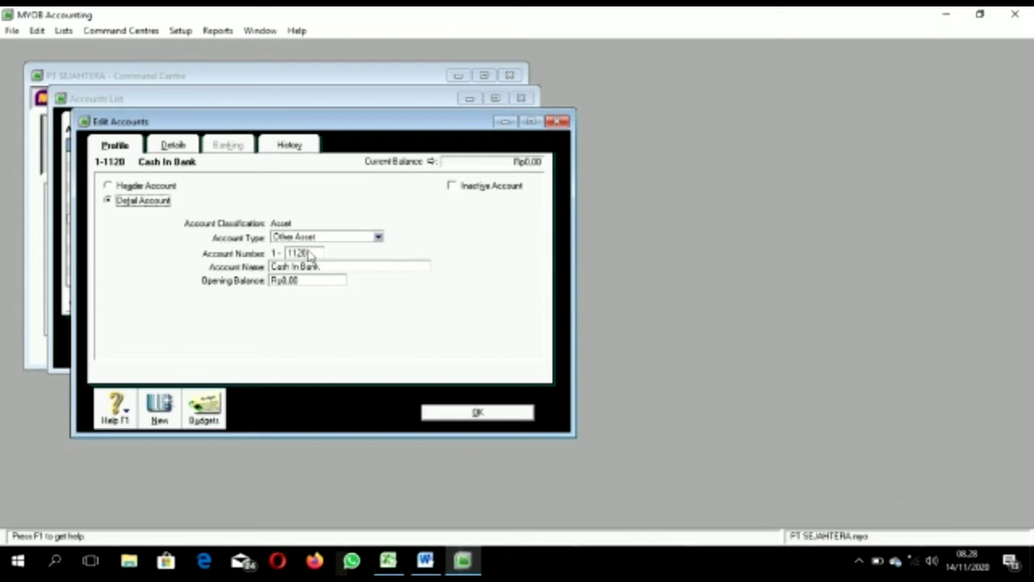
right_click(444, 319)
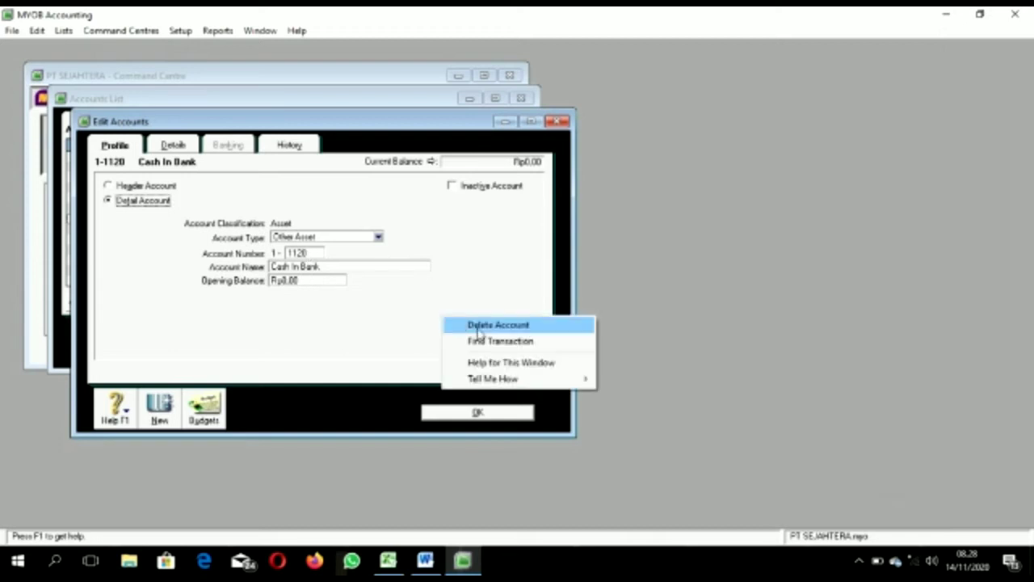
left_click(485, 325)
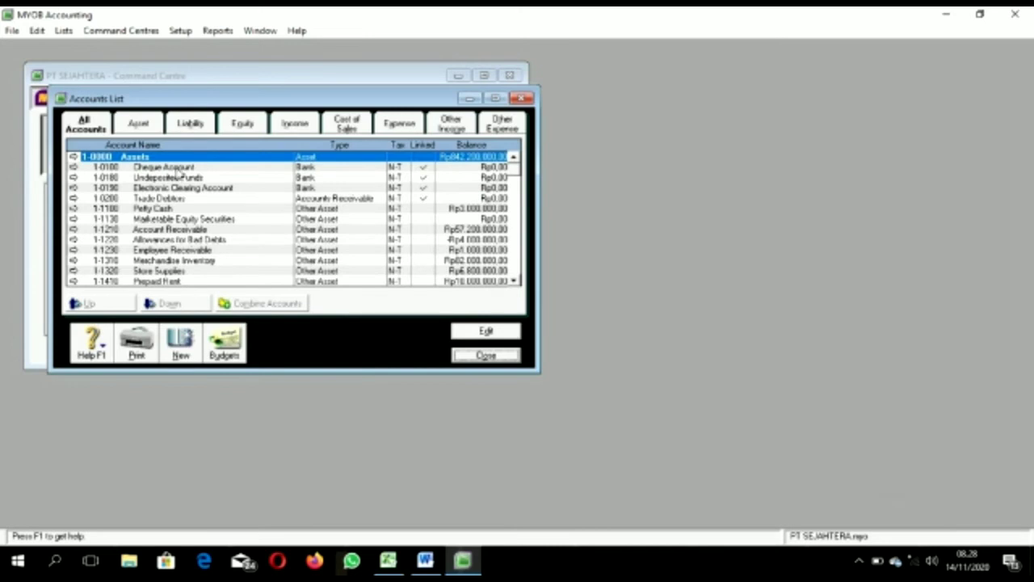
Step: Renumber Cheque Account to 1-1120 and rename it Cash In Bank
double_click(176, 170)
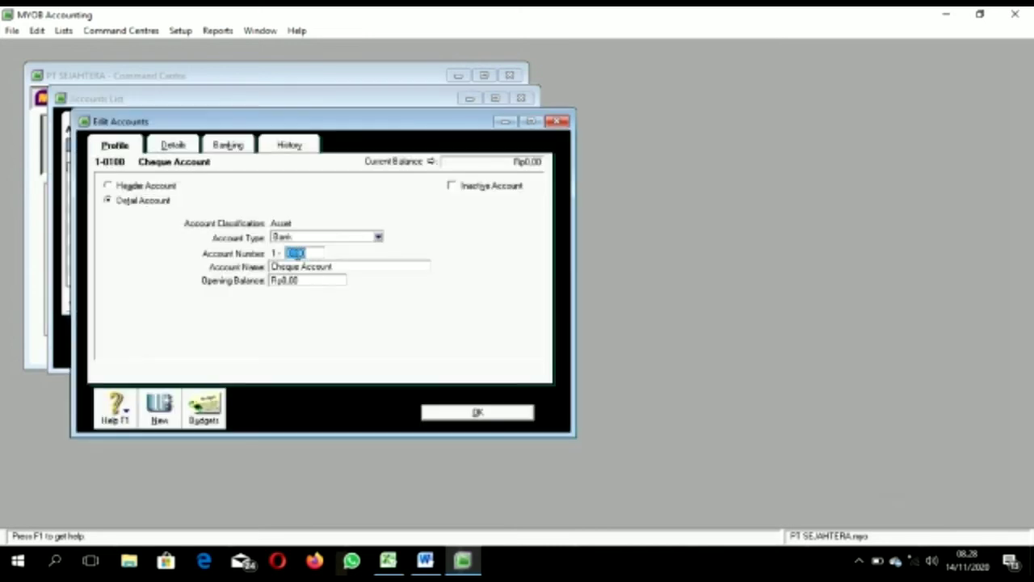
left_click(387, 560)
key("Escape")
scroll(418, 361, "up", 12)
left_click_drag(1027, 277, 1017, 226)
left_click(176, 202)
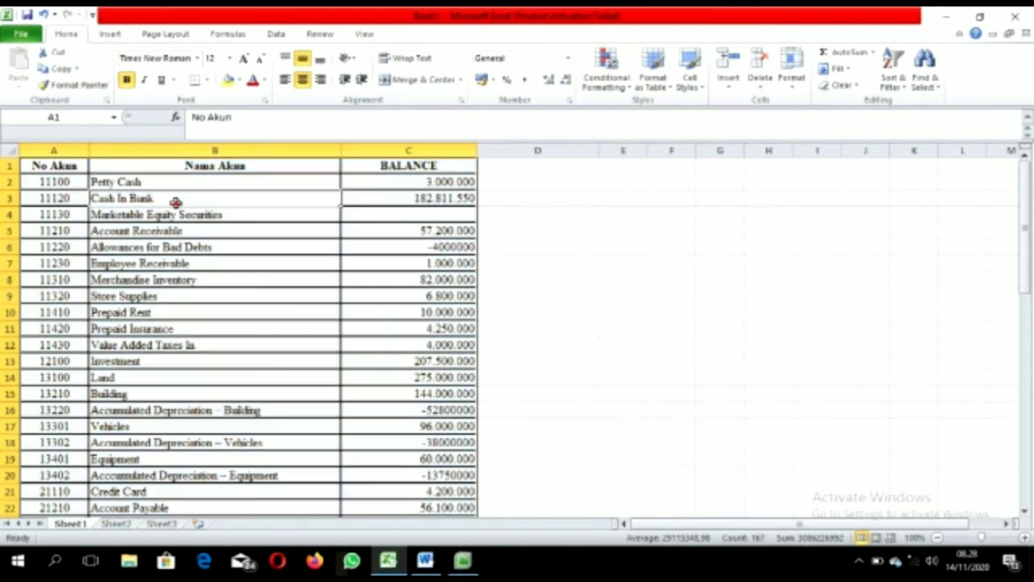
left_click_drag(282, 126, 191, 118)
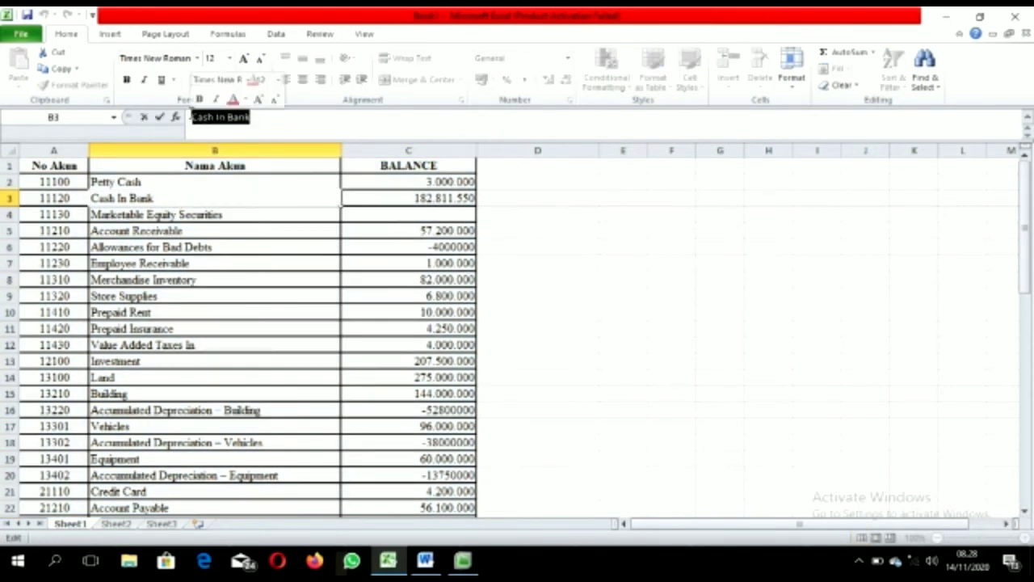
key("ctrl+c")
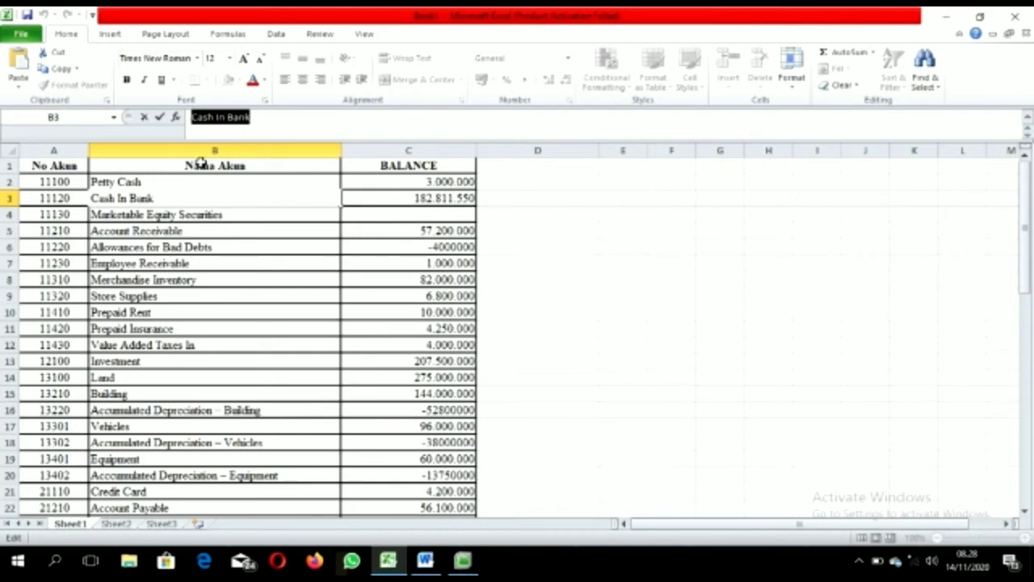
left_click(462, 560)
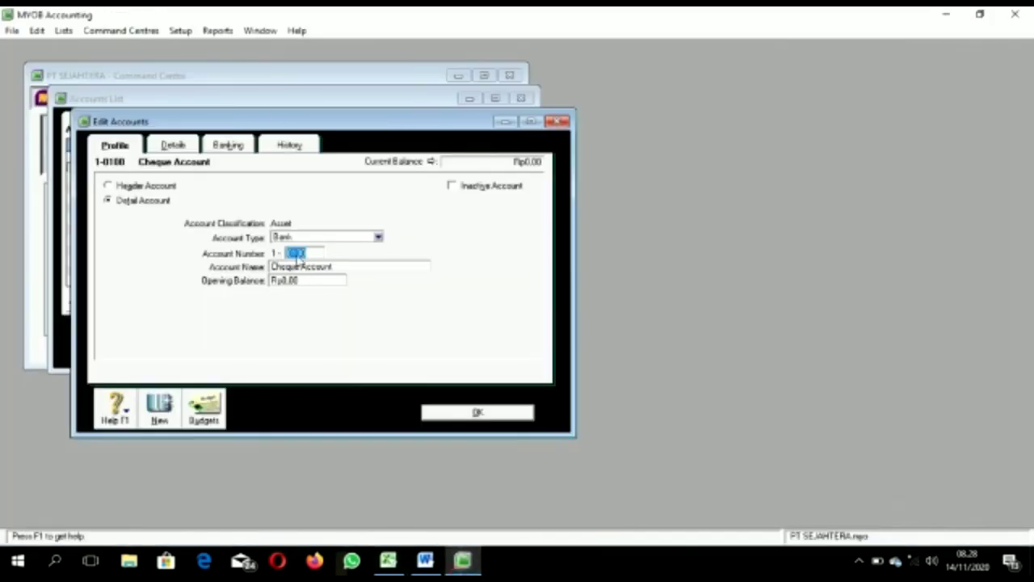
type("1120")
double_click(310, 266)
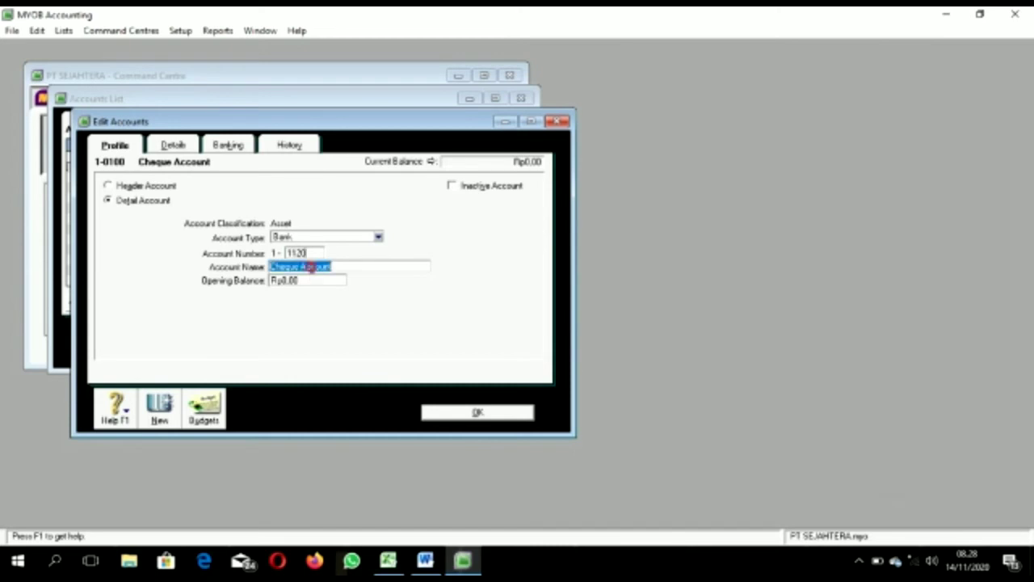
type("Cash In Bank")
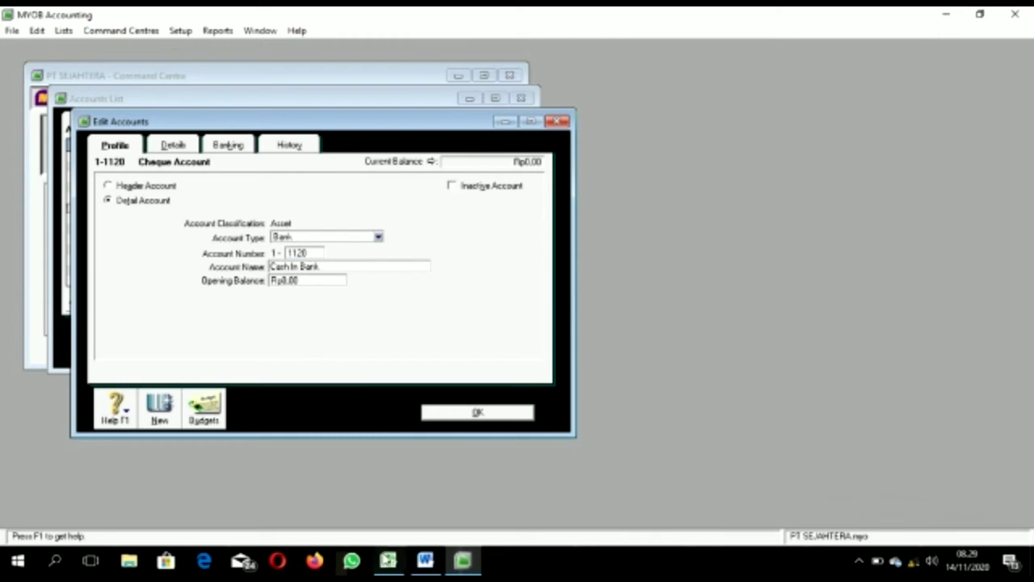
Step: Copy 182811550 from Excel cell C3 into the Cash In Bank opening balance
left_click(386, 557)
left_click(390, 199)
left_click_drag(241, 118, 191, 119)
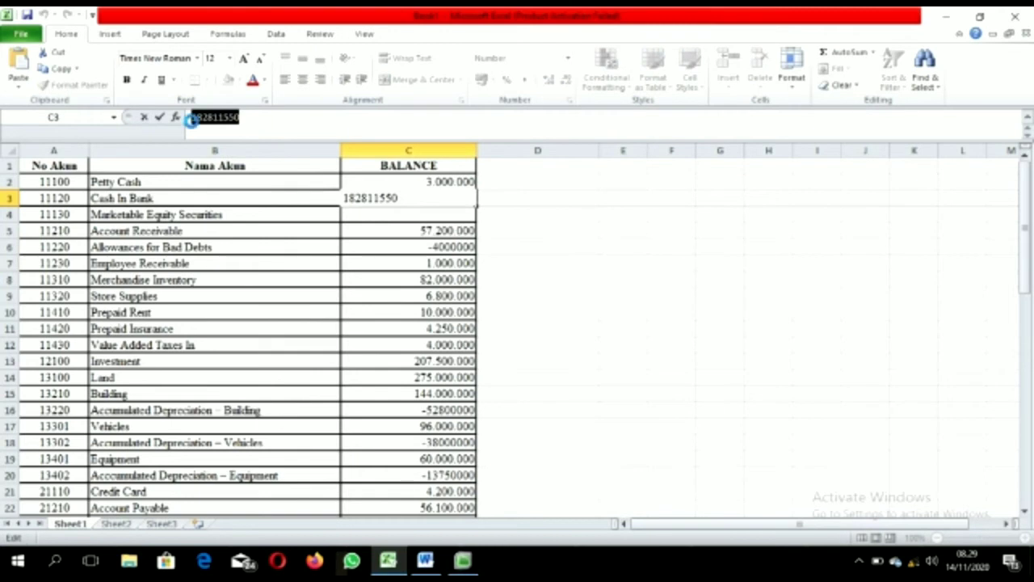
left_click(462, 560)
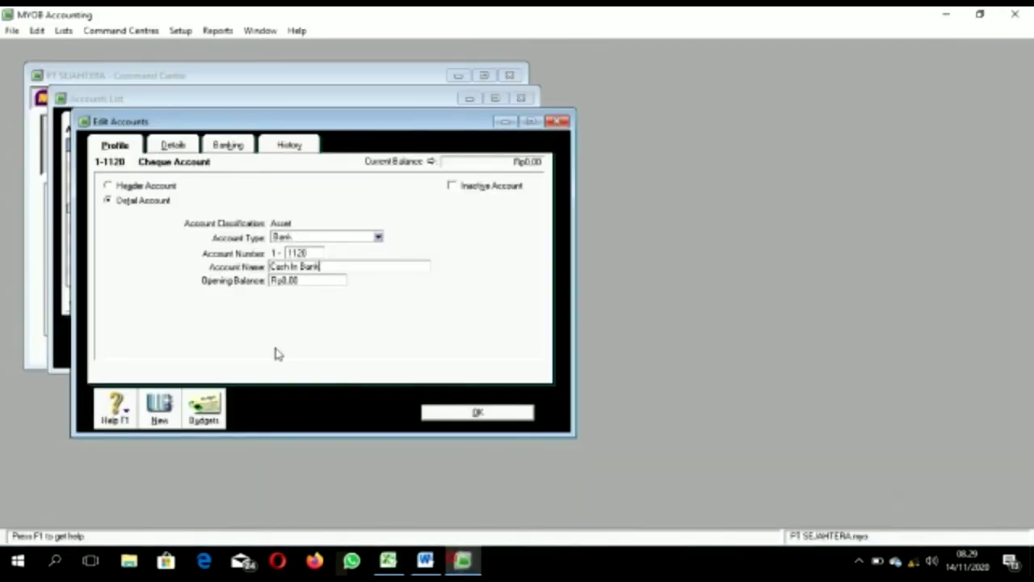
left_click(308, 279)
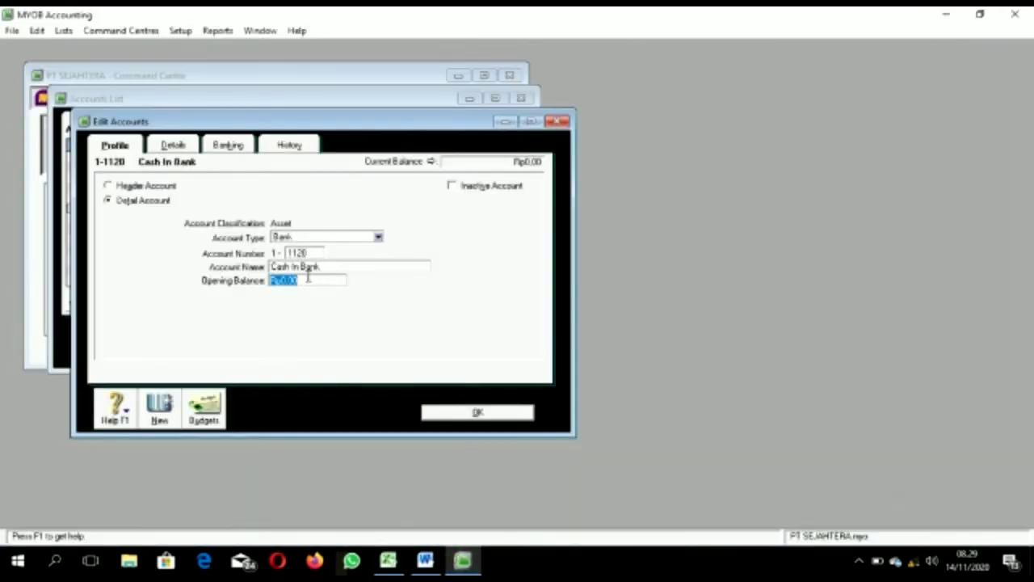
key("ctrl+v")
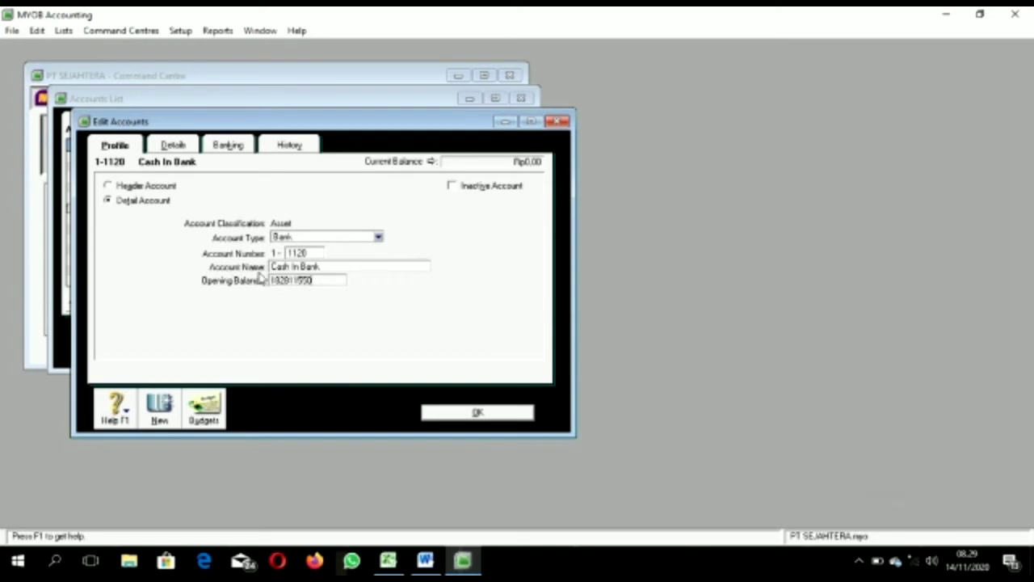
key("Tab")
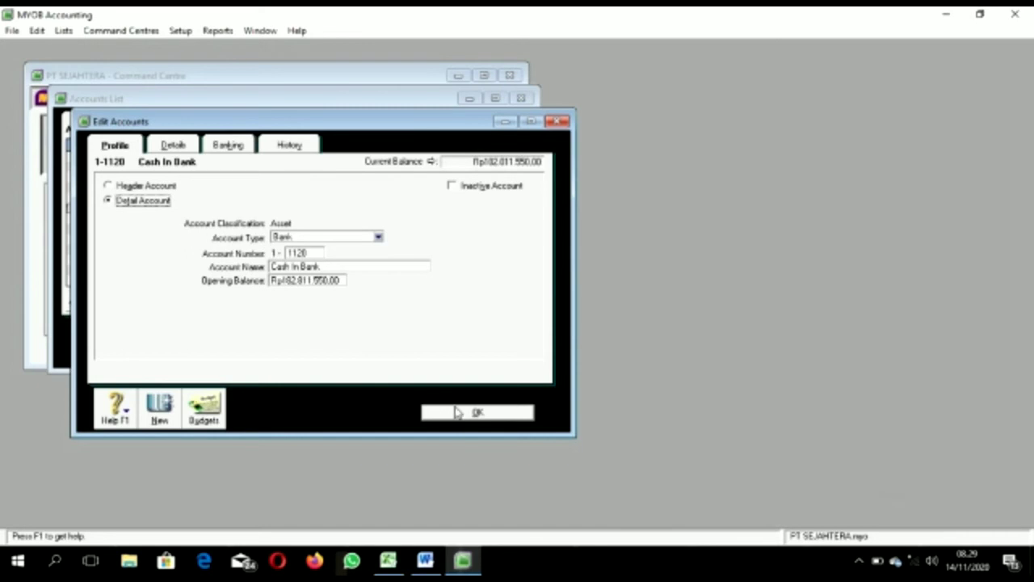
Step: Save the Cash In Bank account and bring up Undeposited Funds
left_click(454, 412)
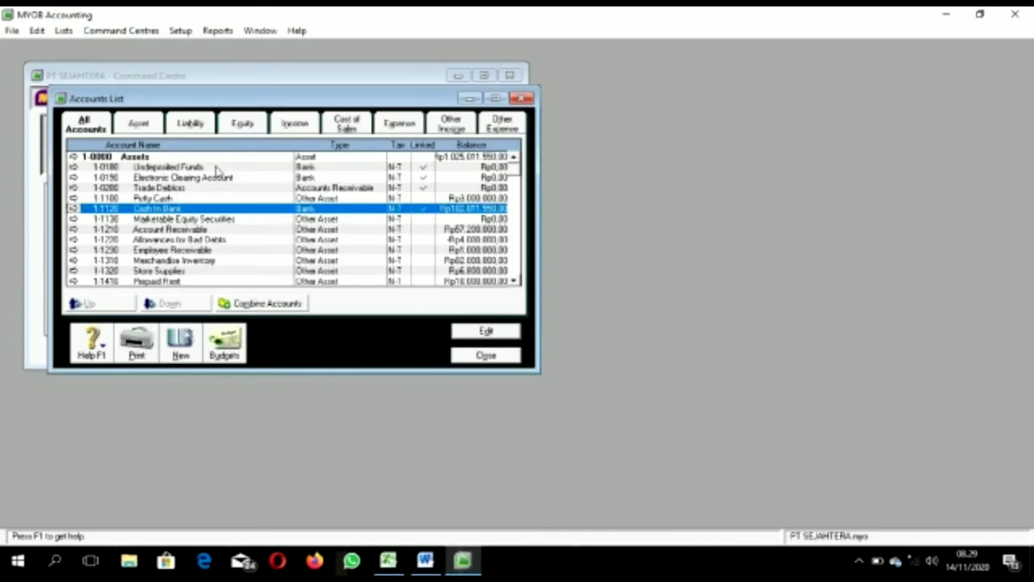
double_click(217, 167)
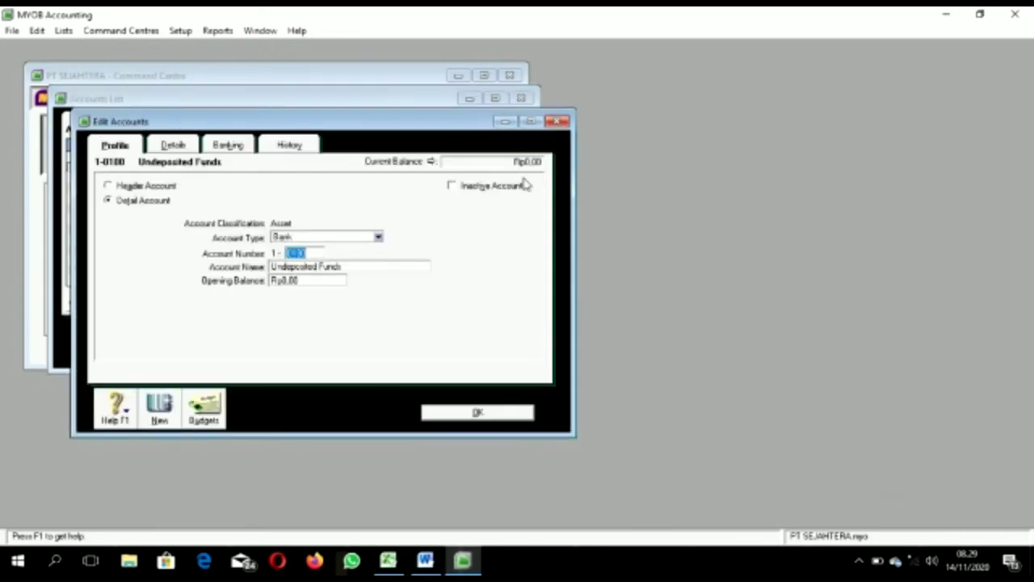
left_click(506, 121)
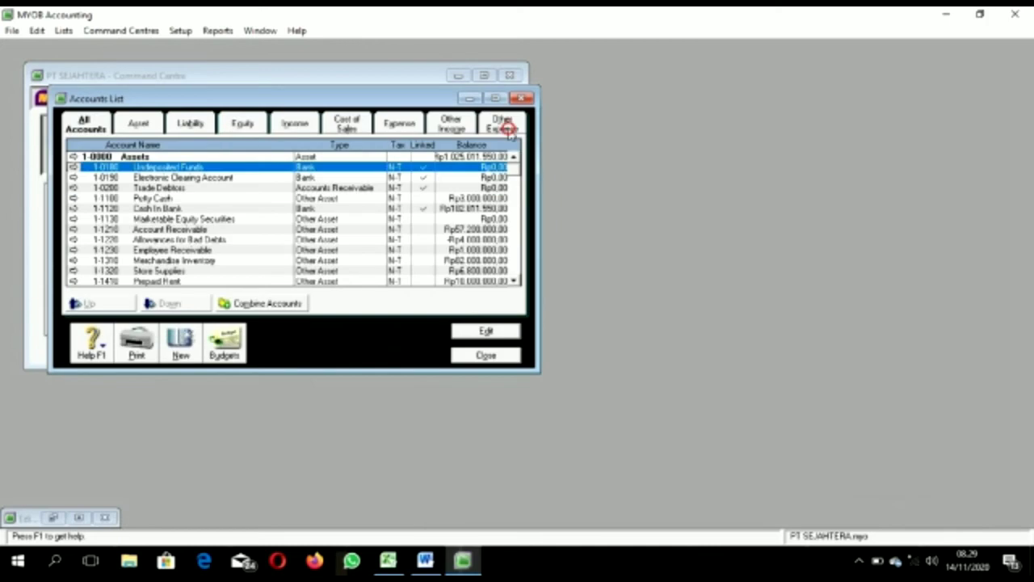
Step: Zero the Petty Cash 1-1100 opening balance and delete that account
double_click(173, 198)
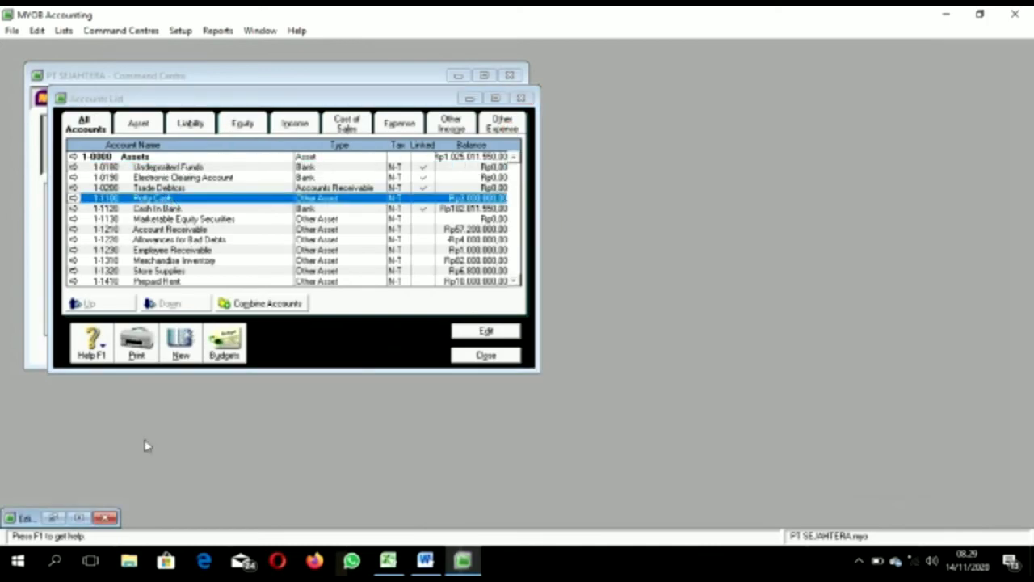
left_click(81, 518)
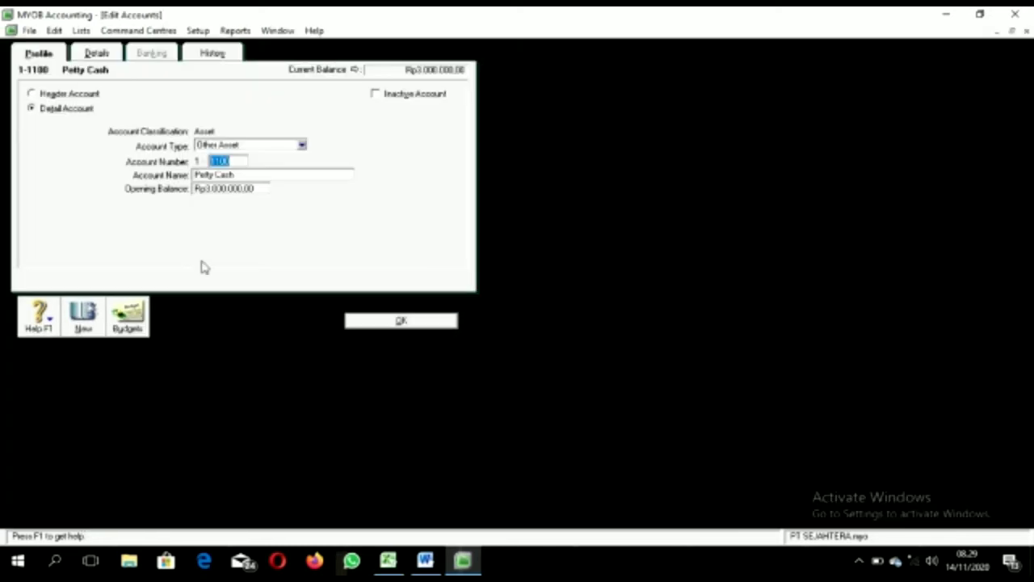
left_click(248, 188)
key("BackSpace")
key("Tab")
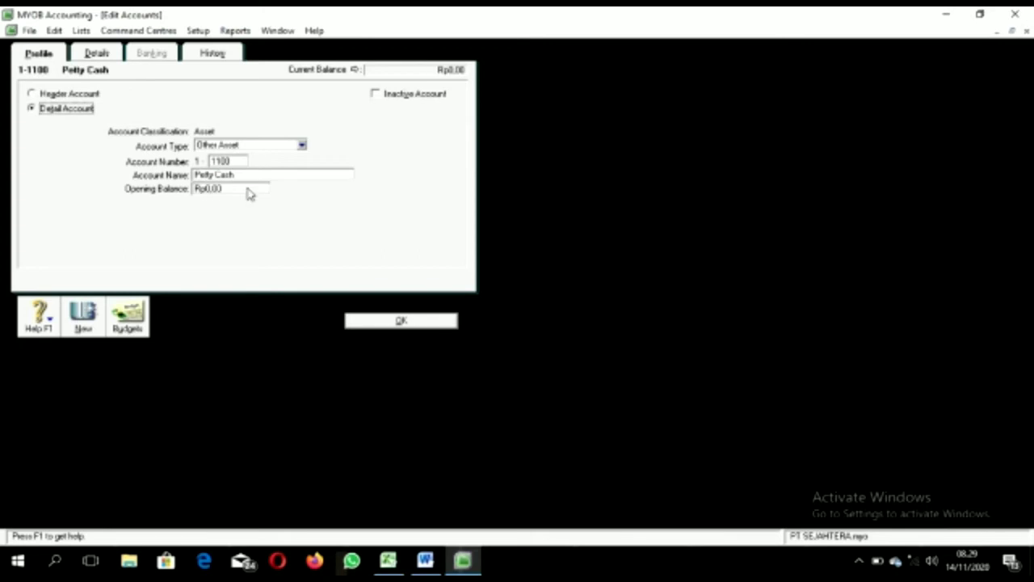
right_click(249, 192)
left_click(272, 196)
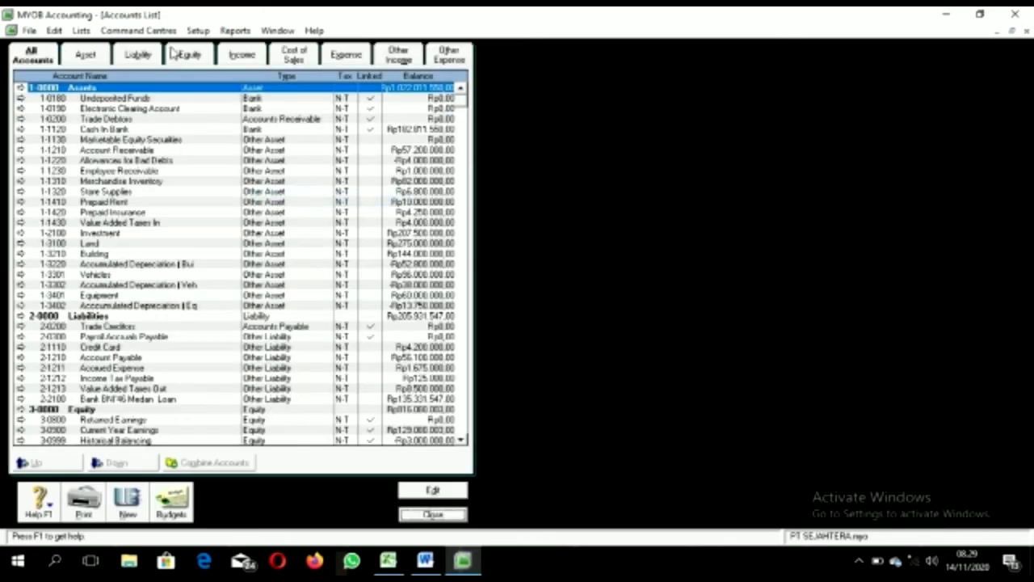
Step: Copy the 3000000 Petty Cash balance from Excel cell C2
double_click(138, 100)
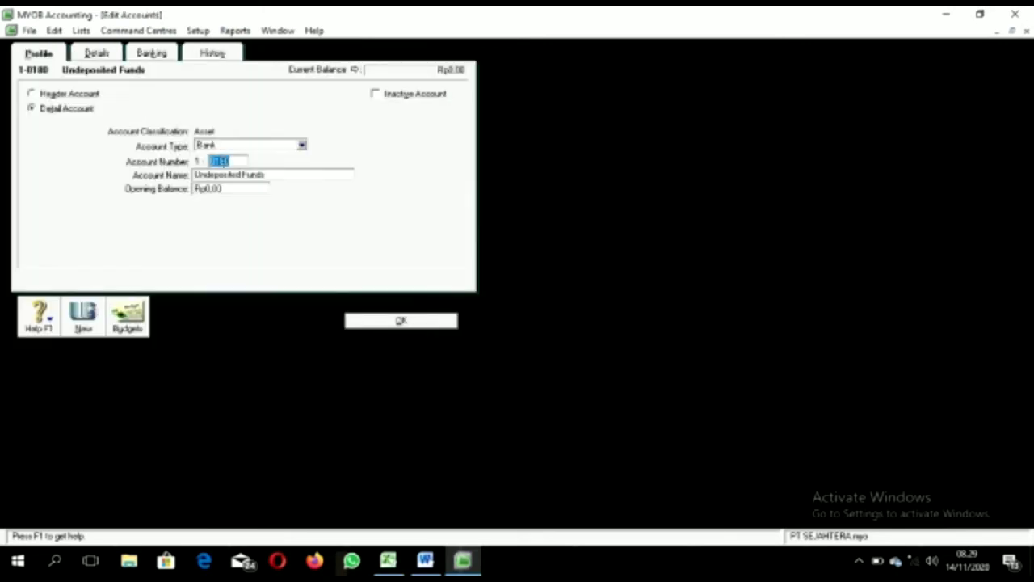
left_click(388, 560)
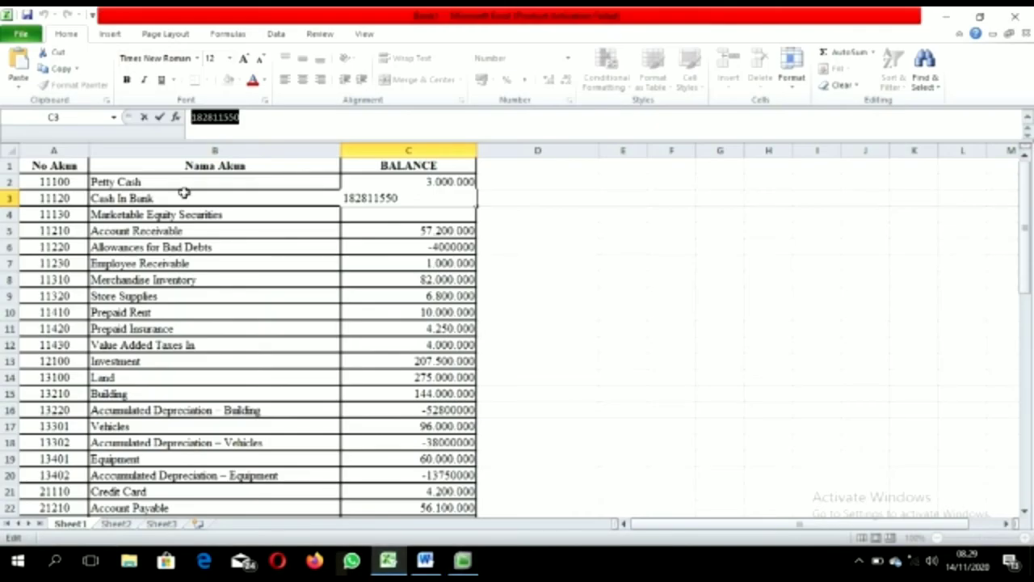
left_click(371, 181)
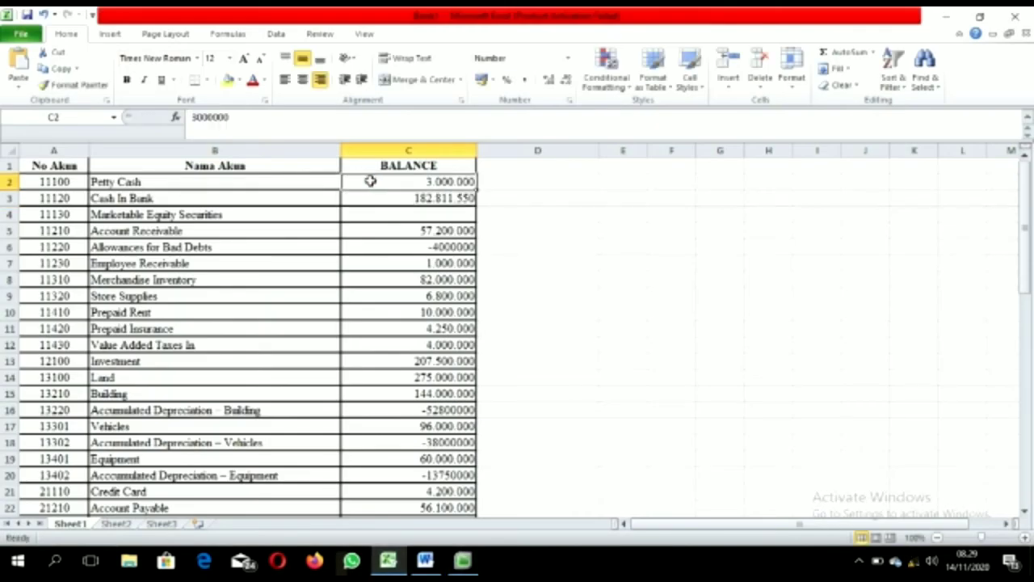
left_click_drag(249, 117, 188, 117)
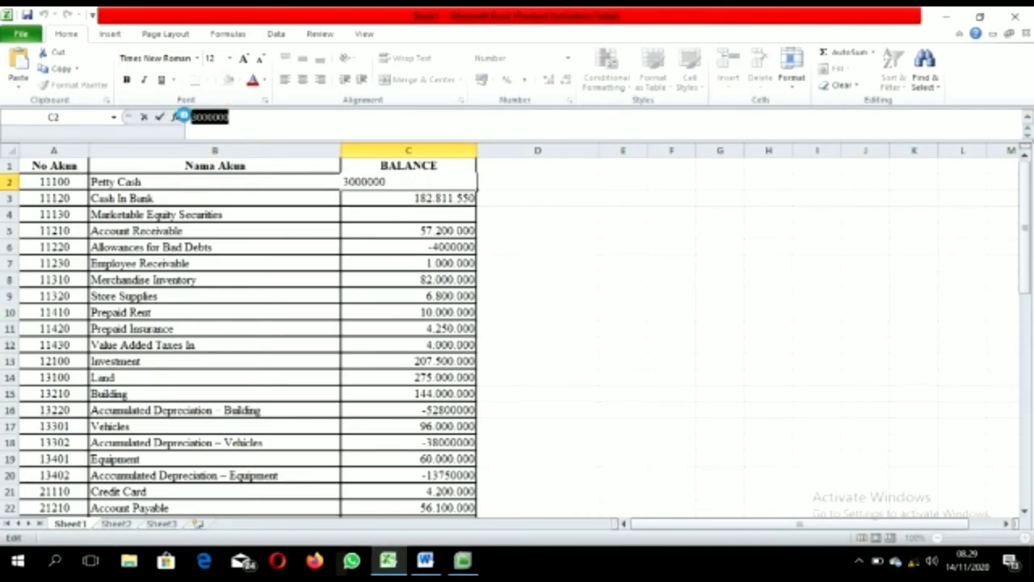
left_click(462, 560)
Step: Make Undeposited Funds account 1100 Petty Cash with a 3000000 opening balance and save
type("1100")
key("Tab")
type("pt.11")
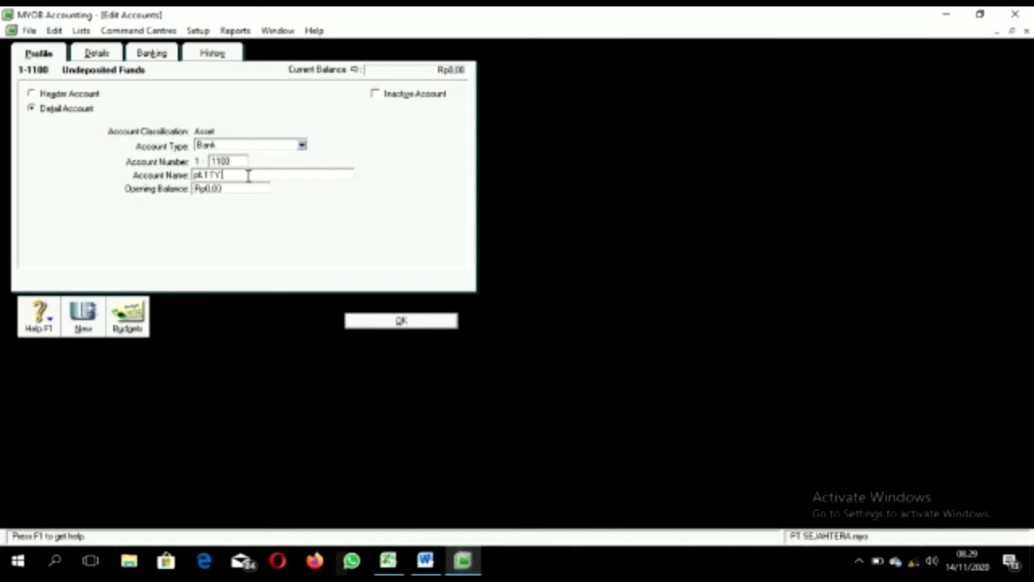
key("BackSpace")
key("BackSpace")
key("BackSpace")
key("BackSpace")
key("BackSpace")
key("BackSpace")
key("BackSpace")
key("BackSpace")
key("BackSpace")
key("BackSpace")
type("Petty Cash")
left_click(244, 188)
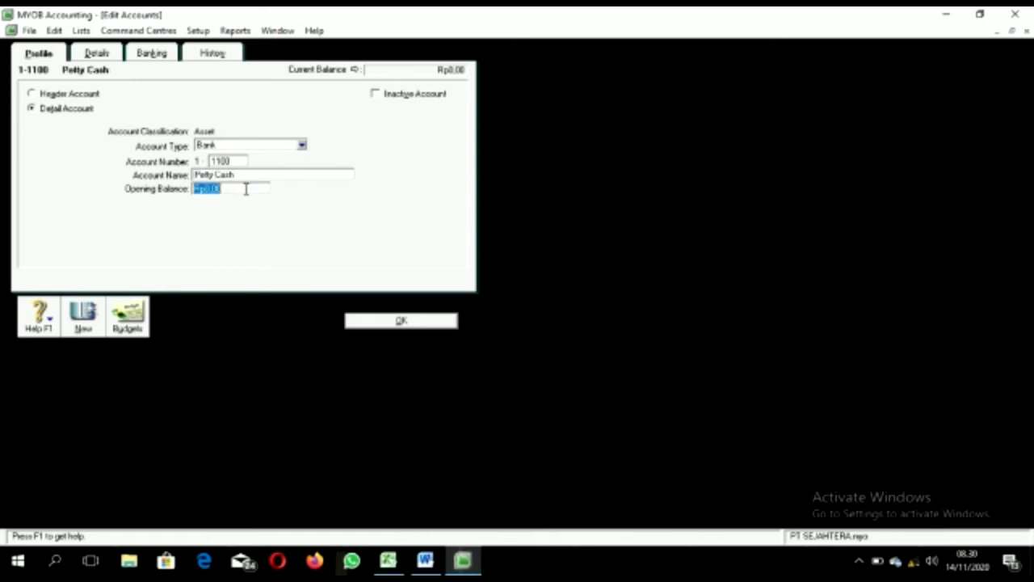
type("3000000")
left_click(387, 321)
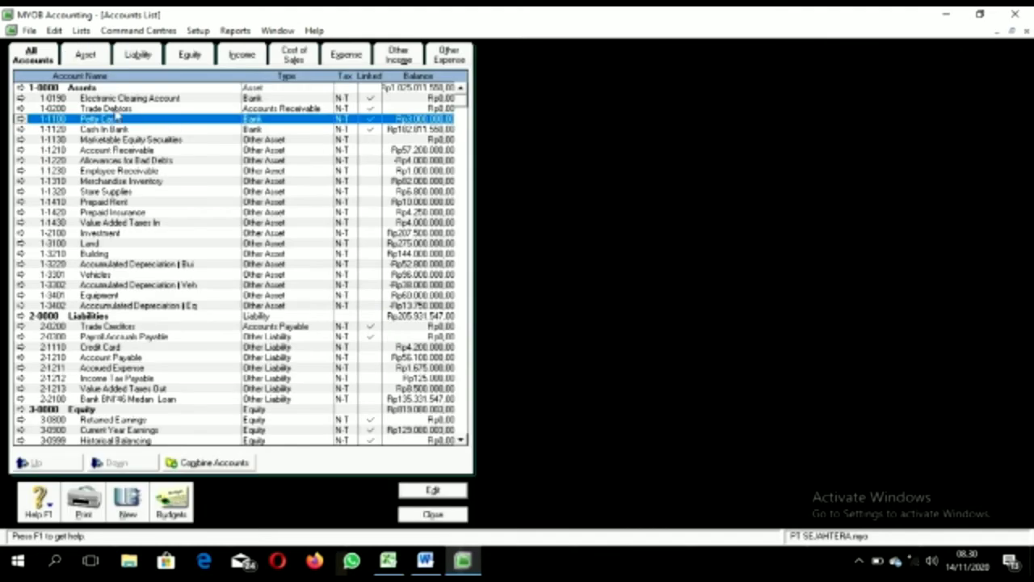
Step: Clear the old Account Receivable's opening balance and delete that account
left_click(153, 151)
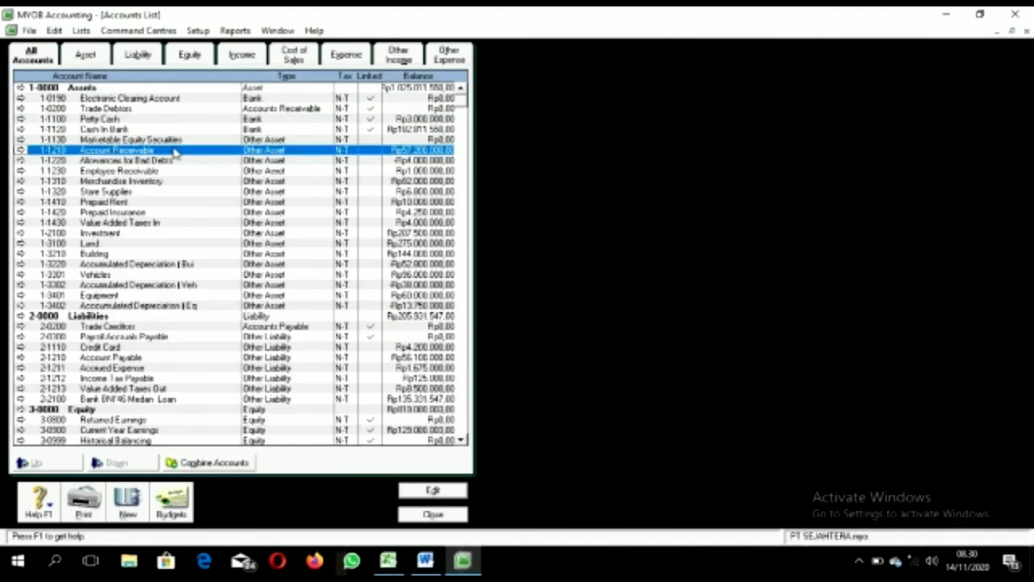
double_click(174, 153)
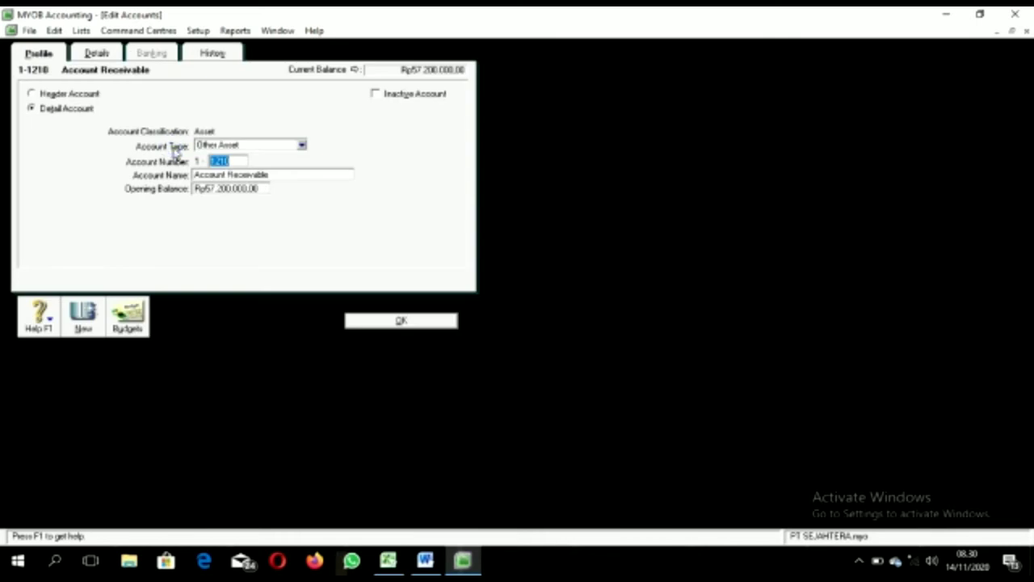
left_click(229, 189)
key("BackSpace")
right_click(226, 189)
left_click(215, 188)
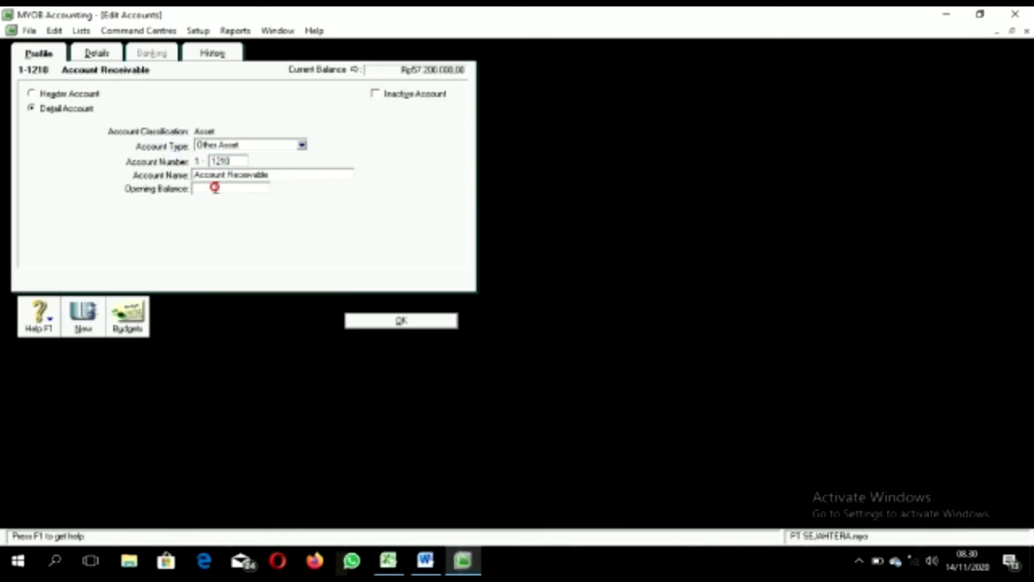
right_click(214, 198)
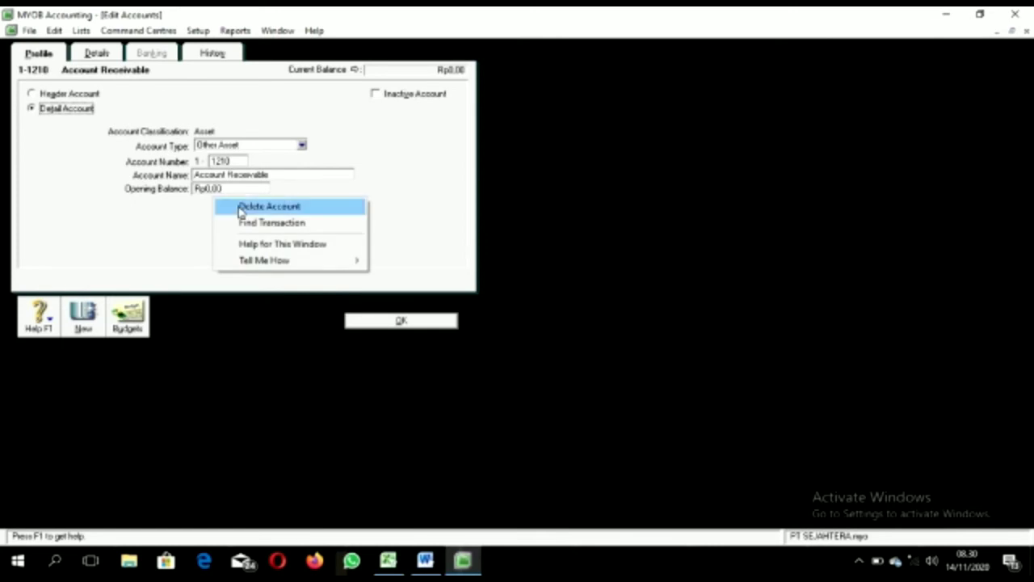
left_click(243, 207)
Step: Open Trade Debtors and copy the 57200000 balance from Excel cell C5
double_click(117, 108)
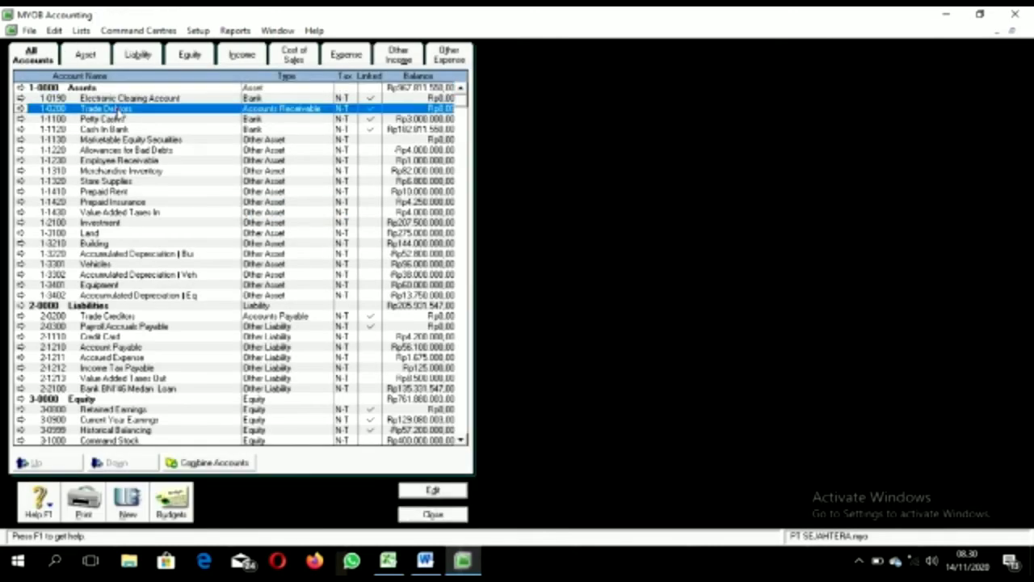
left_click(388, 559)
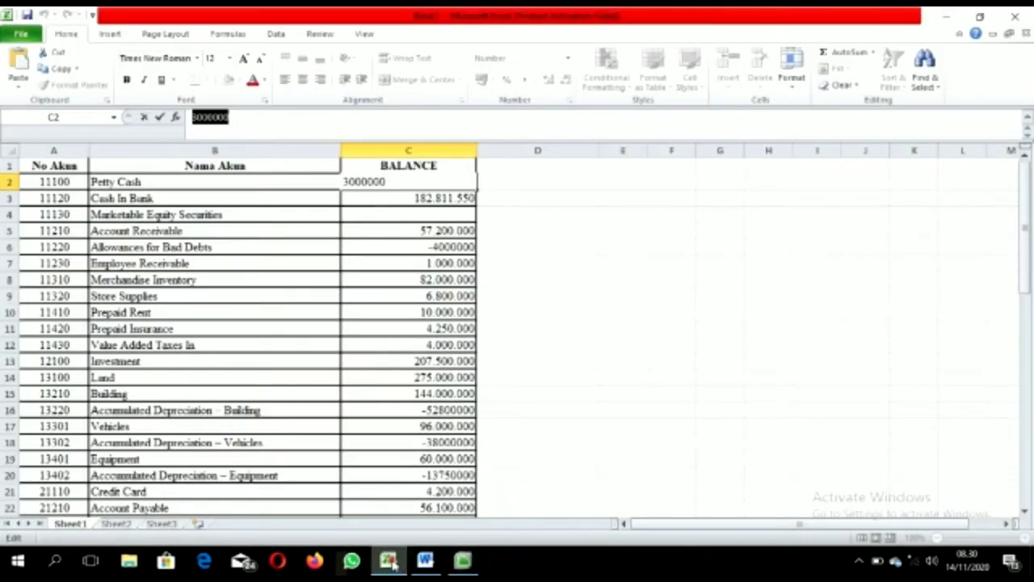
left_click(198, 232)
left_click(390, 237)
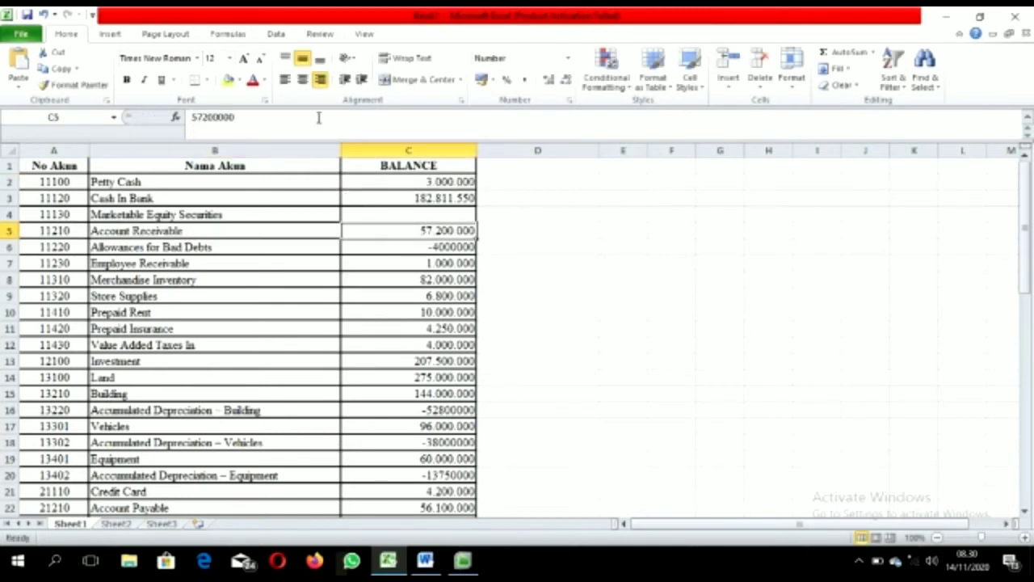
left_click(325, 117)
left_click_drag(323, 118, 184, 128)
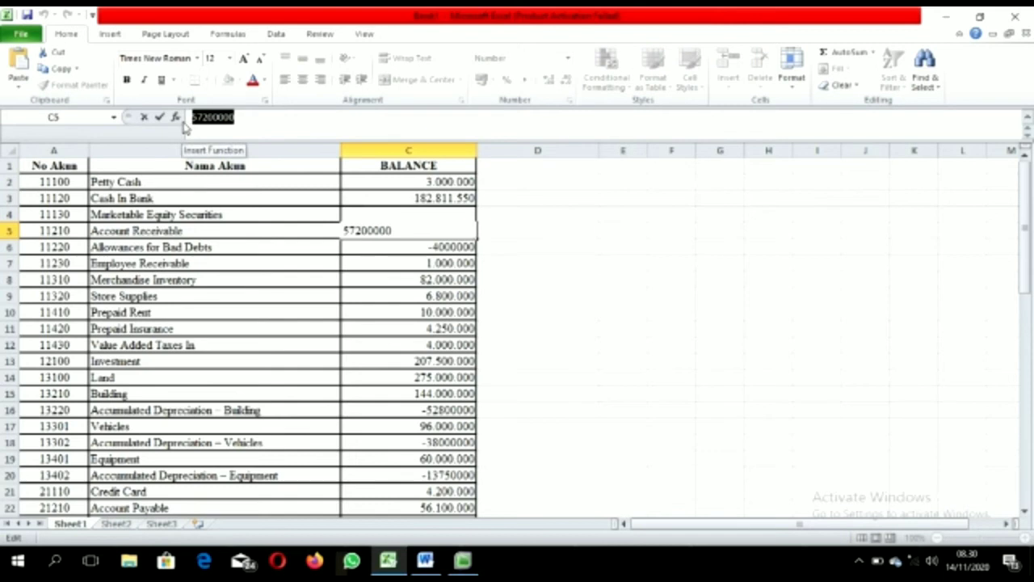
Step: Make Trade Debtors account 1210 Account Receivable with a Rp57.200.000,00 opening balance and save
left_click(479, 562)
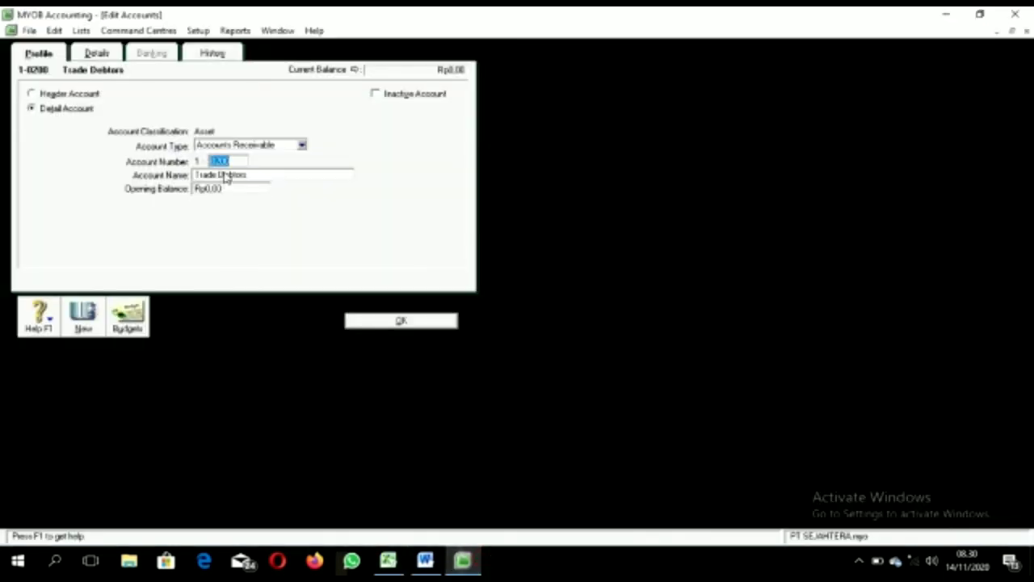
type("1210")
key("Tab")
type("A")
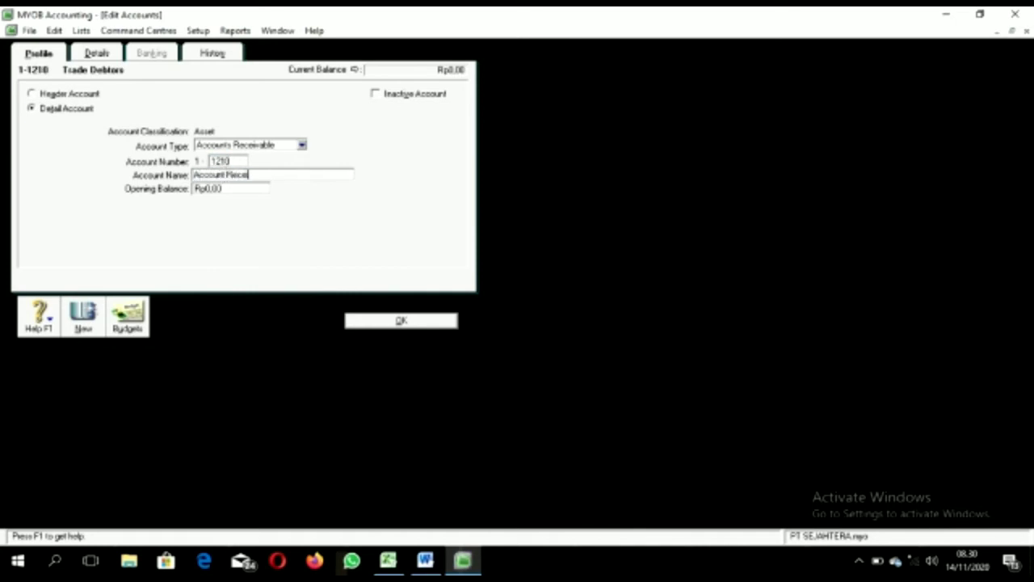
left_click(224, 188)
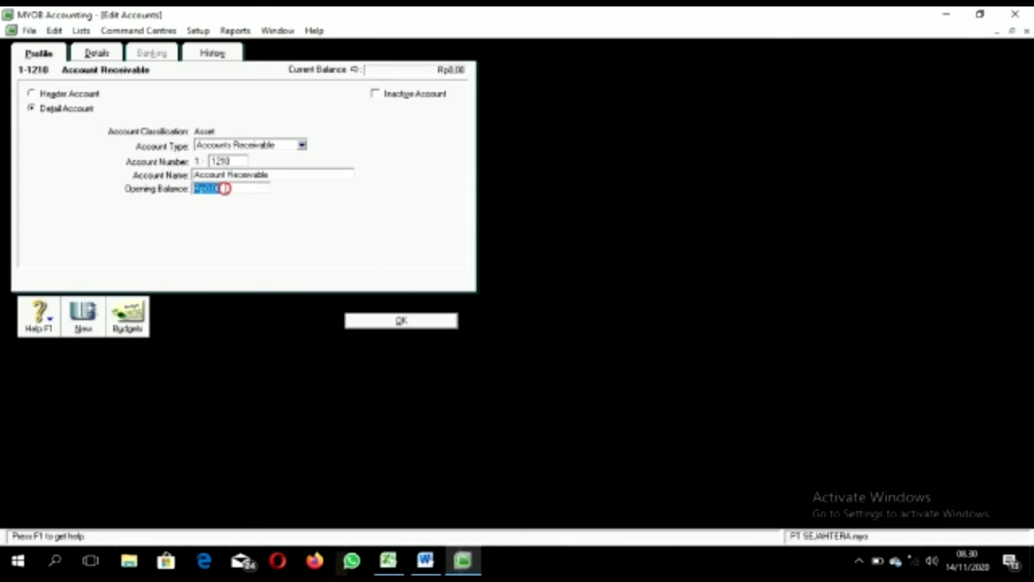
type("5728000")
key("Tab")
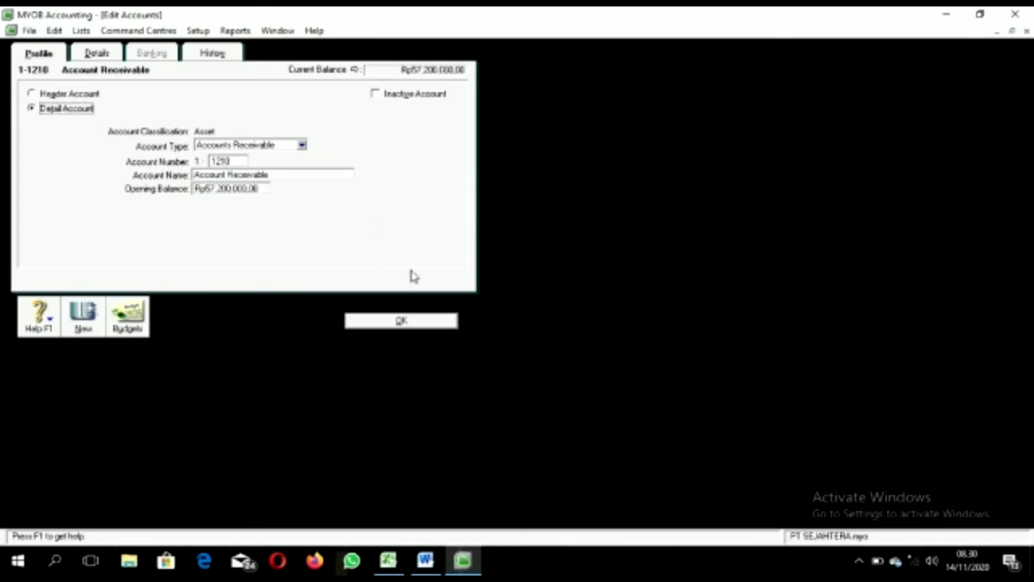
left_click(415, 319)
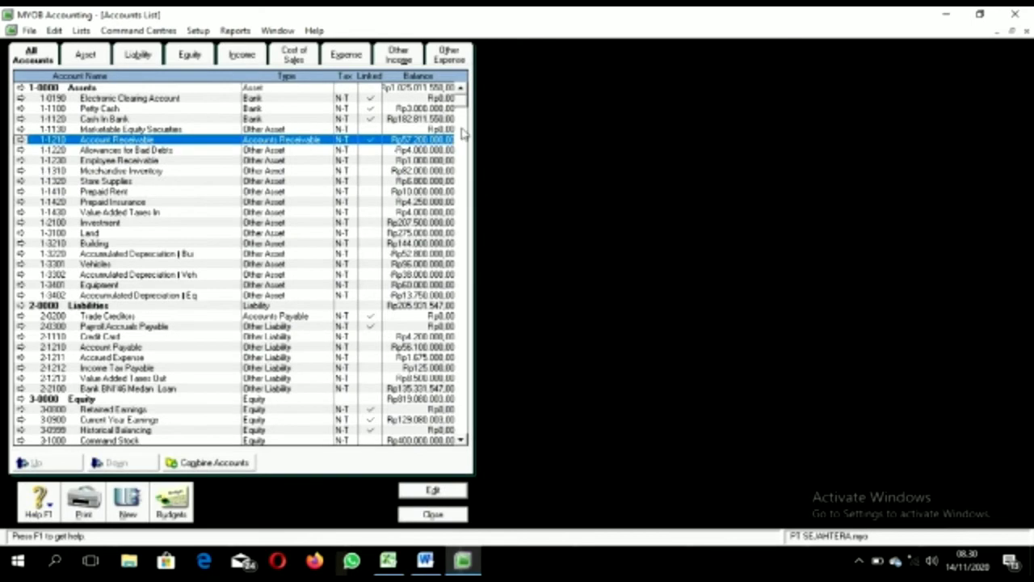
Step: Click in the Accounts List and scroll to locate Account Payable 2-1210
left_click(463, 441)
double_click(465, 440)
left_click(465, 441)
double_click(465, 440)
double_click(464, 440)
double_click(465, 440)
left_click(465, 440)
double_click(465, 440)
left_click(464, 440)
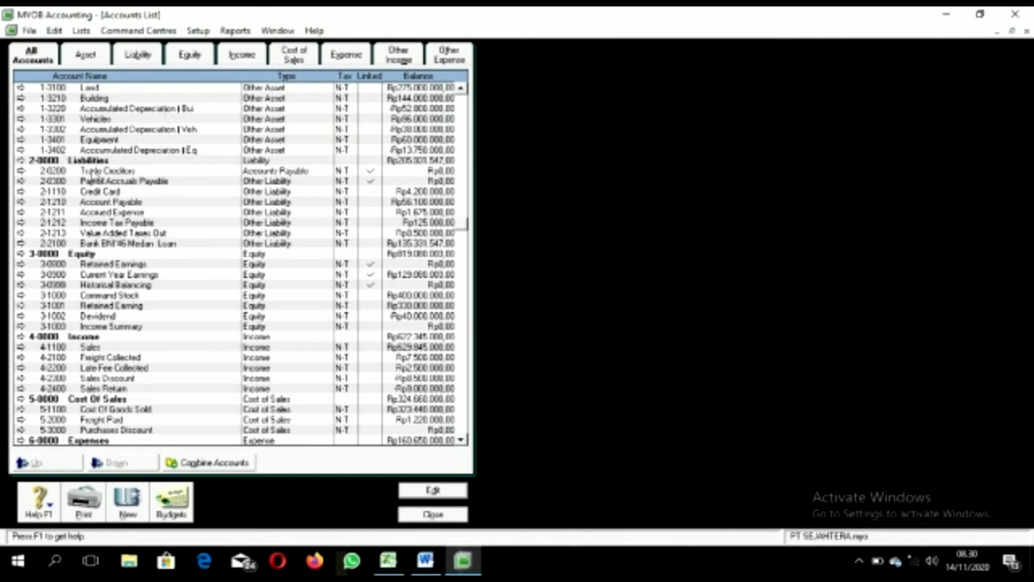
scroll(457, 99, "up", 4)
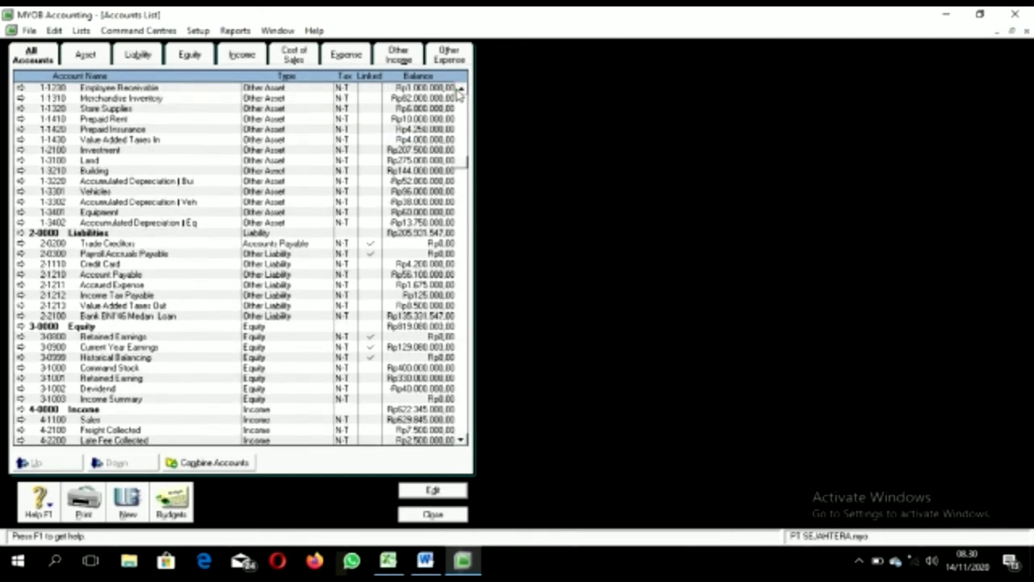
scroll(472, 138, "down", 1)
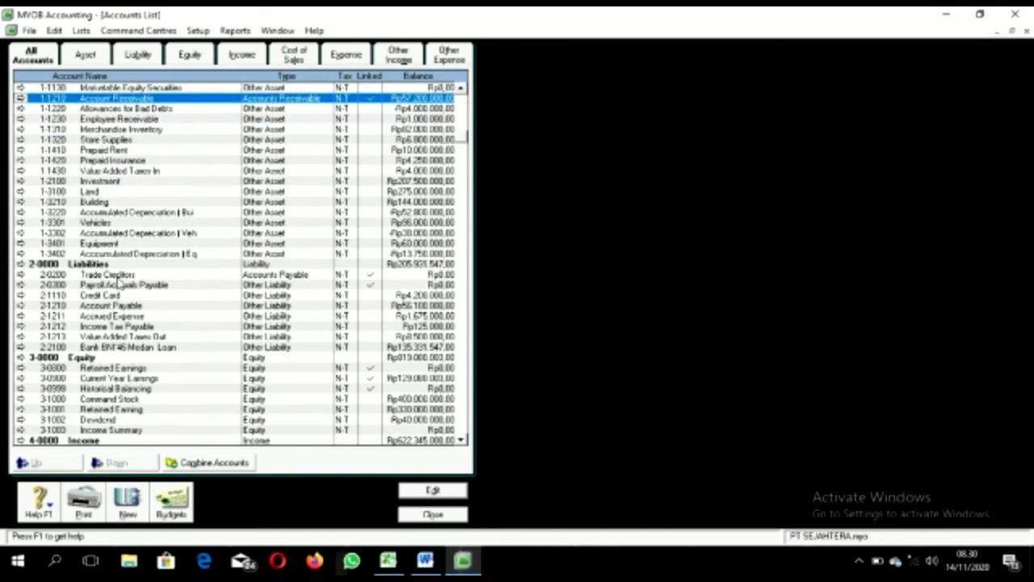
Step: Clear Account Payable 2-1210's opening balance to zero and delete the account
double_click(117, 306)
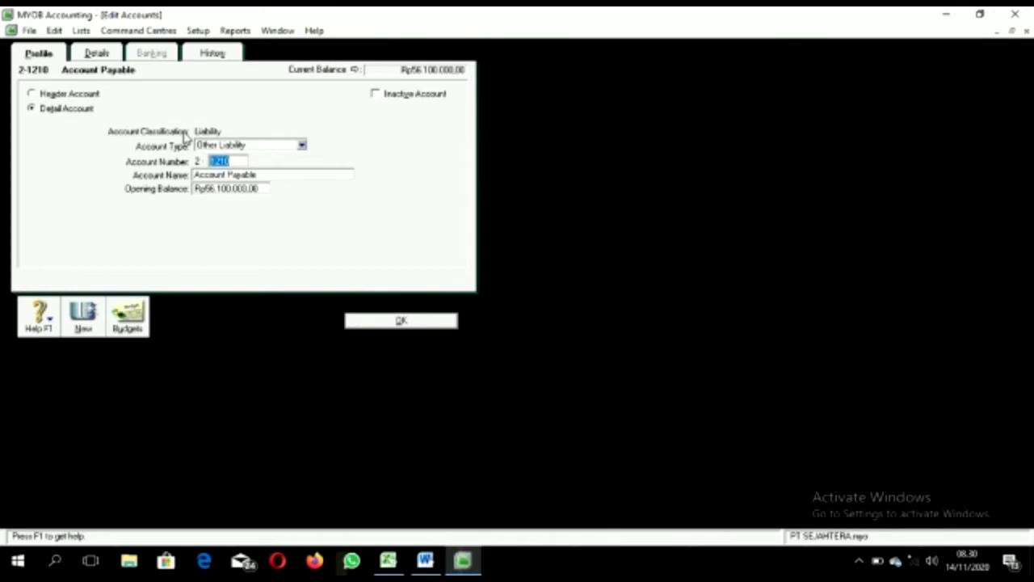
right_click(192, 134)
mouse_move(233, 198)
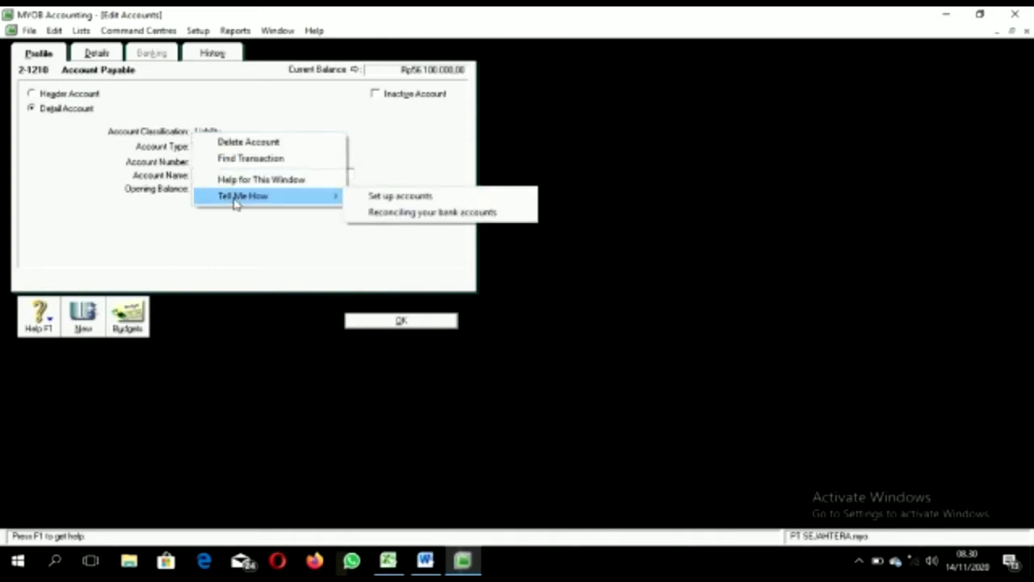
left_click(266, 241)
double_click(246, 188)
key("BackSpace")
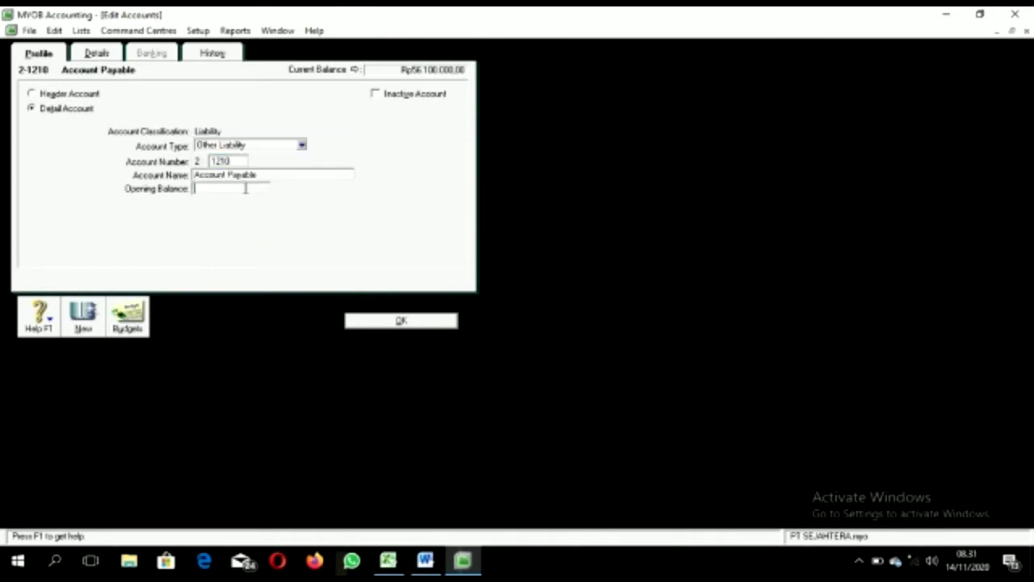
key("Tab")
right_click(246, 192)
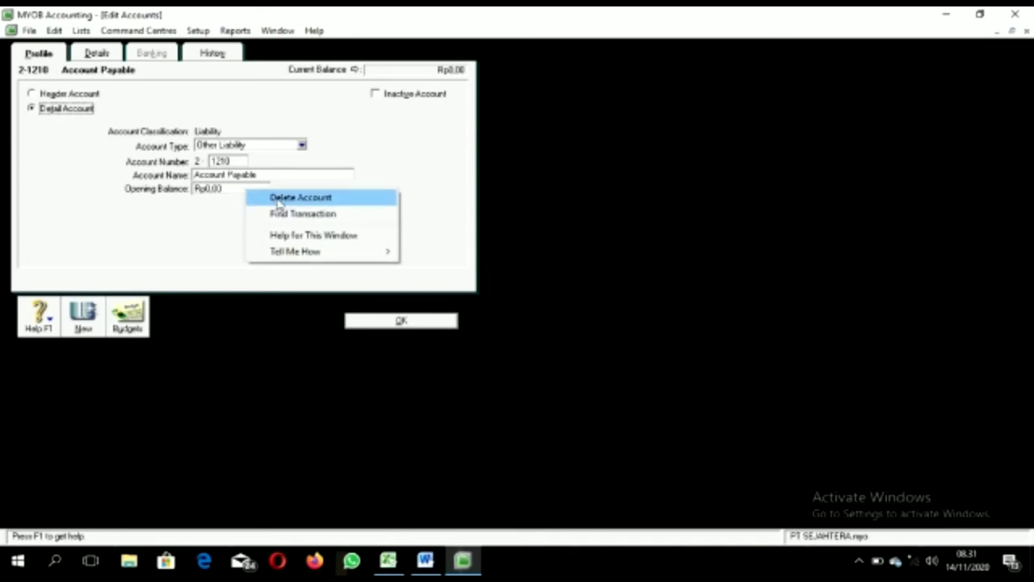
left_click(276, 198)
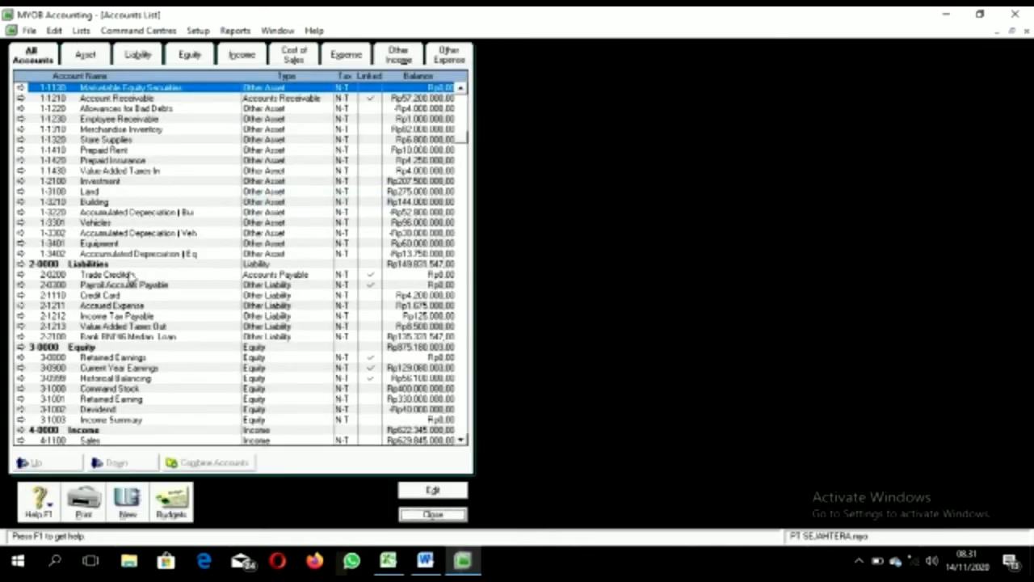
Step: Renumber the Trade Creditors account to 2-1210 and rename it Account Payable
left_click(129, 276)
double_click(130, 276)
type("12")
left_click(220, 175)
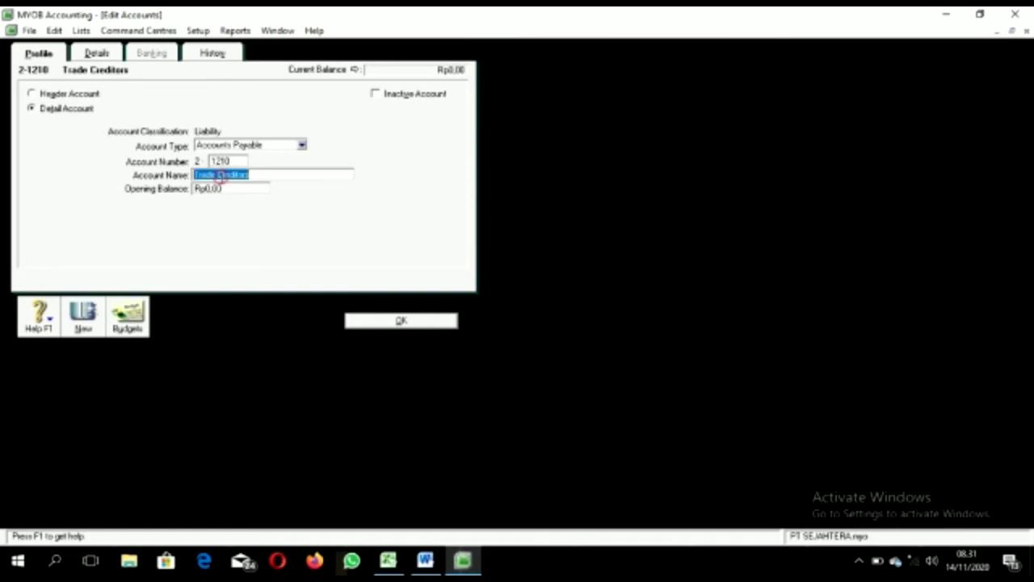
type("Account Paya")
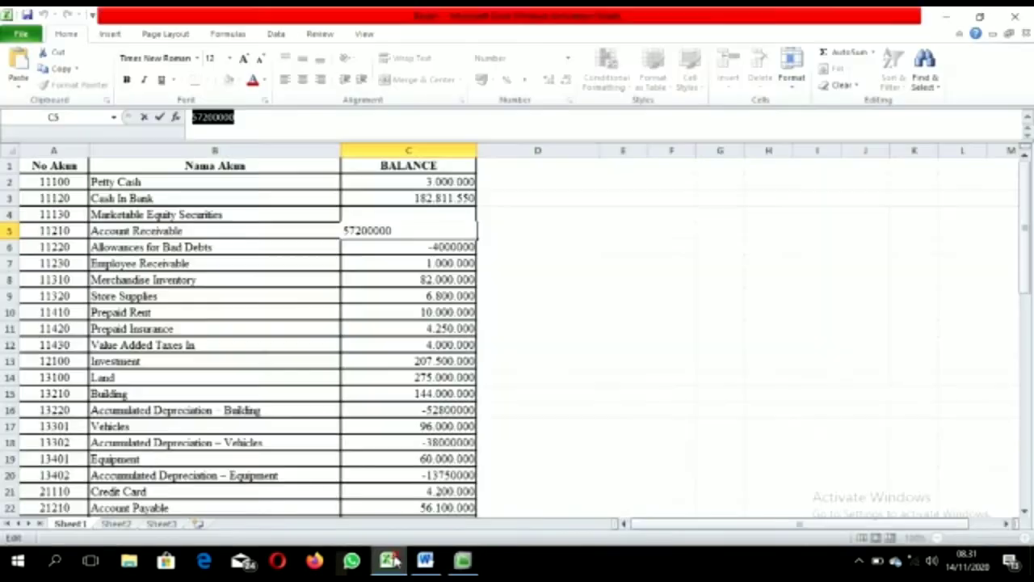
Step: Copy the 56100000 balance from Excel cell C22 into its opening balance, save, and recheck the account
left_click(388, 560)
left_click(250, 508)
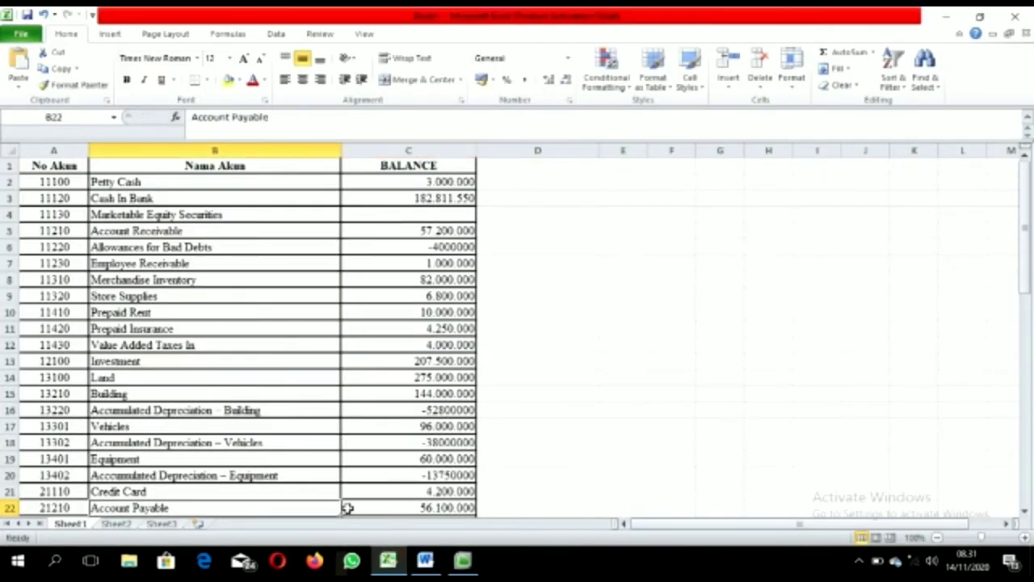
left_click(372, 506)
left_click_drag(243, 117, 184, 120)
key("ctrl+c")
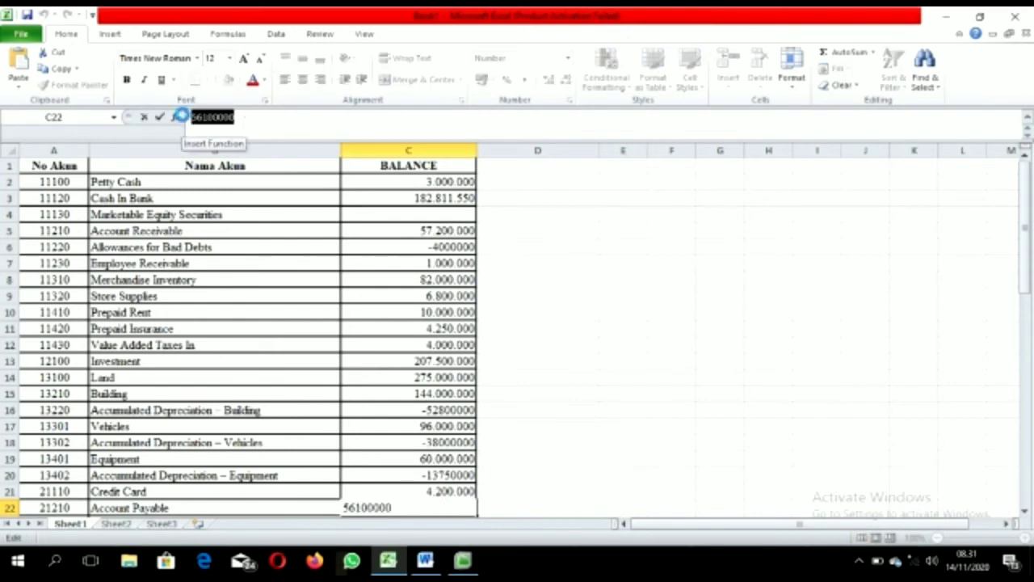
left_click(462, 560)
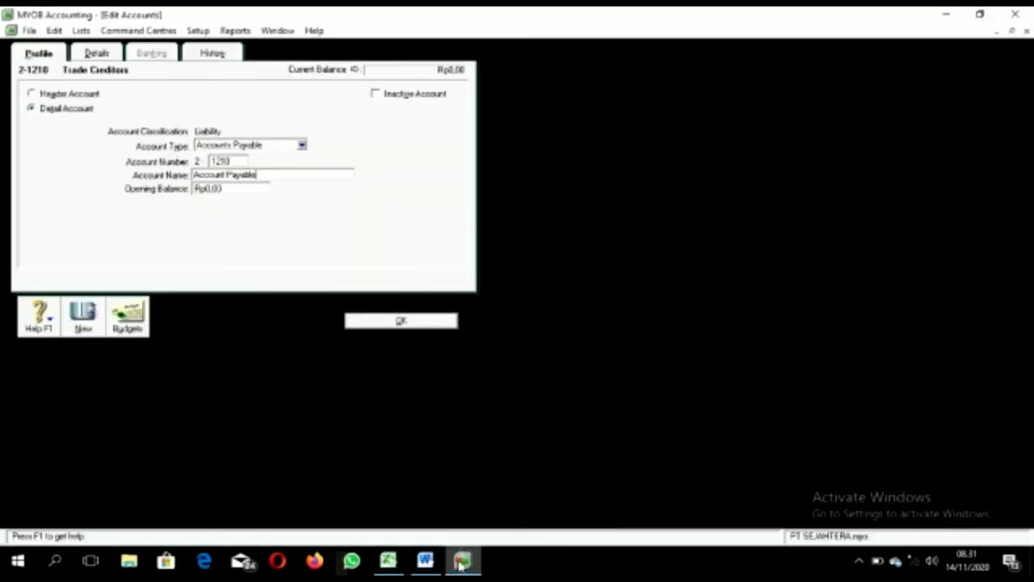
left_click(229, 188)
key("ctrl+v")
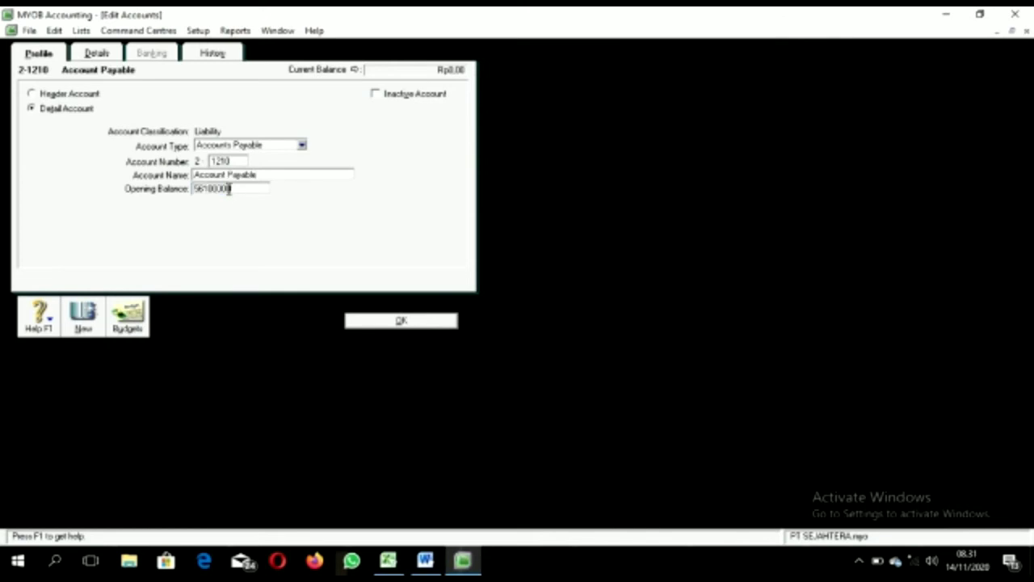
left_click(405, 322)
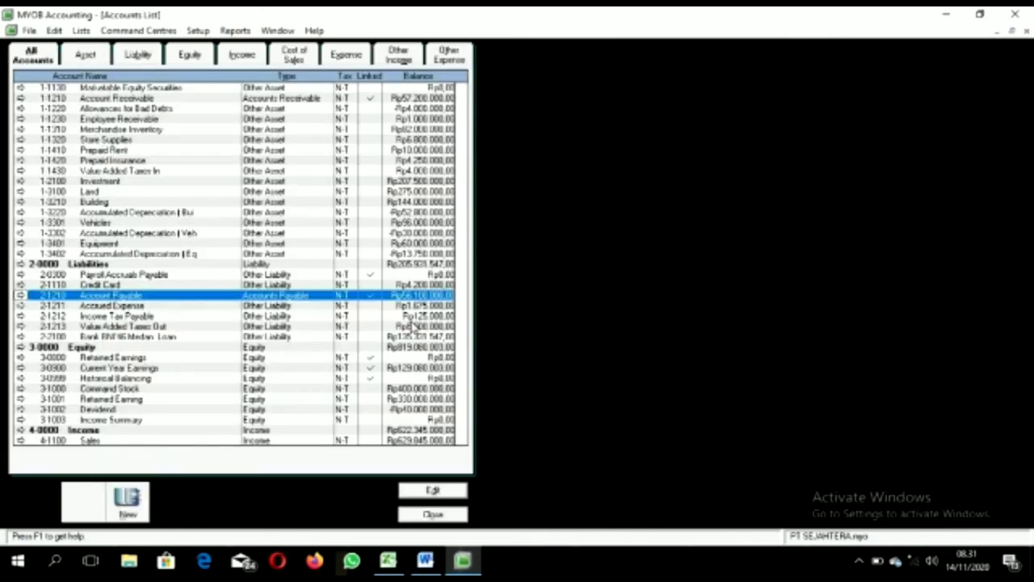
double_click(119, 297)
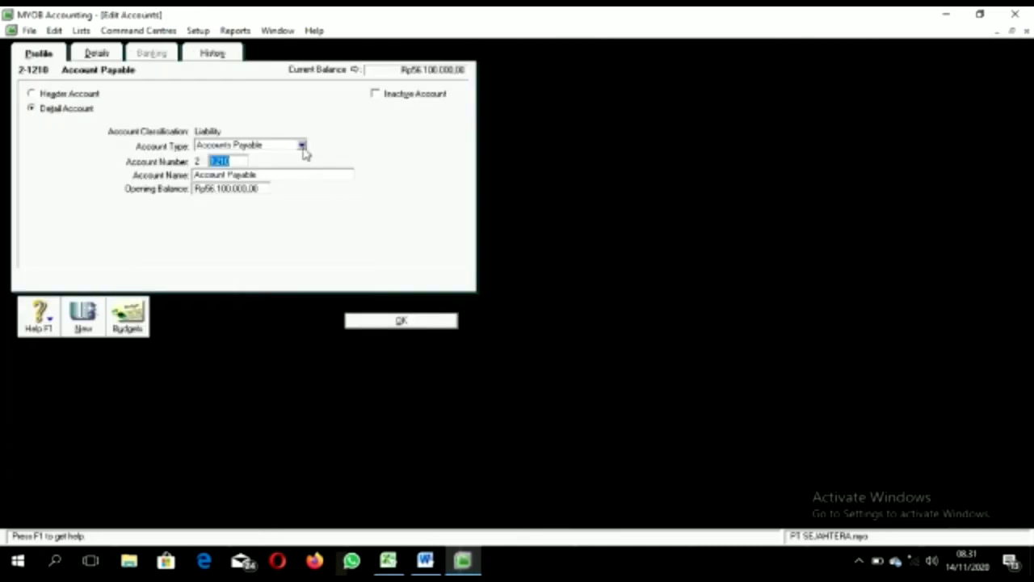
left_click(379, 323)
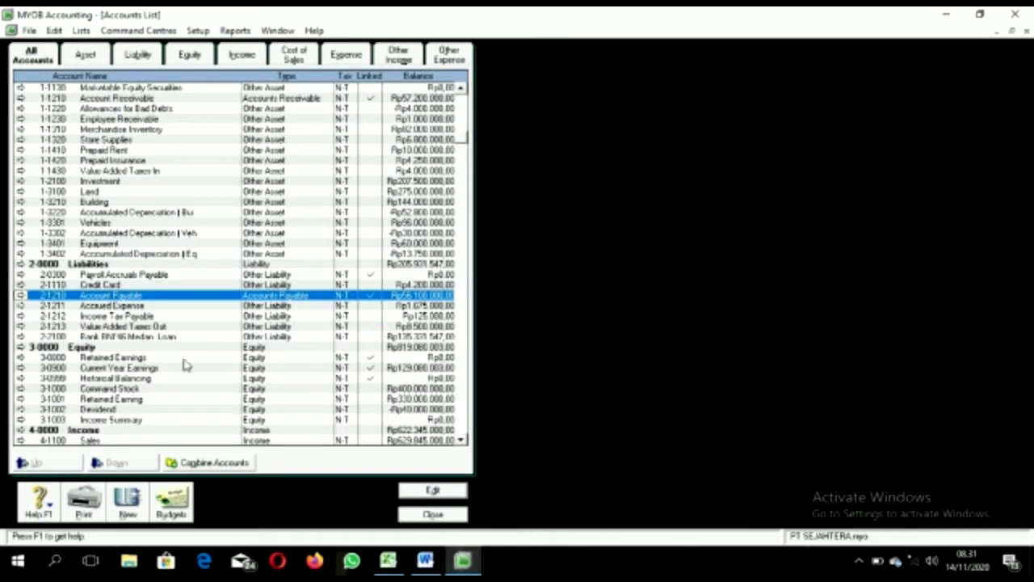
Step: Set the 2-1110 Credit Card account to the Credit Card account type
double_click(100, 285)
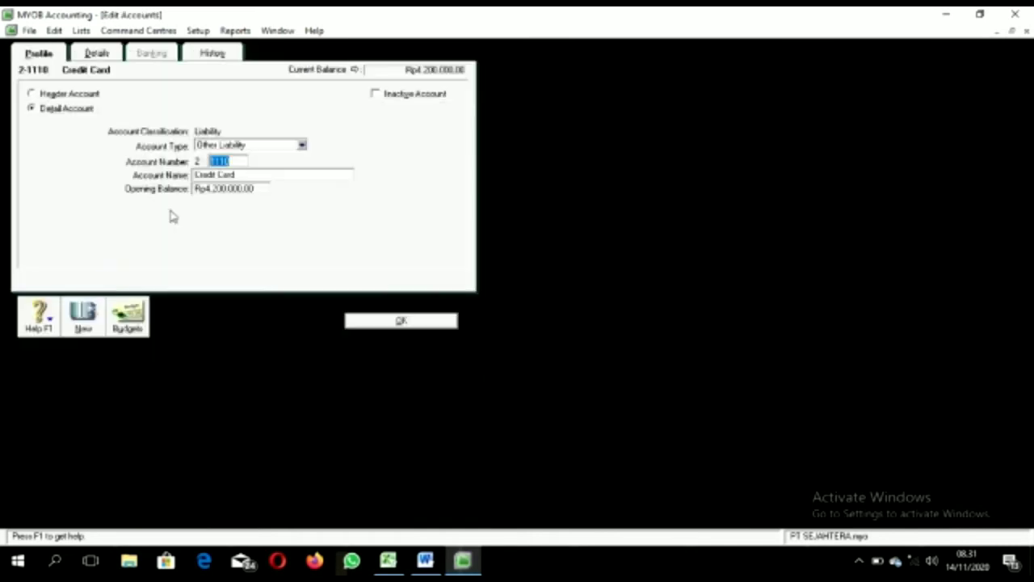
left_click(301, 145)
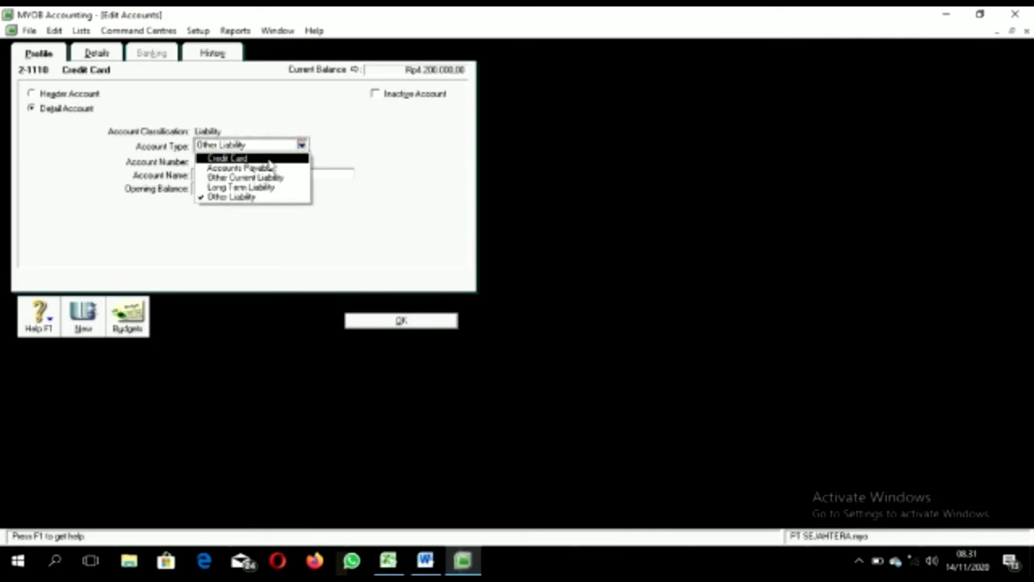
left_click(261, 158)
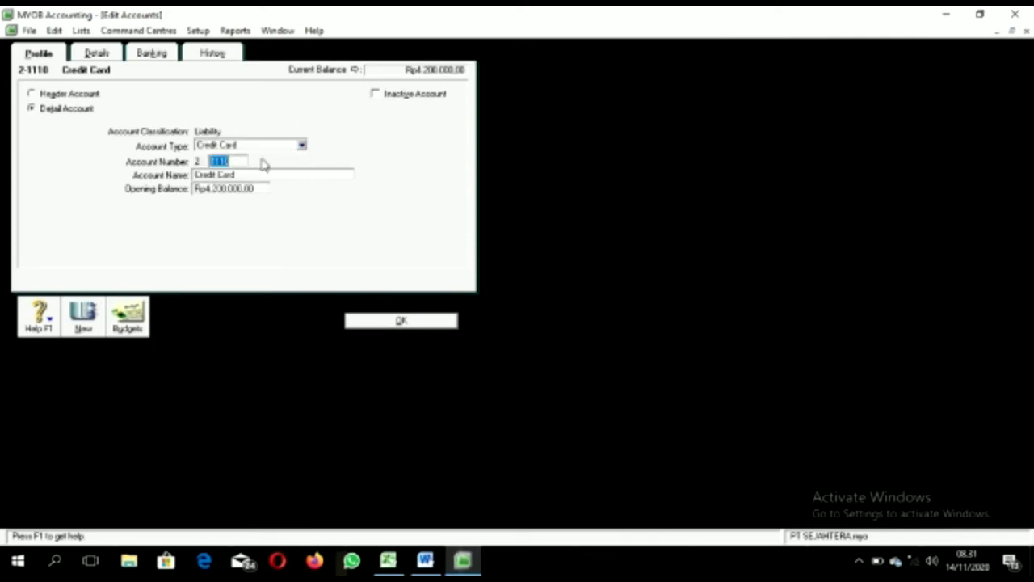
left_click(377, 323)
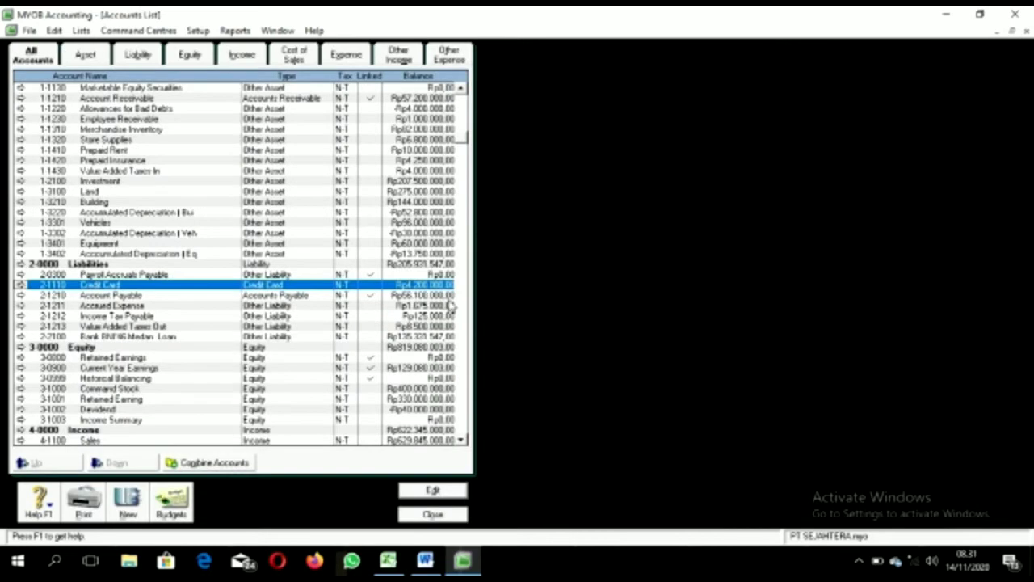
left_click(461, 89)
left_click(462, 89)
left_click(462, 89)
left_click(461, 89)
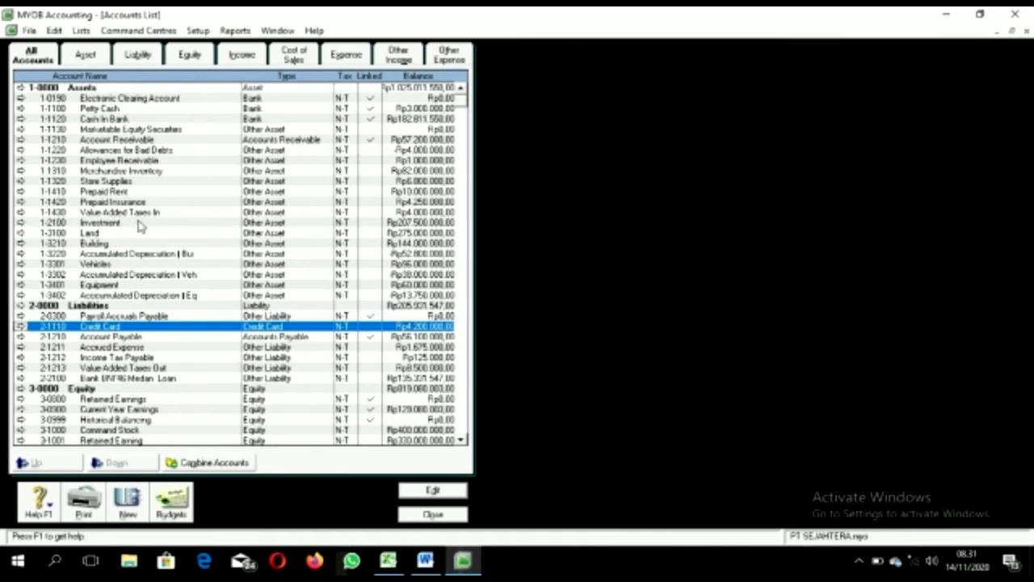
Step: Make Land 1-3100, Building 1-3210 and building depreciation 1-3220 Fixed Asset accounts
double_click(247, 233)
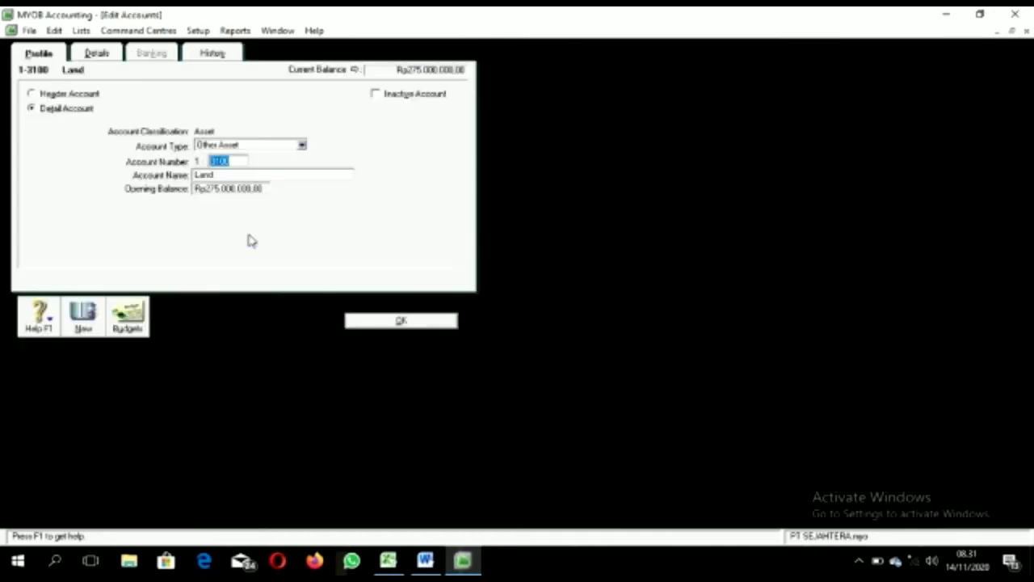
left_click(302, 146)
left_click(228, 187)
left_click(404, 318)
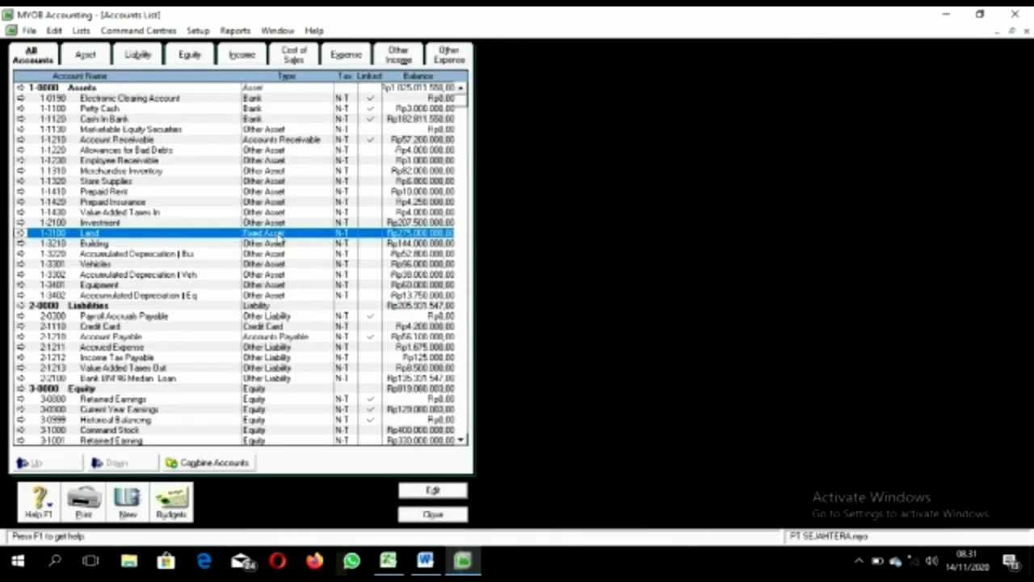
double_click(270, 243)
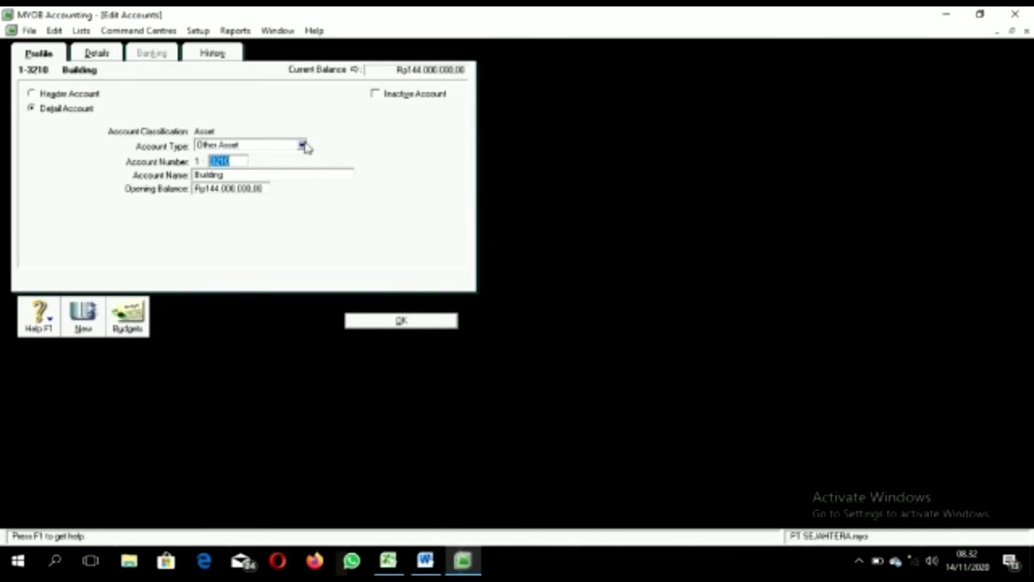
left_click(302, 146)
left_click(267, 187)
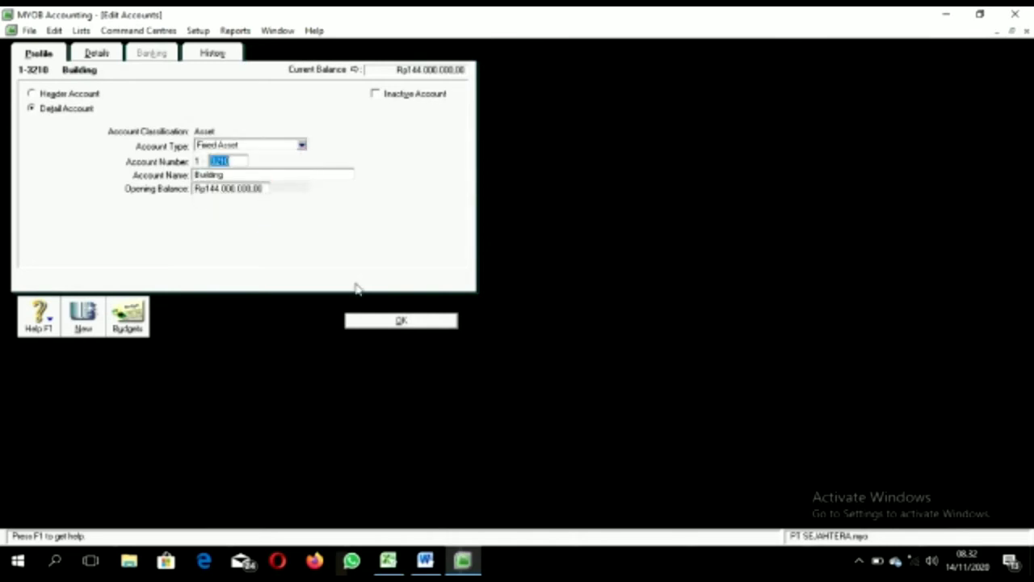
left_click(358, 319)
double_click(293, 255)
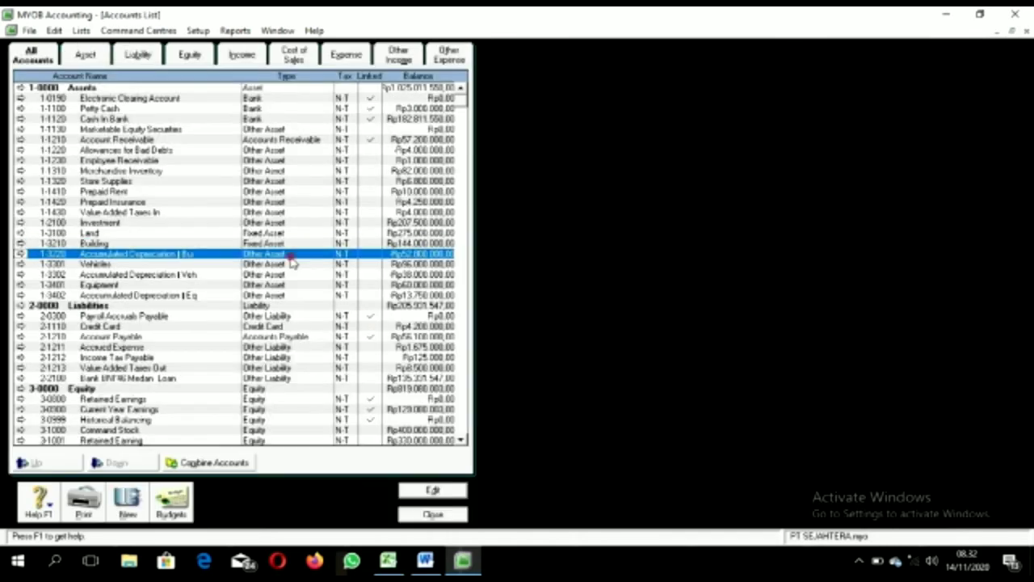
left_click(302, 146)
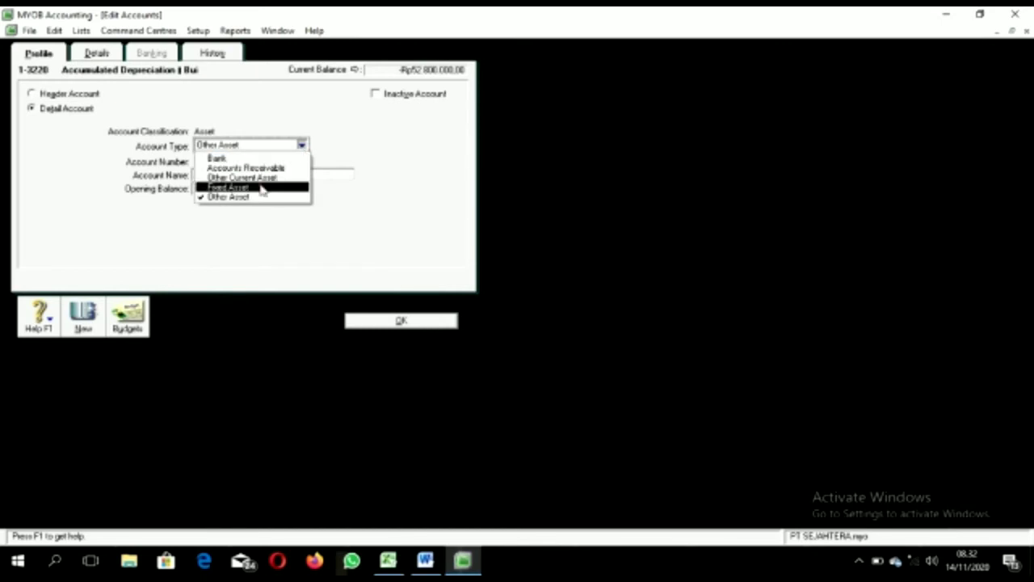
left_click(261, 187)
left_click(358, 321)
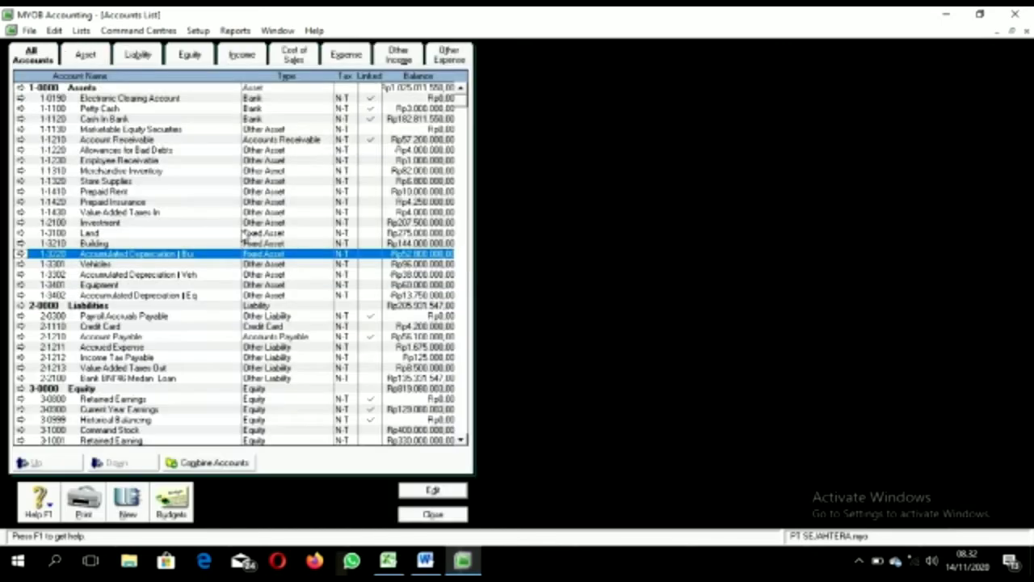
Step: Make Vehicles 1-3301 and Accumulated Depreciation Veh 1-3302 Fixed Asset accounts
double_click(271, 265)
left_click(304, 148)
left_click(261, 185)
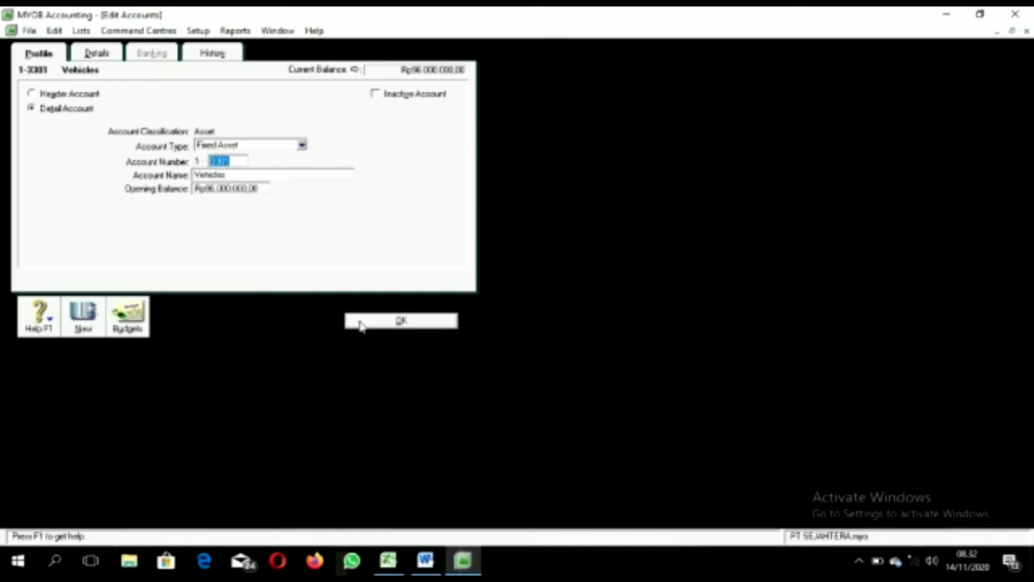
left_click(358, 323)
double_click(285, 280)
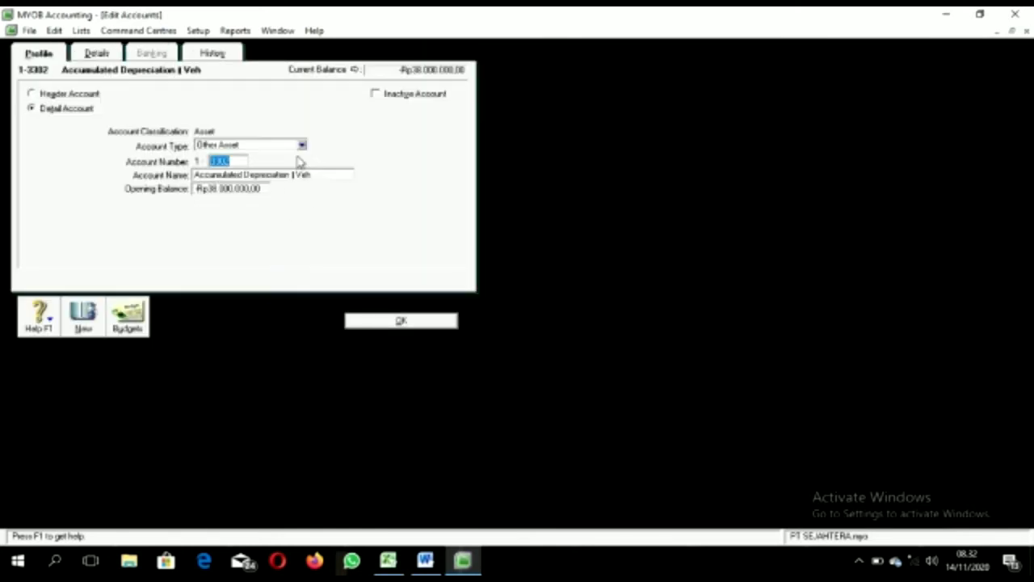
left_click(302, 145)
left_click(267, 186)
left_click(376, 318)
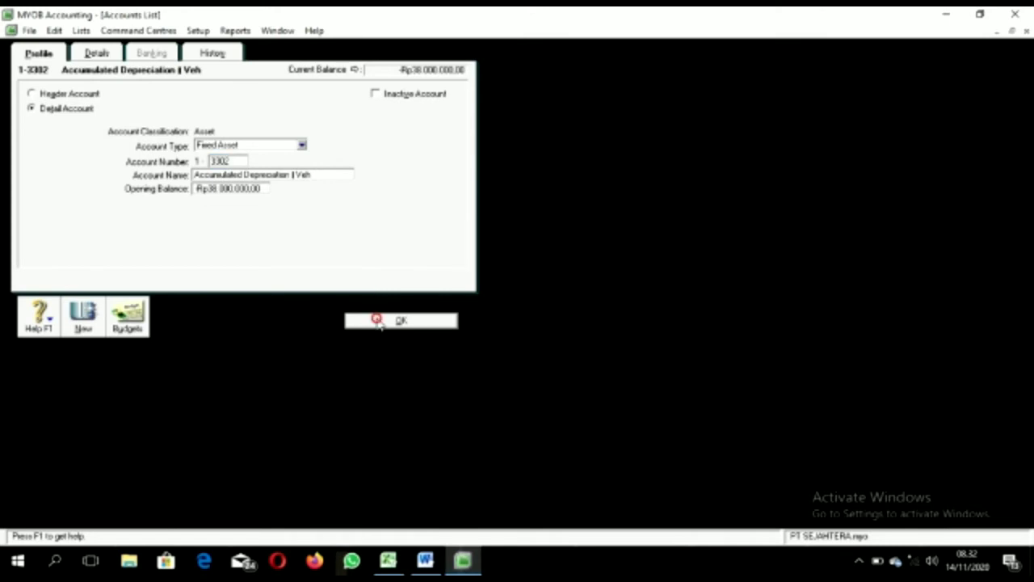
Step: Make Equipment 1-3401 and Accumulated Depreciation Eq 1-3402 Fixed Asset accounts
double_click(296, 291)
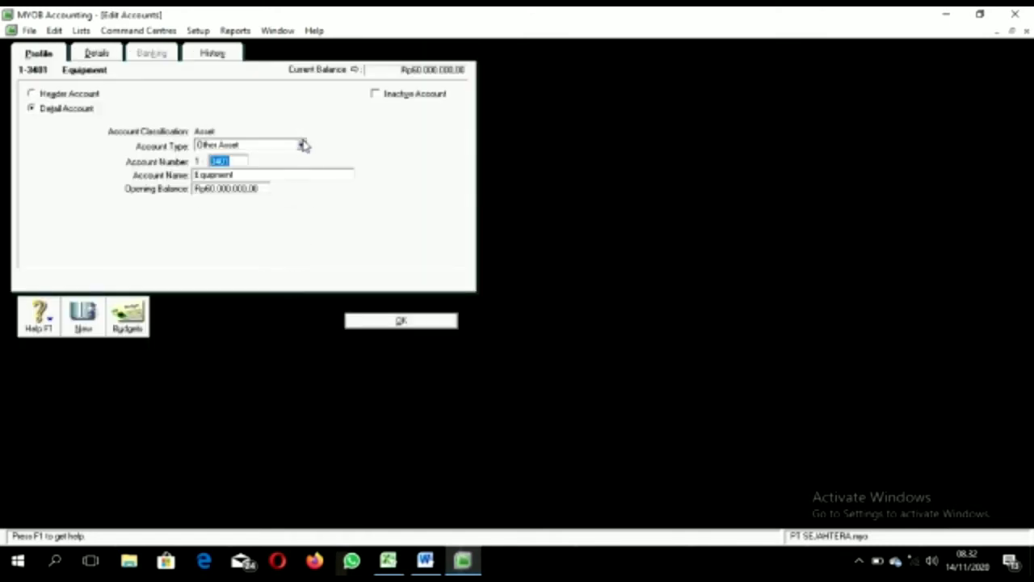
left_click(302, 144)
left_click(267, 185)
left_click(372, 322)
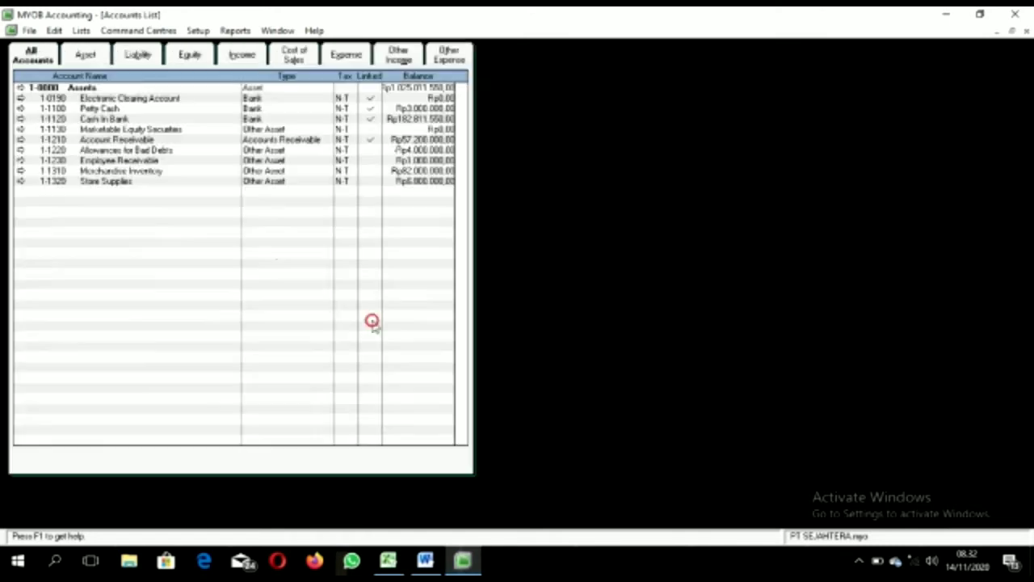
double_click(274, 297)
left_click(302, 144)
left_click(242, 187)
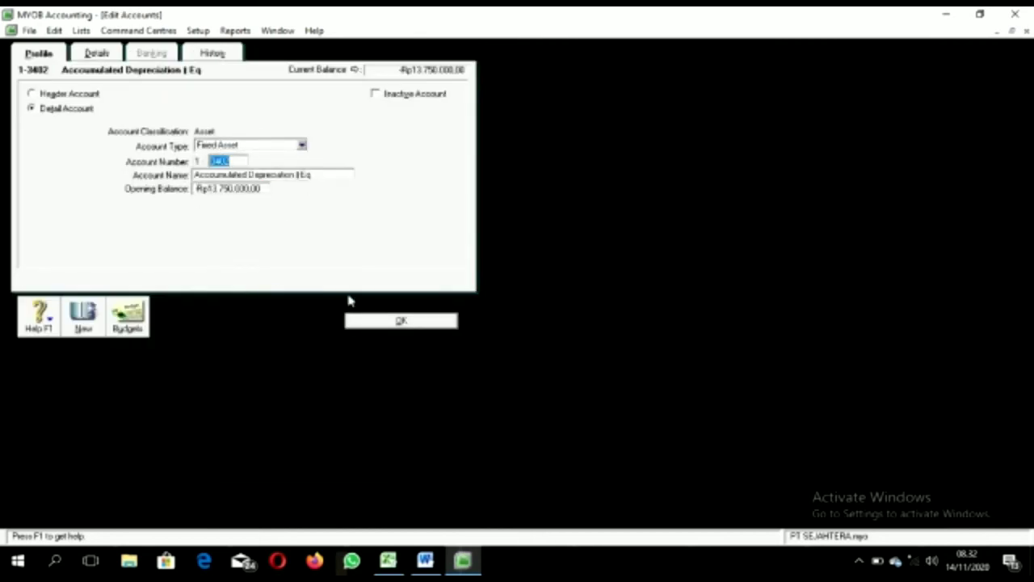
left_click(349, 324)
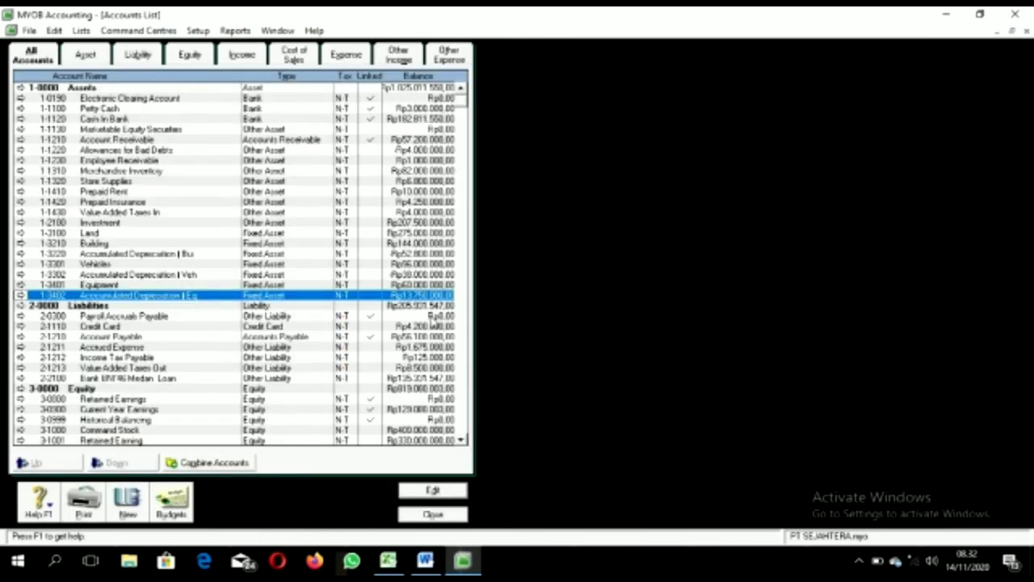
Step: Change the Bank BNI'46 Medan Loan account to a Long Term Liability
double_click(281, 379)
left_click(301, 144)
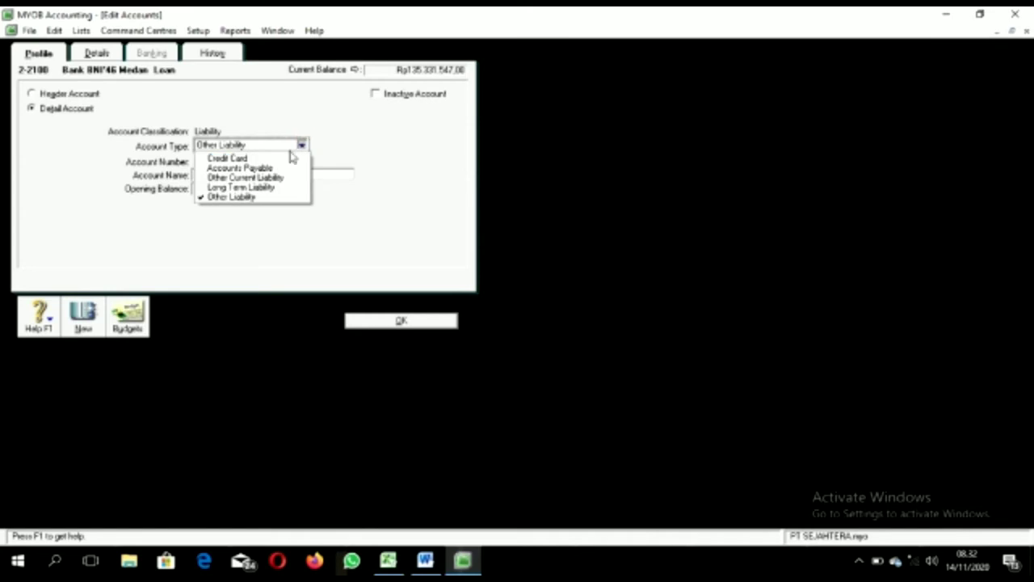
left_click(275, 188)
left_click(401, 321)
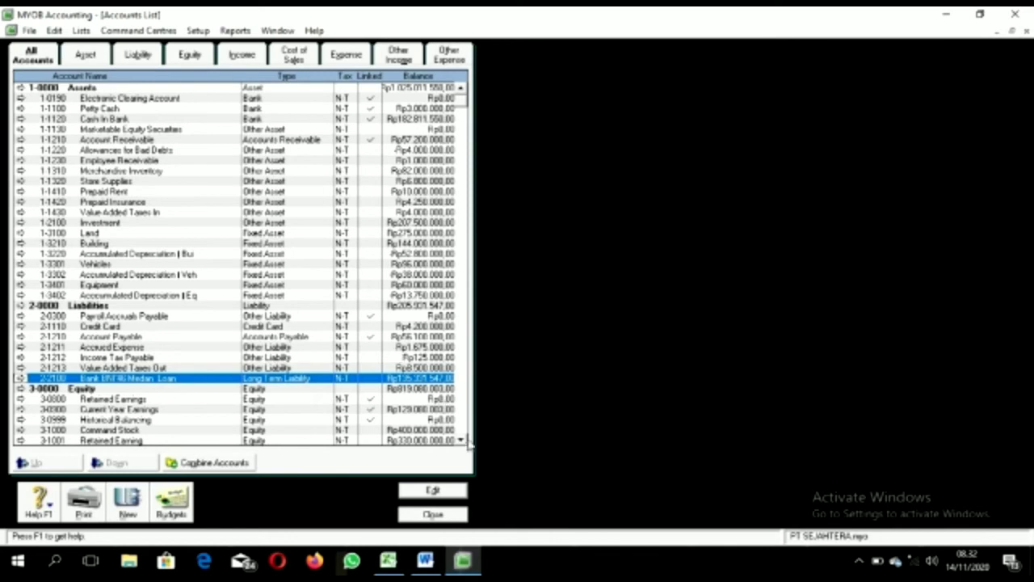
left_click(462, 440)
left_click(462, 441)
left_click(462, 440)
left_click(462, 440)
left_click(462, 440)
left_click(462, 440)
left_click(463, 441)
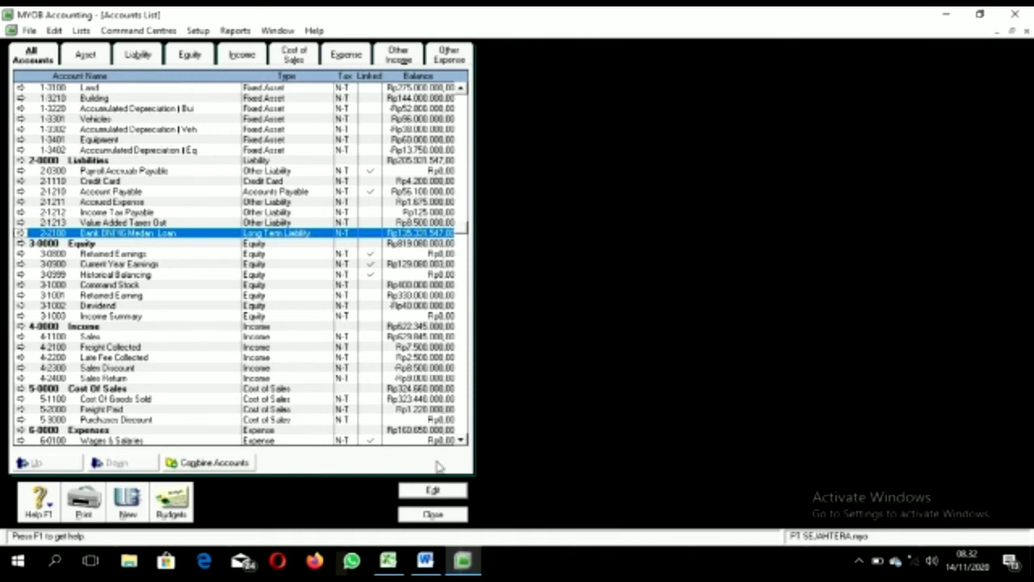
Step: Clear the opening balance of the duplicate 6-1100 Wages & Salaries account and delete it
scroll(463, 441, "down", 5)
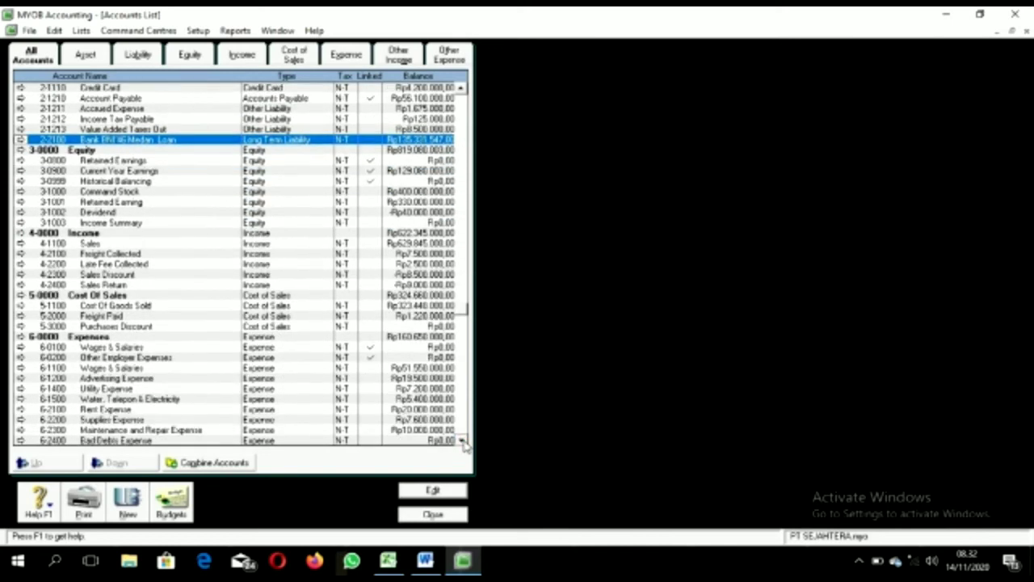
scroll(465, 443, "down", 2)
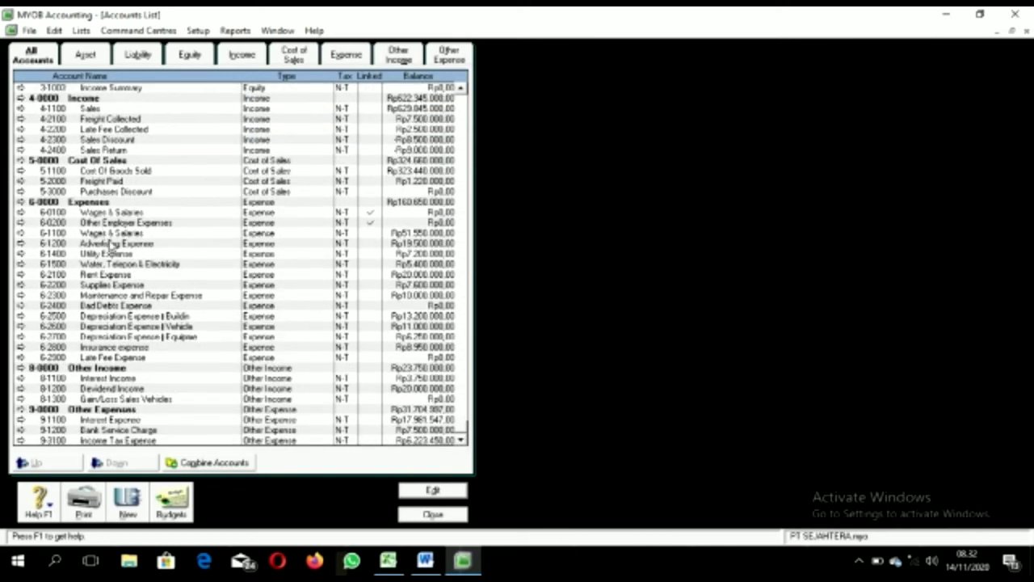
double_click(113, 233)
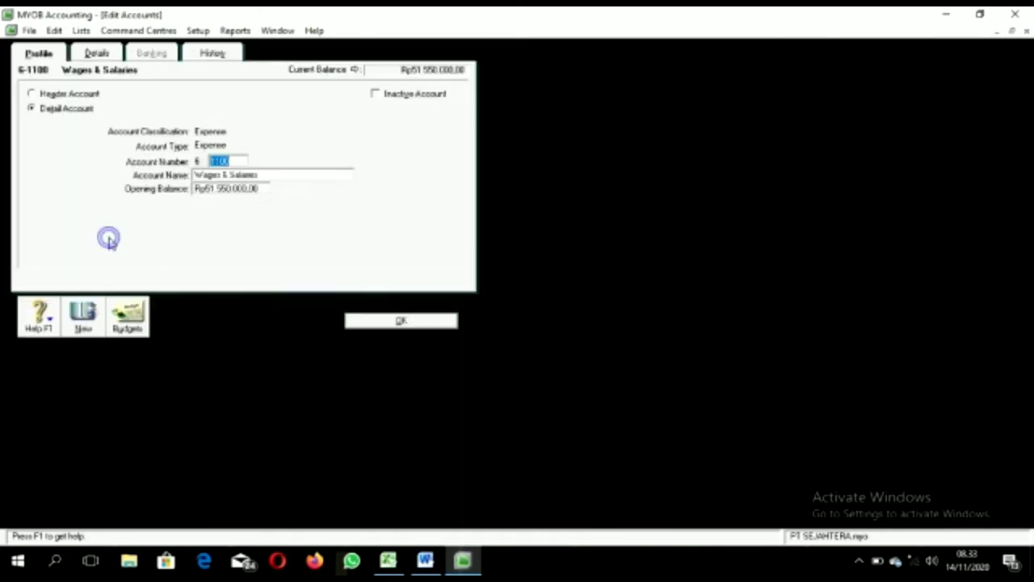
left_click(251, 191)
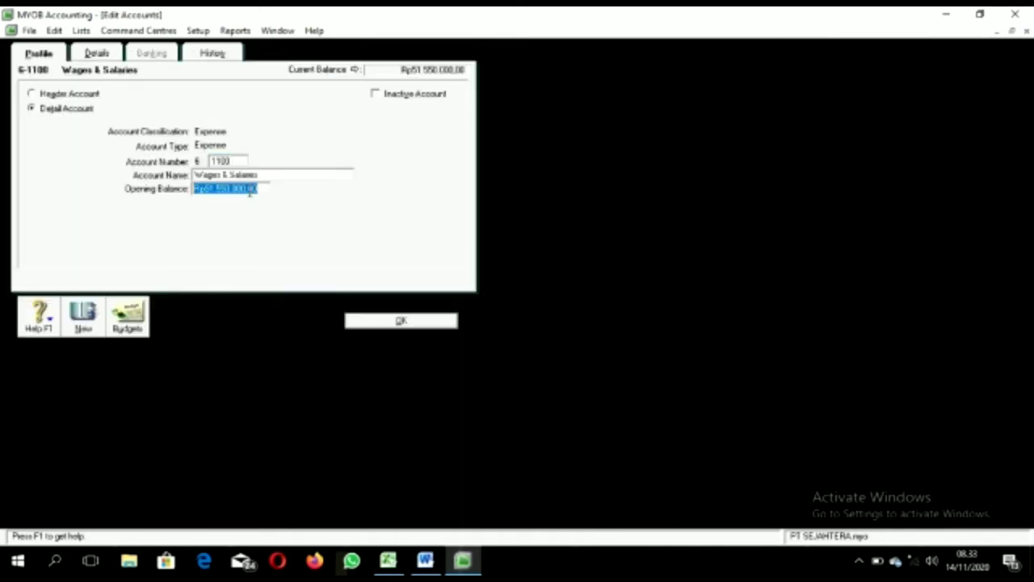
key("BackSpace")
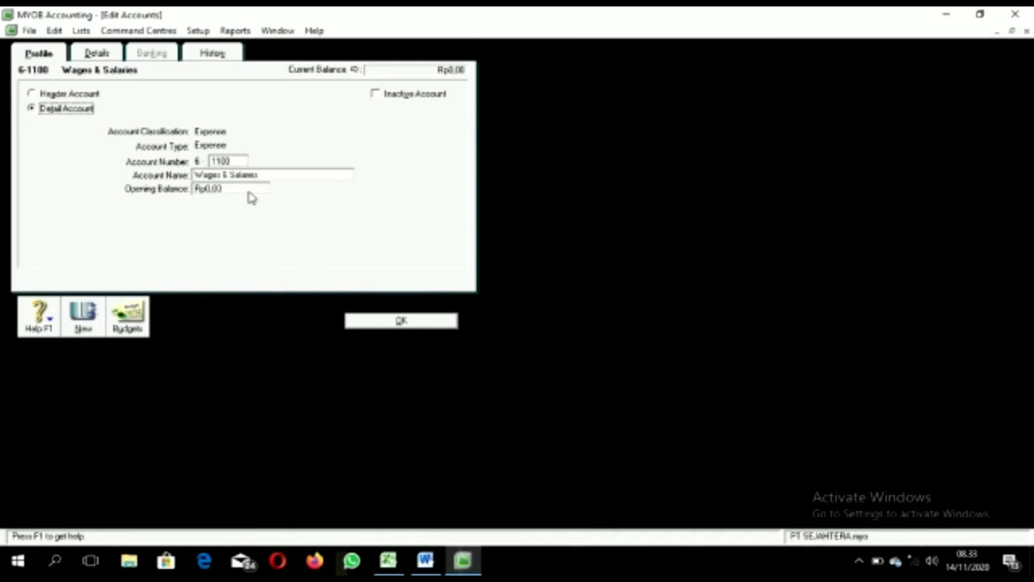
right_click(250, 198)
left_click(289, 202)
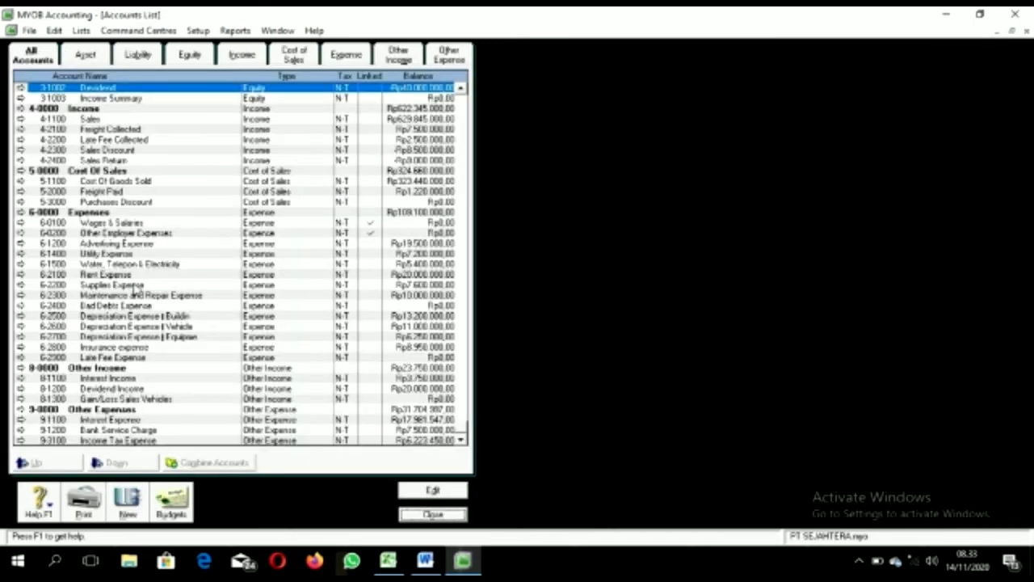
Step: Renumber the linked 6-0100 Wages & Salaries account to 6-1100
left_click(109, 223)
double_click(109, 223)
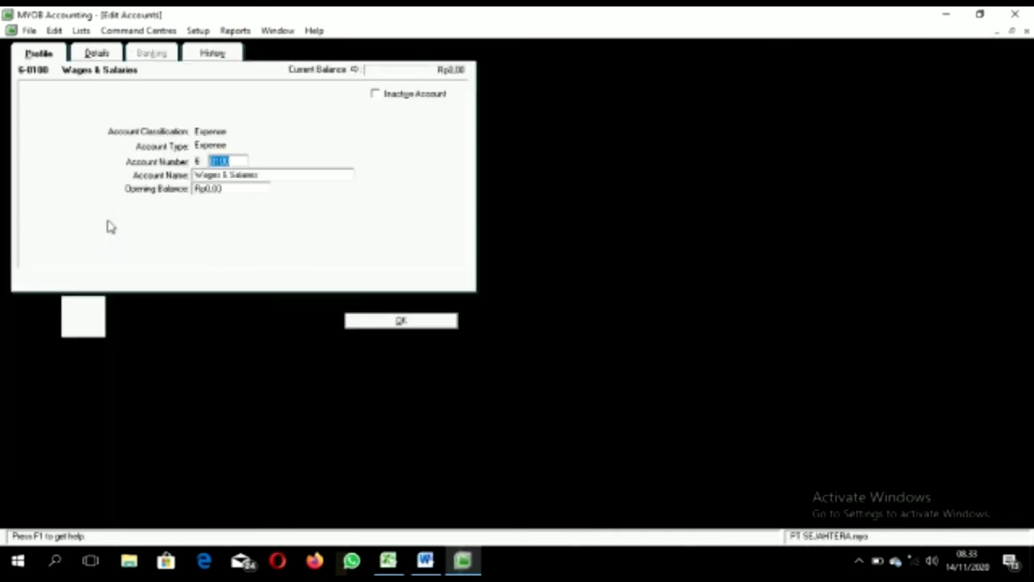
type("1100")
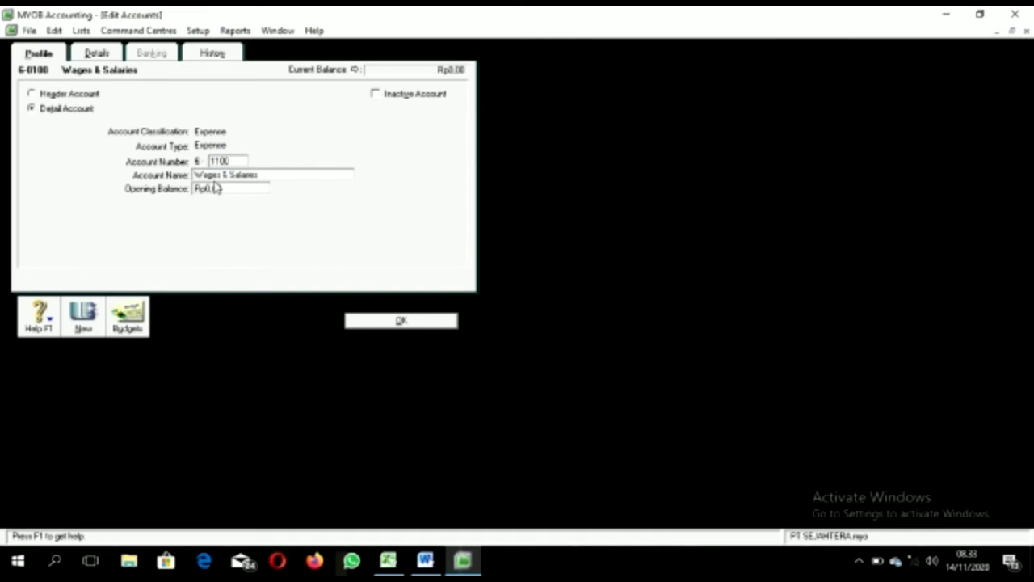
left_click(391, 561)
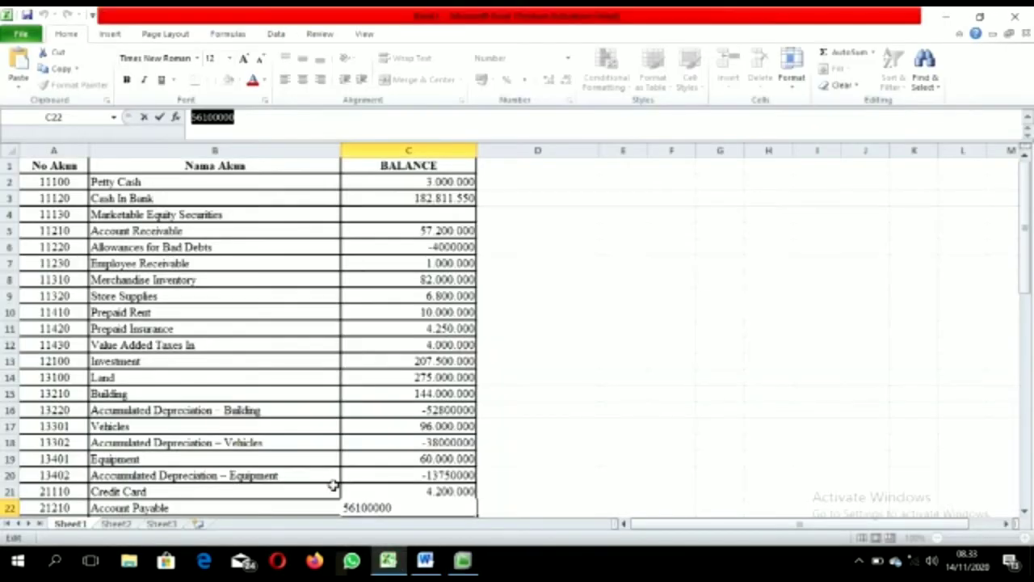
Step: Commit the C22 Account Payable value in Excel and copy the 51550000 balance from C39
key("Return")
left_click_drag(1023, 267, 1030, 349)
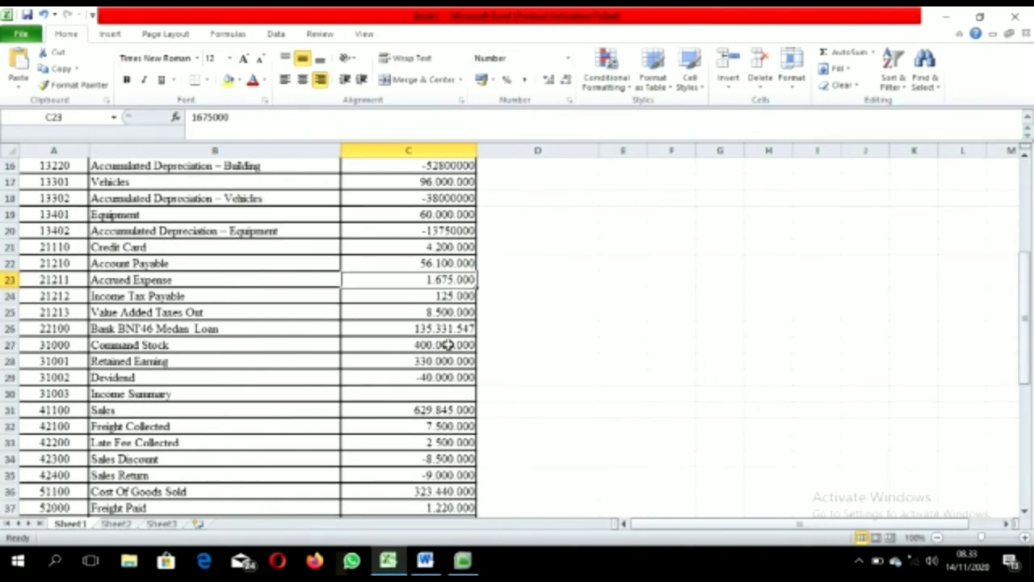
left_click_drag(1025, 318, 1009, 457)
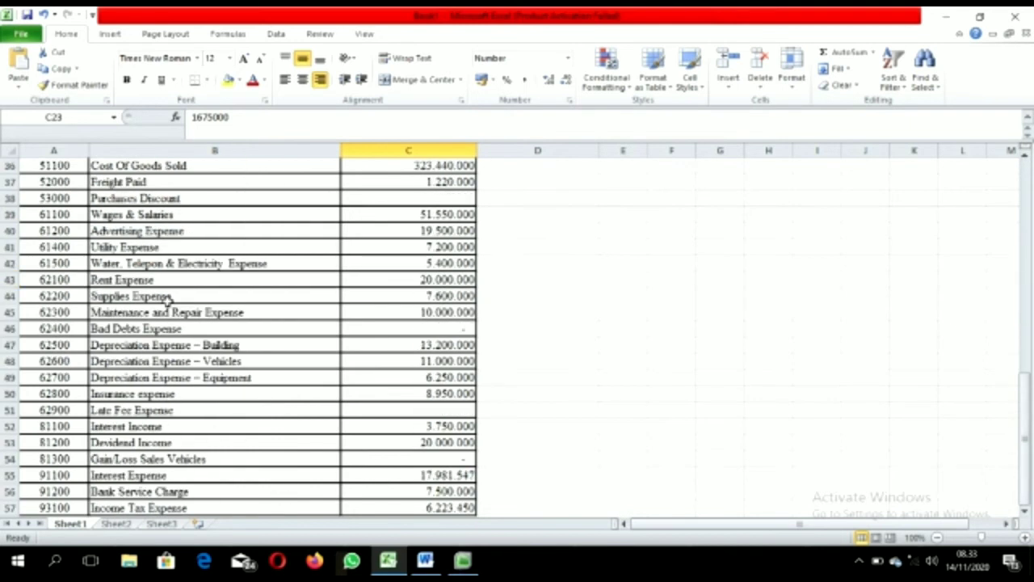
left_click(365, 215)
left_click_drag(236, 118, 188, 117)
key("ctrl+c")
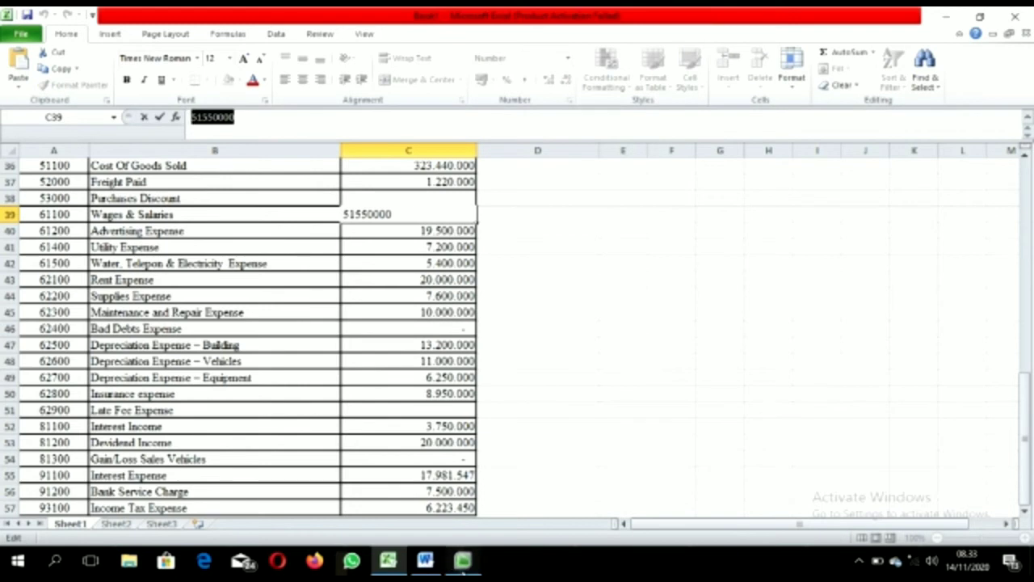
left_click(463, 563)
left_click(240, 188)
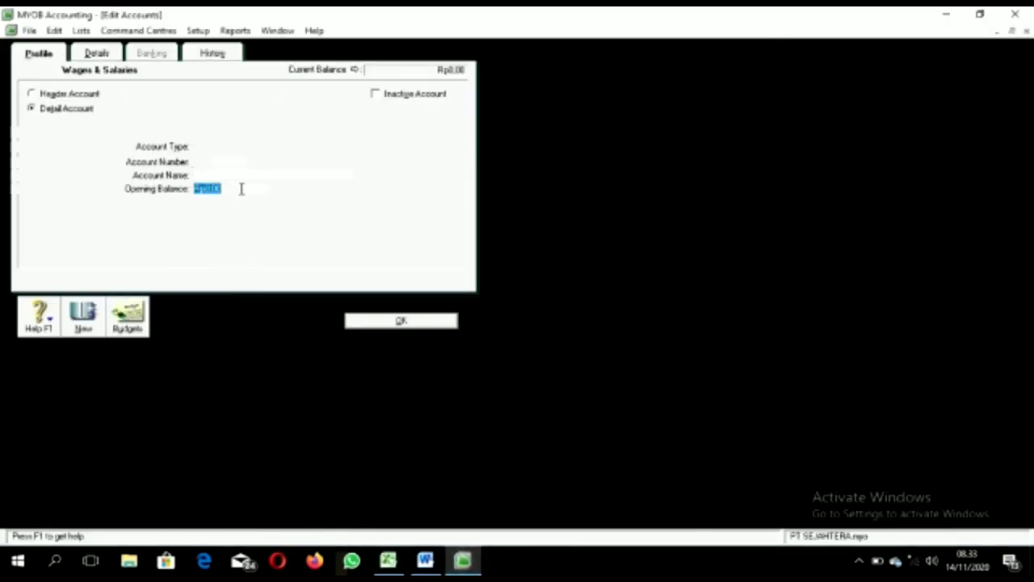
Step: Paste Rp51.550.000,00 as the Wages & Salaries opening balance, save, and close the Accounts List
key("ctrl+v")
left_click(387, 321)
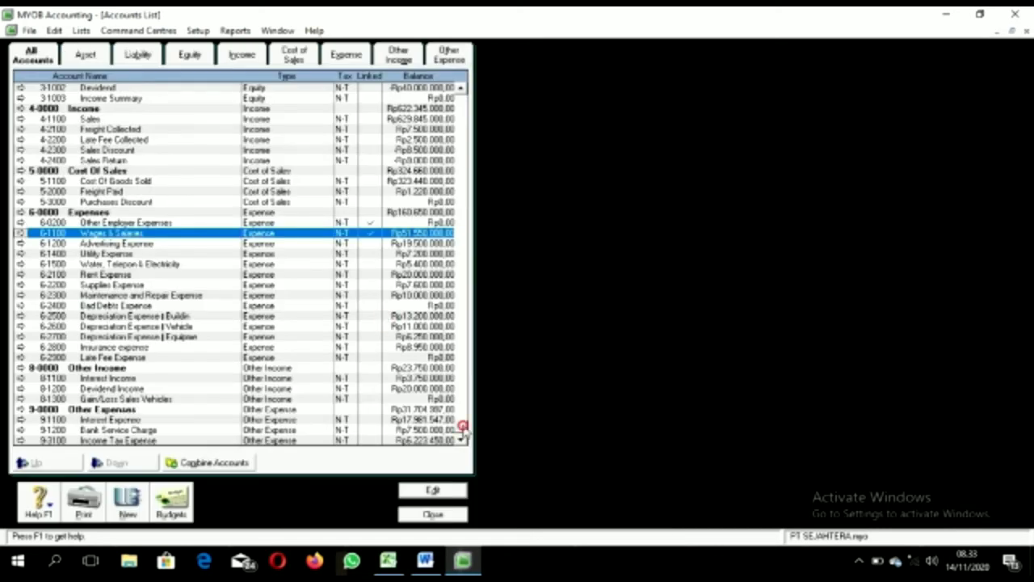
left_click_drag(467, 437, 452, 139)
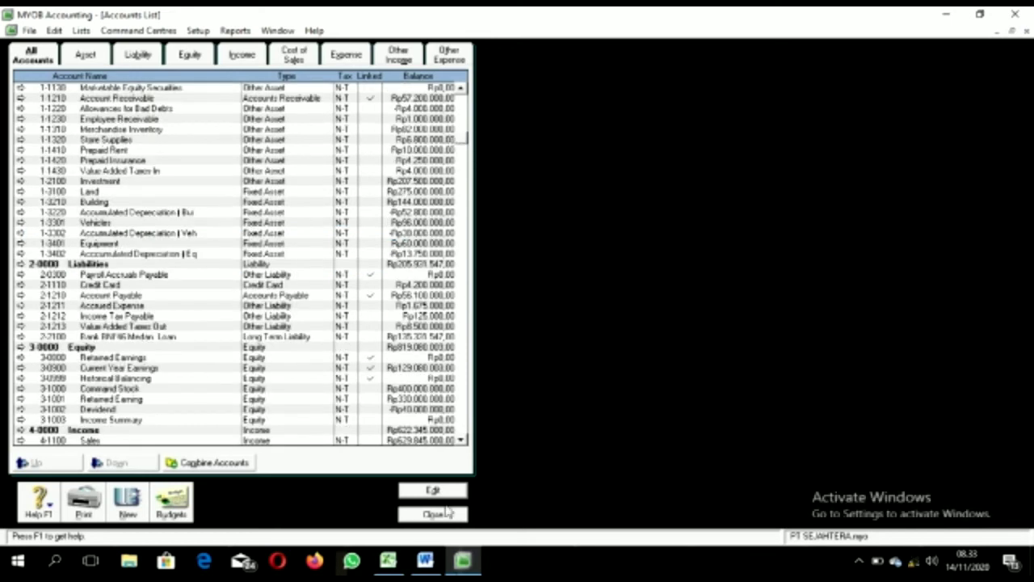
left_click(444, 514)
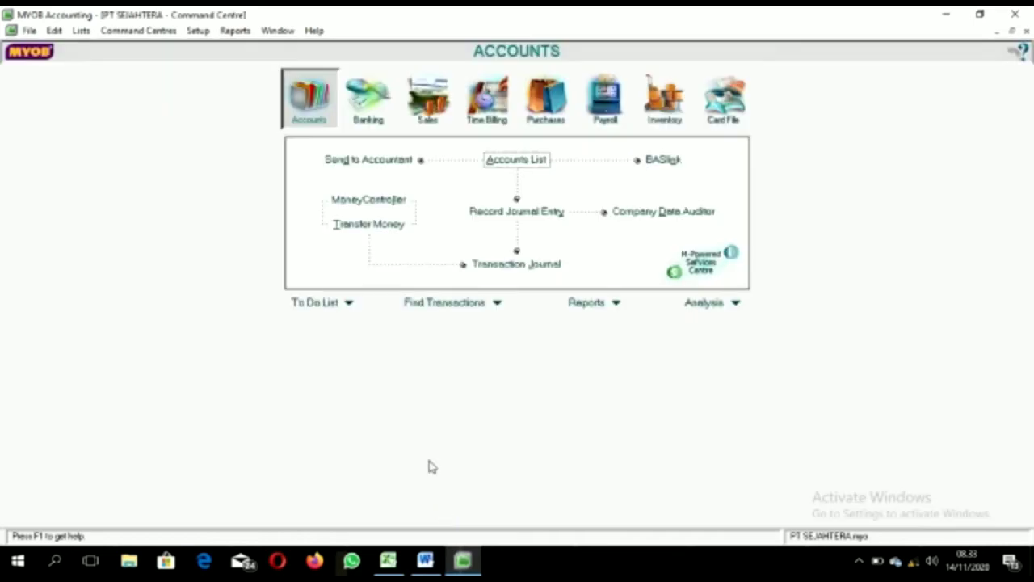
Step: Bring up the Account Opening Balances window from the Setup > Balances menu
left_click(198, 30)
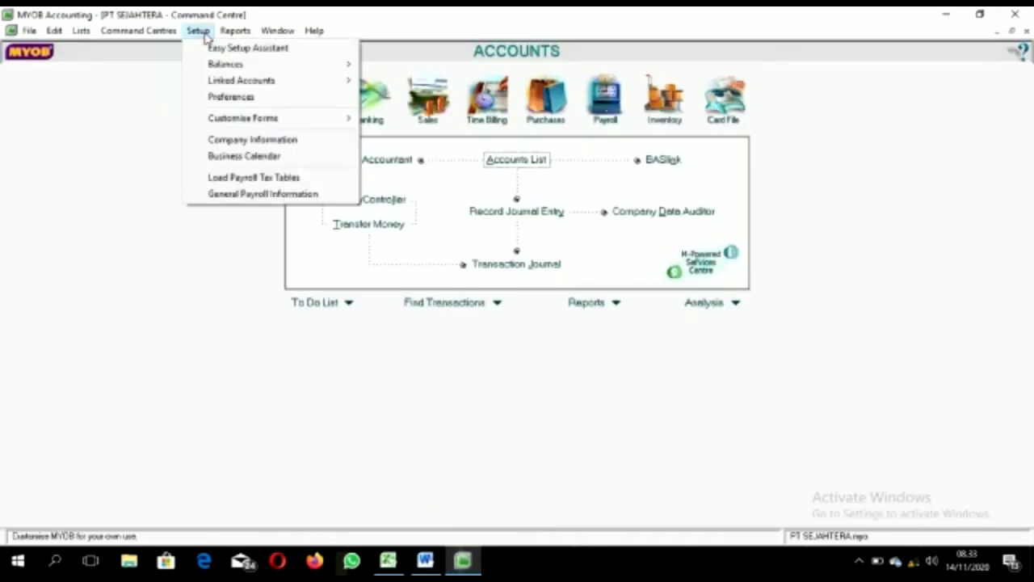
mouse_move(232, 66)
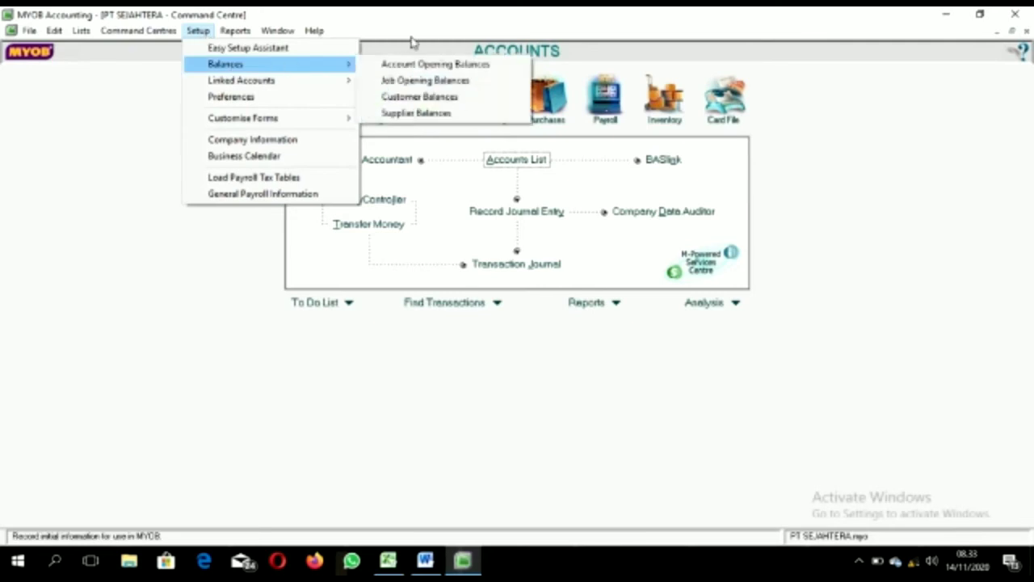
left_click(410, 63)
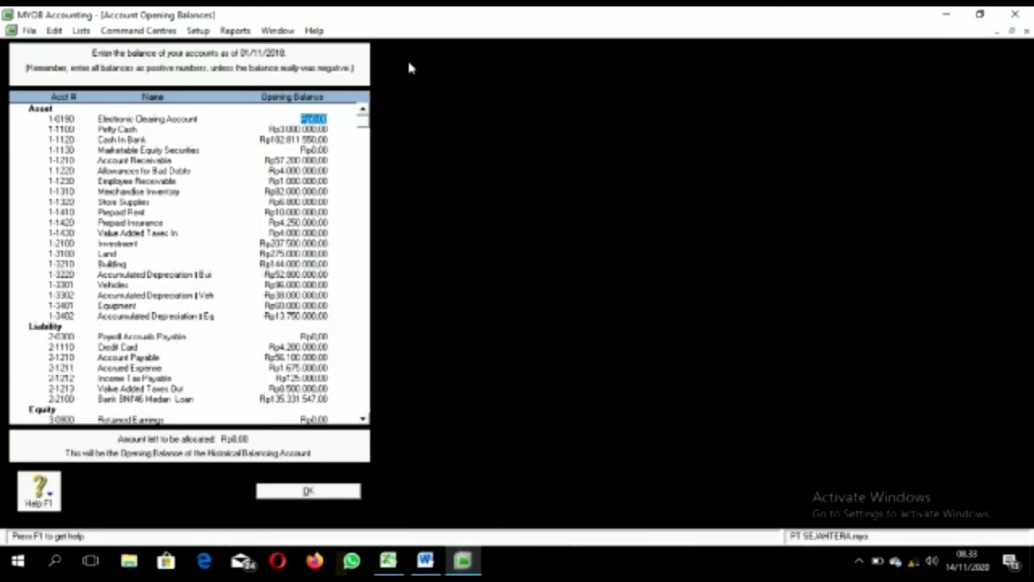
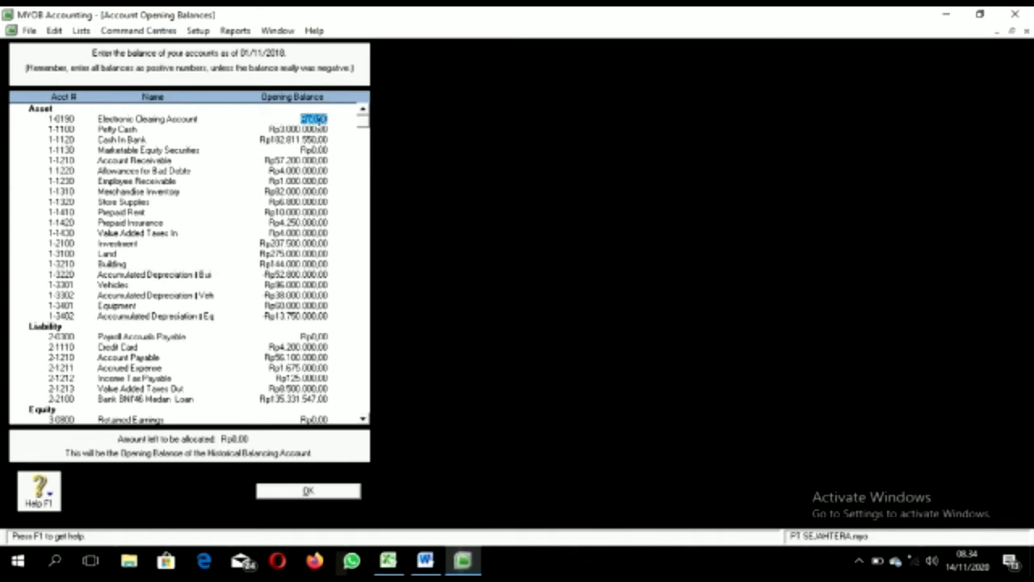
Step: Clear the Electronic Clearing Account opening balance to Rp0,00 so nothing is unallocated, and confirm
left_click(320, 121)
type("262618")
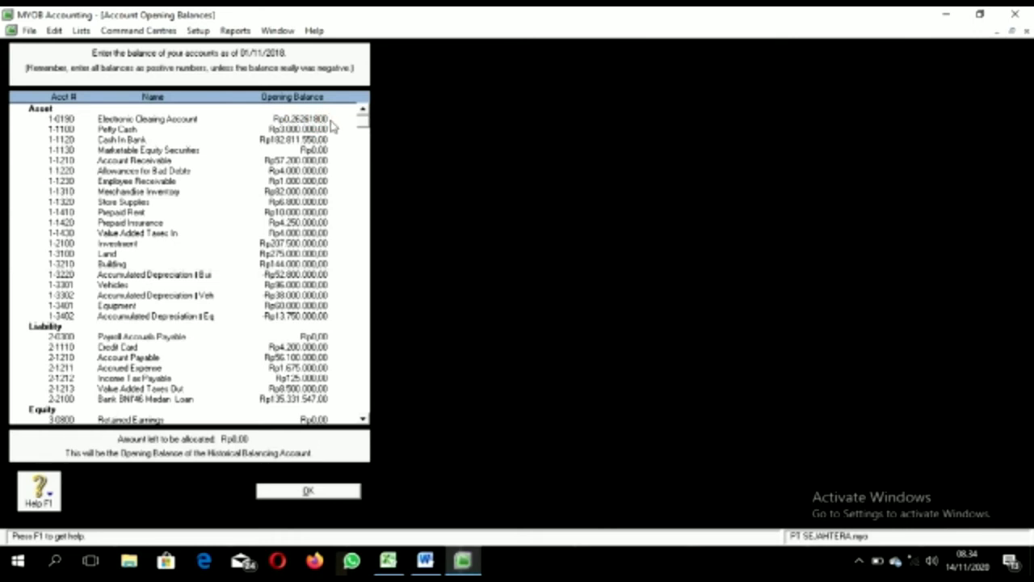
double_click(275, 119)
type("732920")
key("Tab")
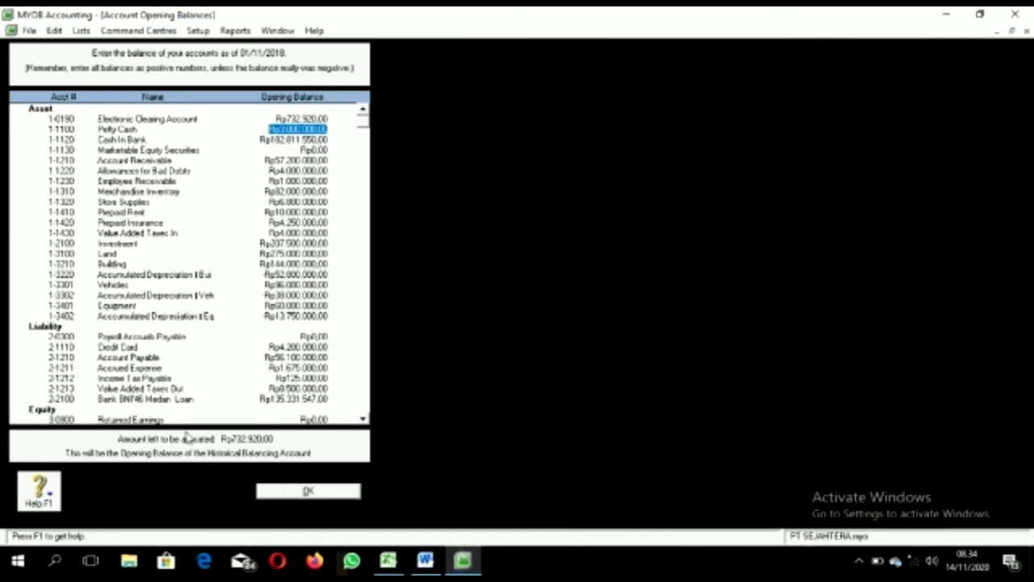
left_click(306, 118)
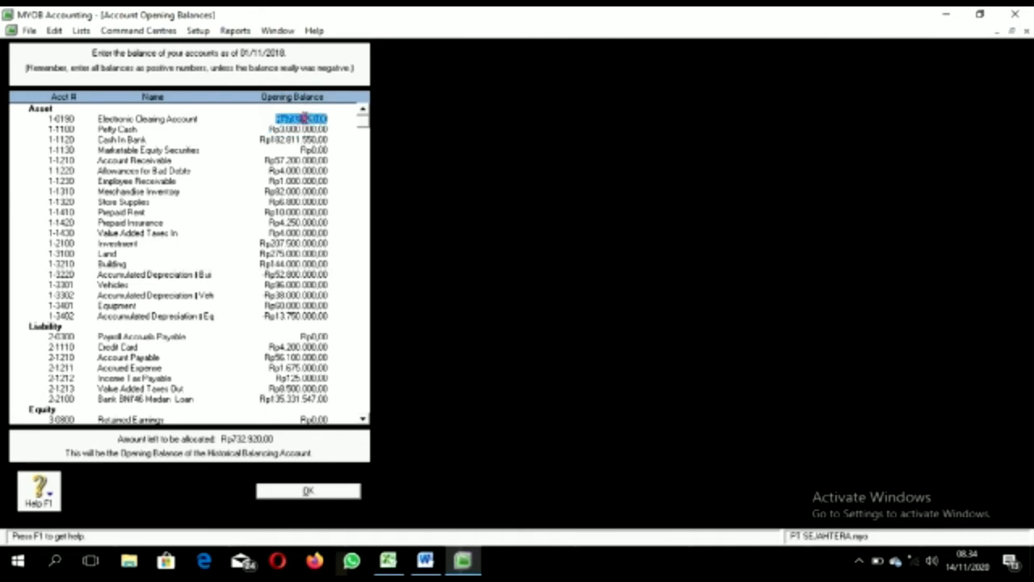
key("BackSpace")
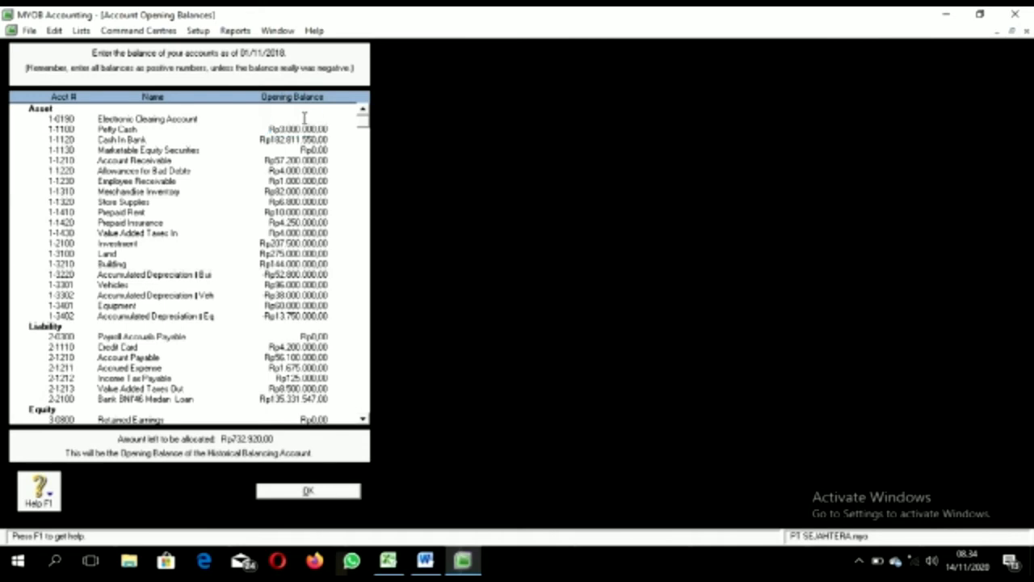
key("Tab")
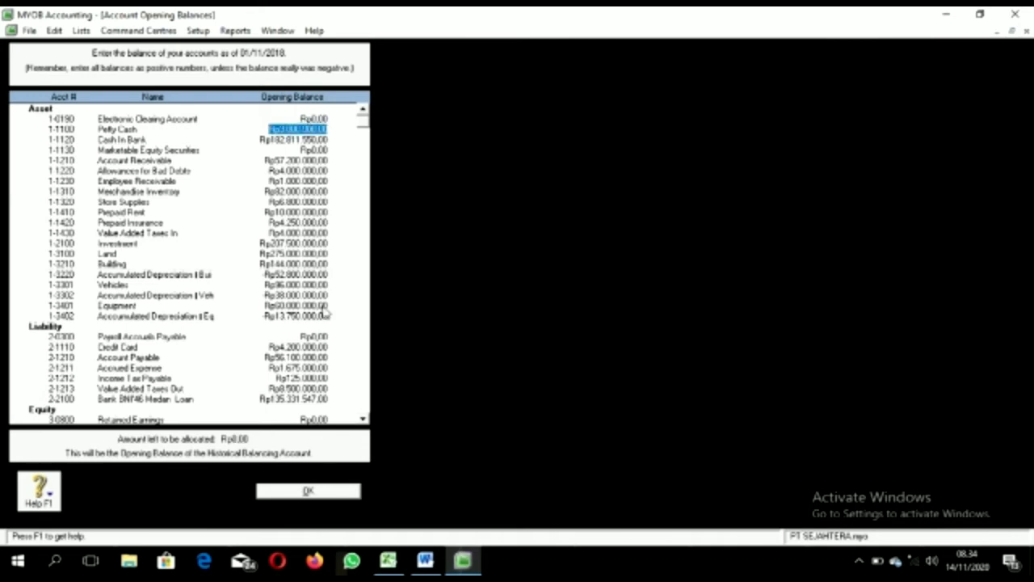
left_click(308, 491)
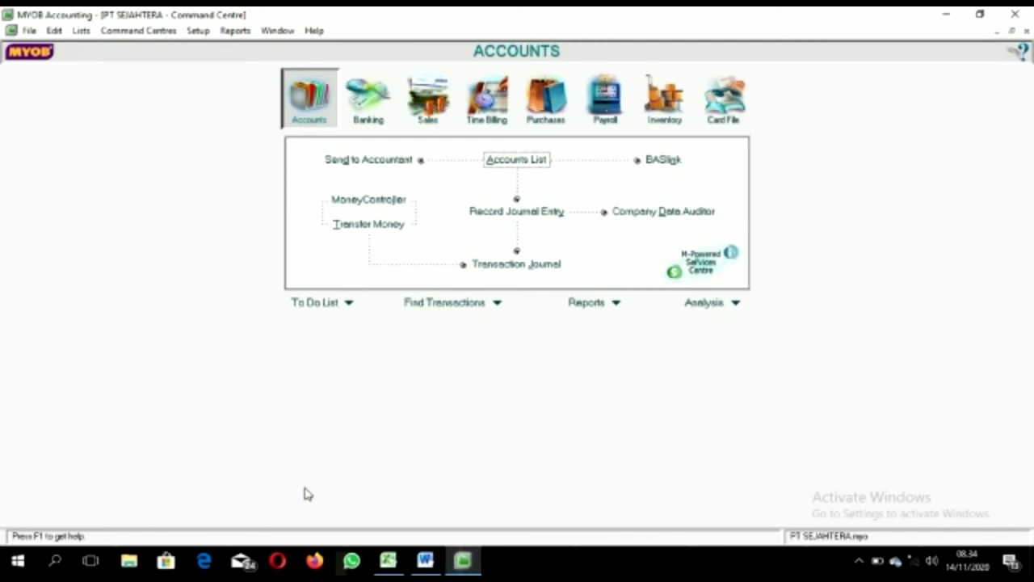
left_click(509, 162)
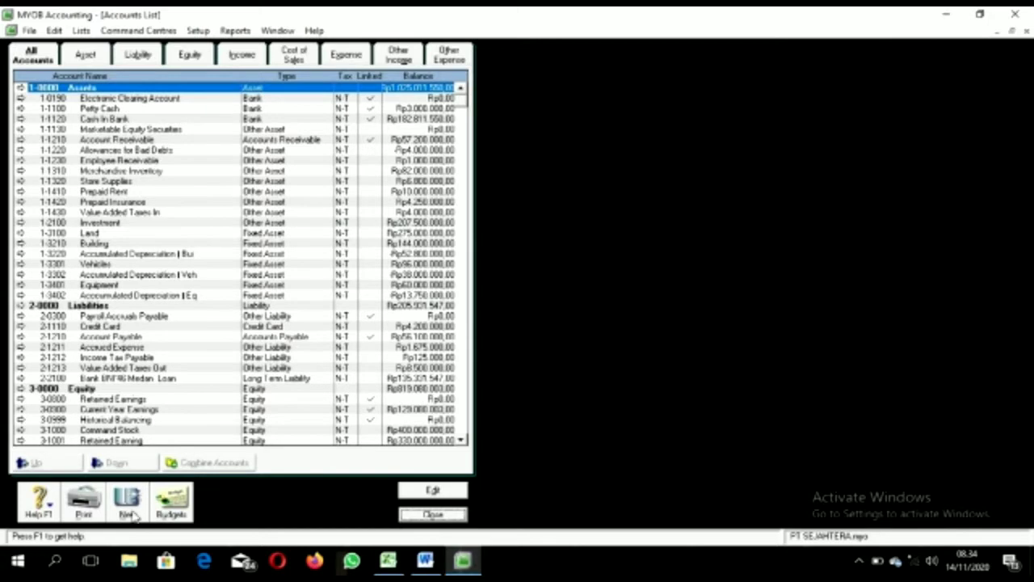
left_click(130, 507)
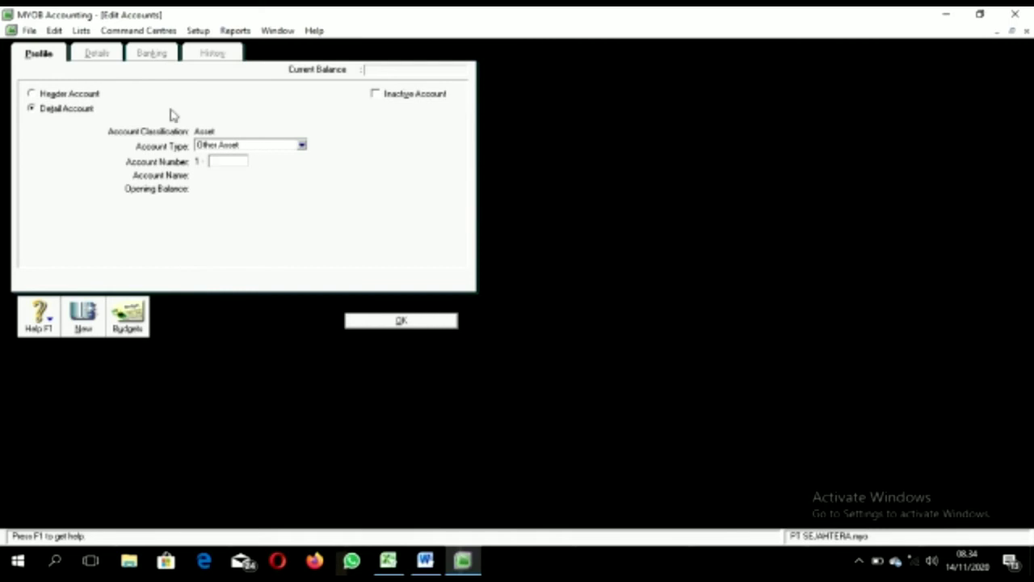
left_click(413, 318)
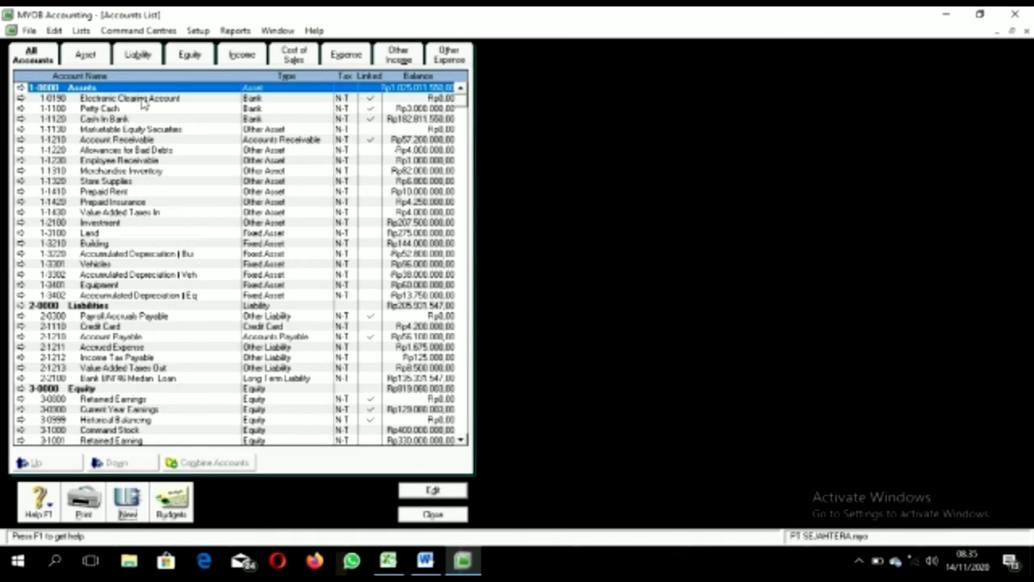
left_click(63, 110)
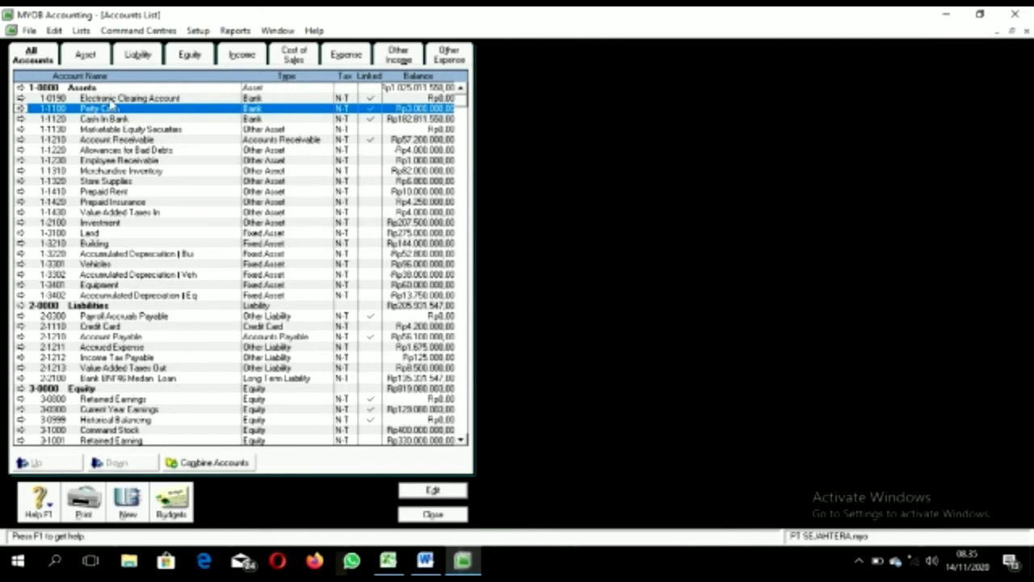
double_click(108, 98)
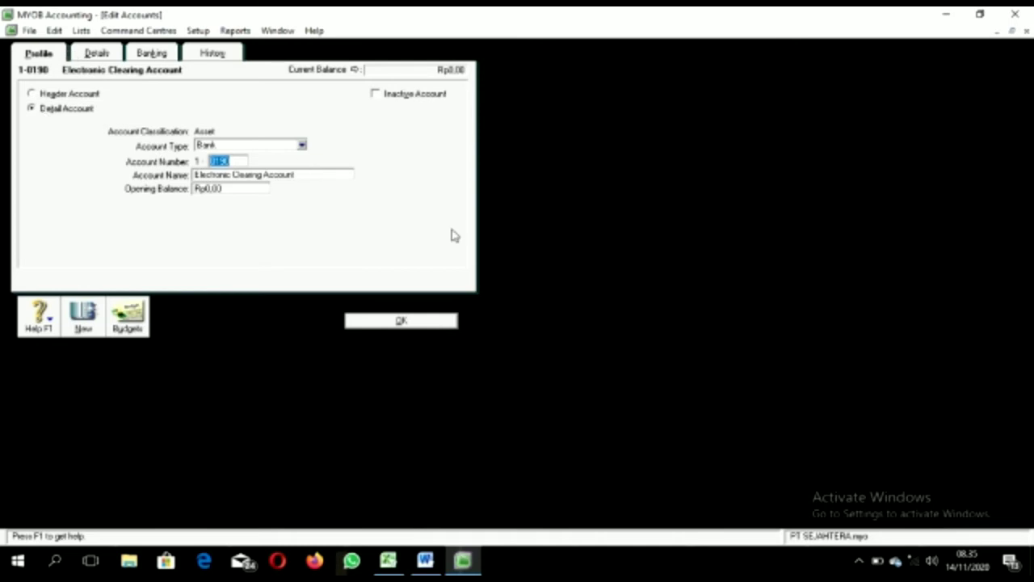
left_click(412, 321)
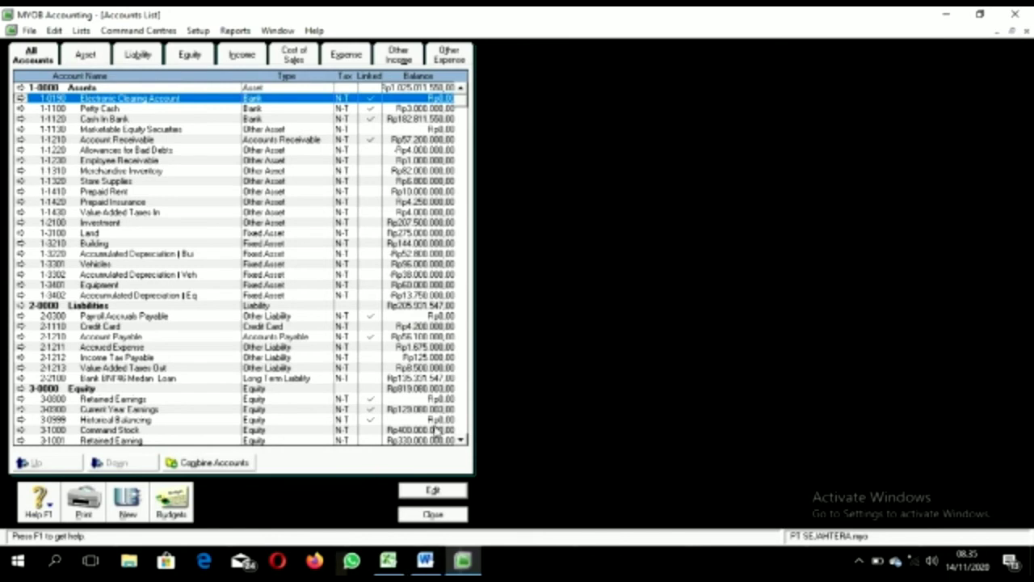
left_click(434, 514)
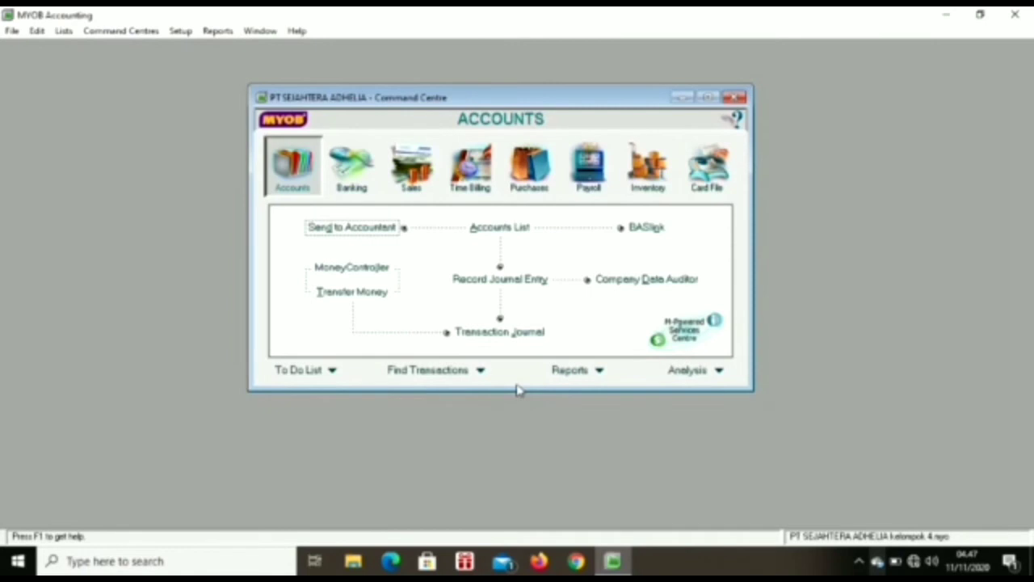
Step: Check the Accounts & Banking linked accounts (1-8190 Electronic Clearing, 1-1120 Cash in Bank) unchanged
left_click(180, 32)
mouse_move(327, 81)
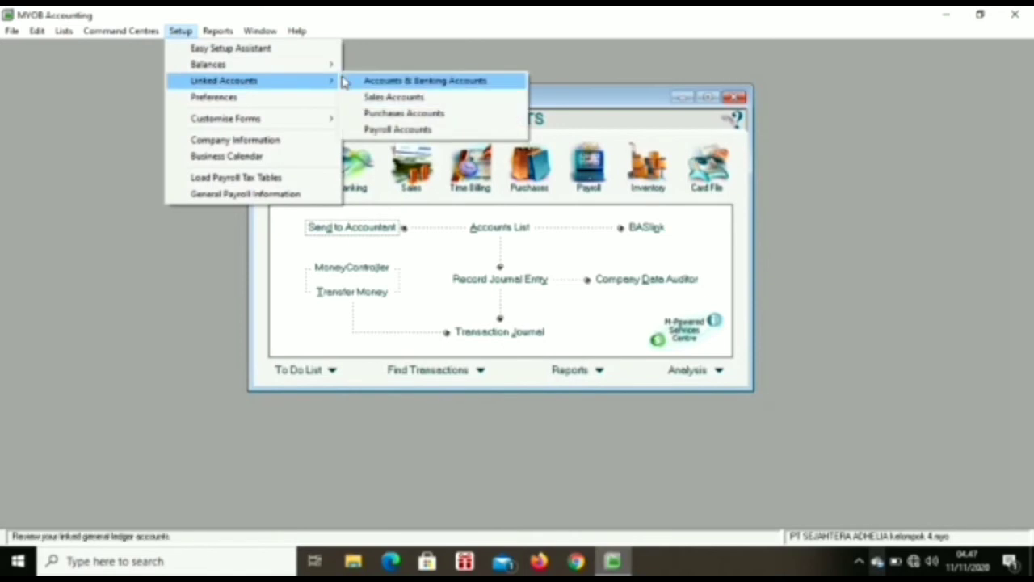
left_click(409, 82)
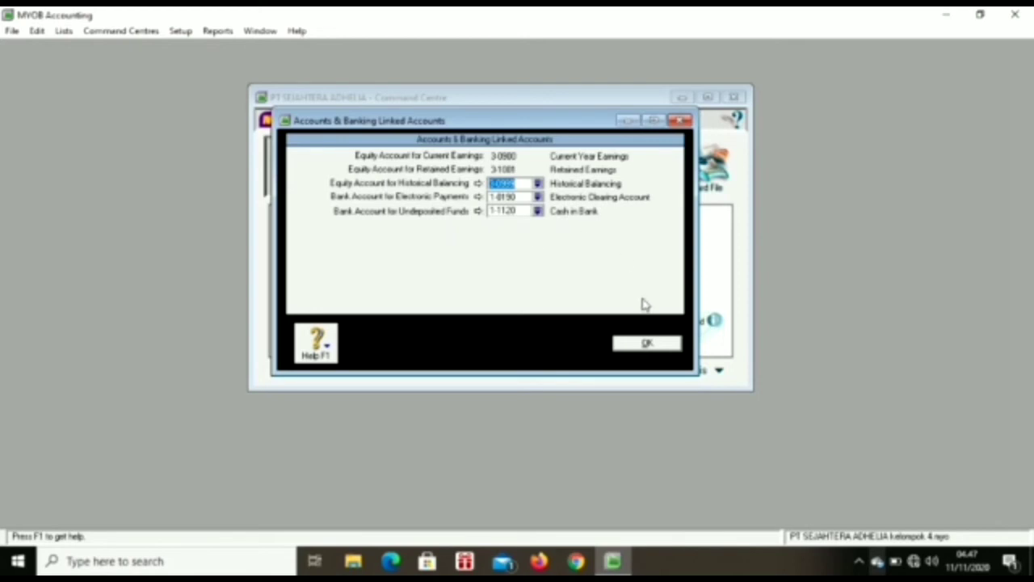
left_click(646, 345)
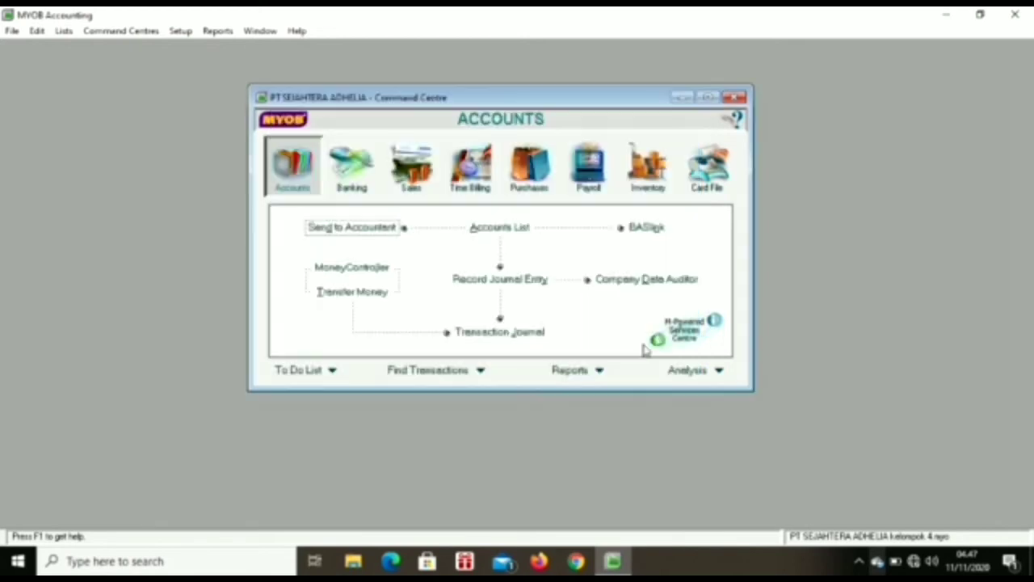
left_click(180, 32)
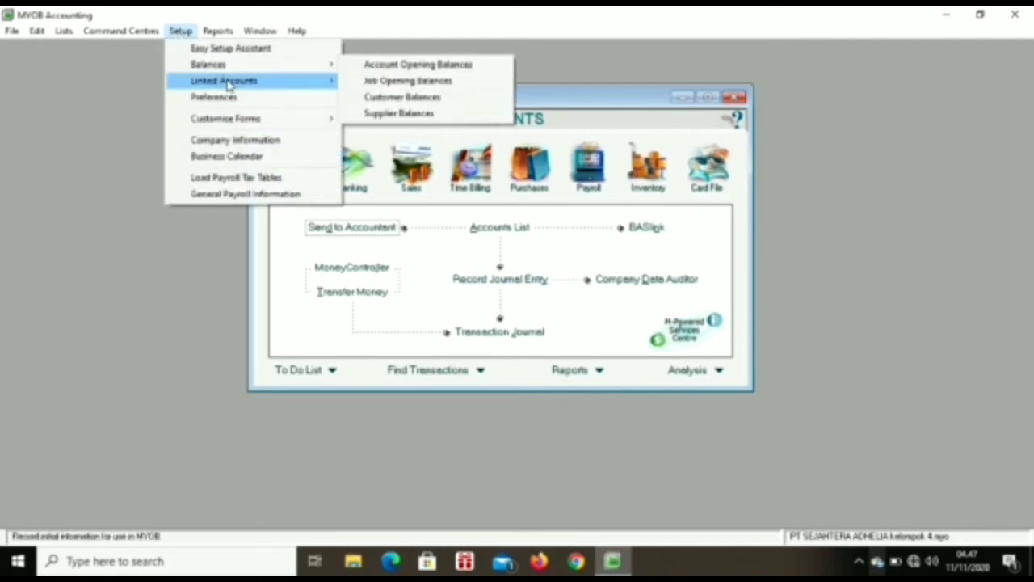
Step: In Sales linked accounts, enable freight charges and link them to 4-2100 Freight Collected
mouse_move(222, 82)
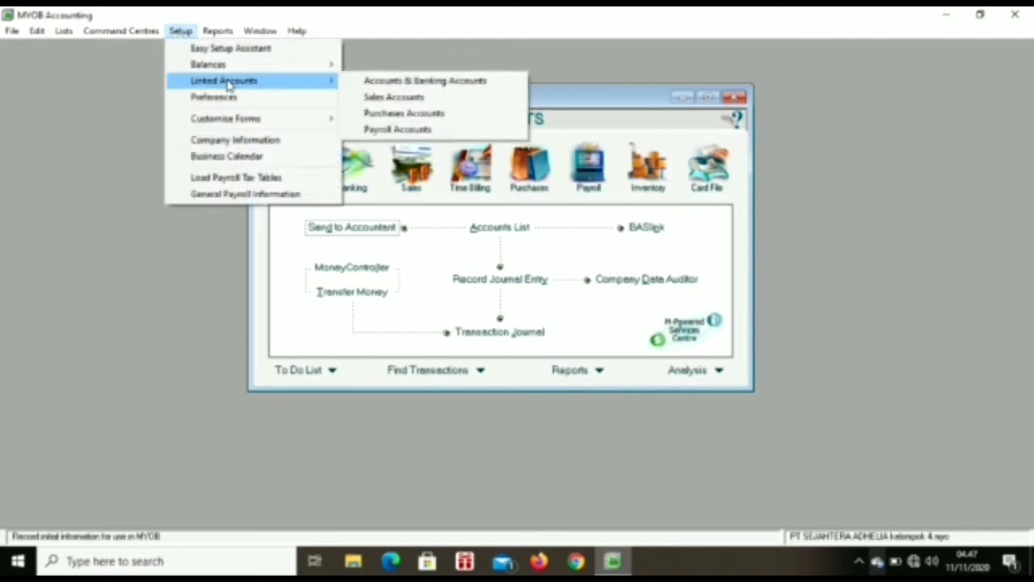
left_click(374, 99)
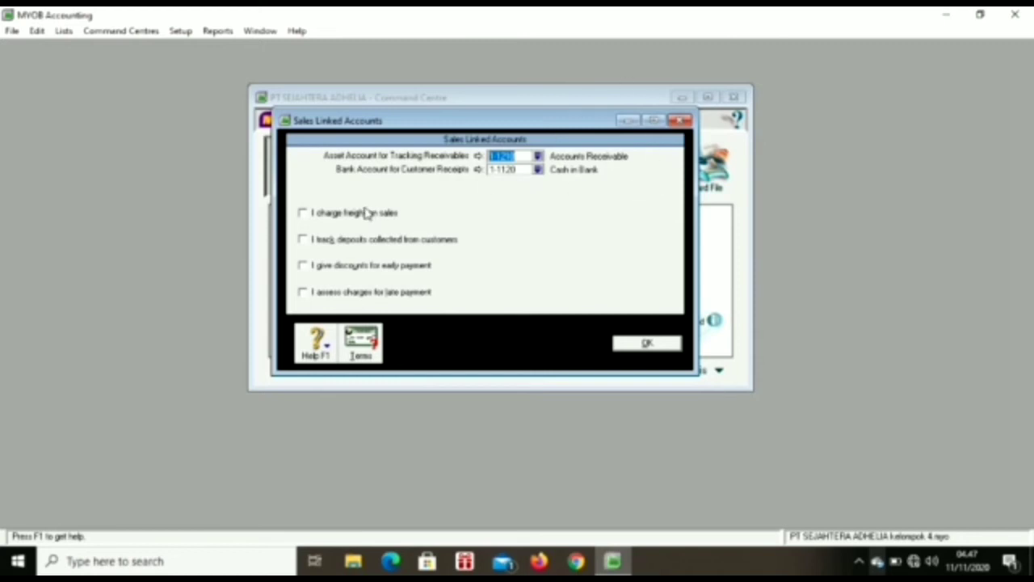
left_click(304, 213)
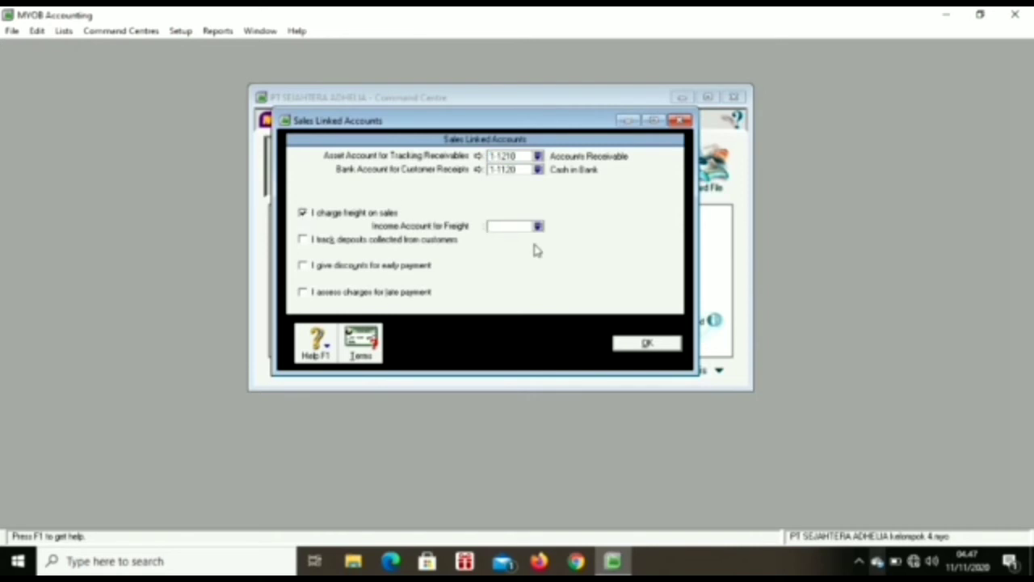
left_click(539, 227)
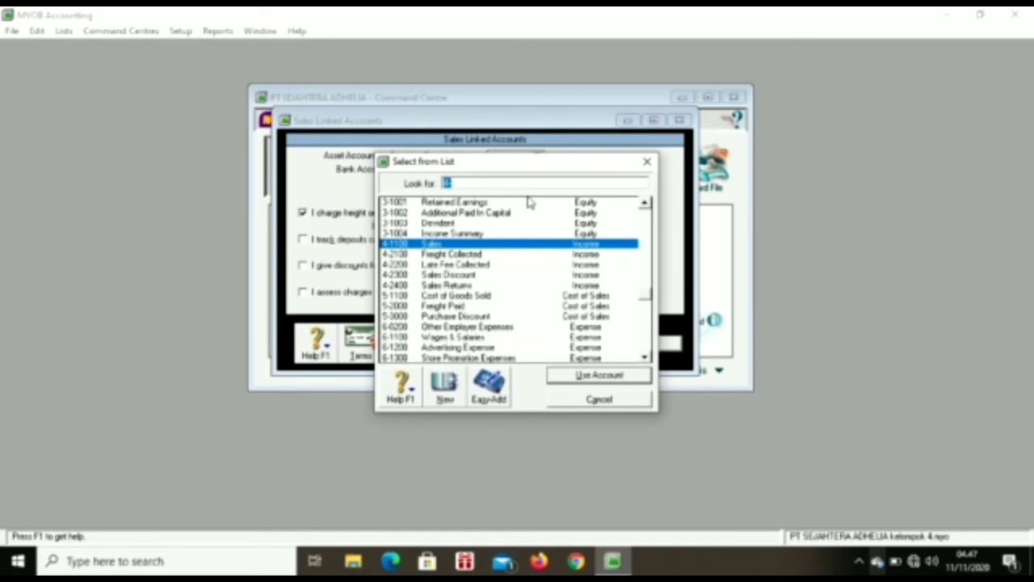
double_click(514, 255)
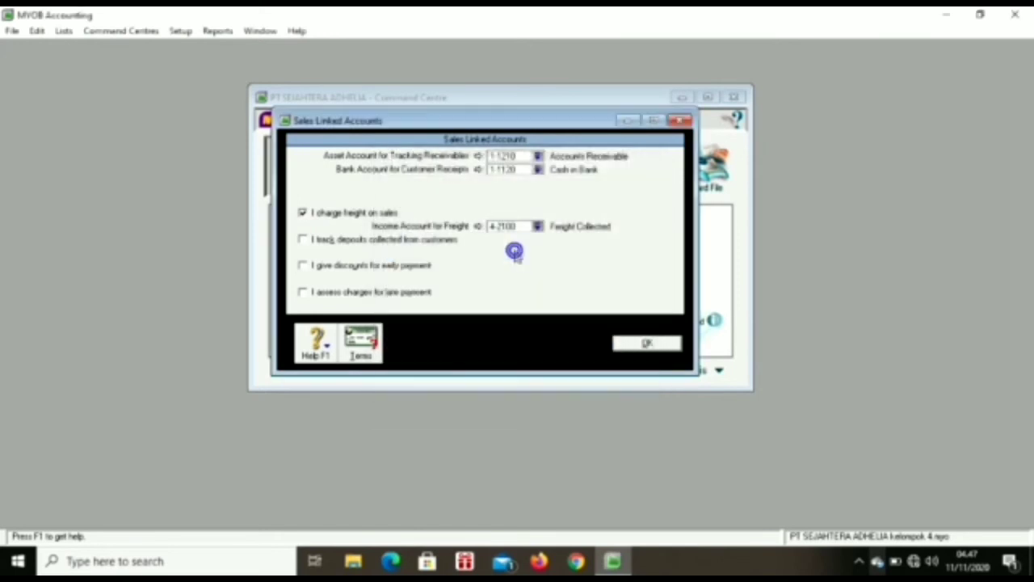
Step: Enable early-payment discounts linked to 4-2300 Sales Discount, accepting the expense-account warning
left_click(302, 266)
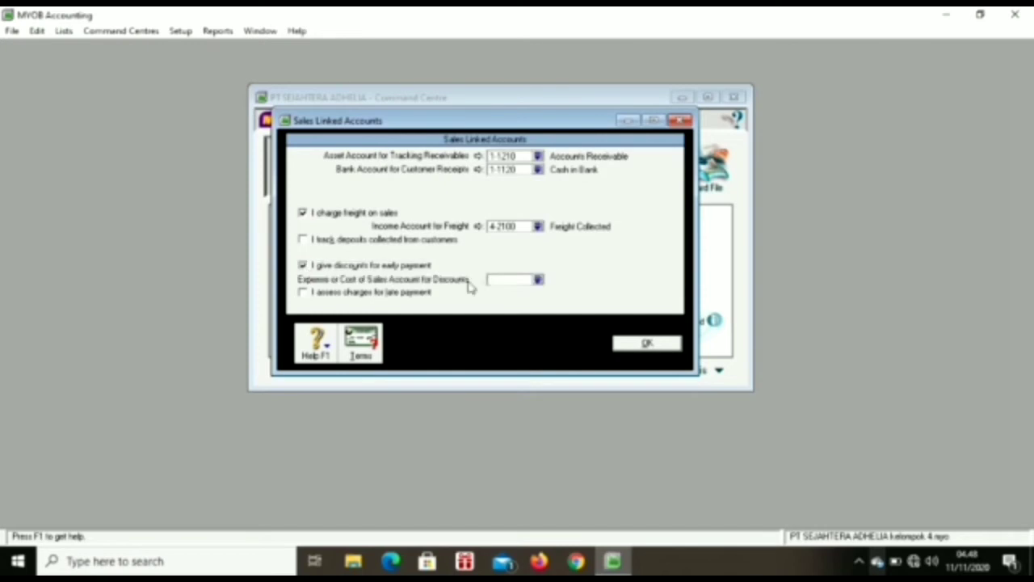
left_click(538, 278)
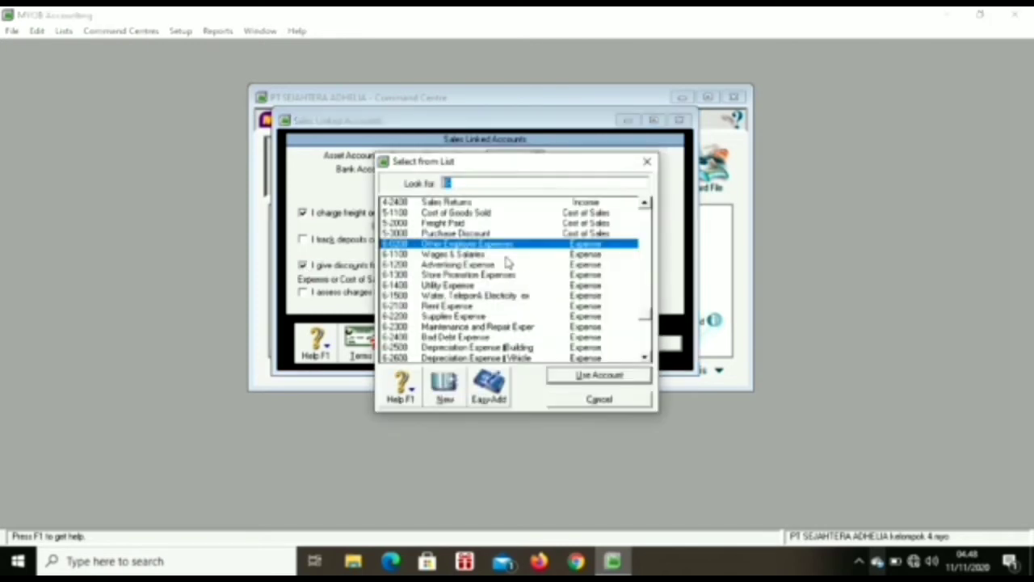
type("4")
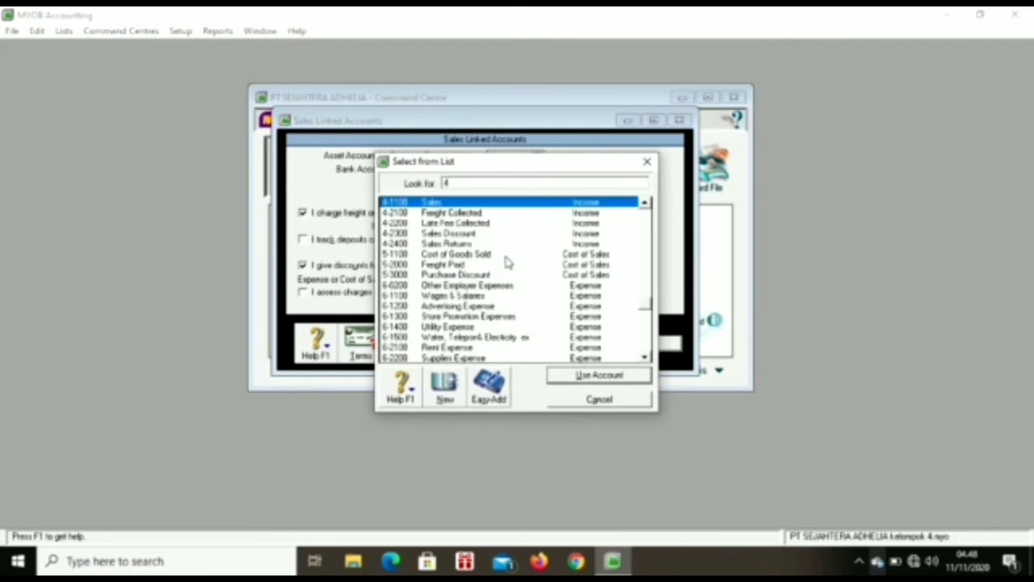
double_click(467, 234)
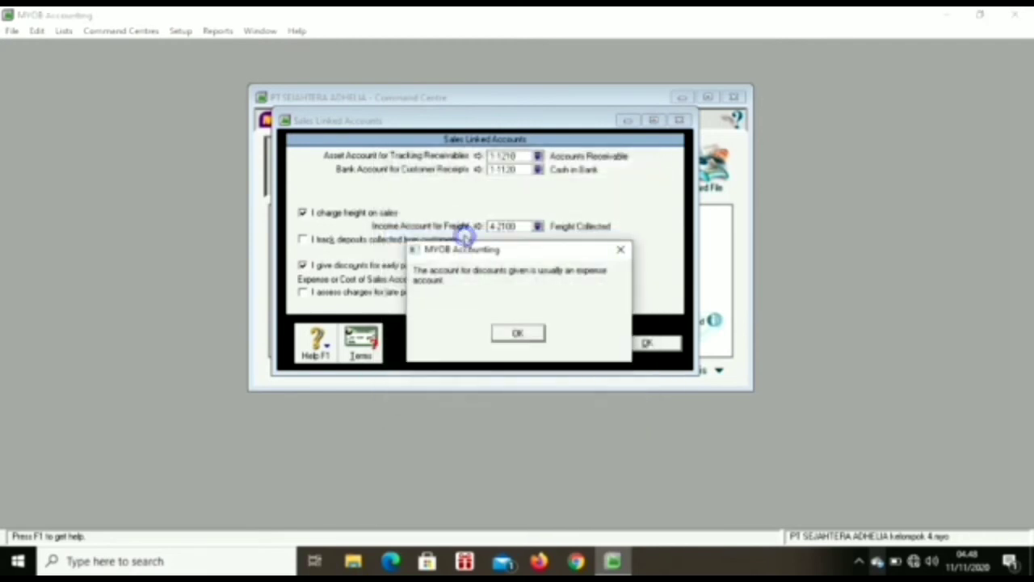
left_click(513, 338)
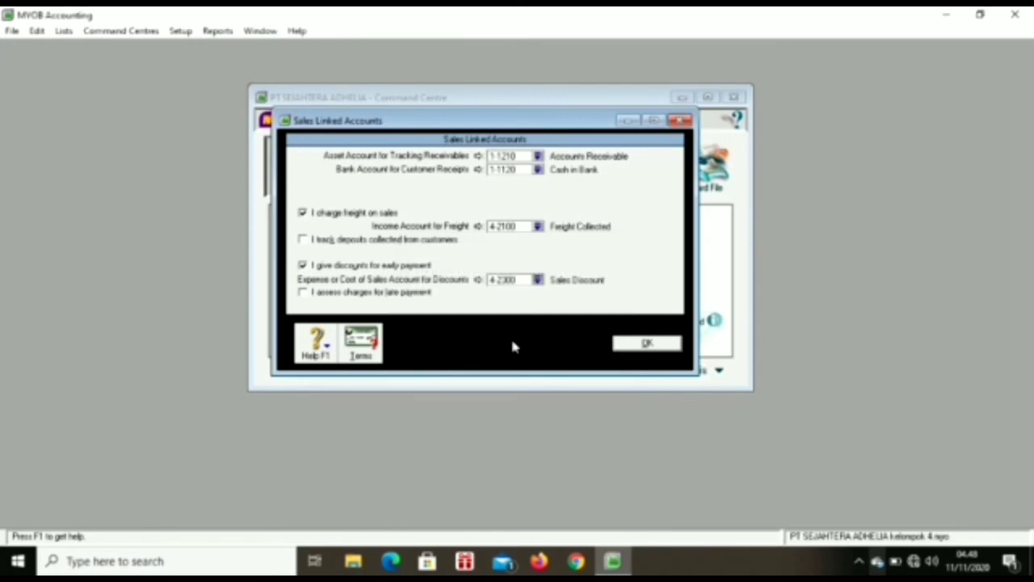
Step: Enable late-payment charges linked to 4-2200 Late Fee Collected and save the sales links
left_click(302, 294)
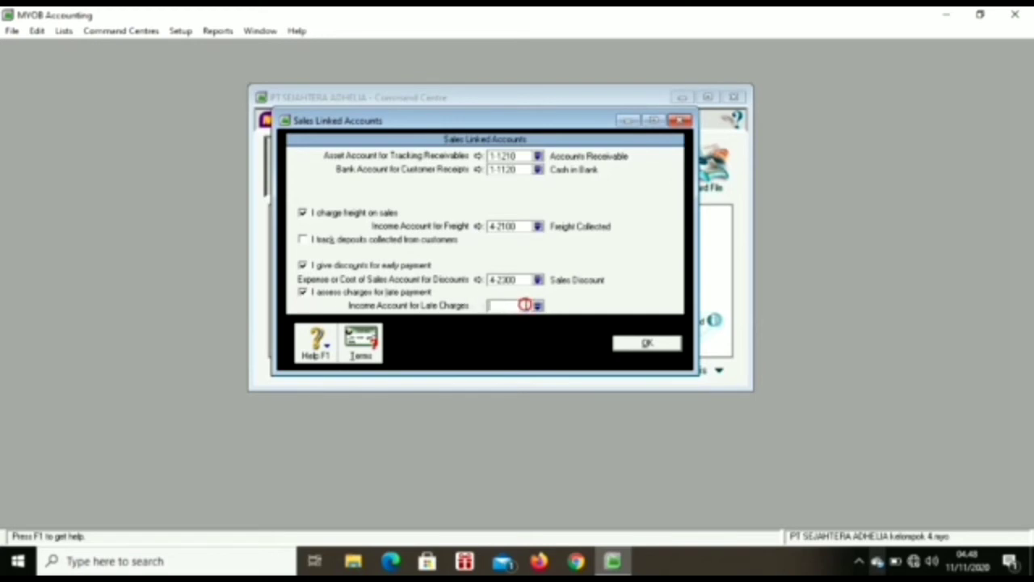
left_click(538, 306)
type("4")
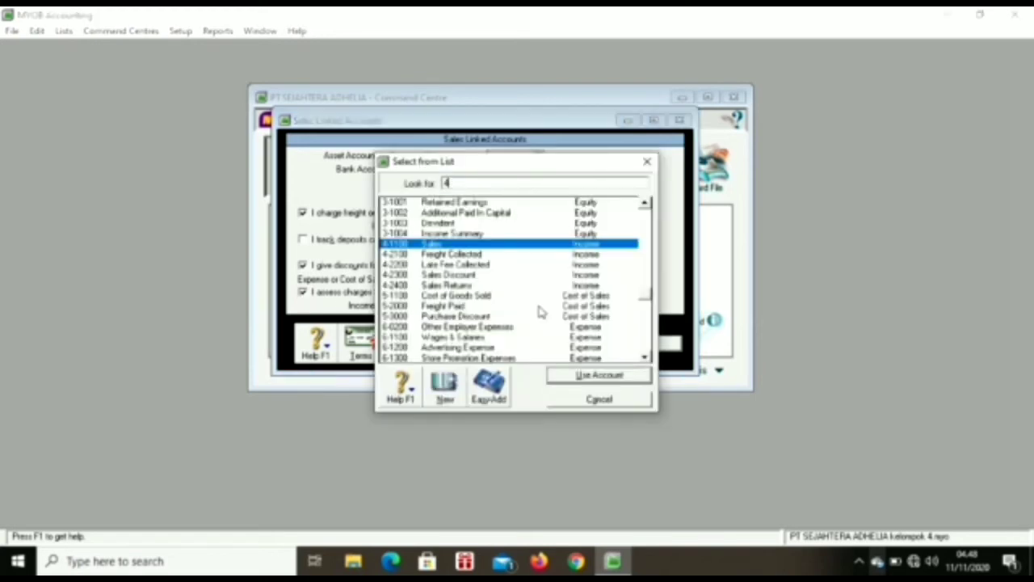
double_click(473, 267)
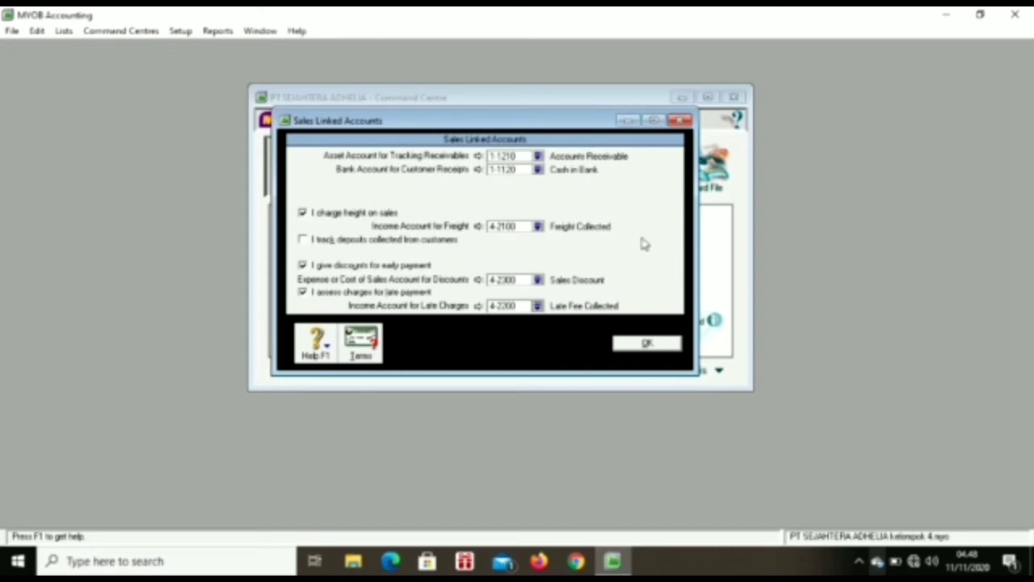
left_click(653, 346)
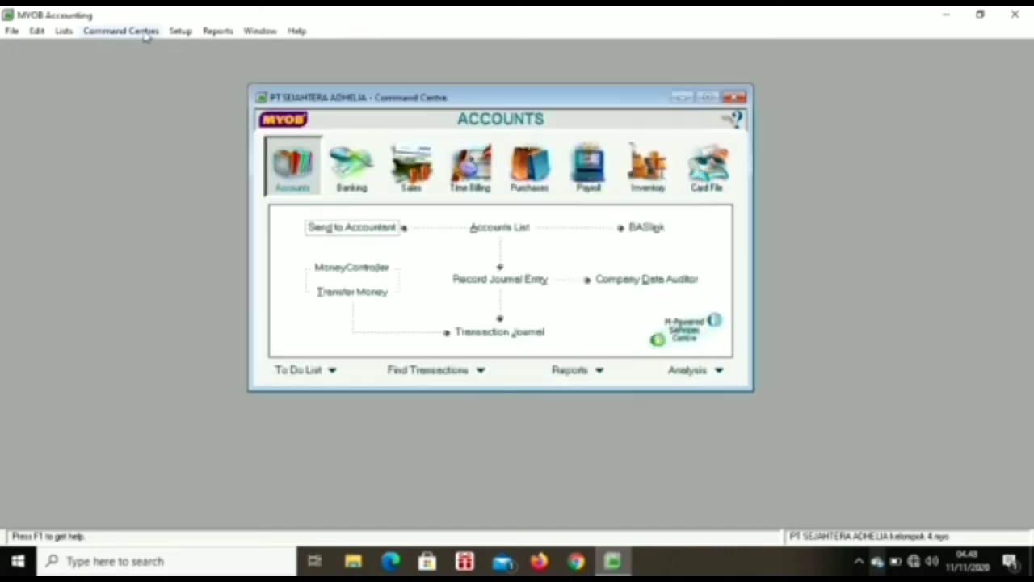
Step: In Purchases linked accounts, enable freight and link it to 5-2000 Freight Paid
left_click(180, 32)
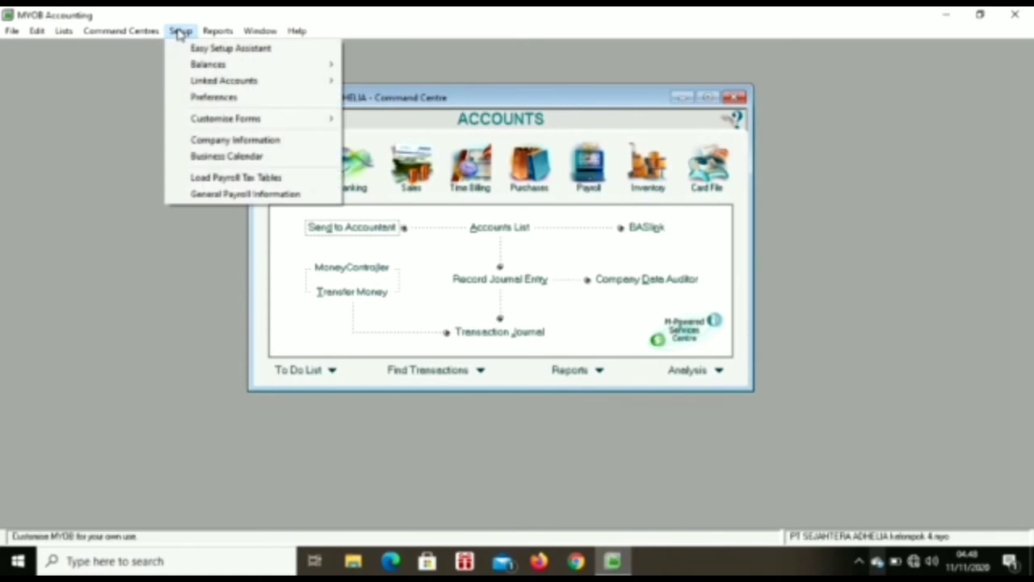
mouse_move(242, 81)
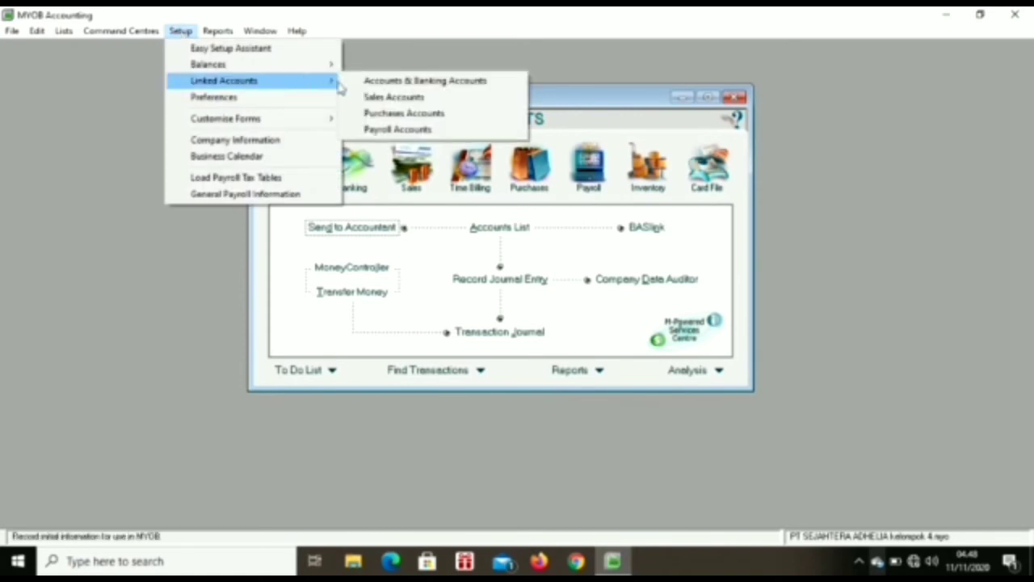
left_click(406, 121)
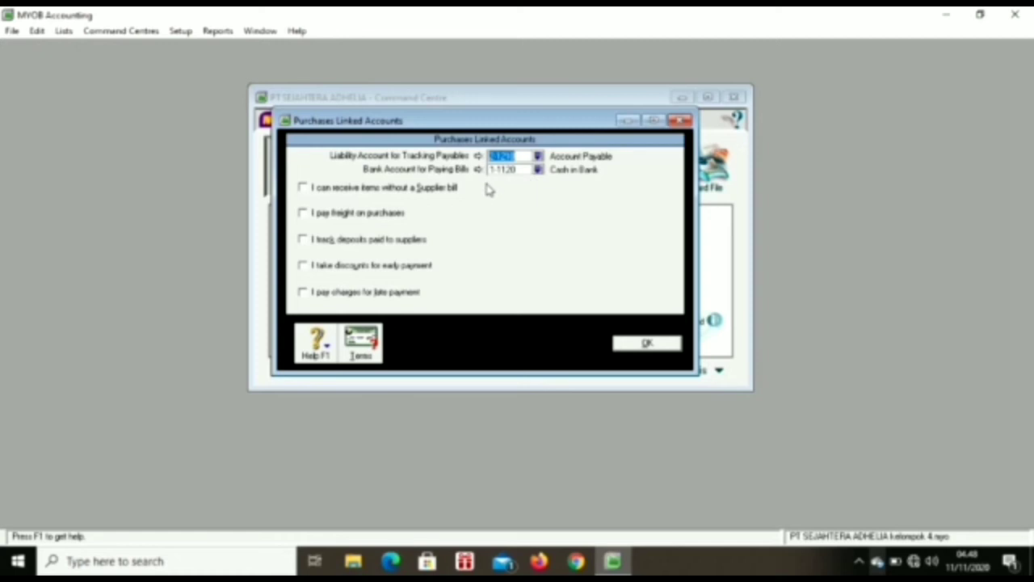
left_click(303, 214)
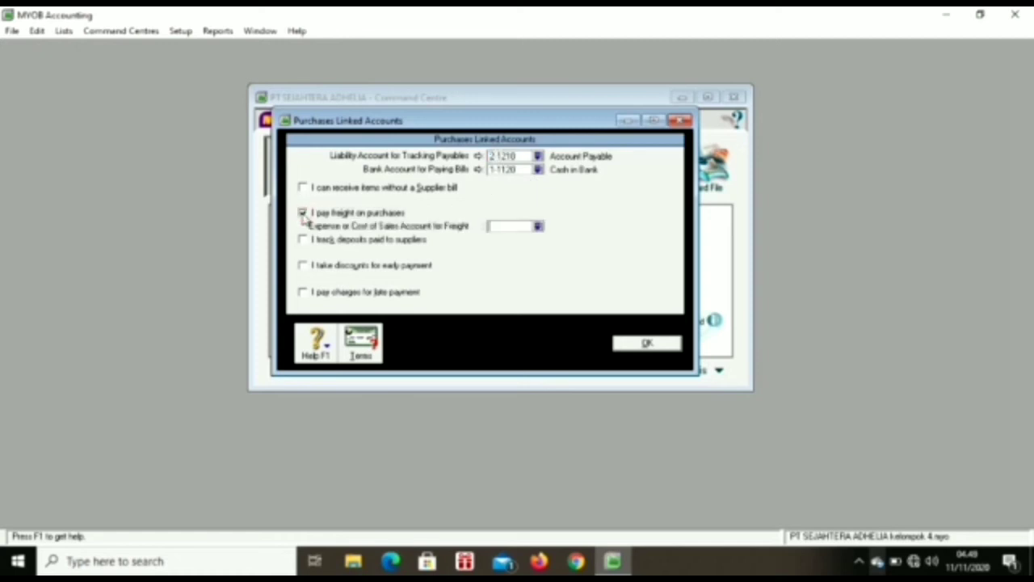
left_click(538, 227)
type("5-2000")
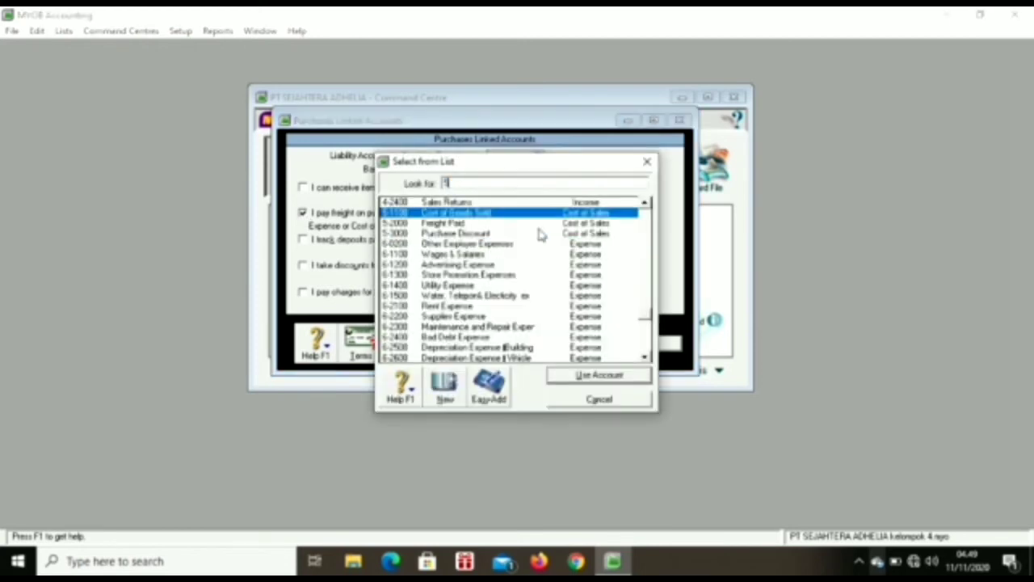
double_click(512, 227)
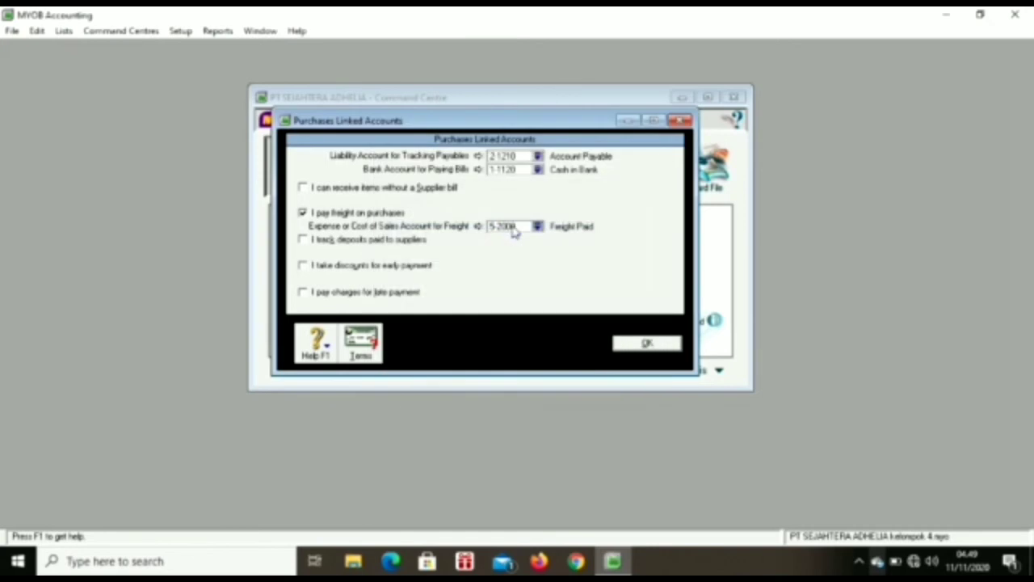
Step: Enable early-payment discounts linked to 5-3000 Purchase Discount
left_click(303, 267)
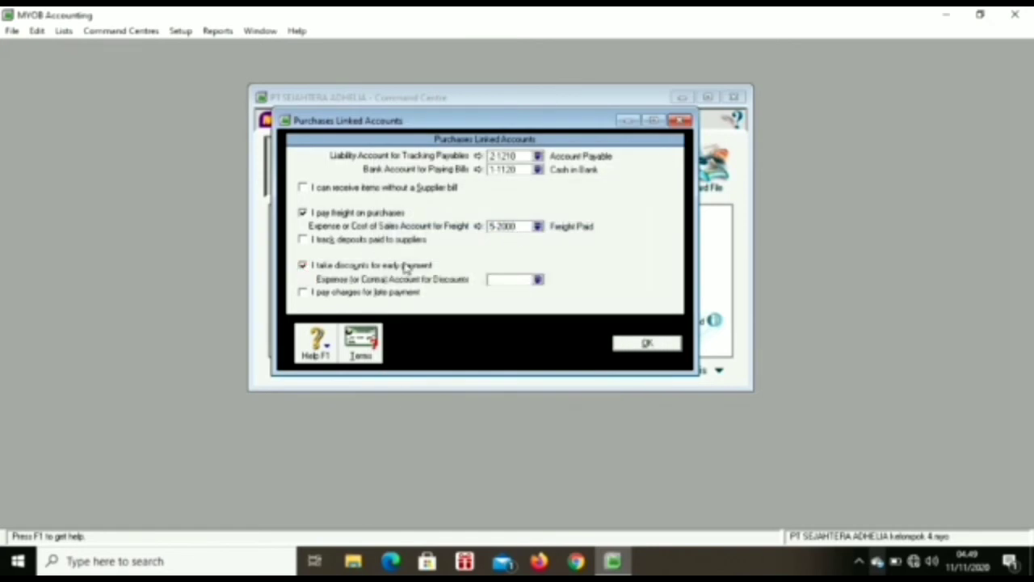
left_click(537, 280)
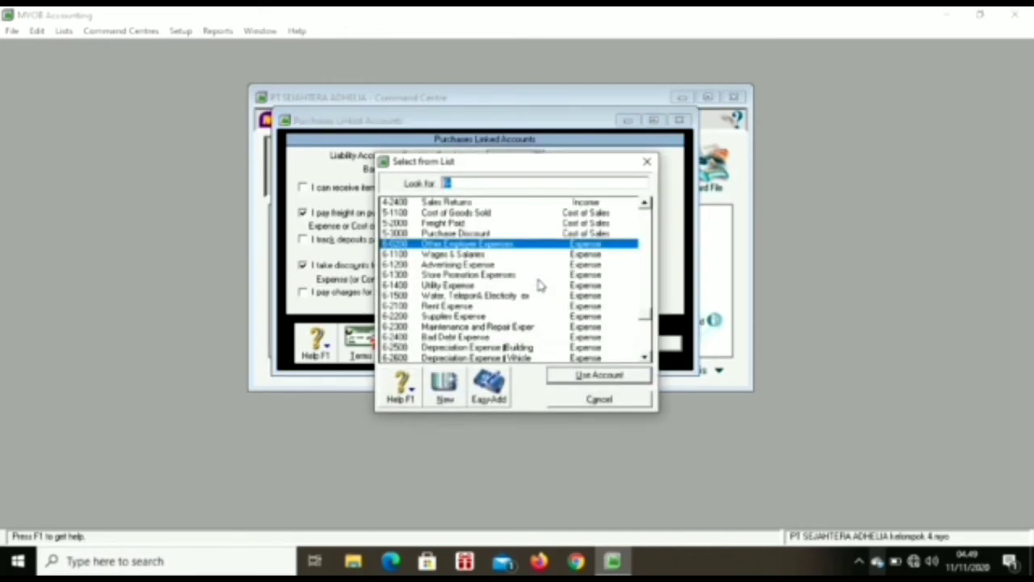
type("5")
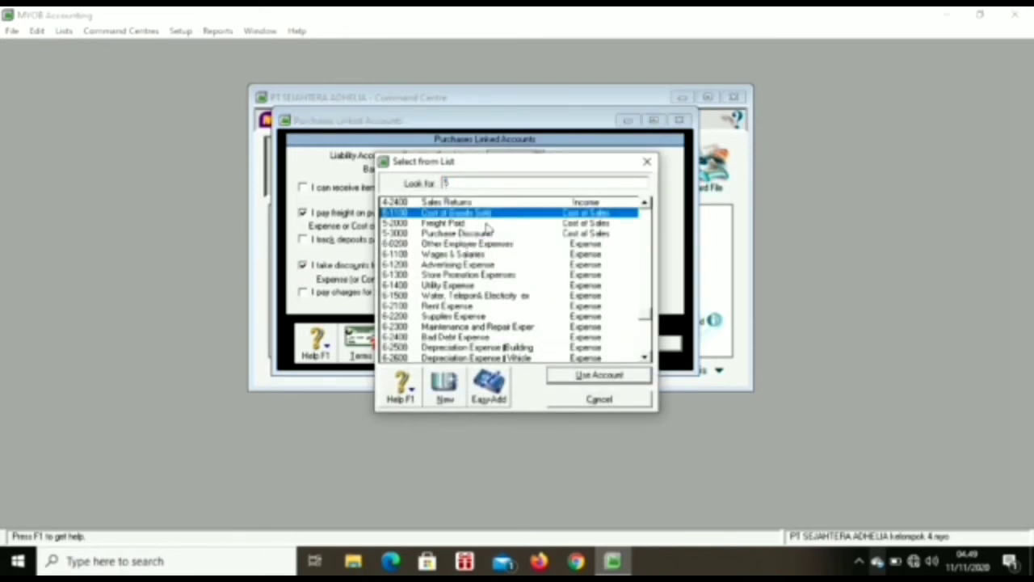
double_click(475, 234)
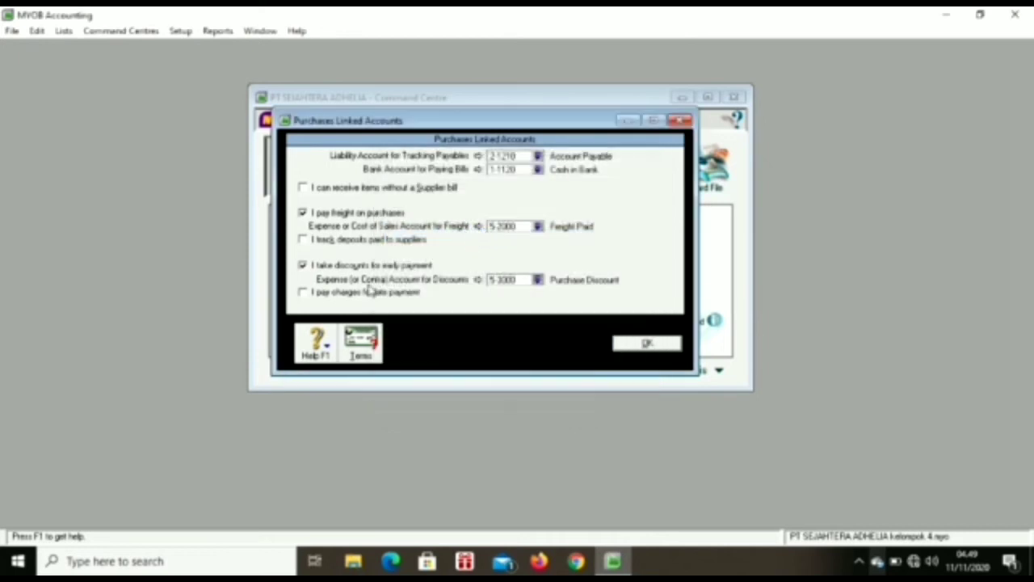
Step: Enable late-payment charges linked to 6-2900 Late Fee Expense and save the purchase links
left_click(305, 294)
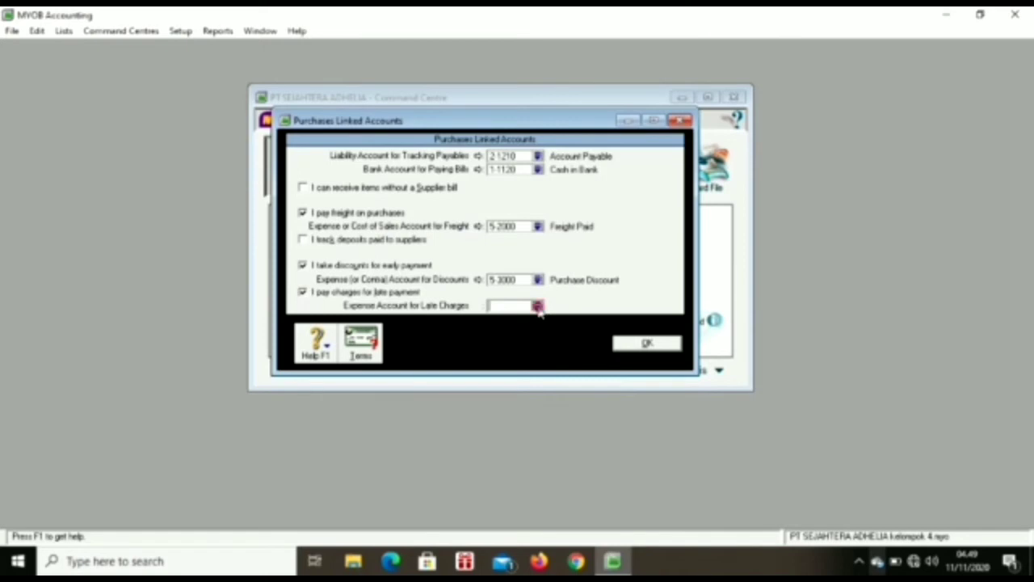
left_click(537, 306)
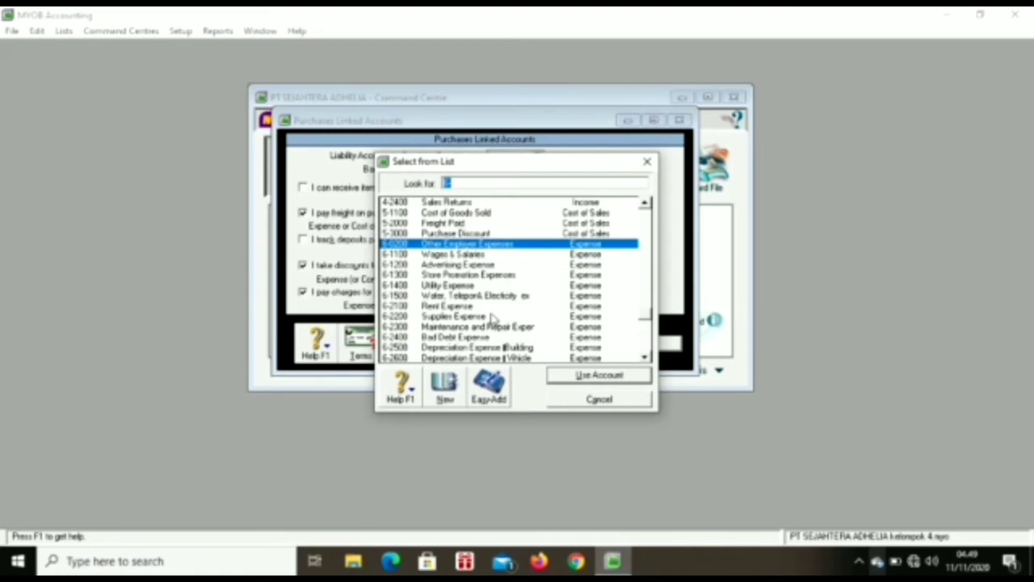
type("62")
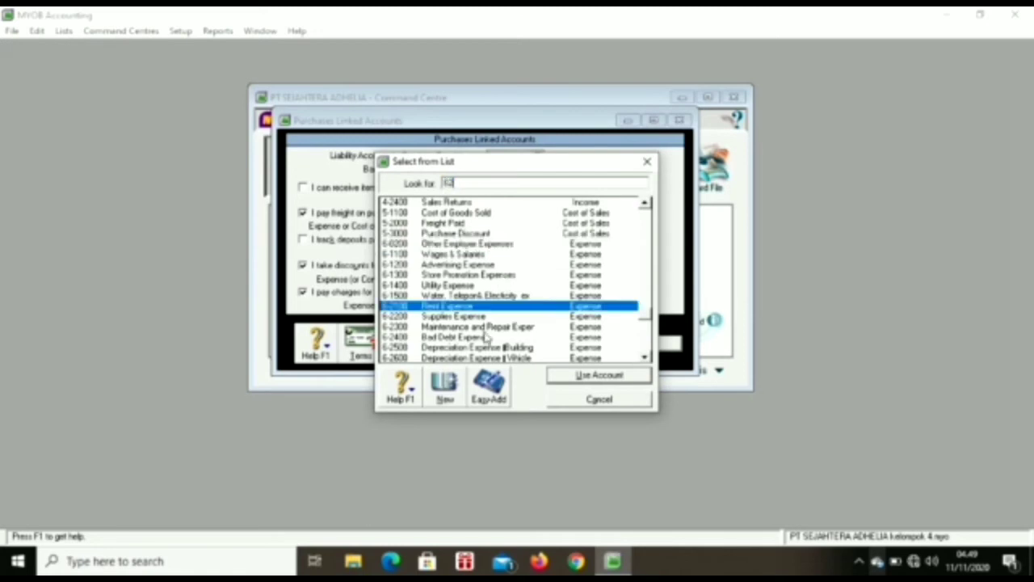
left_click(645, 356)
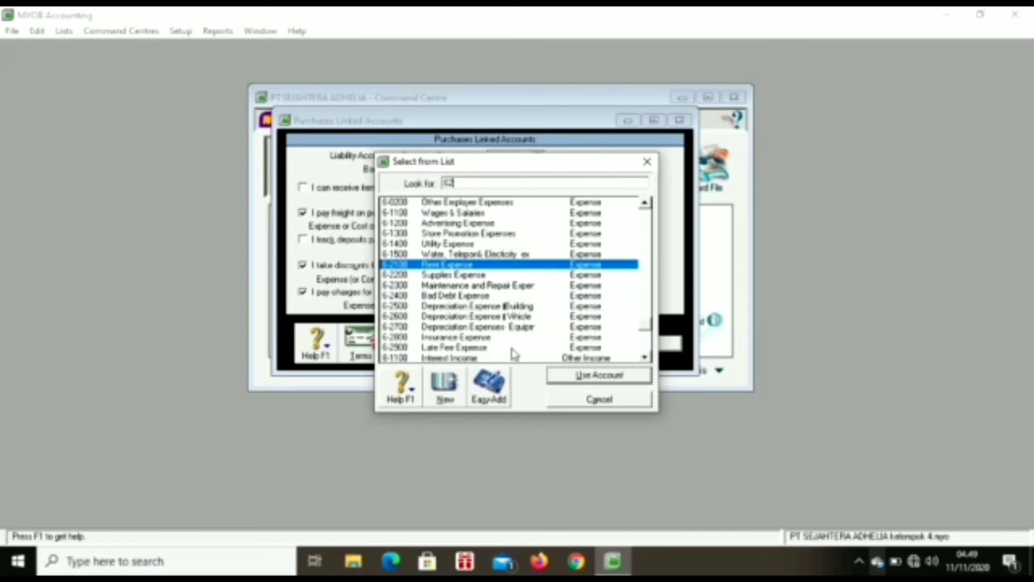
double_click(512, 349)
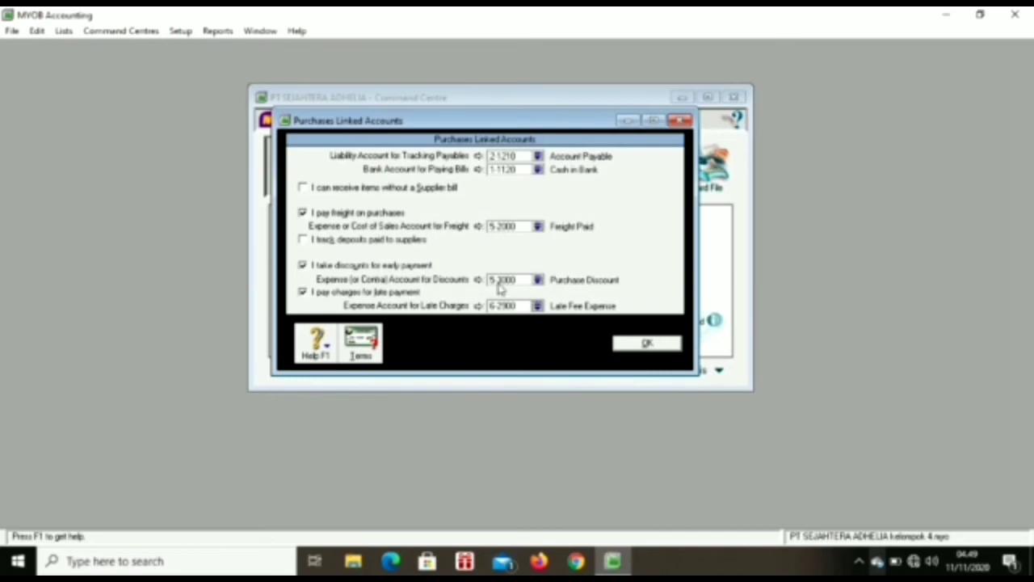
left_click(646, 343)
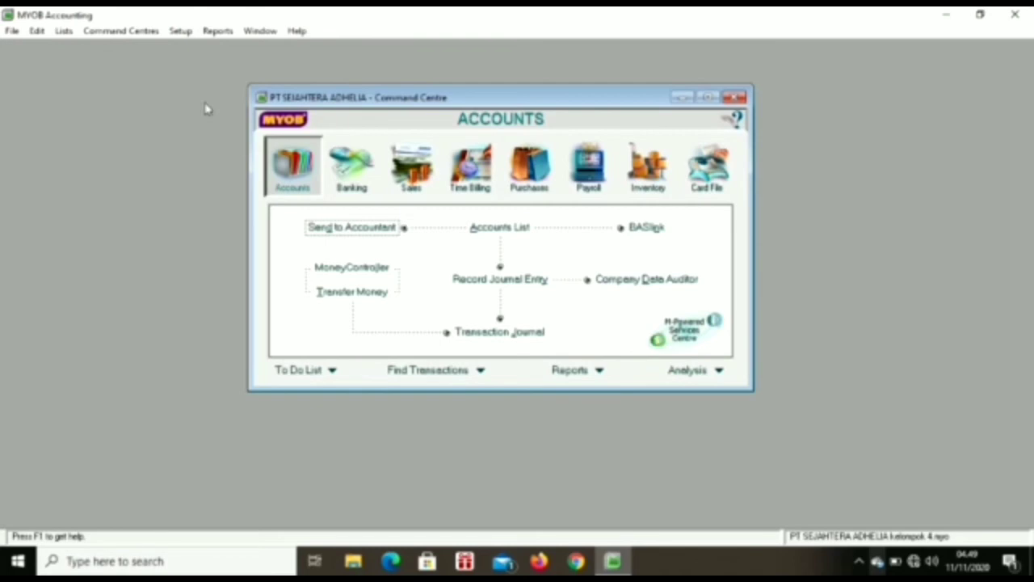
Step: Rename the GST tax code to PPN and begin retyping its description as 'Pajak Pertambahan Nilai'
left_click(63, 30)
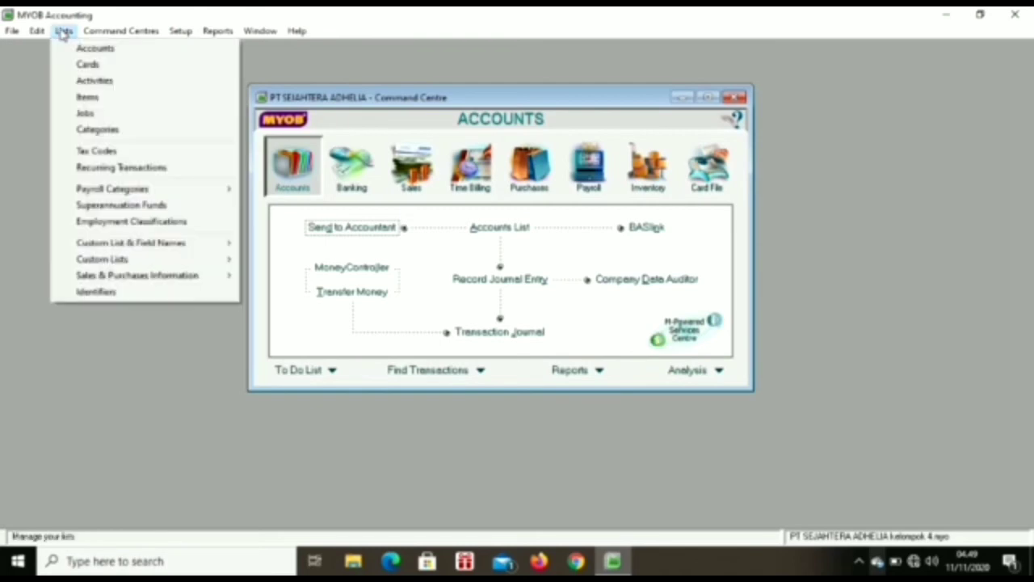
left_click(157, 156)
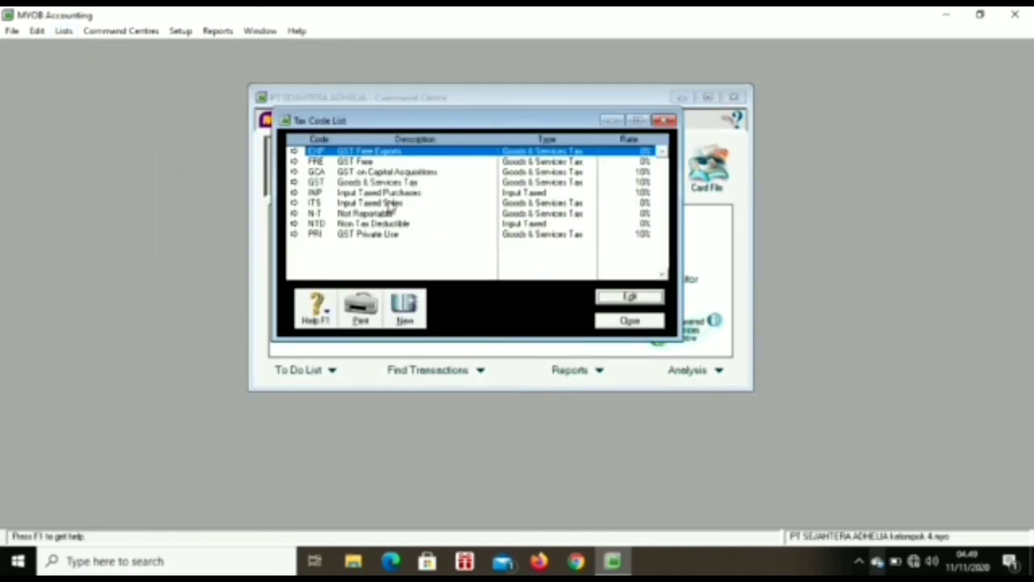
double_click(333, 182)
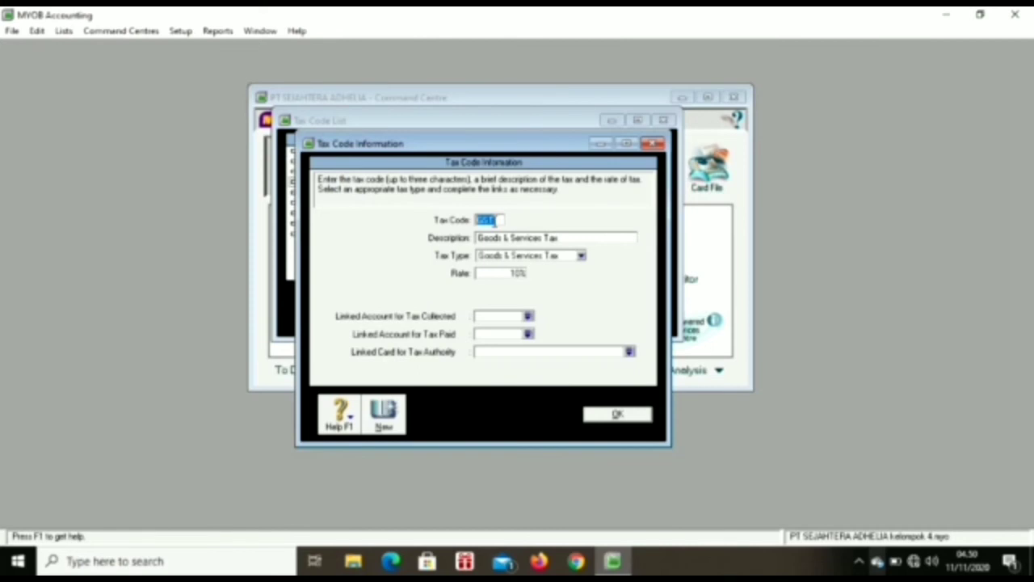
key("BackSpace")
left_click(525, 238)
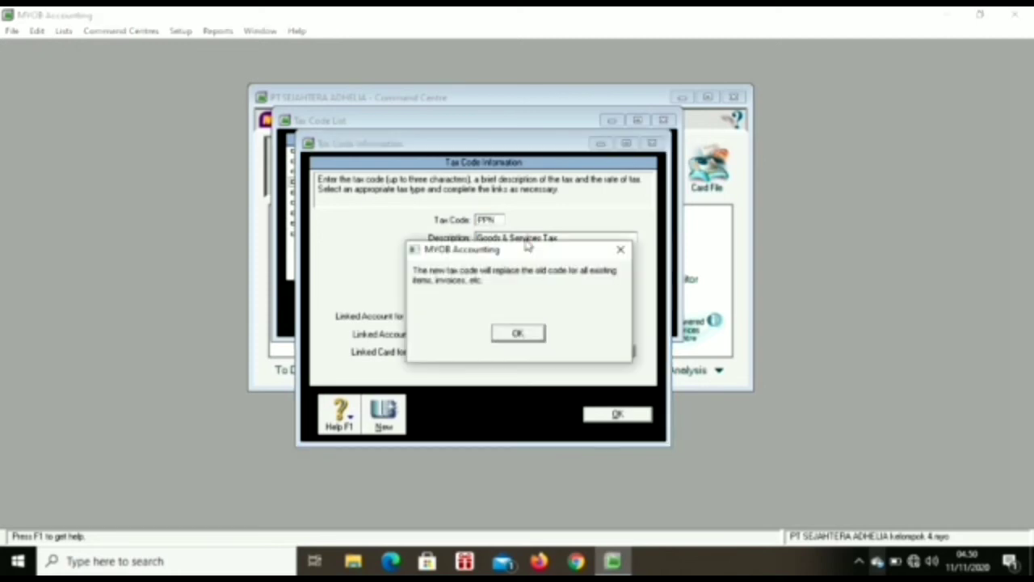
left_click(535, 336)
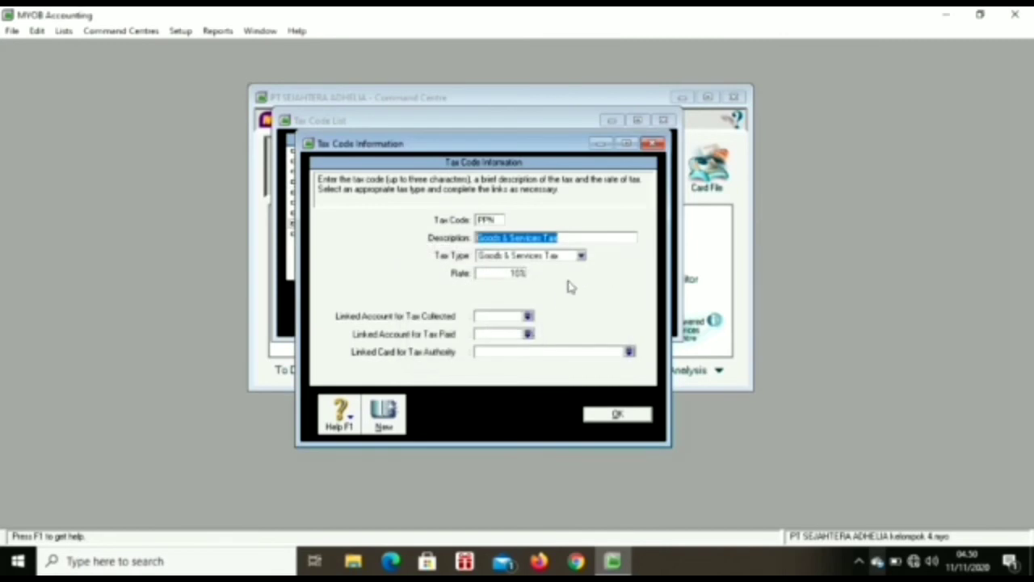
key("BackSpace")
type("Pajak P")
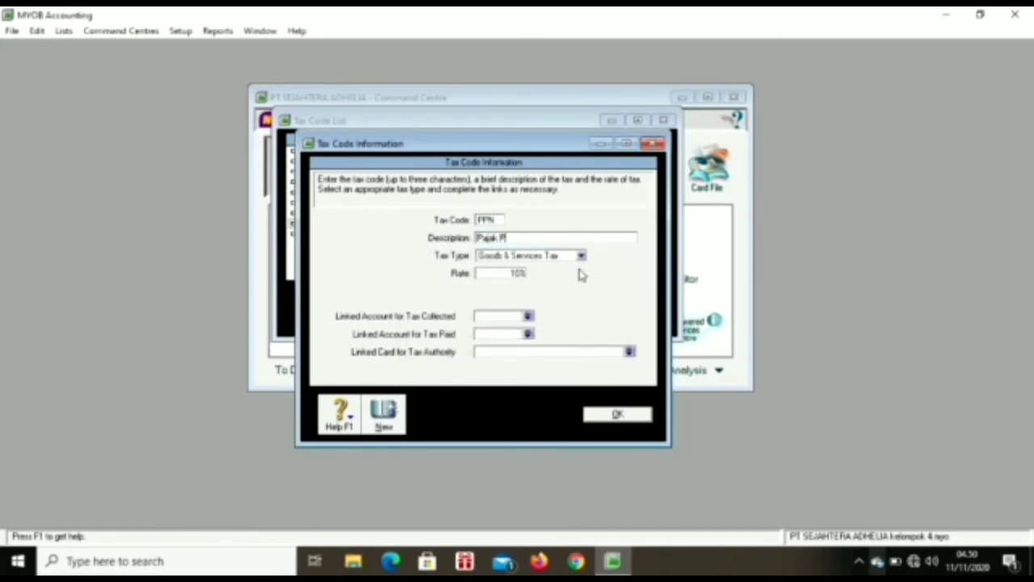
type("ertambahan Nilai")
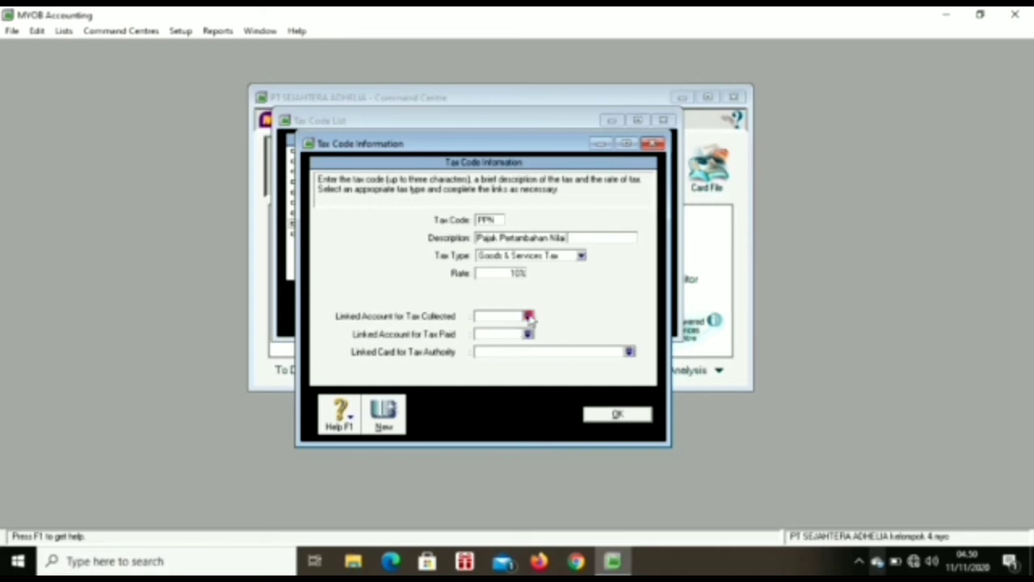
Step: Link PPN to 2-1213 for tax collected and 1-1430 Value Added Tax In for tax paid, then save
left_click(528, 317)
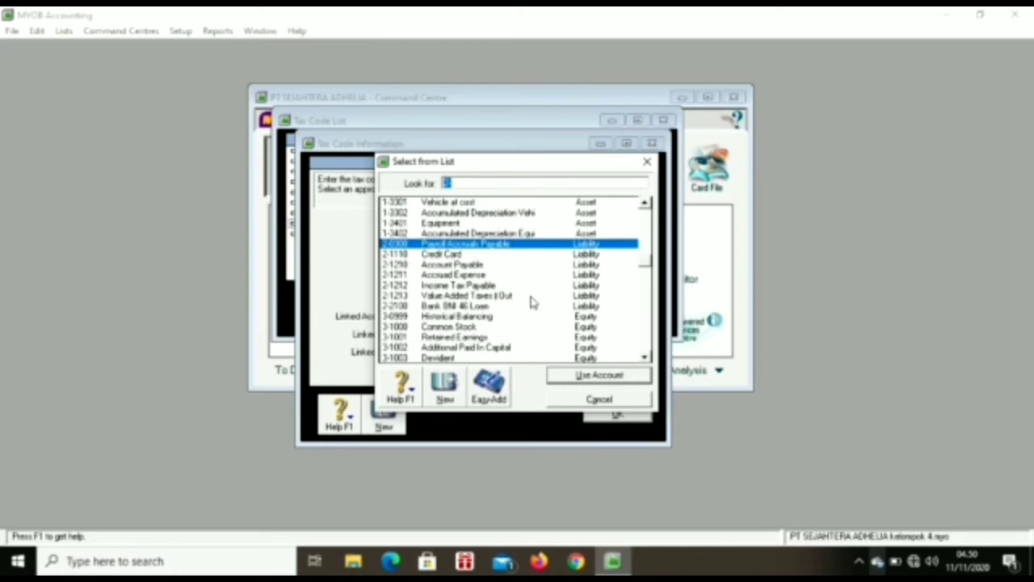
double_click(527, 295)
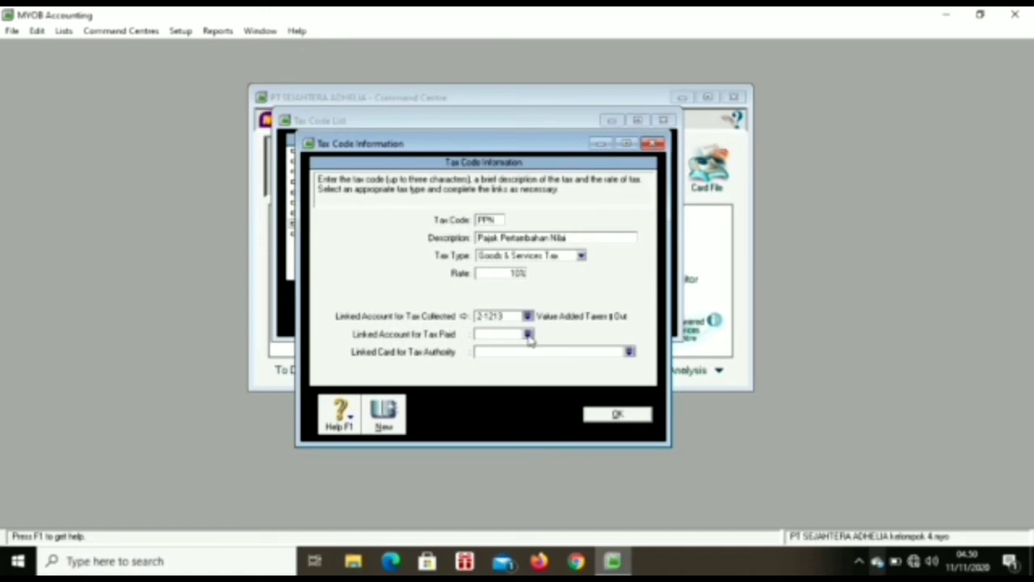
left_click(528, 334)
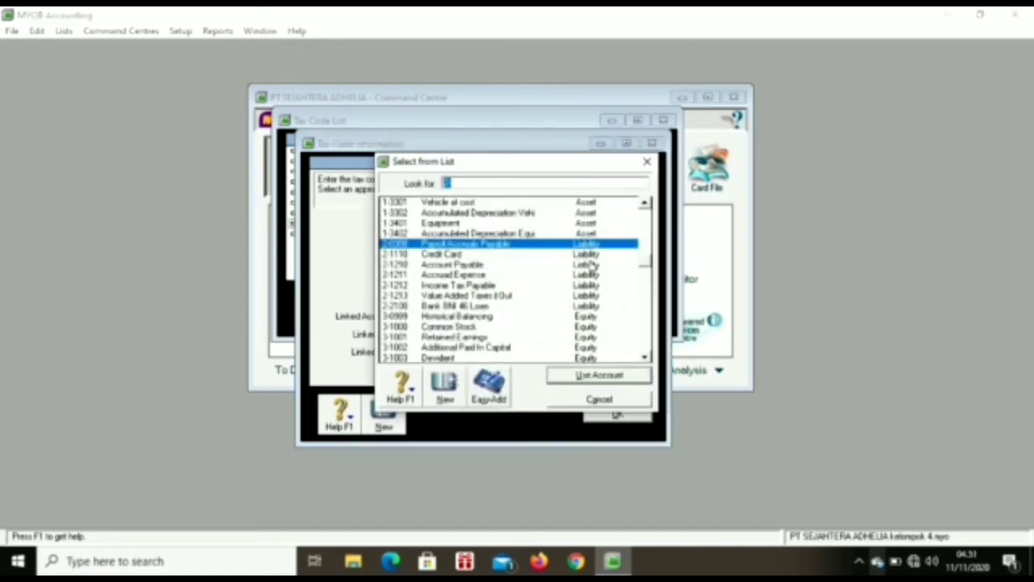
left_click(648, 358)
left_click_drag(647, 358, 647, 357)
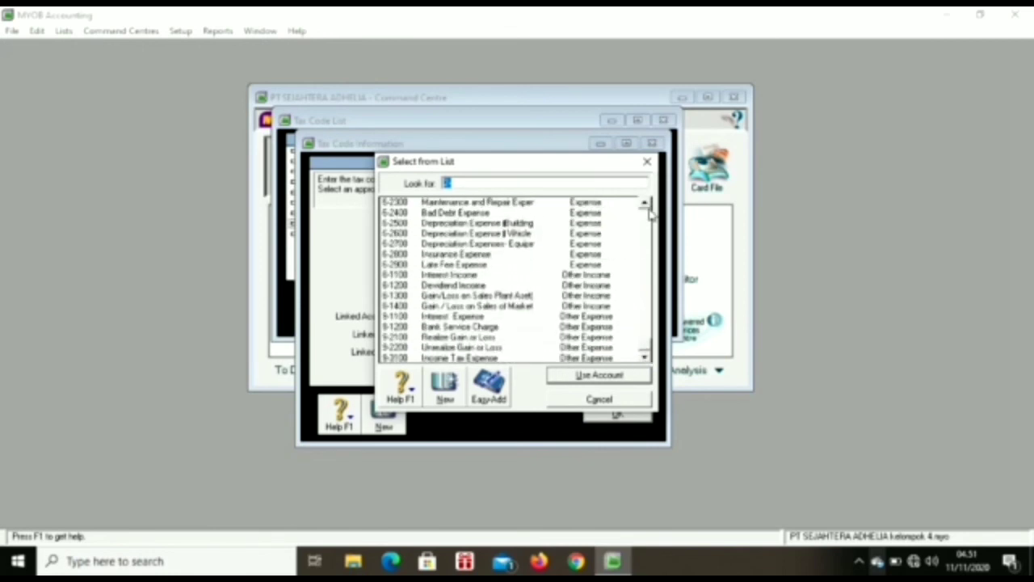
type("1")
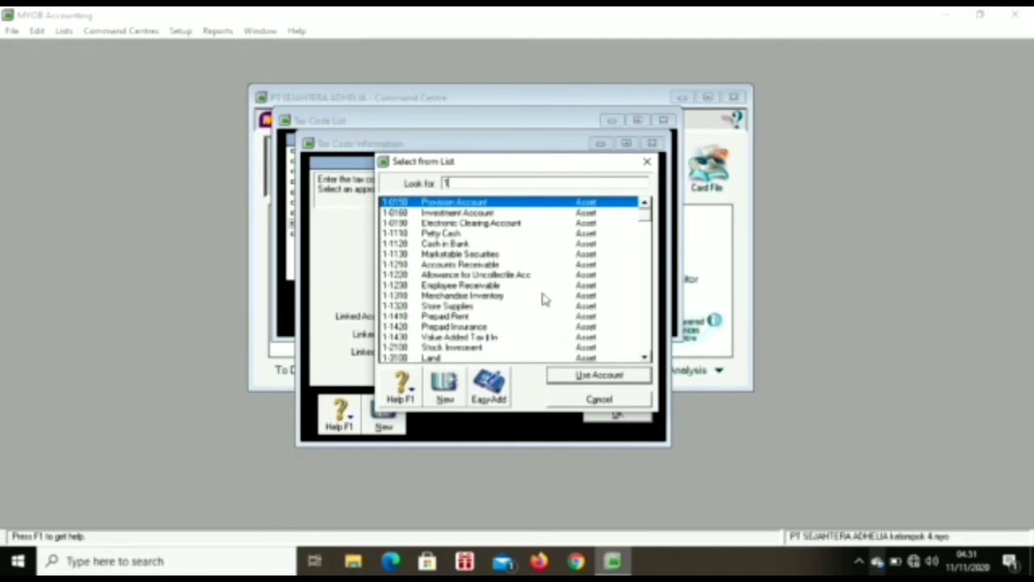
double_click(523, 337)
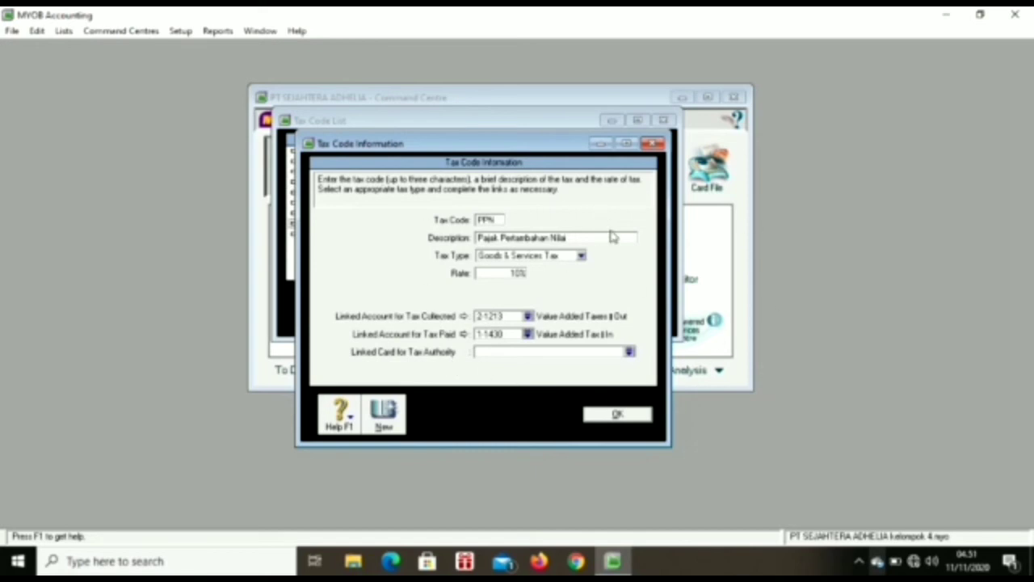
left_click(618, 415)
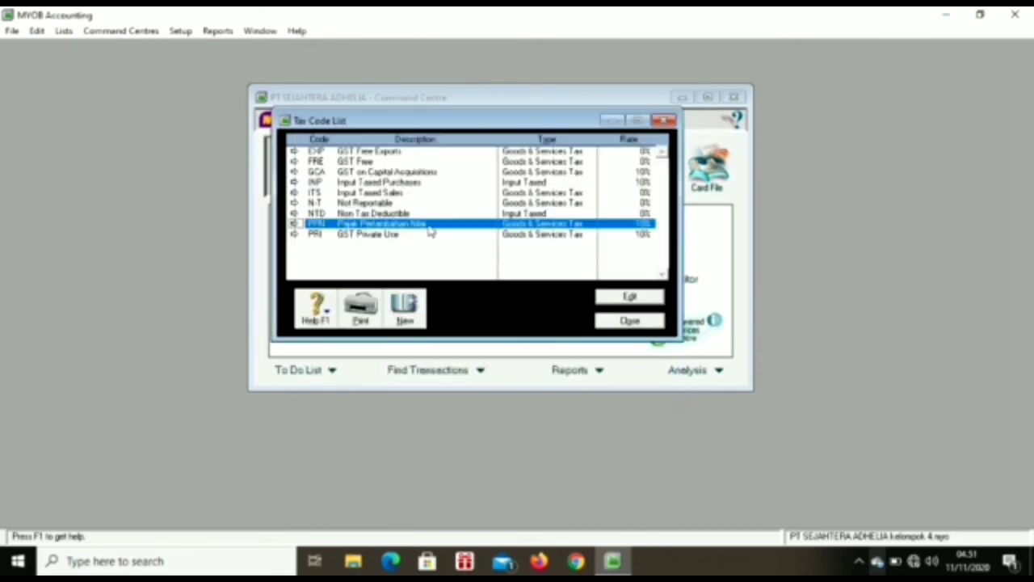
Step: Close the Tax Code List, with the customer and supplier Word document open alongside MYOB
left_click(417, 203)
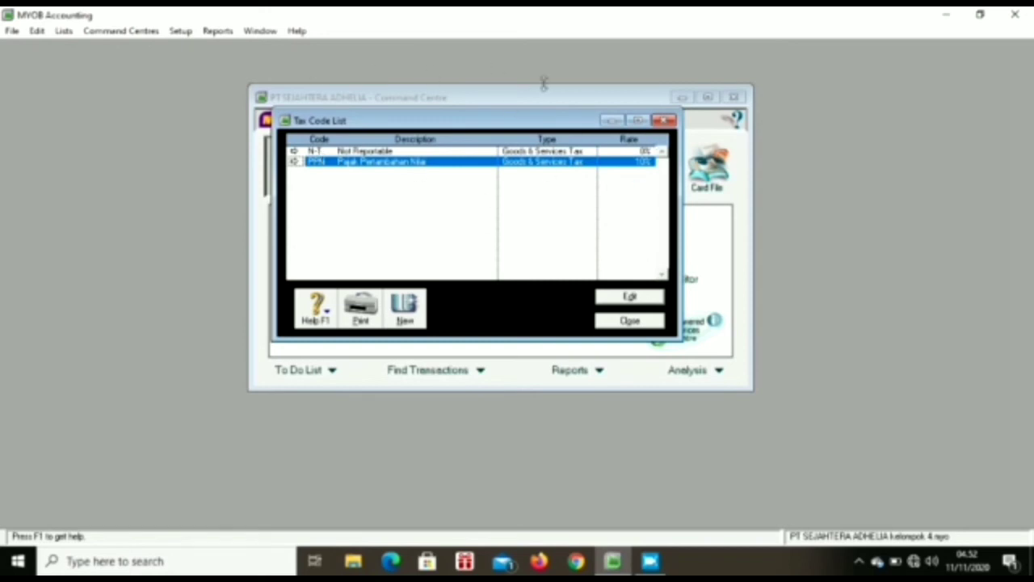
left_click(631, 321)
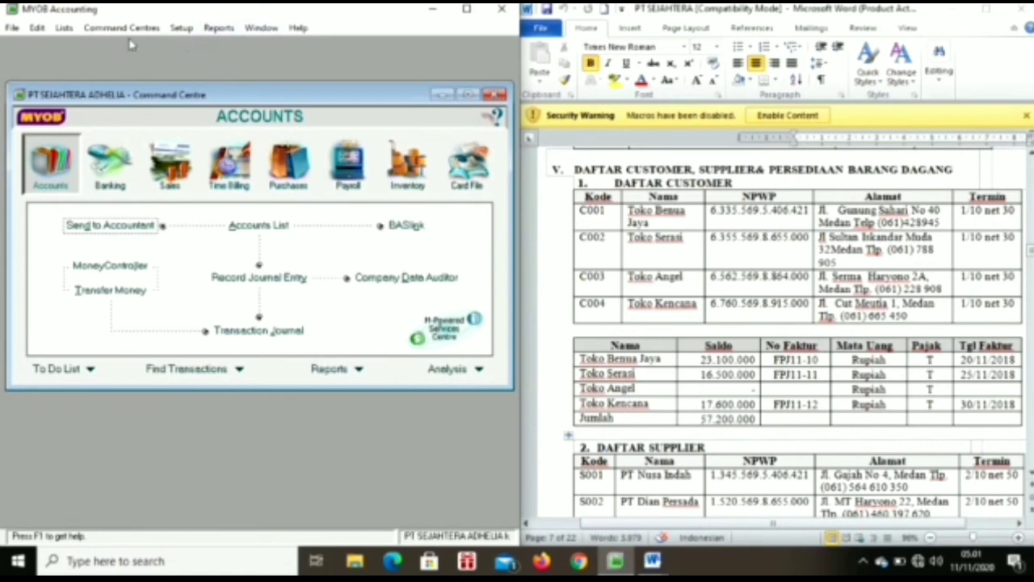
Step: Start the Sales Easy Setup Assistant and pick the Item layout as the default for sales
left_click(182, 28)
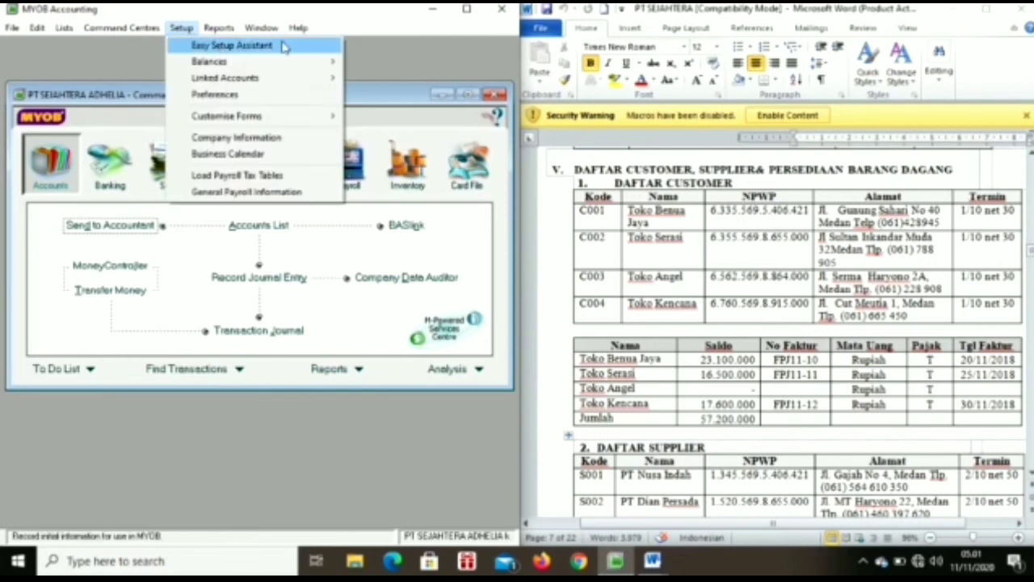
left_click(281, 45)
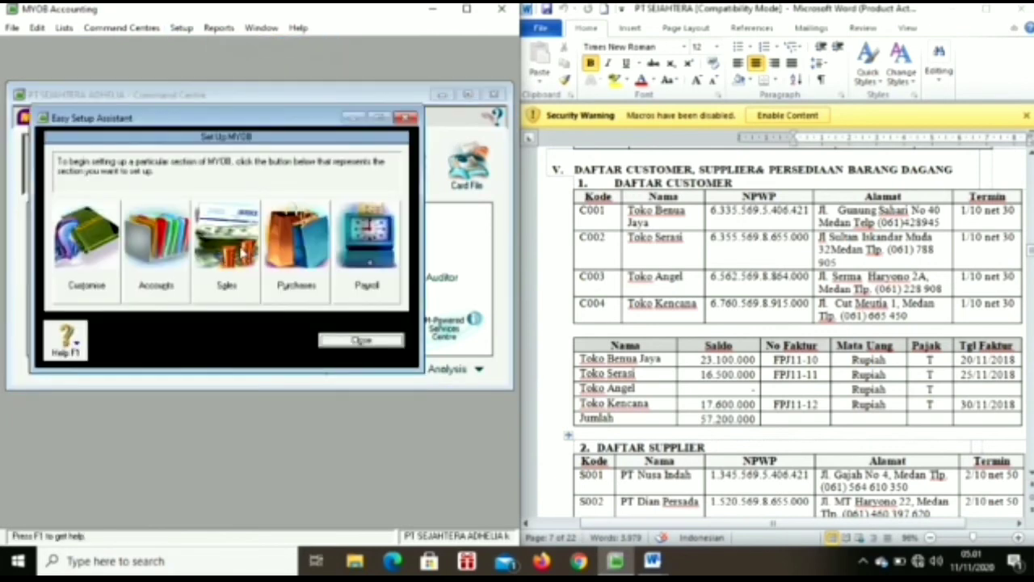
left_click(219, 251)
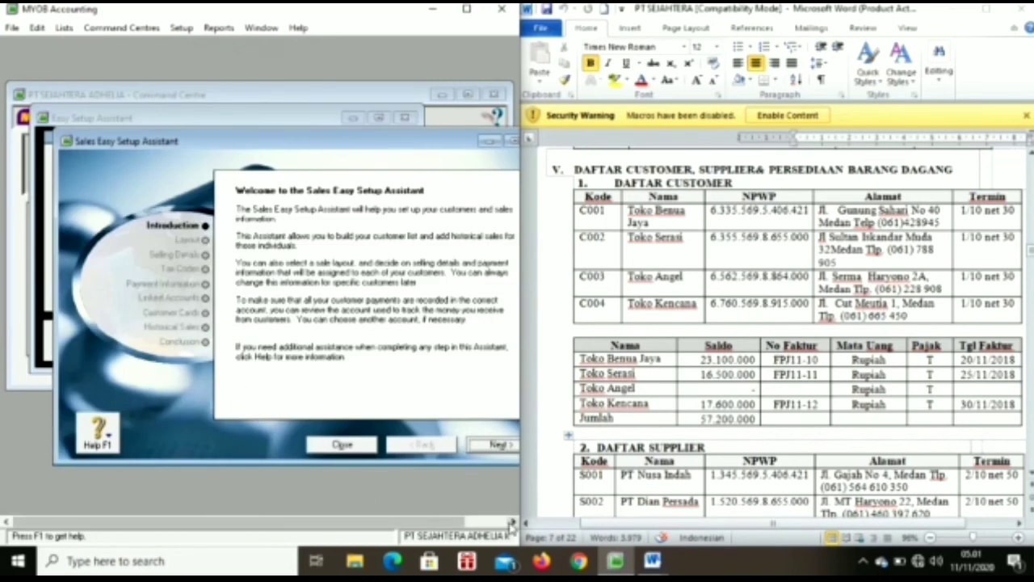
left_click(513, 523)
left_click(450, 446)
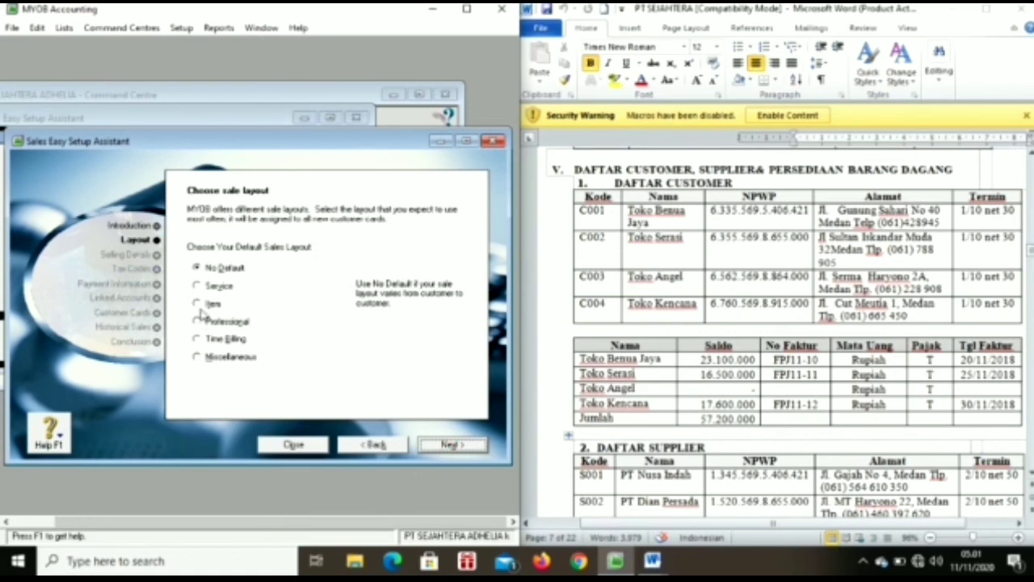
left_click(197, 304)
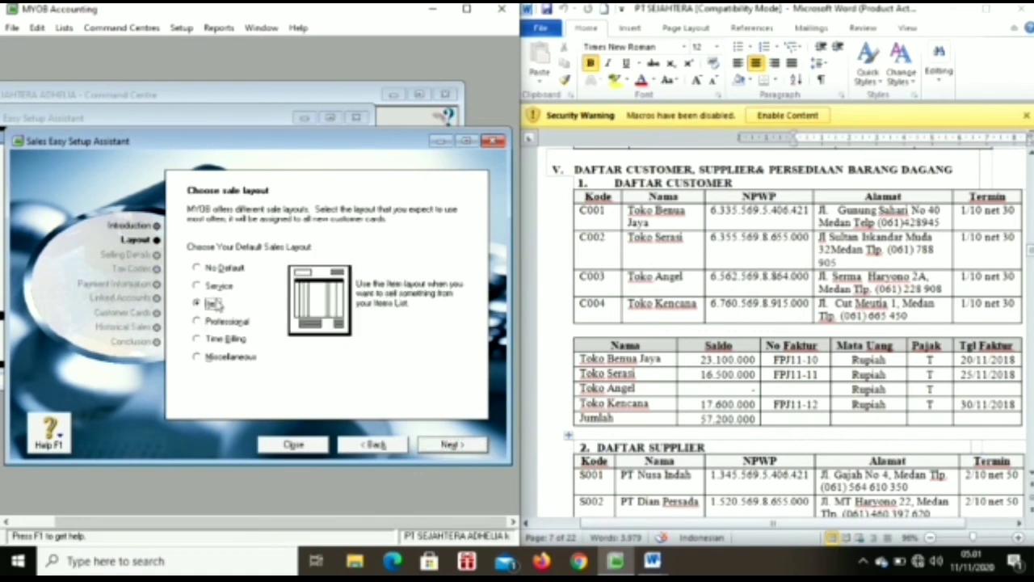
left_click(458, 445)
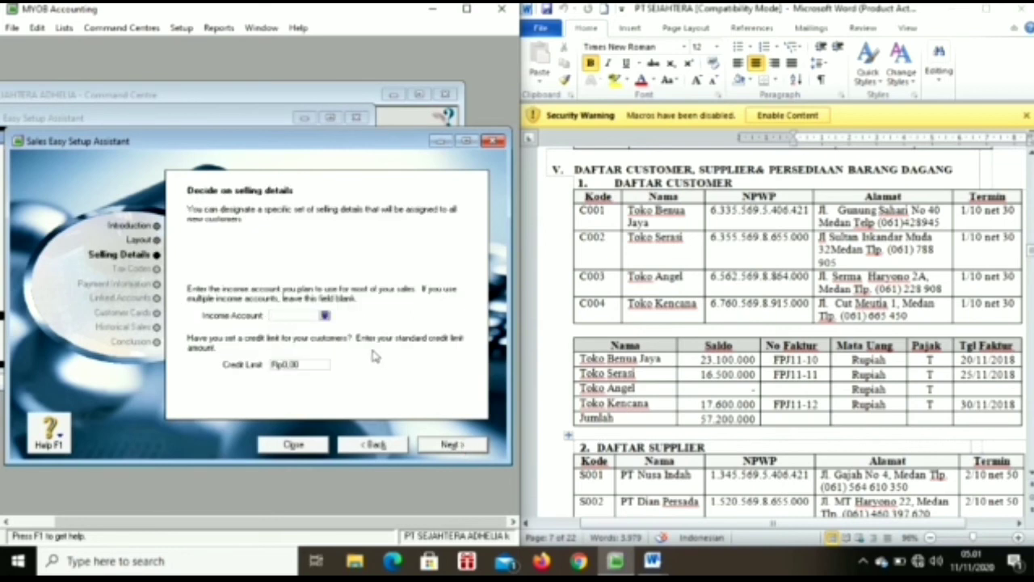
Step: Use 4-1100 Sales for income, keep PPN for customers, and set freight tax code to N-T
left_click(325, 316)
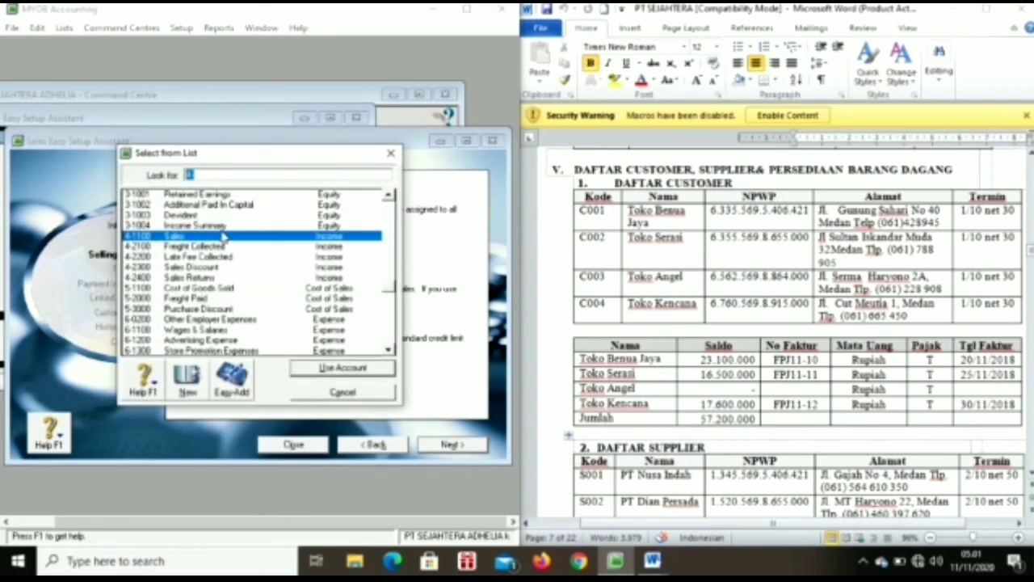
double_click(223, 237)
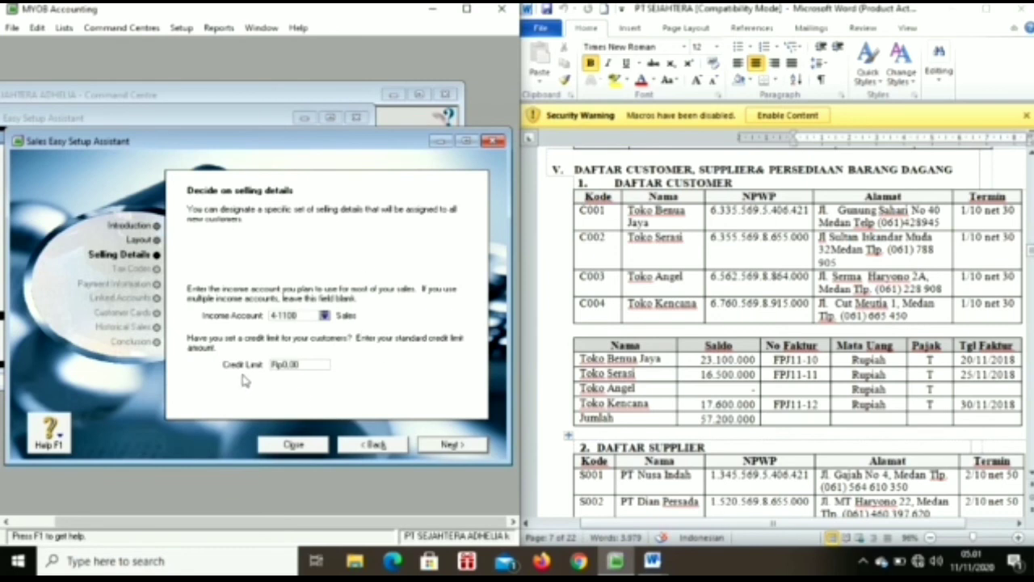
left_click(450, 446)
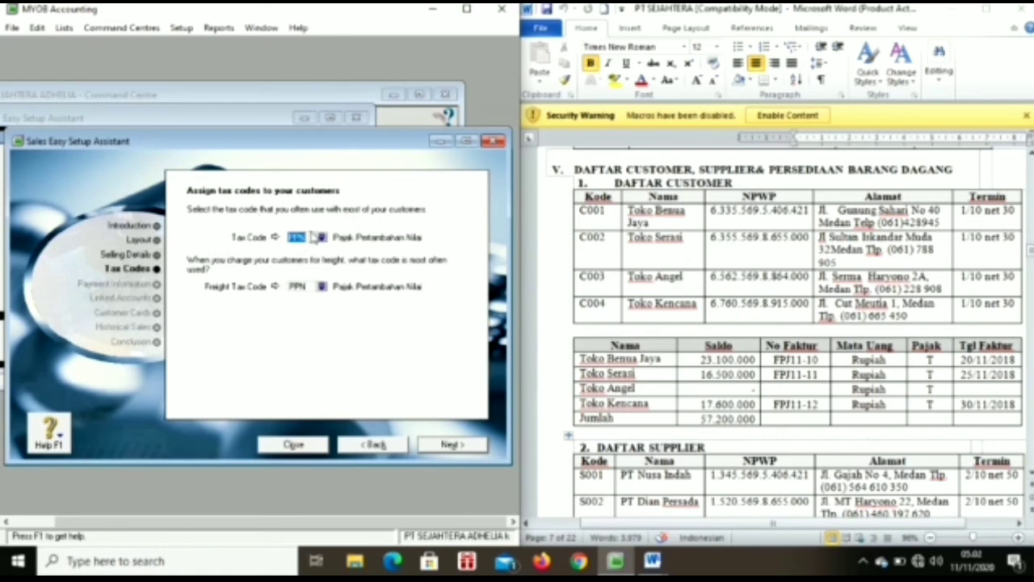
left_click(312, 236)
left_click(322, 286)
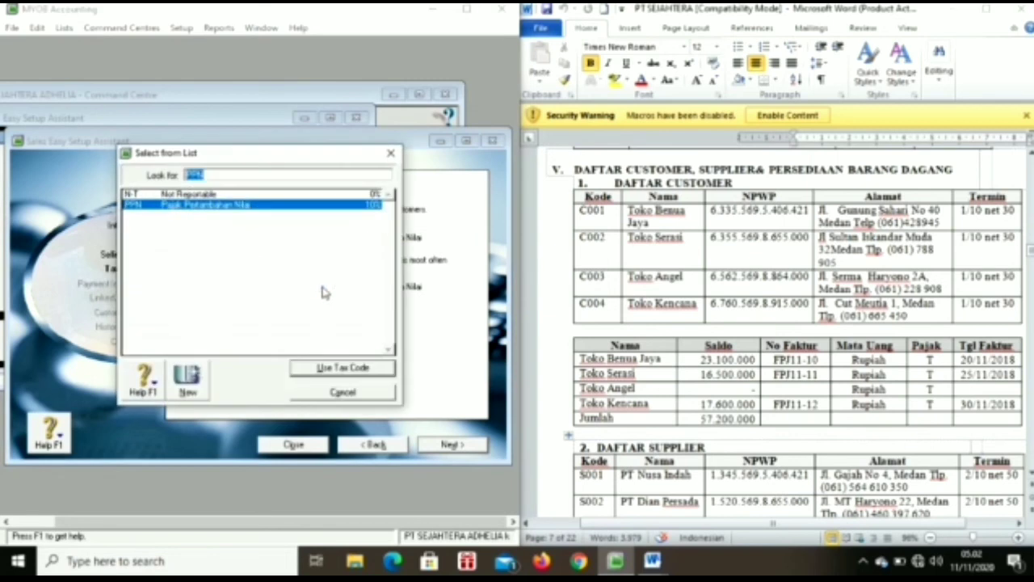
double_click(297, 194)
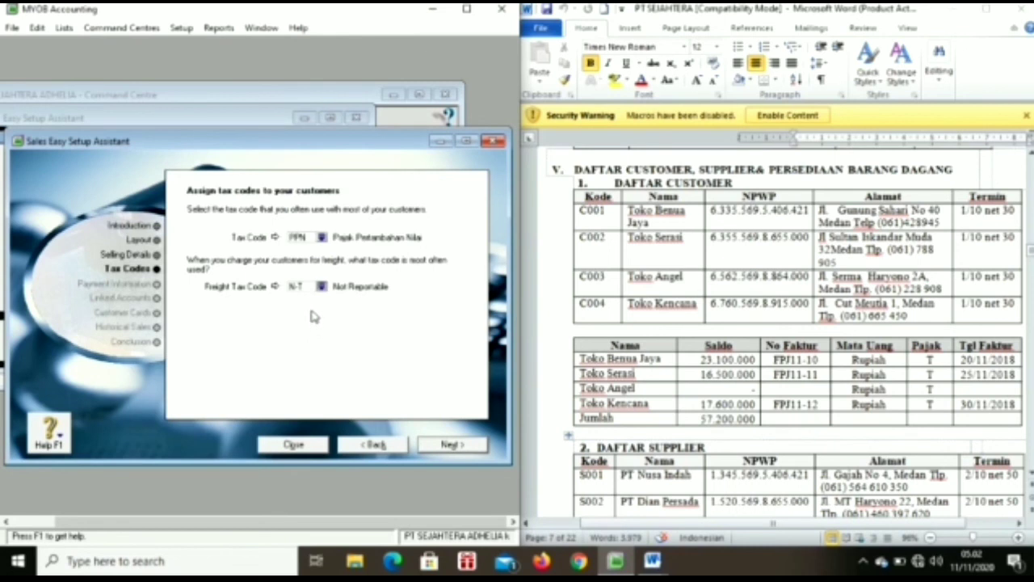
left_click(450, 445)
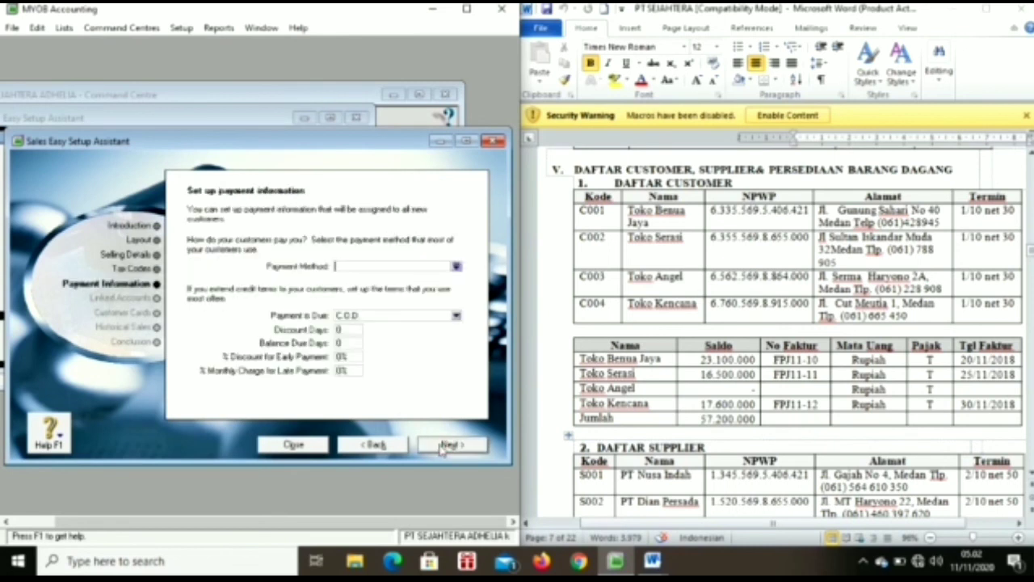
Step: Set the payment method to Cheque with payment due in a given number of days
left_click(457, 267)
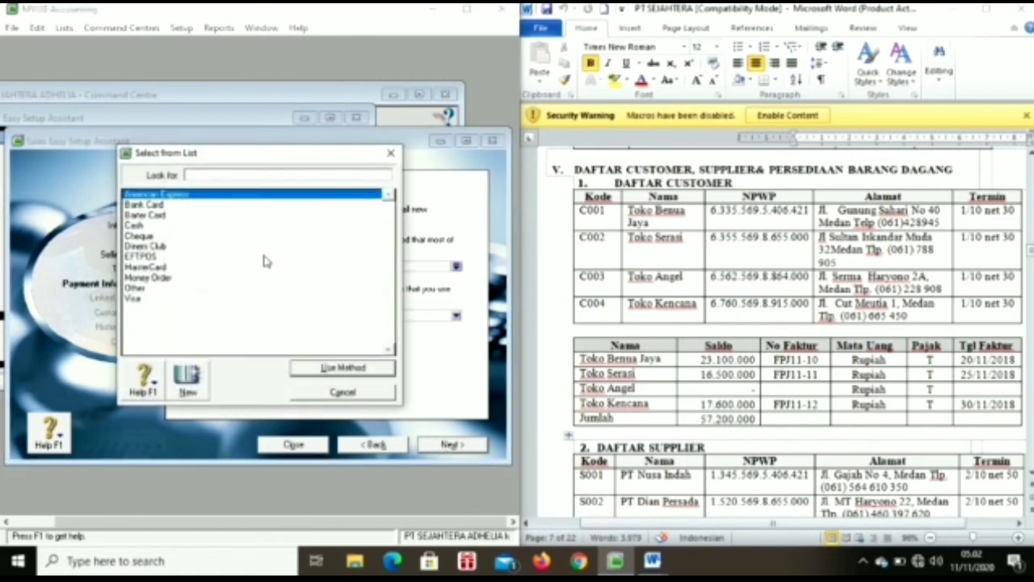
double_click(206, 235)
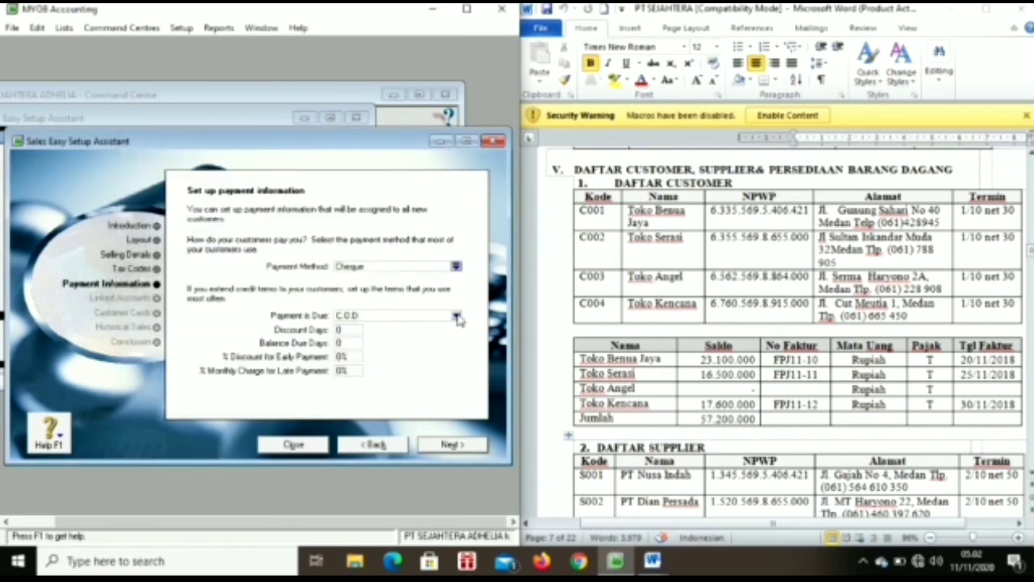
left_click(457, 316)
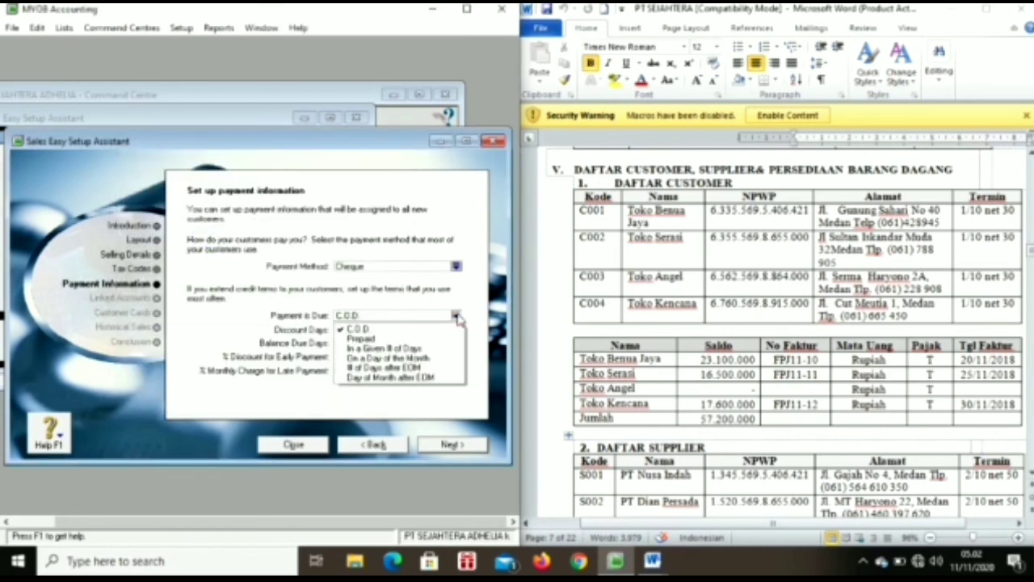
left_click(431, 349)
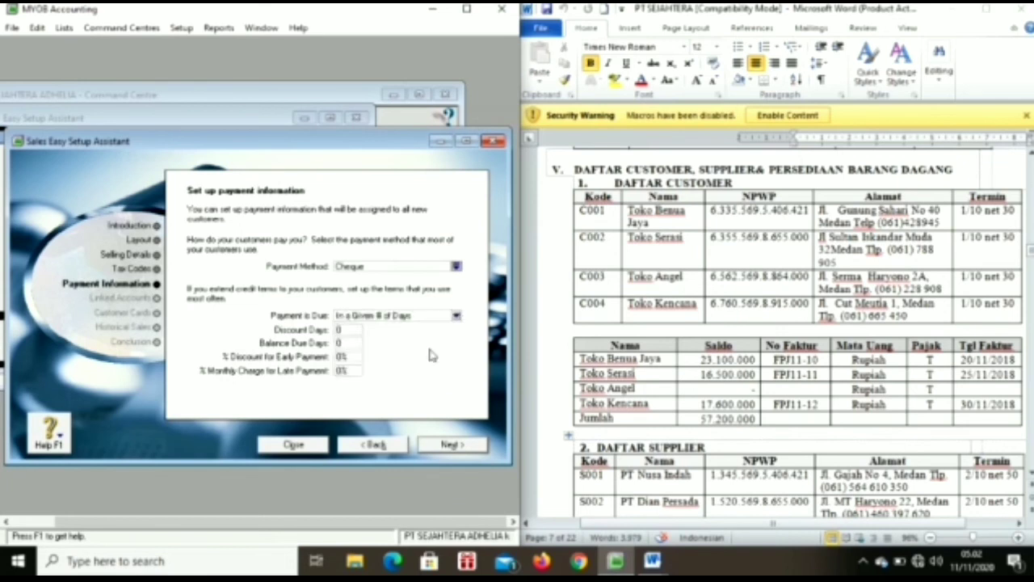
Step: Enter 10 discount days, 30 balance days, 1% early discount and 1% monthly late charge
left_click(360, 328)
left_click(357, 343)
left_click(341, 359)
left_click(344, 371)
type("1")
left_click(452, 451)
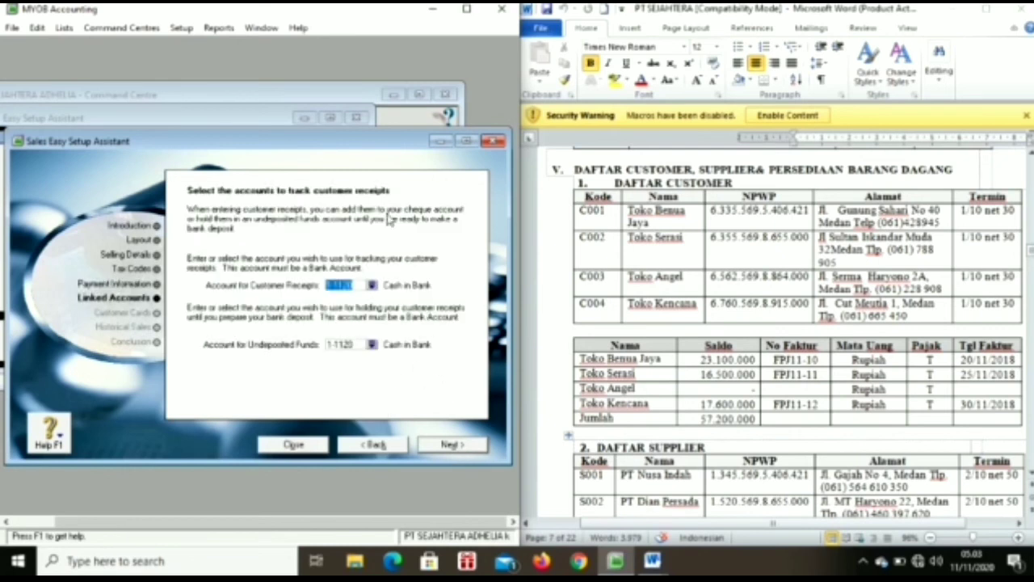
left_click(457, 447)
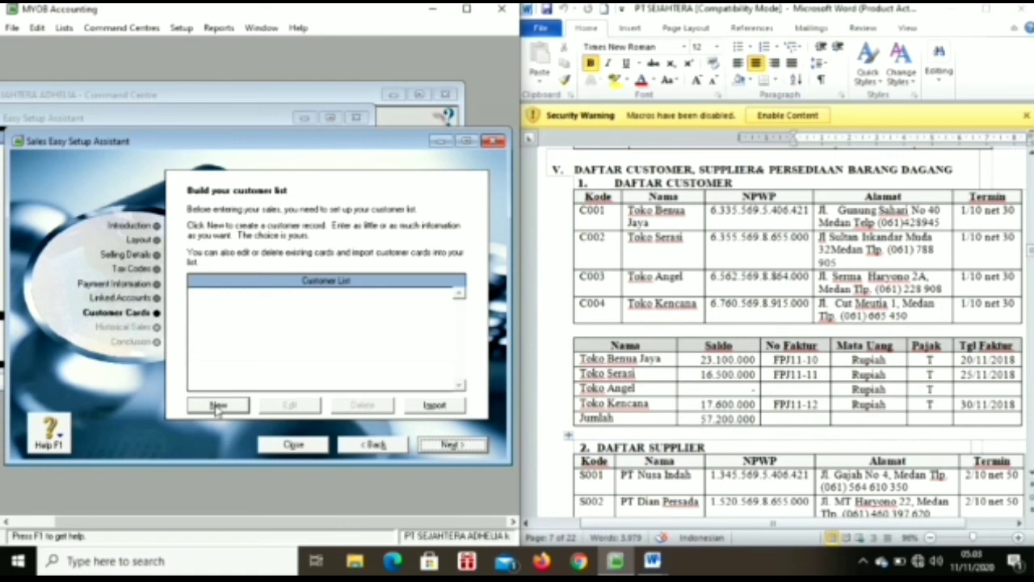
Step: Start a new customer card named Toko Benua Jaya with card ID C001
left_click(217, 406)
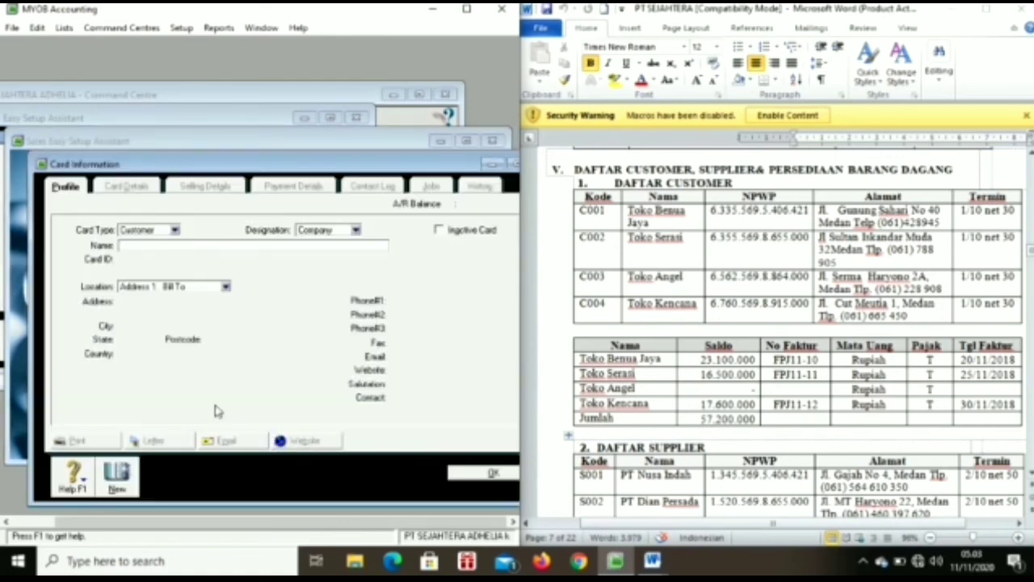
left_click(632, 215)
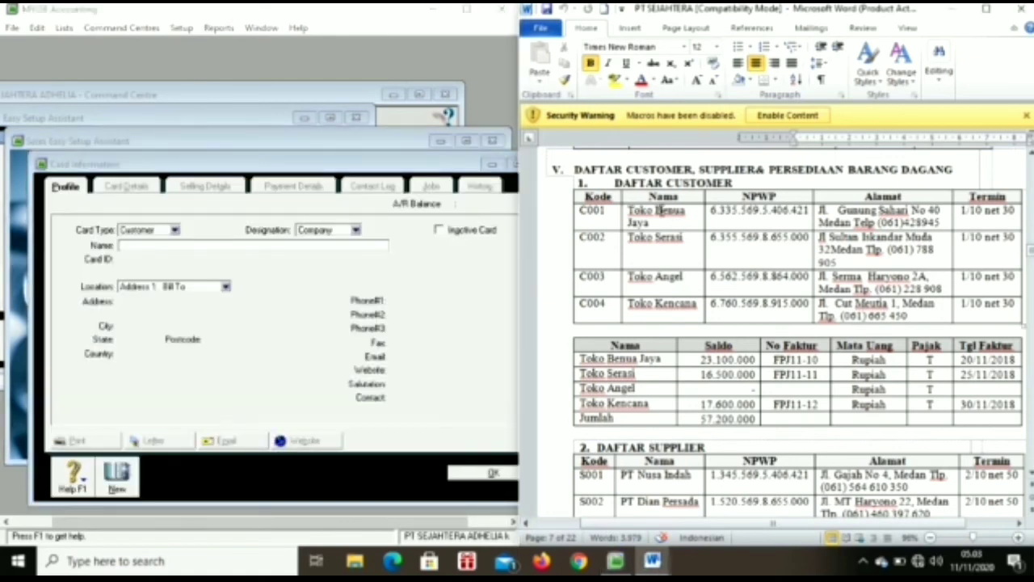
left_click_drag(627, 211, 667, 223)
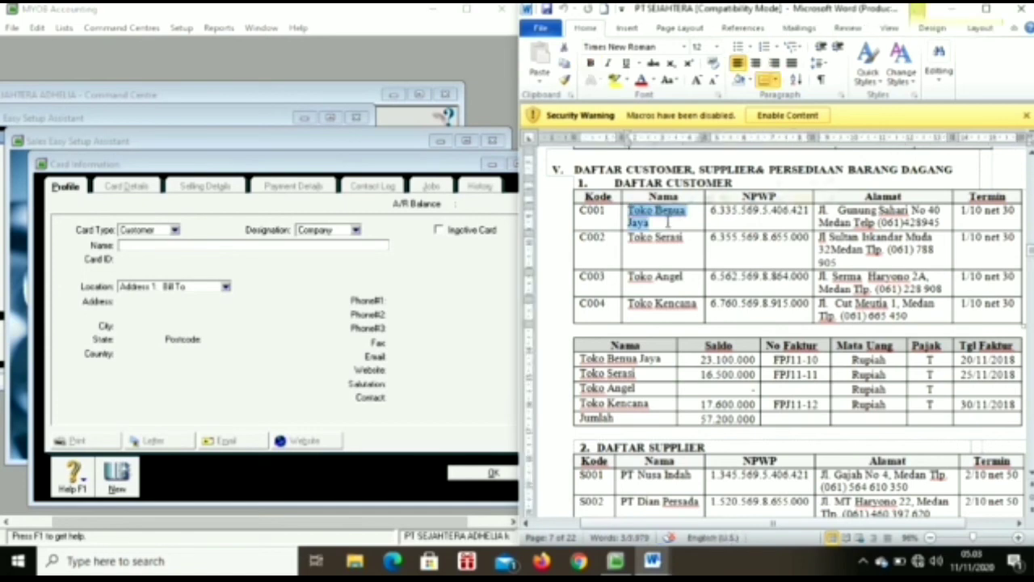
left_click(219, 244)
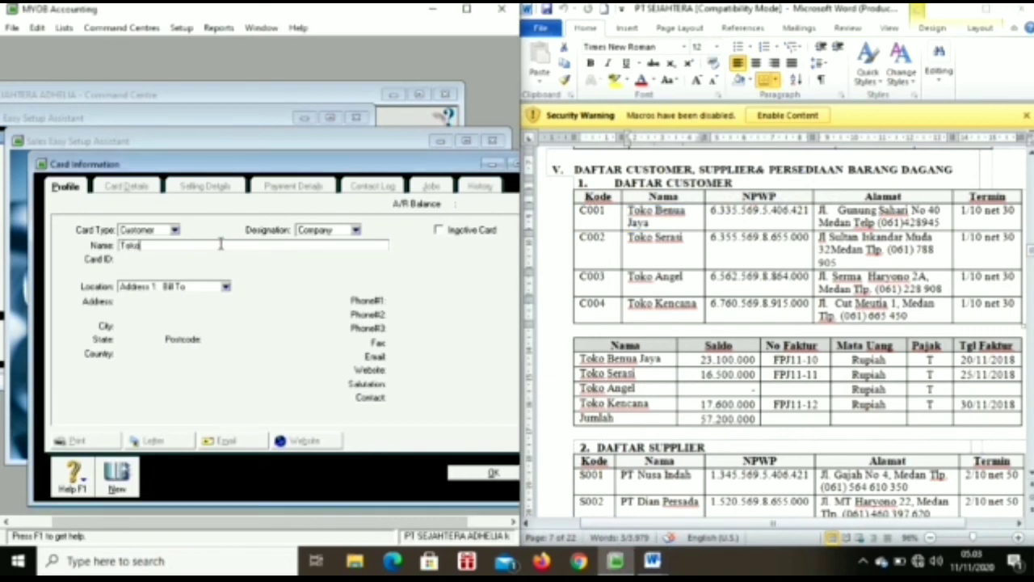
type("Toko Benua Jaya")
key("Tab")
key("BackSpace")
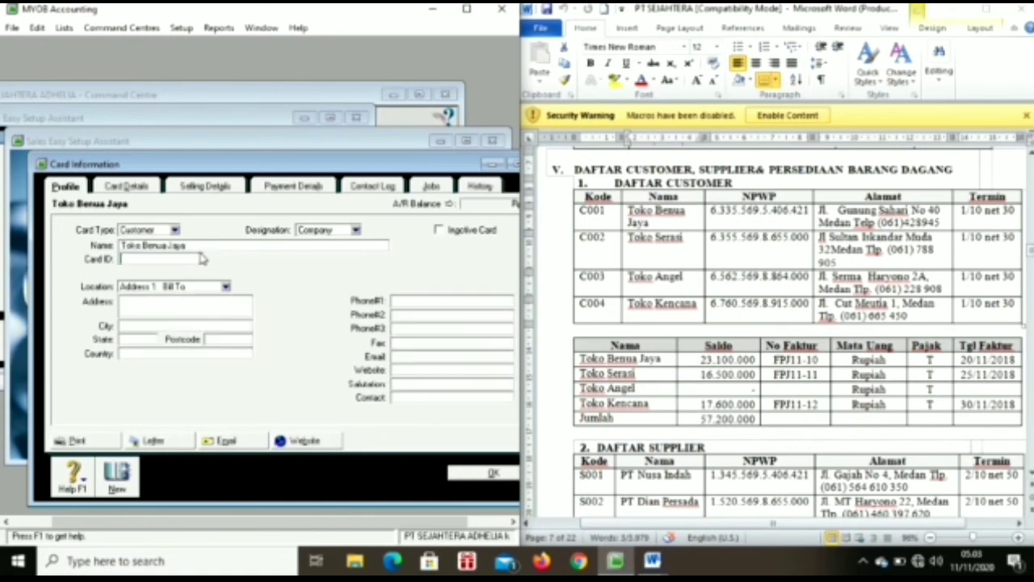
type("C001")
Step: Fill in the street address, city Medan, country Indonesia and the phone number, then save the card
left_click(193, 306)
type("Jl. Gunung Saha")
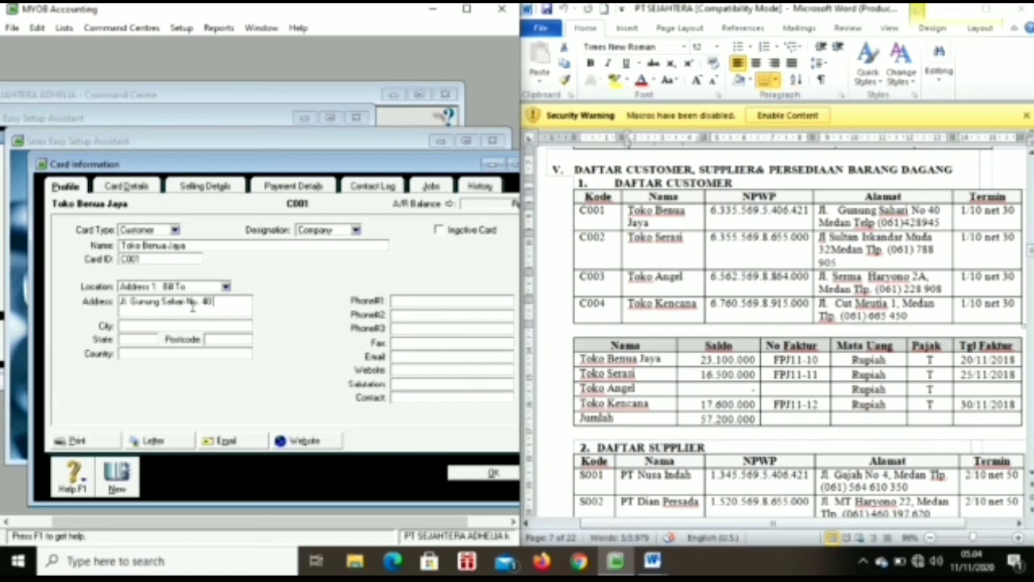
type("Medan")
left_click(189, 324)
type("Medan")
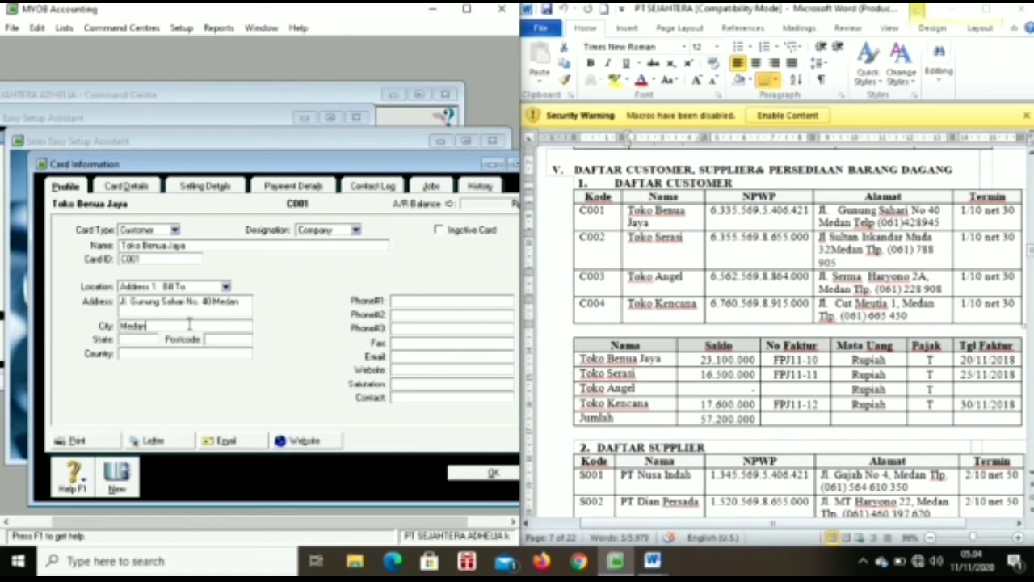
left_click(183, 354)
type("Indonesia")
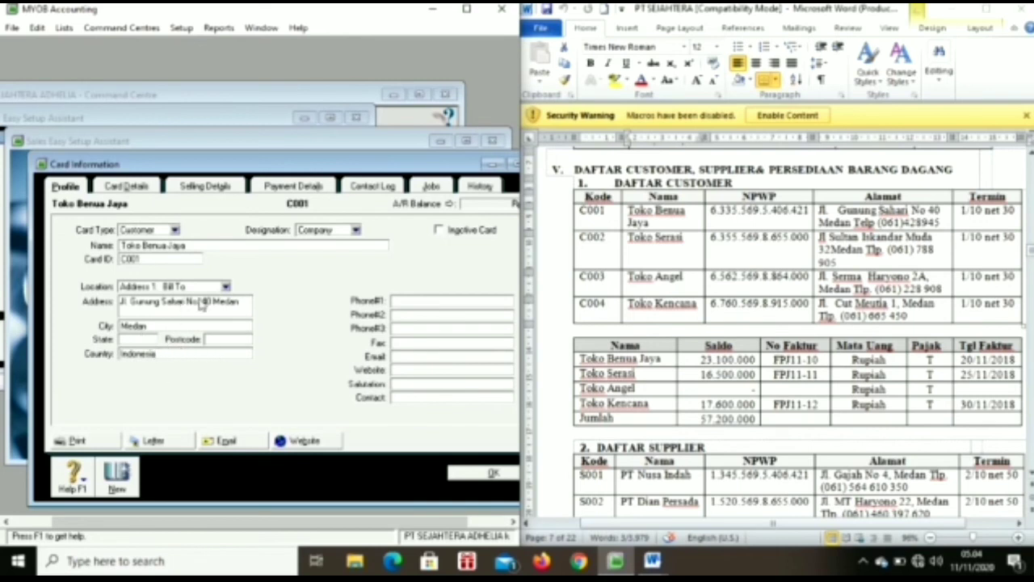
left_click(399, 300)
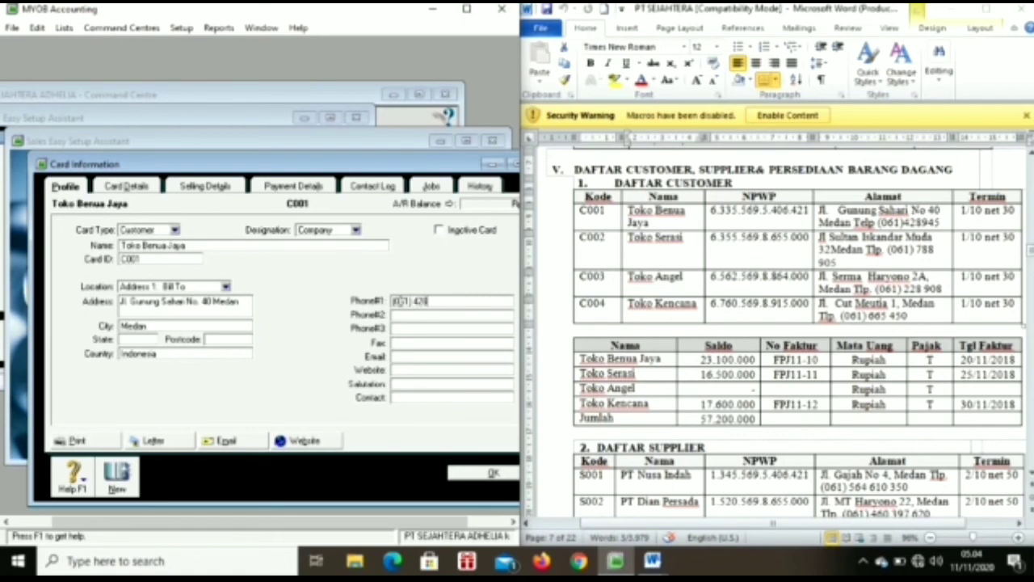
left_click(484, 475)
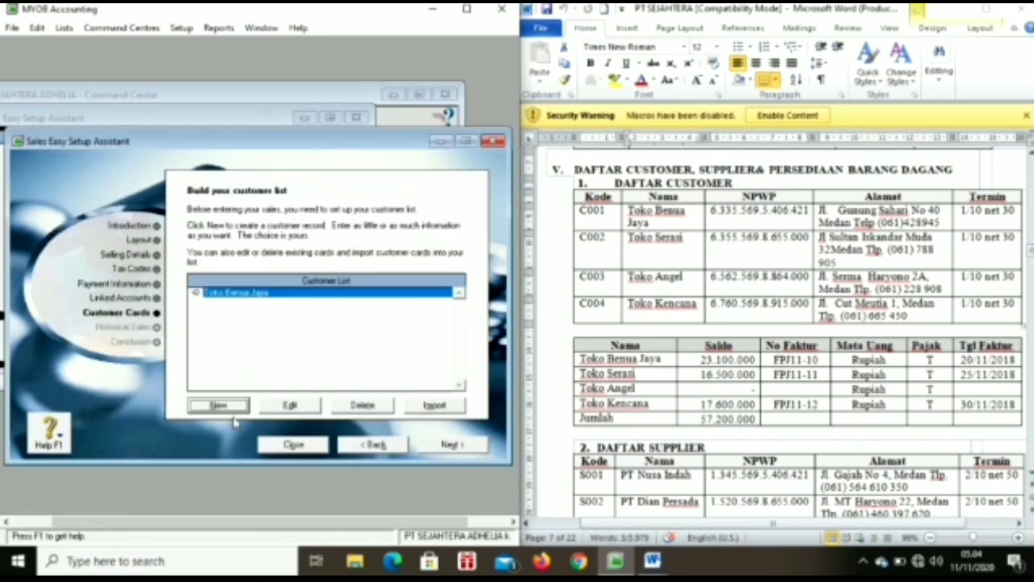
Step: Start a new customer card Toko Serasi with card ID C002 and its street address
left_click(230, 407)
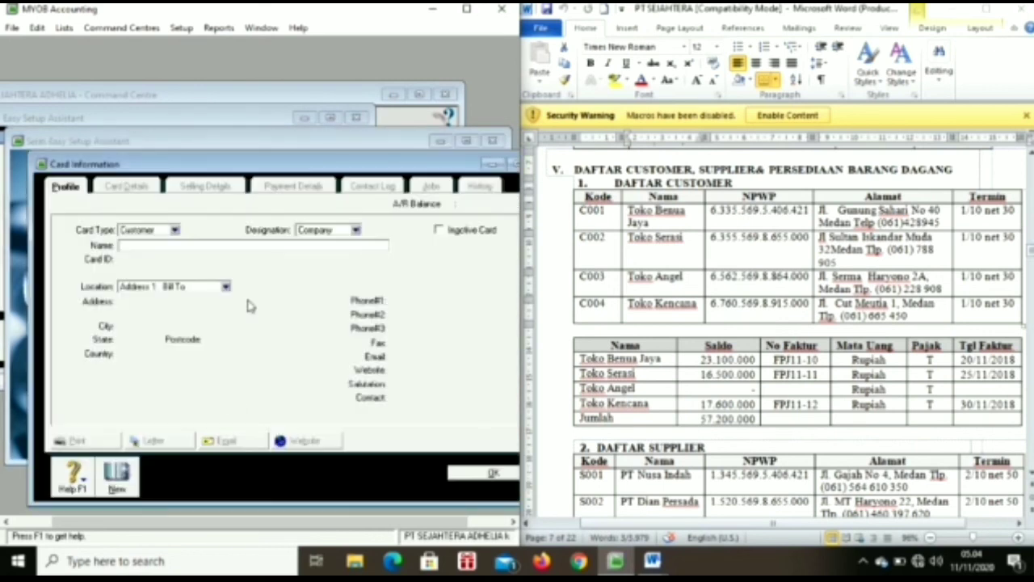
type("Toko Serasi")
key("Tab")
type("C002")
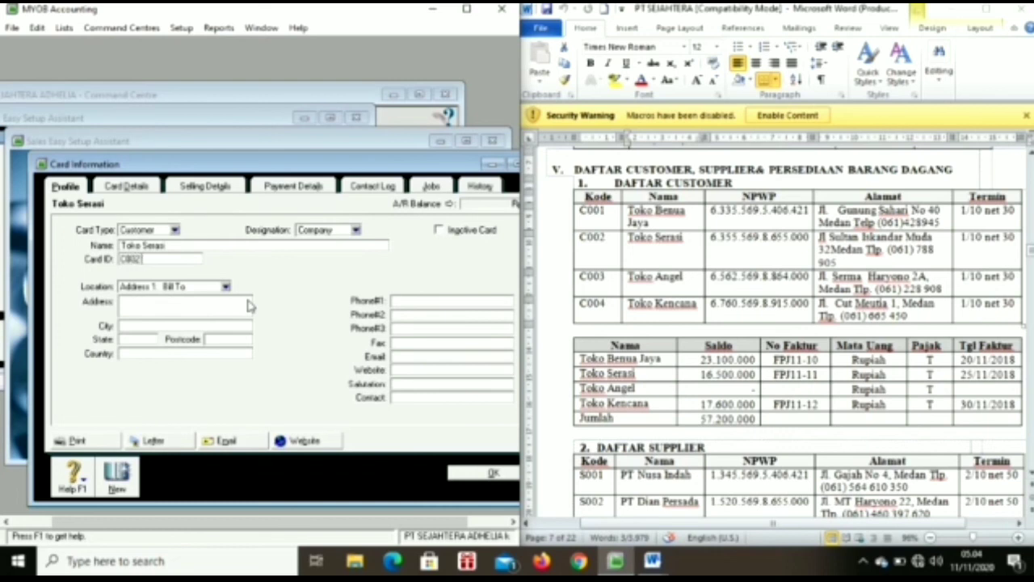
left_click(212, 302)
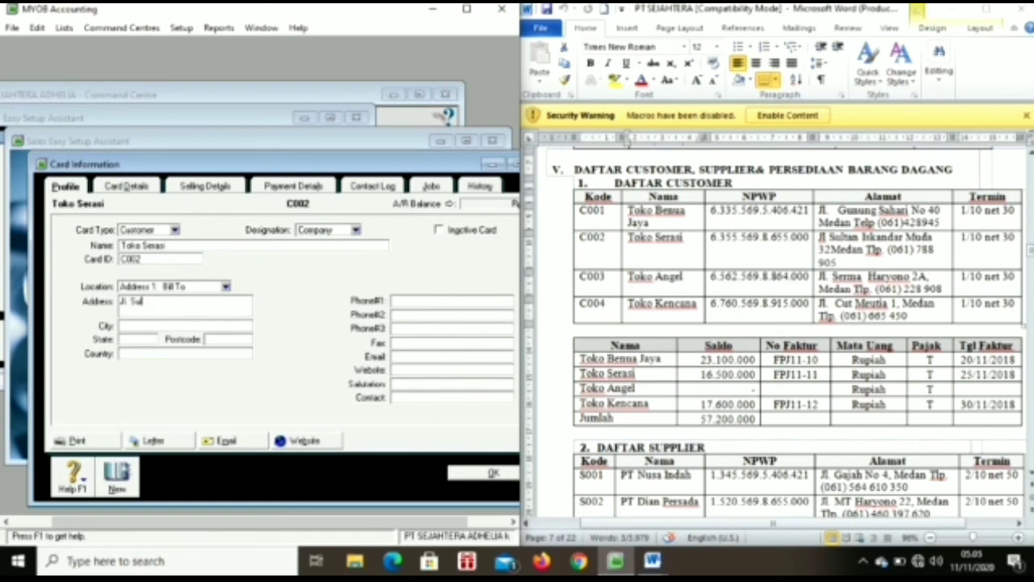
Step: Enter city Medan, country Indonesia and the phone number, save, and check Toko Serasi is listed
left_click(192, 325)
type("Medan")
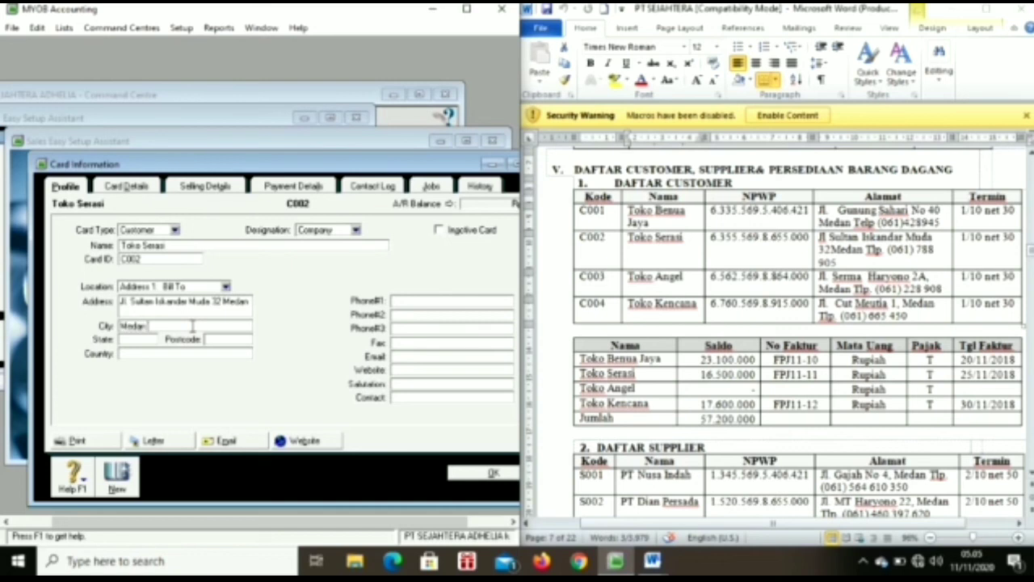
left_click(195, 353)
type("Indonesia")
left_click(397, 303)
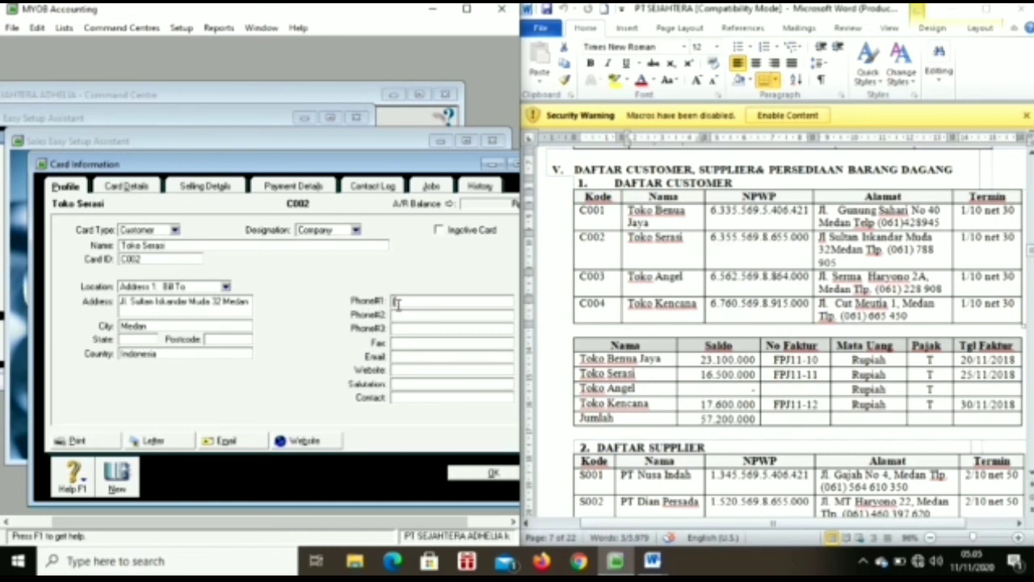
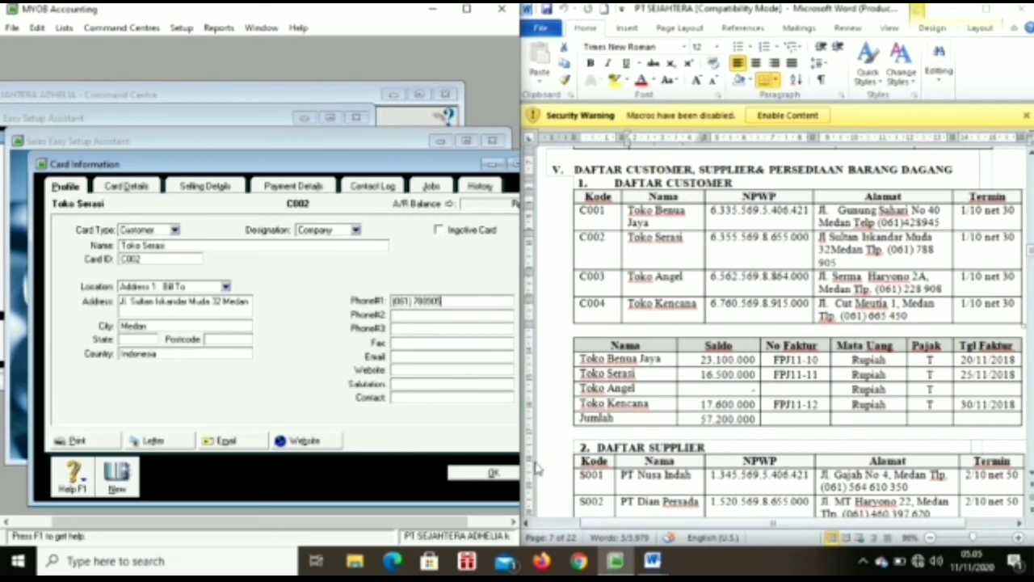
left_click(493, 473)
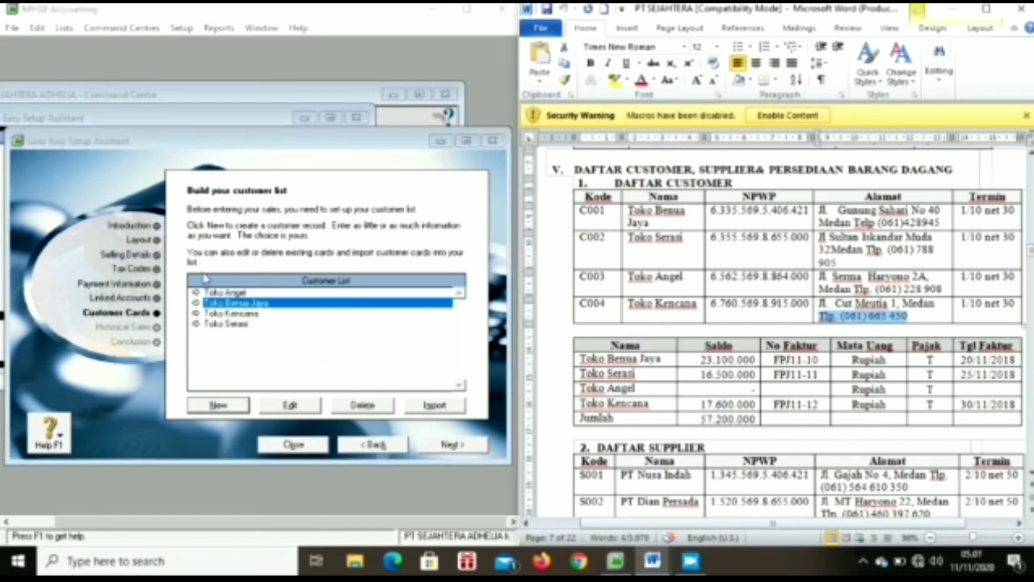
left_click(211, 314)
left_click(224, 324)
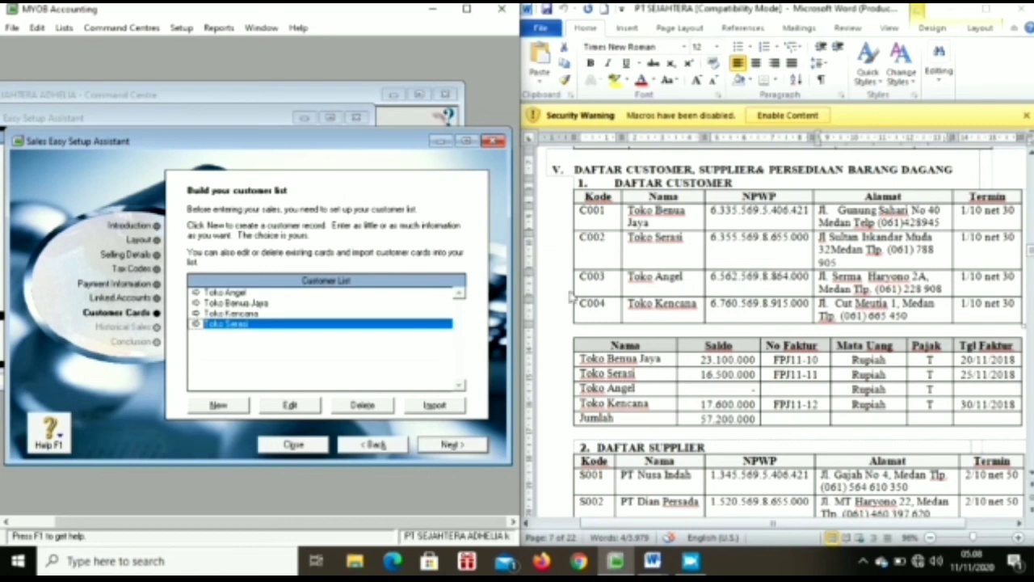
Step: Add a historical sale for Toko Benua Jaya with invoice number FPJ11-10 copied from Word
left_click(449, 445)
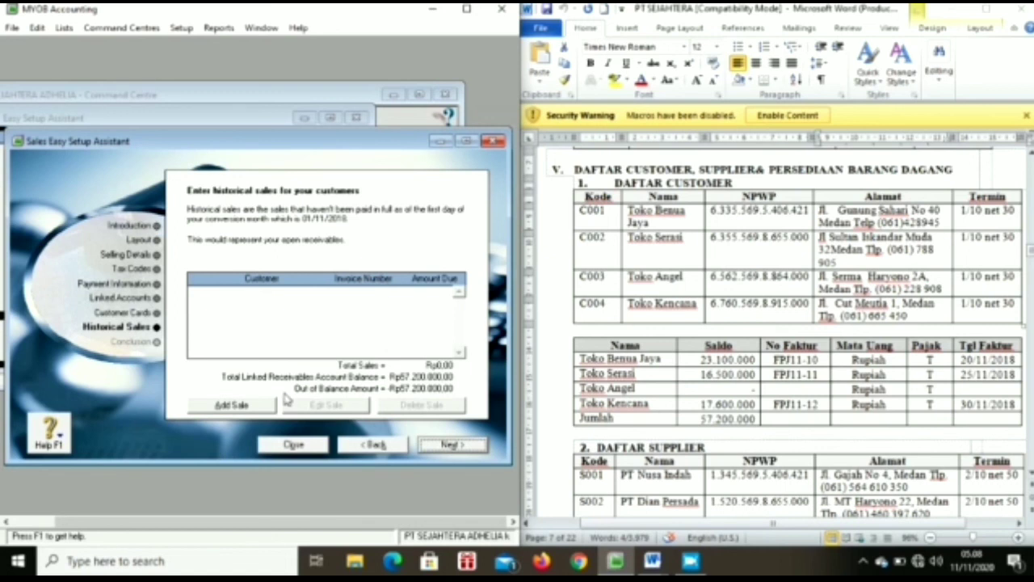
left_click(260, 407)
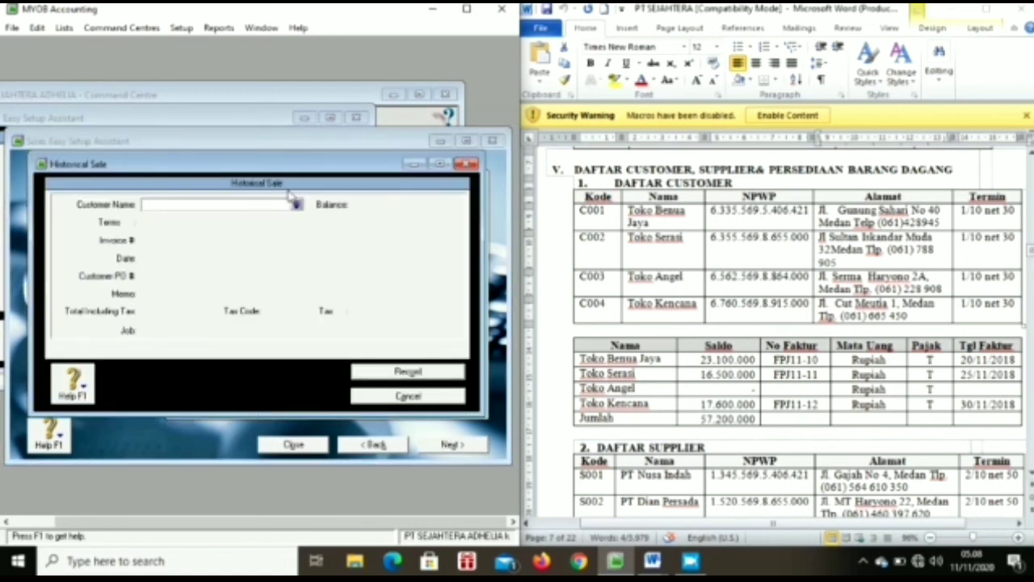
left_click(297, 206)
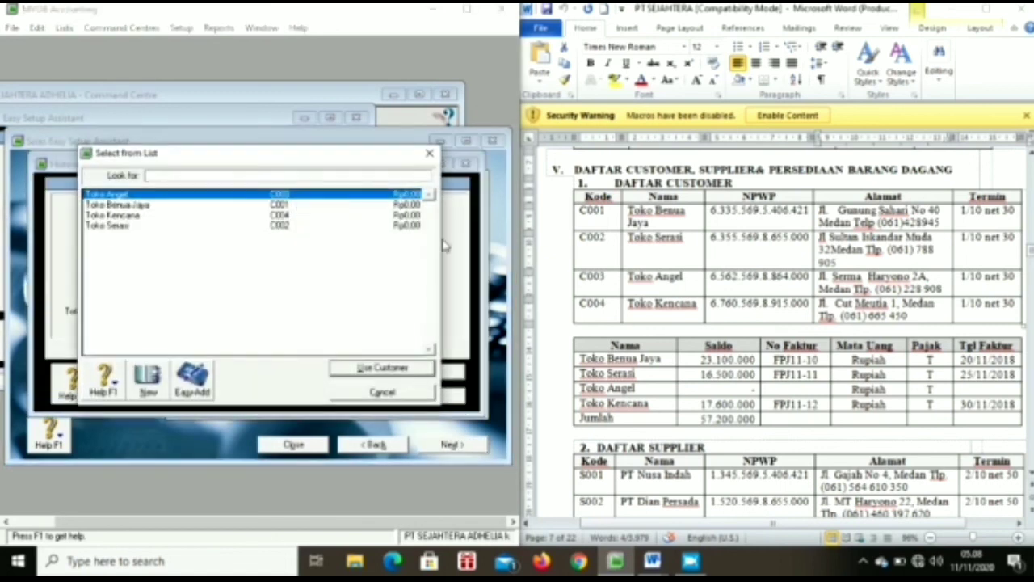
double_click(174, 205)
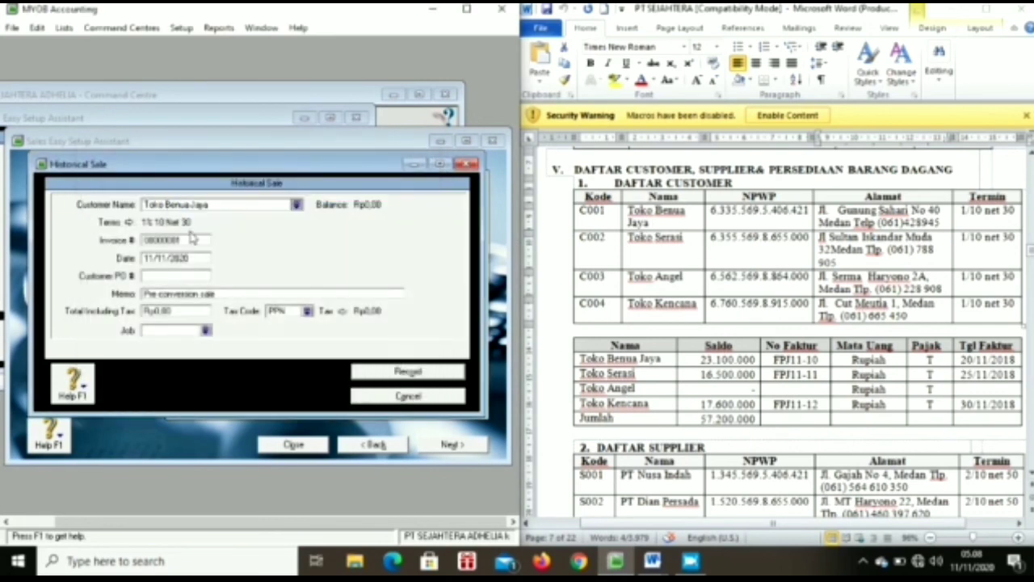
left_click(193, 237)
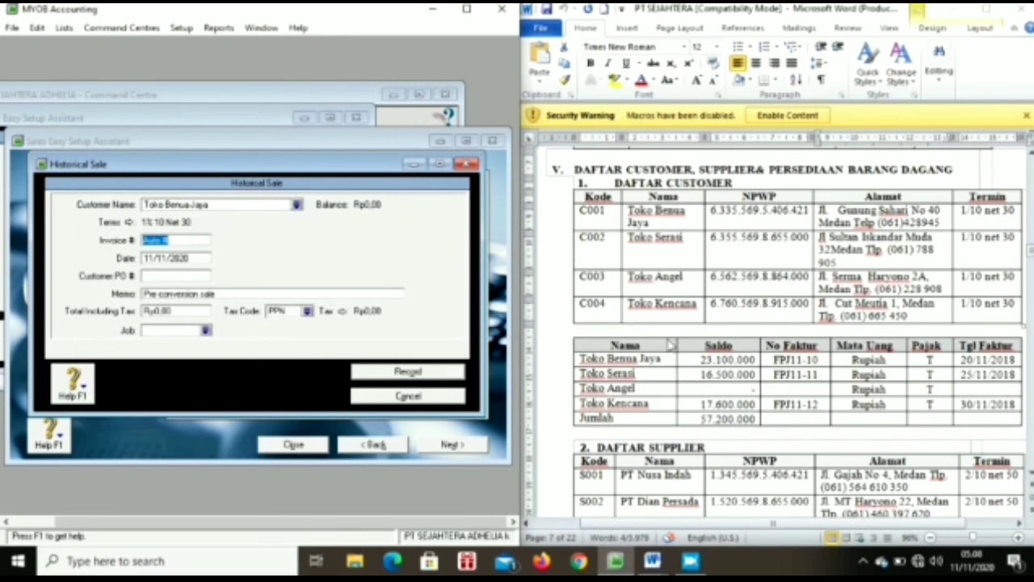
key("BackSpace")
left_click(775, 358)
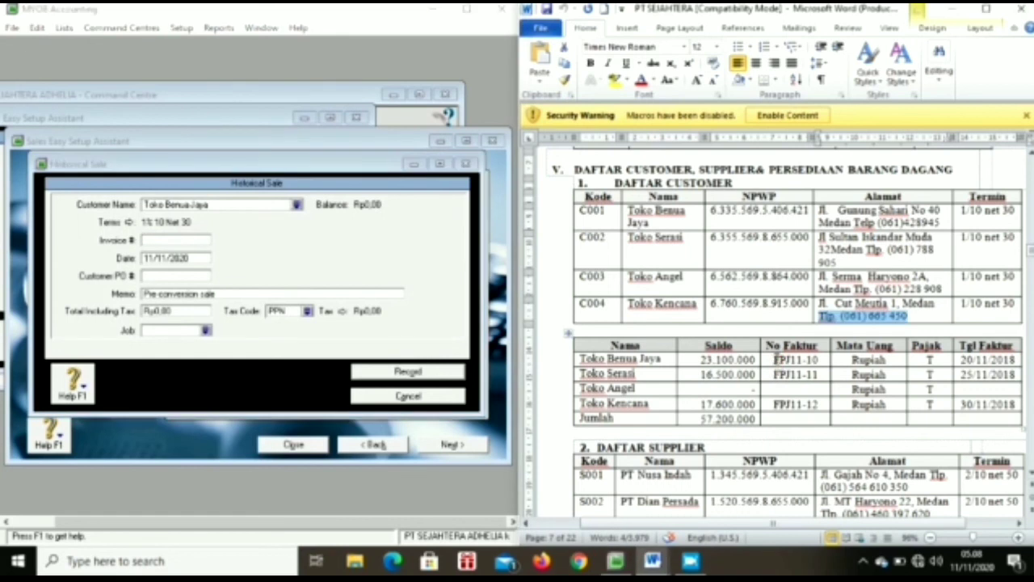
left_click_drag(774, 358, 819, 368)
key("ctrl+c")
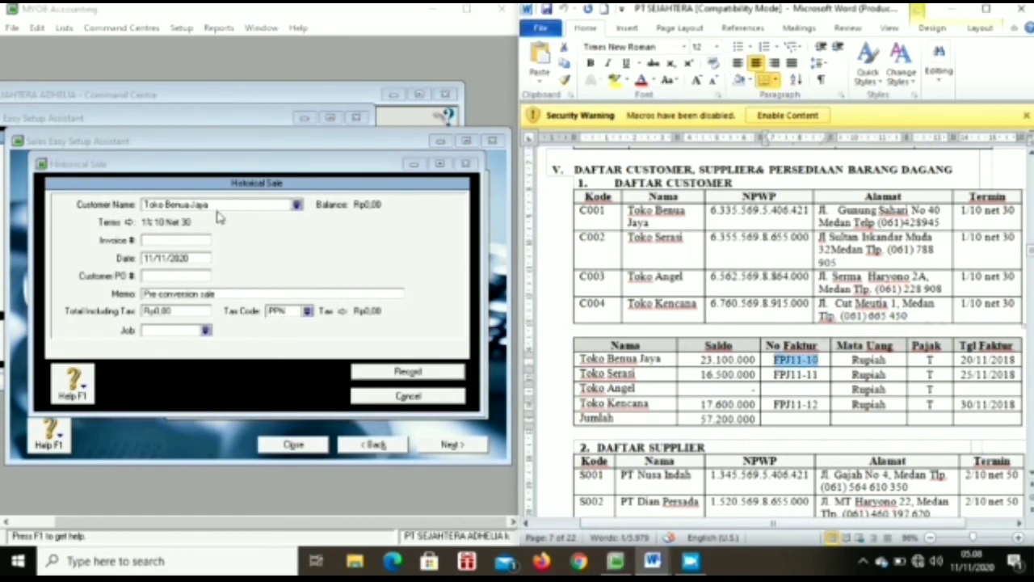
left_click(193, 240)
key("ctrl+v")
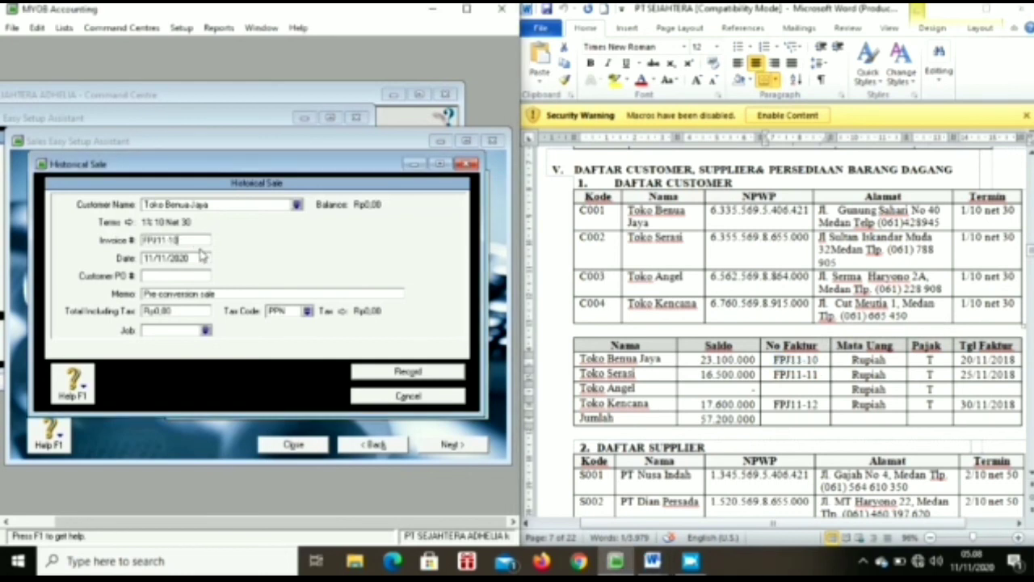
Step: Set date 20/11/2018, memo 'Saldo Awal Piutang', total 23.100.000 and tax code N-T, then record it
left_click(181, 267)
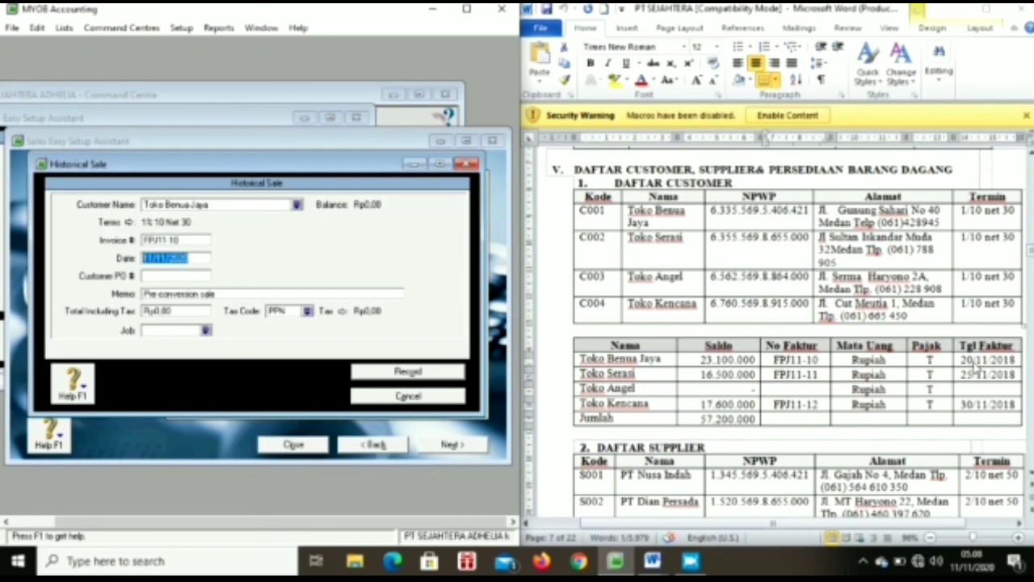
key("BackSpace")
type("20/11/2018")
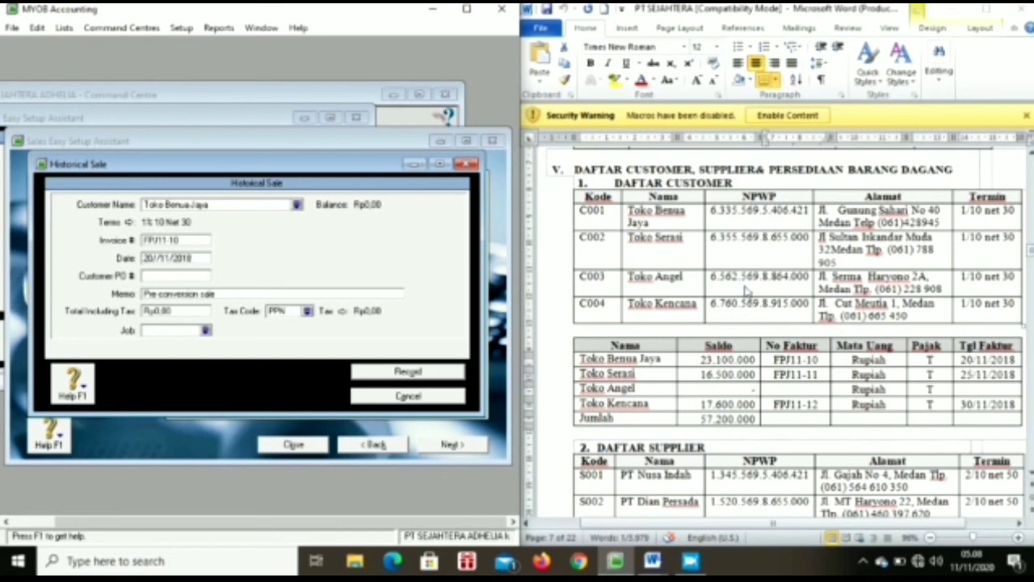
left_click(325, 294)
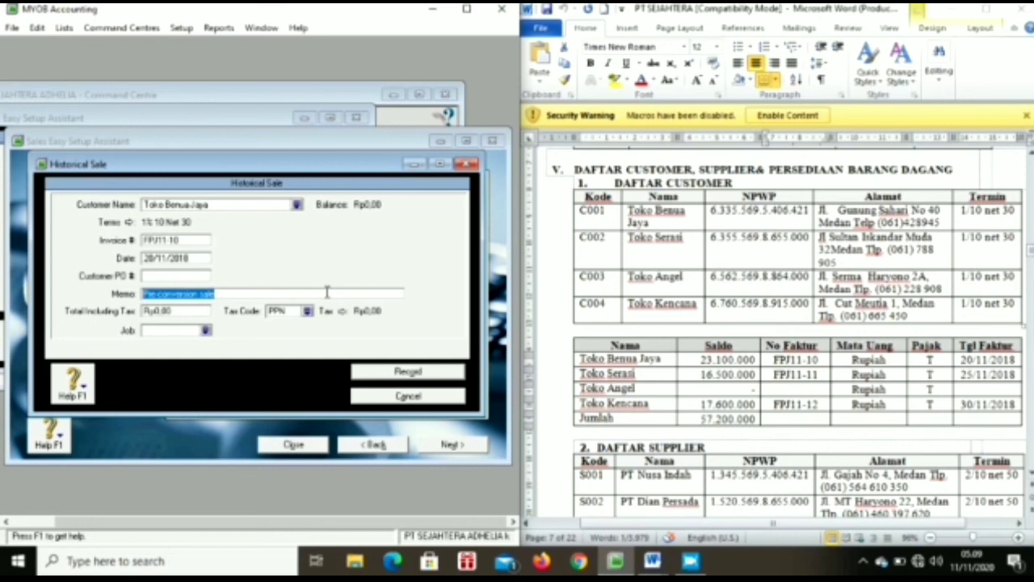
type("Saldo")
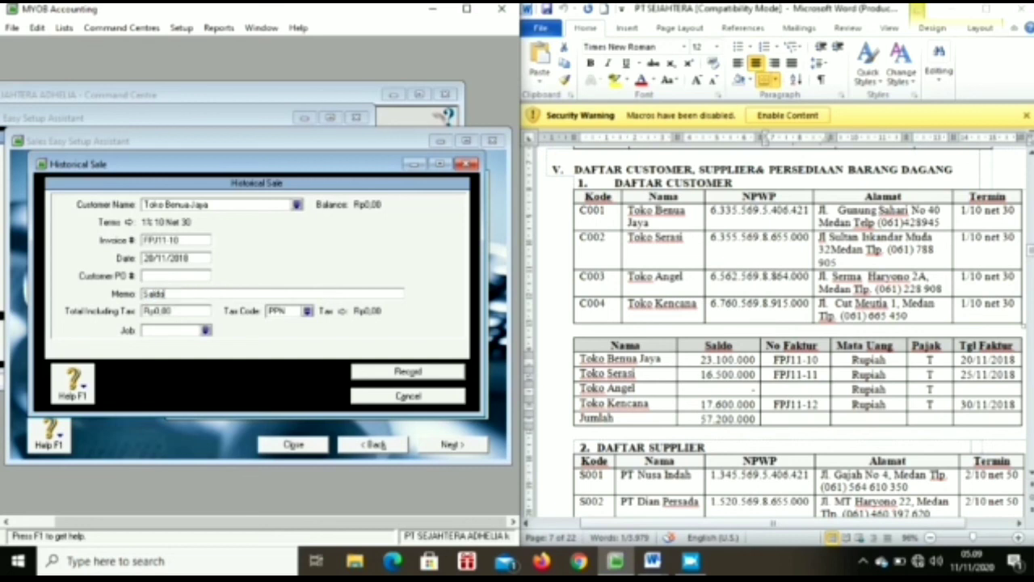
type(" Awal Piutang")
left_click(161, 318)
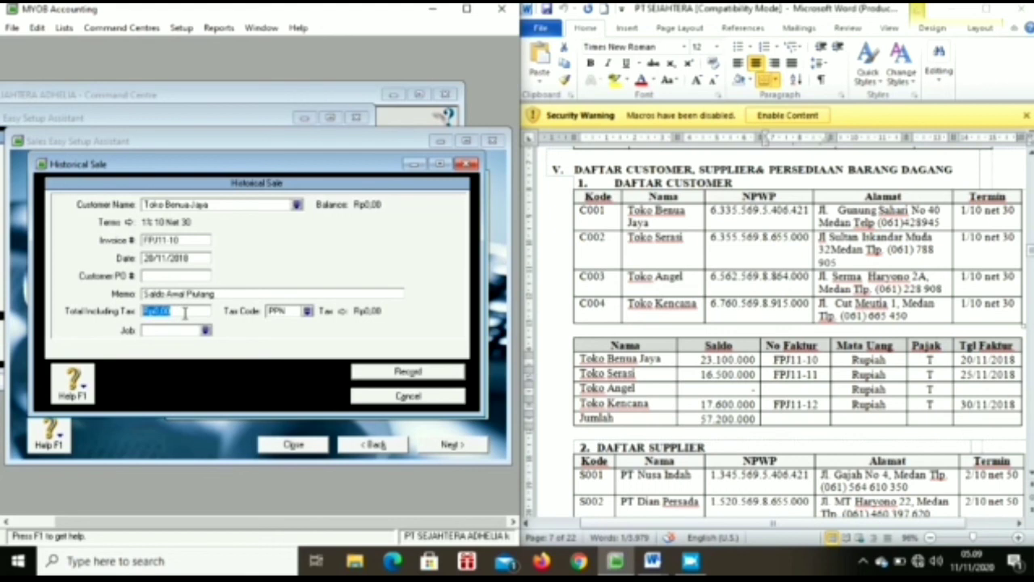
type("23.100.")
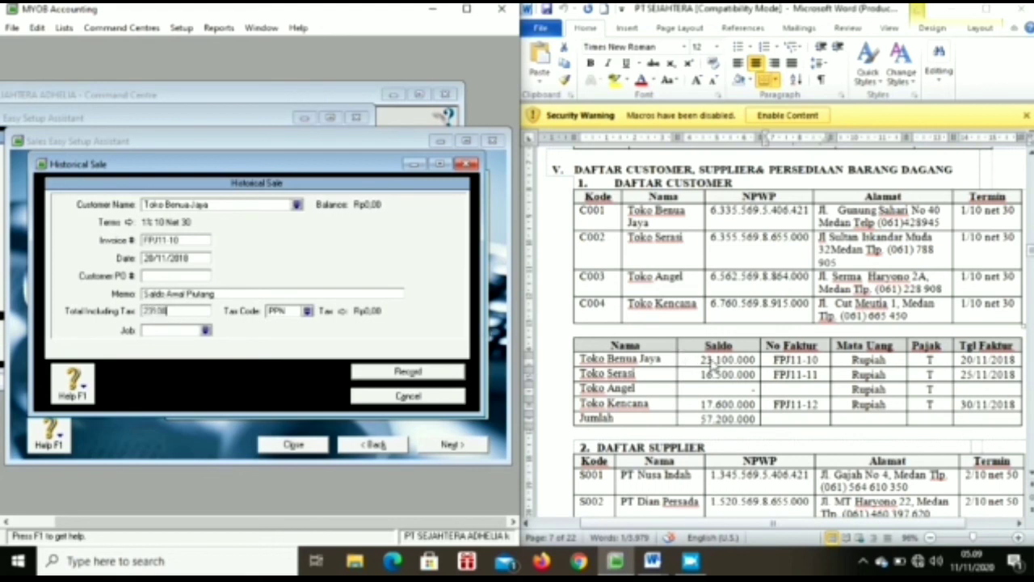
type("000")
key("Tab")
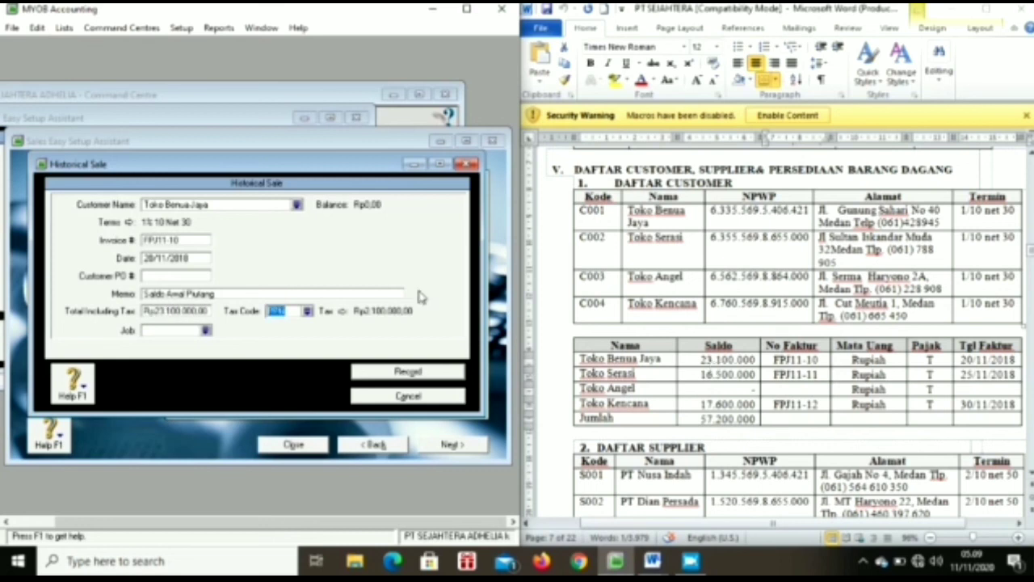
left_click(307, 311)
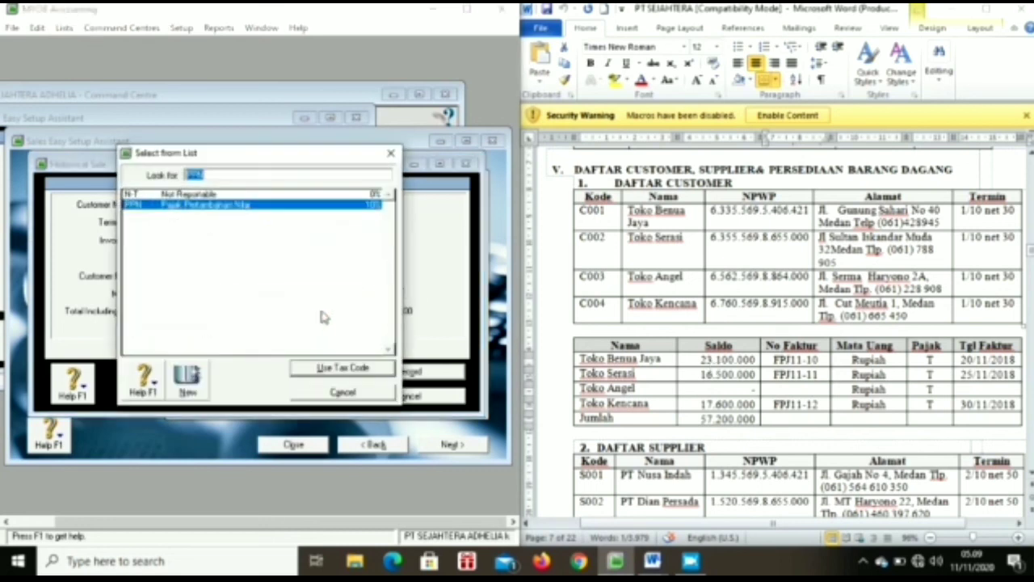
double_click(338, 195)
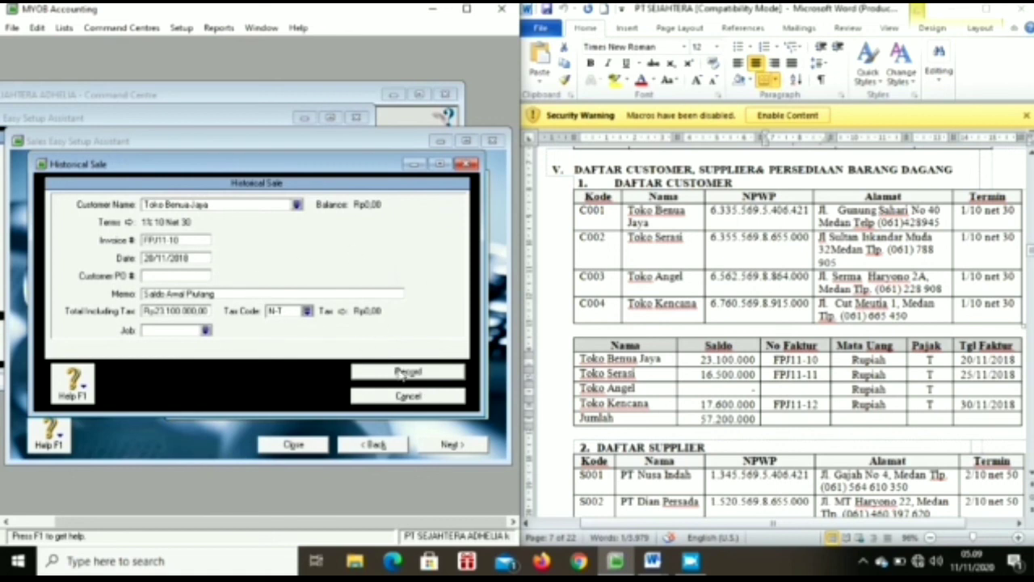
left_click(401, 371)
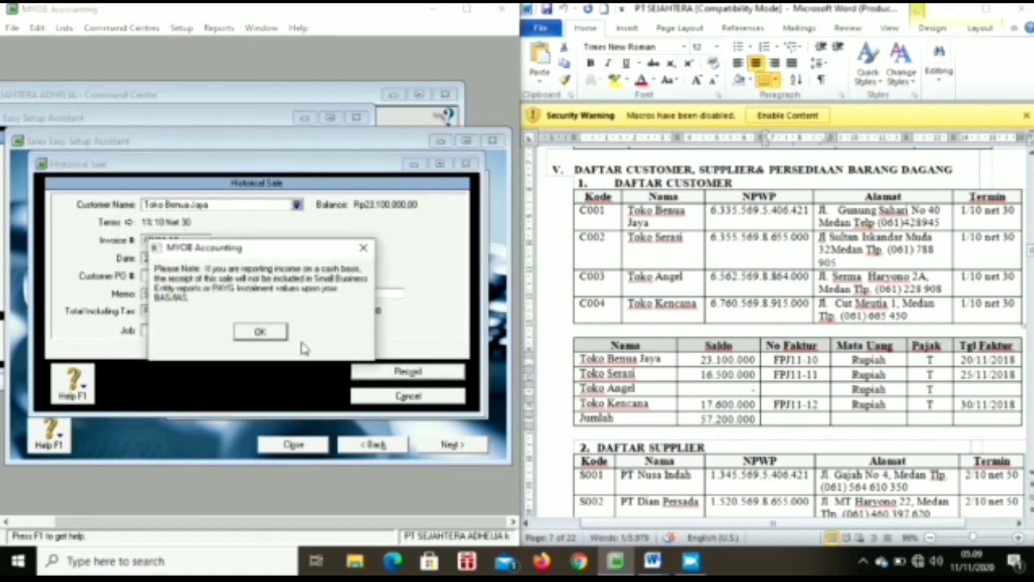
left_click(273, 334)
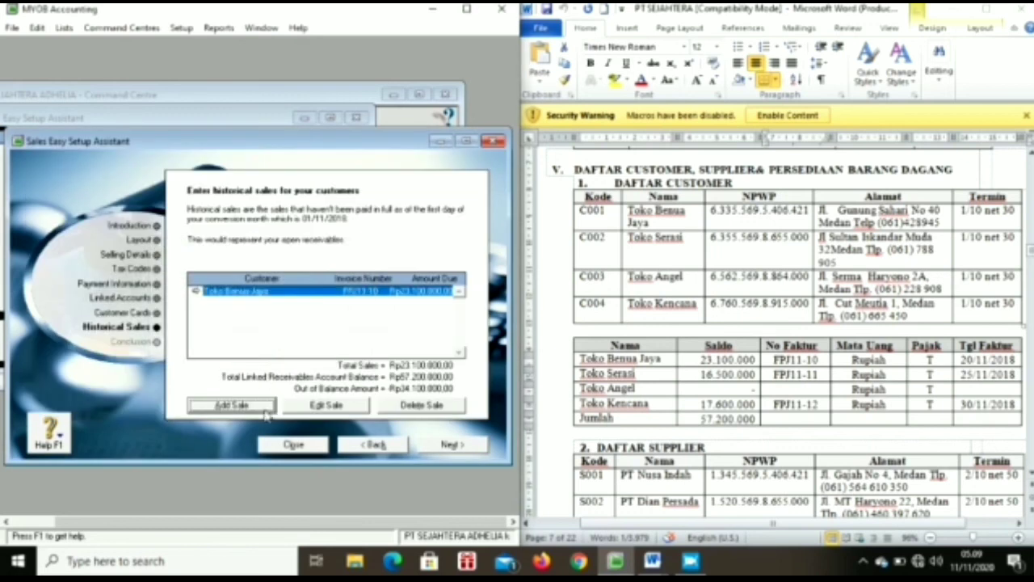
Step: Add a historical sale for Toko Serasi with invoice number FPJ11-11 copied from Word
left_click(232, 405)
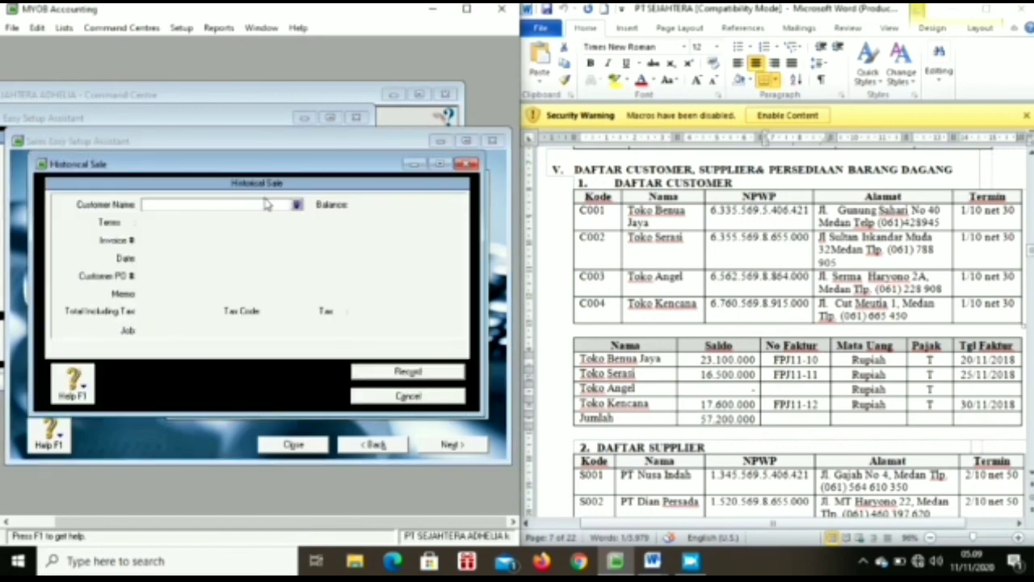
left_click(299, 204)
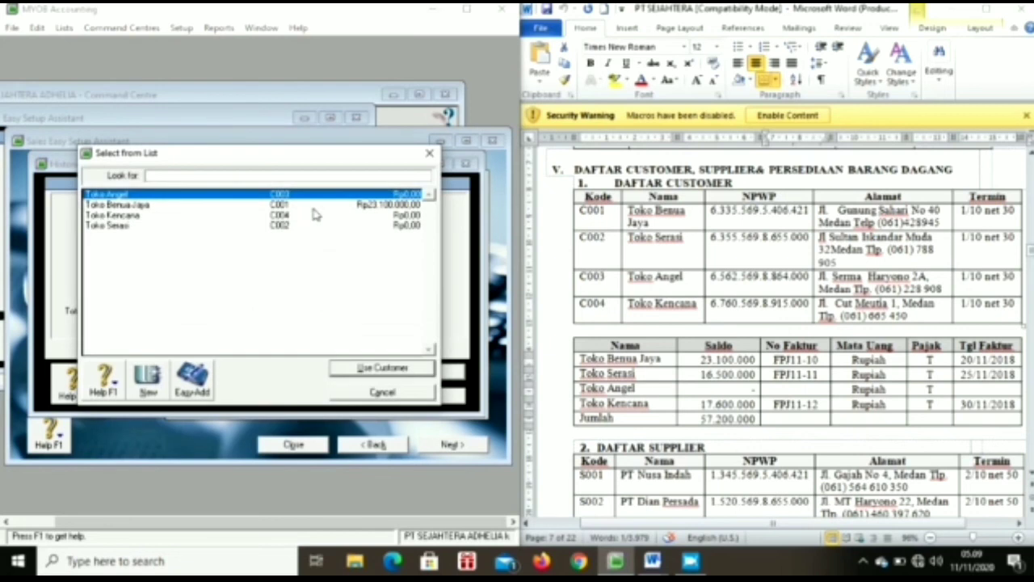
double_click(304, 227)
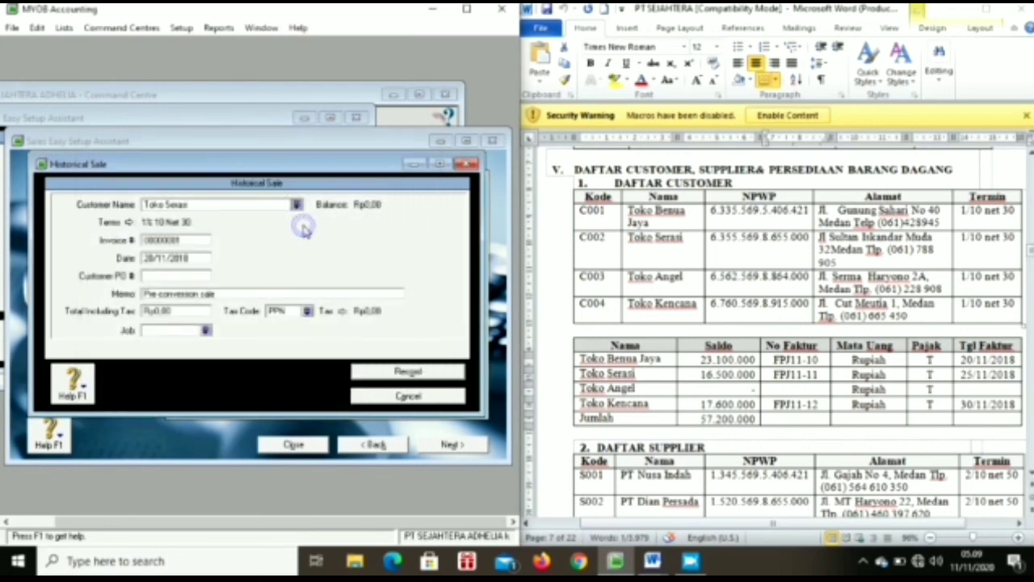
left_click(176, 241)
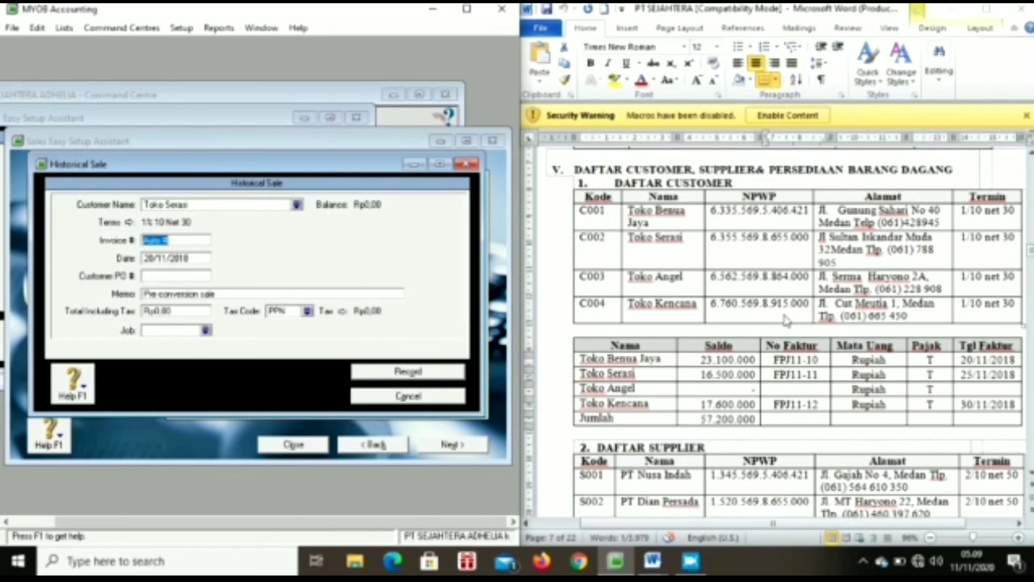
left_click(779, 369)
left_click_drag(774, 374, 820, 379)
key("ctrl+c")
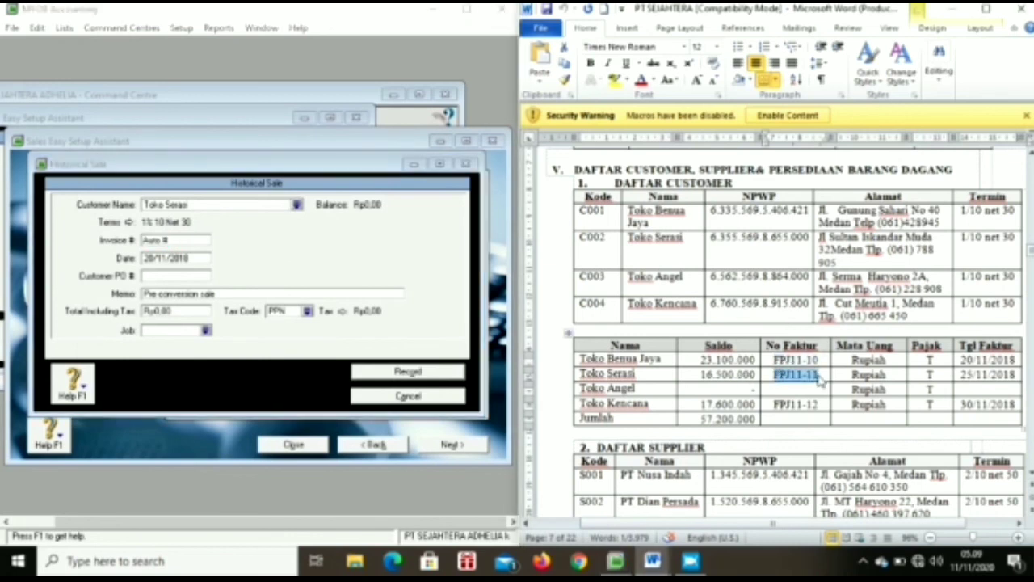
left_click(192, 244)
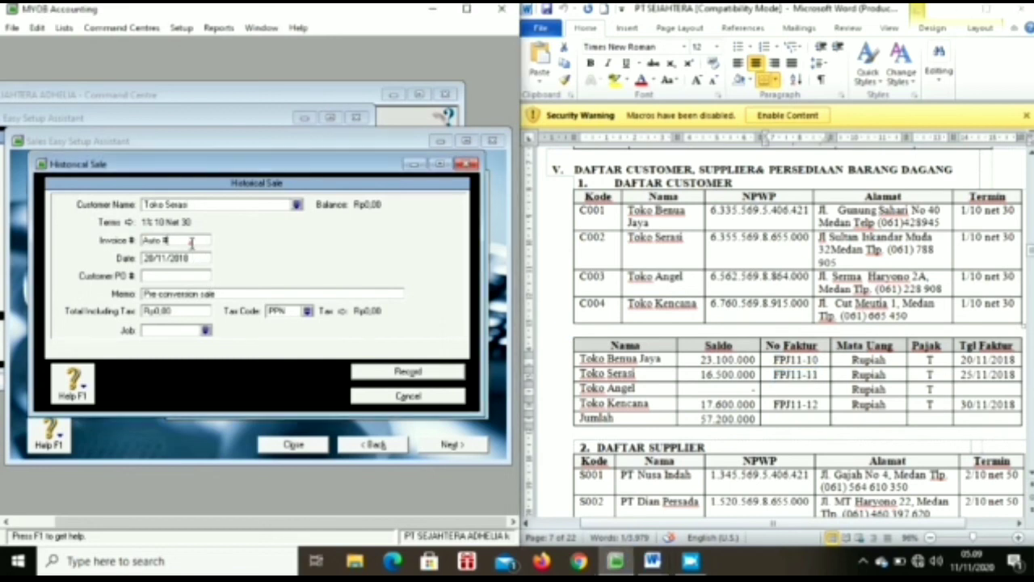
key("ctrl+v")
Step: Set date 25/11/2018, clear the memo, total Rp16.500.000 and tax code N-T, then record it
left_click(188, 259)
key("BackSpace")
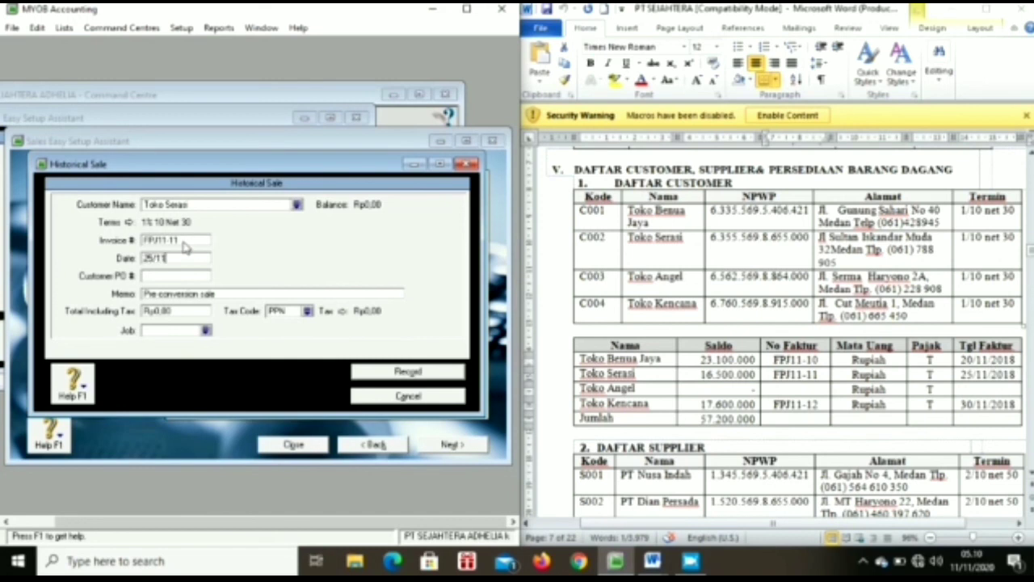
type("25/11/2018")
left_click(183, 294)
key("BackSpace")
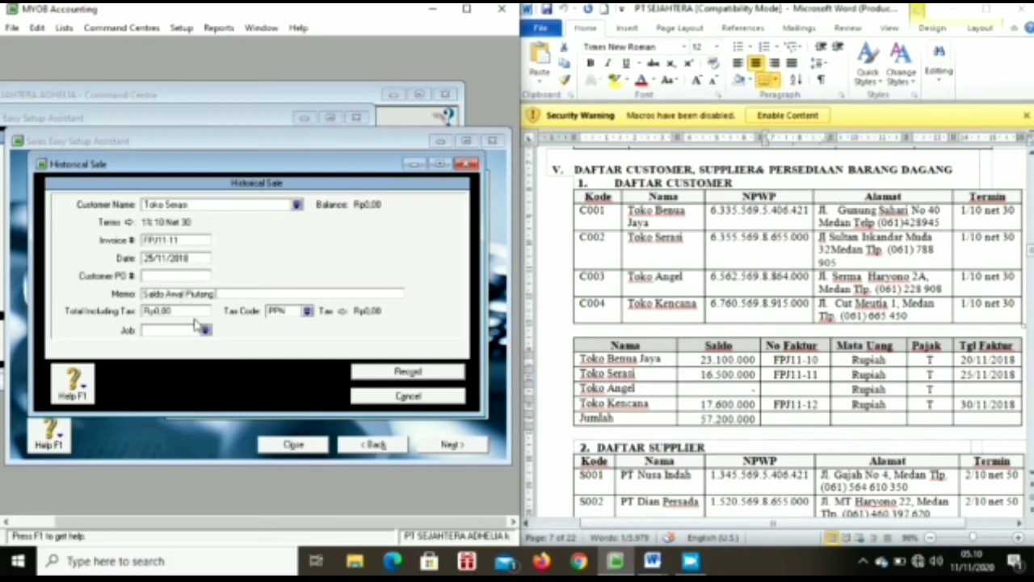
left_click(195, 310)
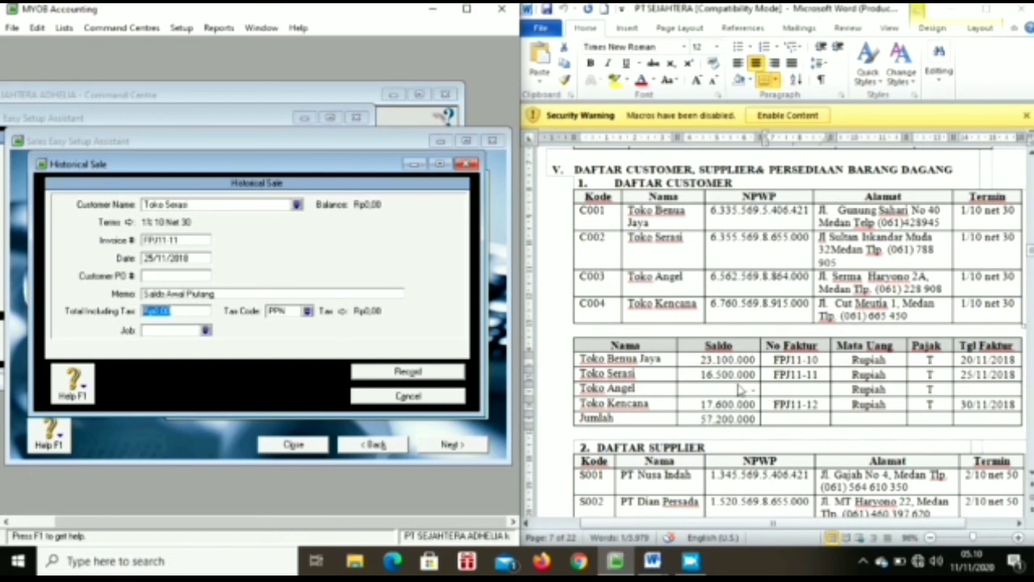
type("16500000")
key("Tab")
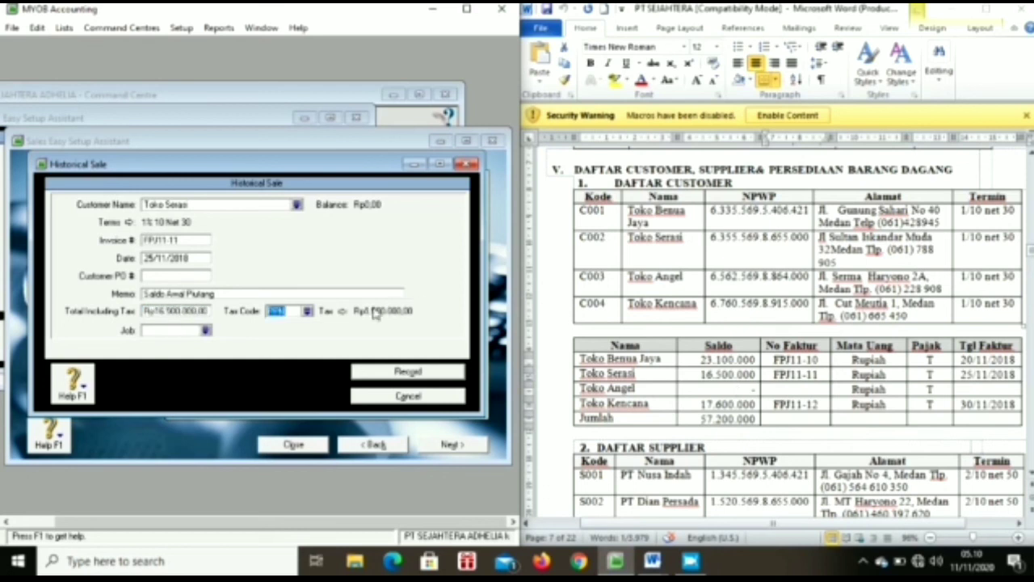
left_click(307, 312)
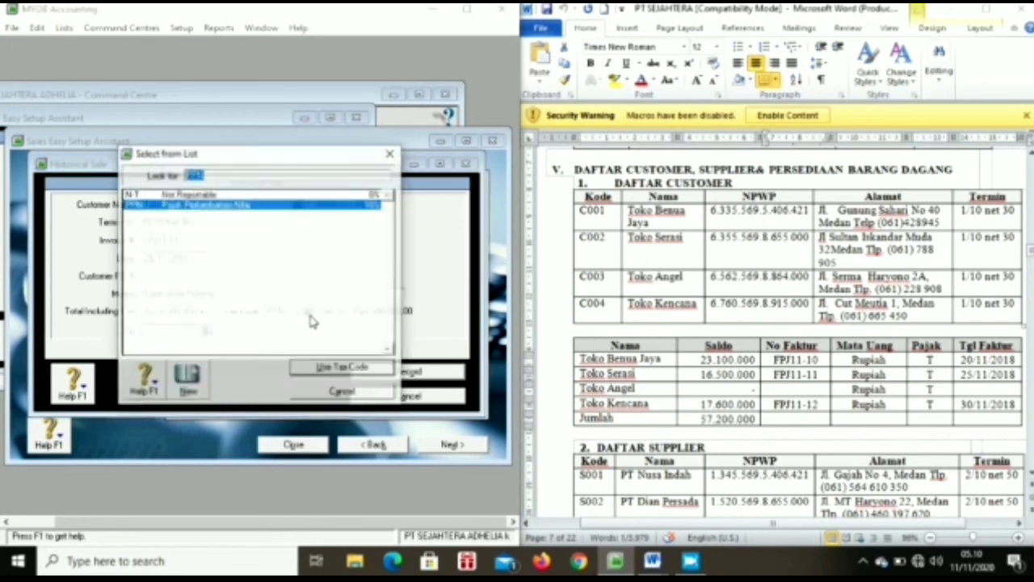
double_click(289, 195)
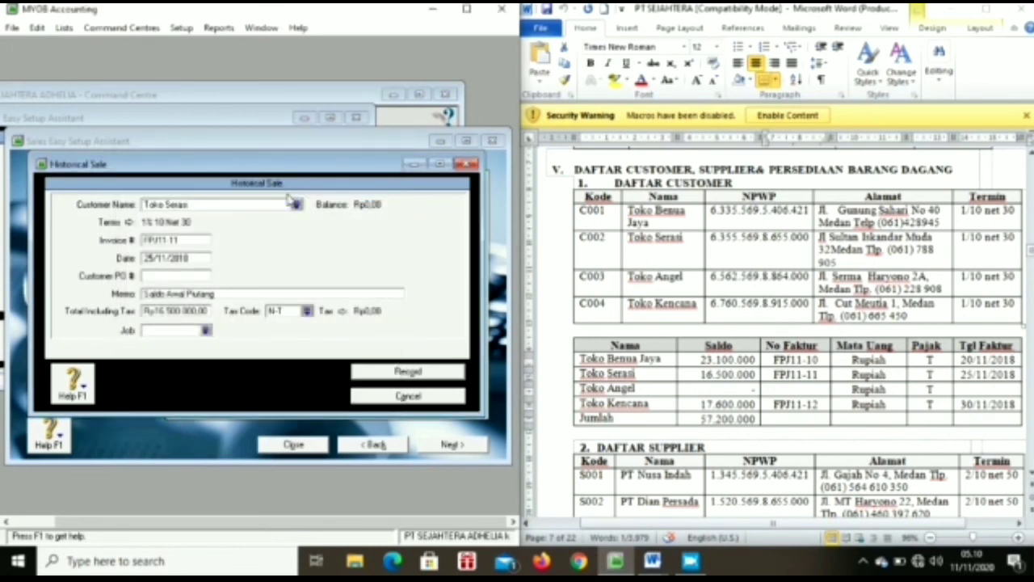
left_click(448, 373)
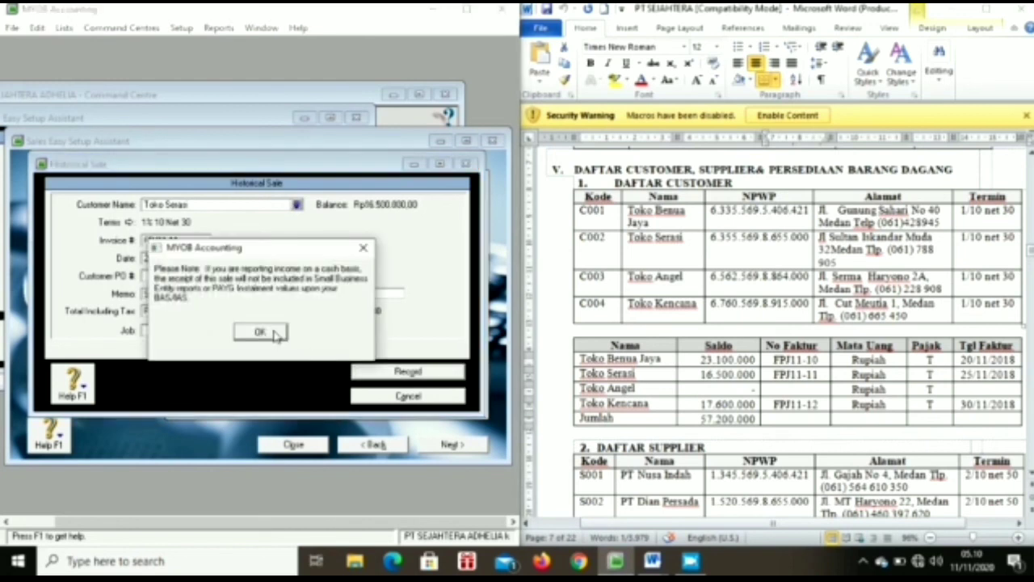
left_click(269, 331)
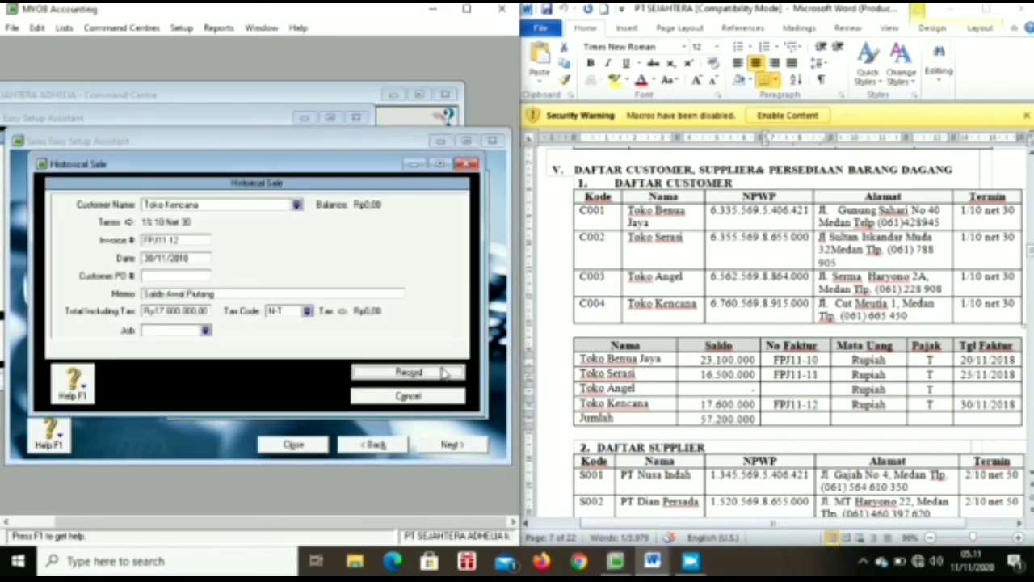
Step: Record the Toko Kencana sale FPJ11-12 and acknowledge the balanced receivables messages
left_click(443, 373)
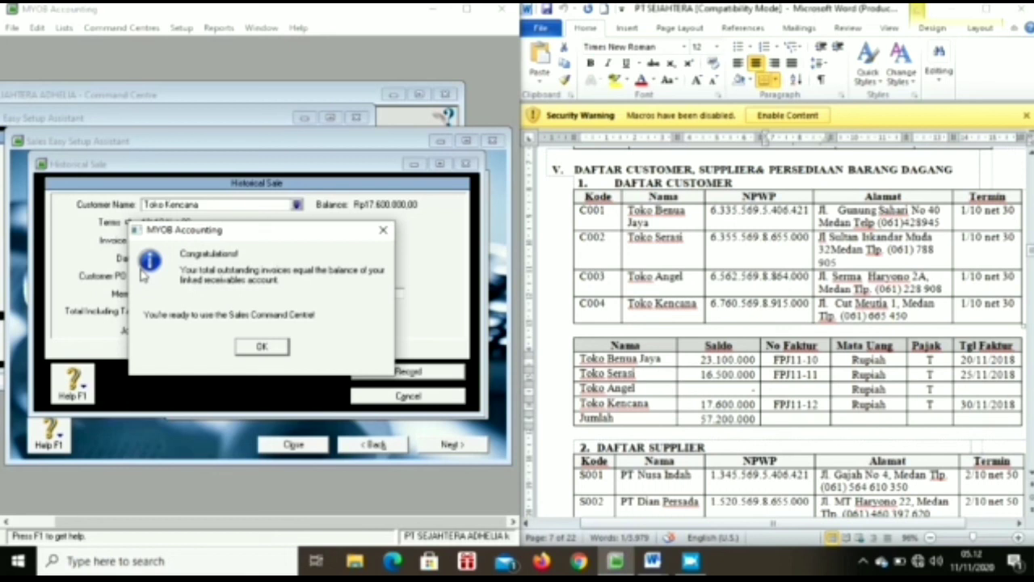
left_click(266, 345)
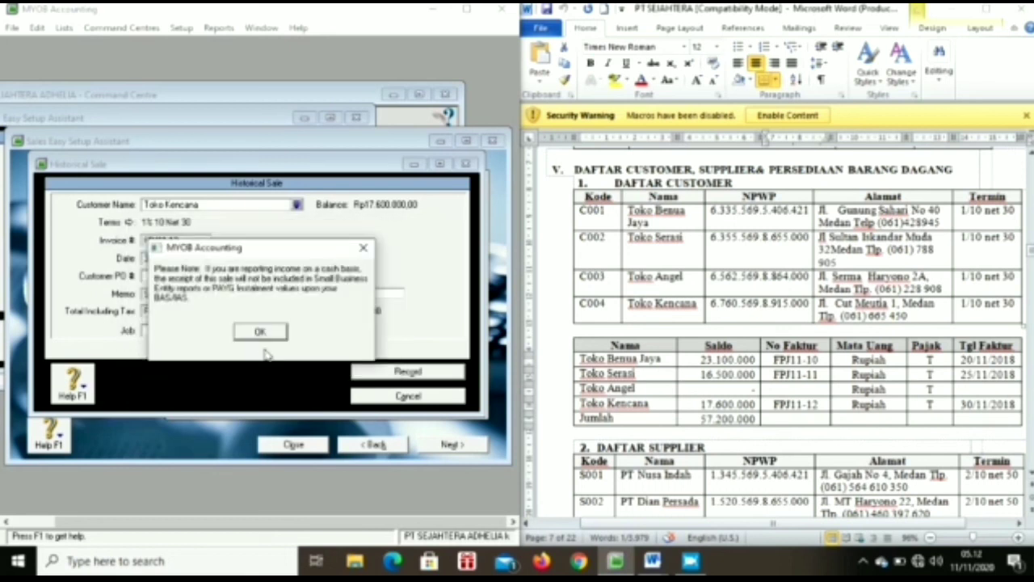
left_click(257, 335)
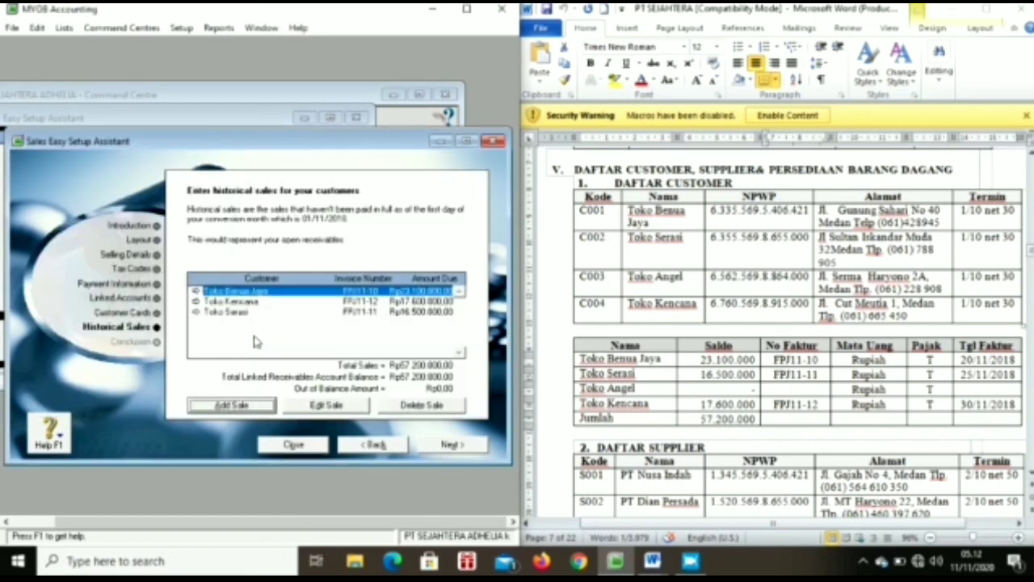
Step: Review the Toko Benua Jaya and Toko Serasi sales, then advance to Conclusion and close the assistant
left_click(319, 313)
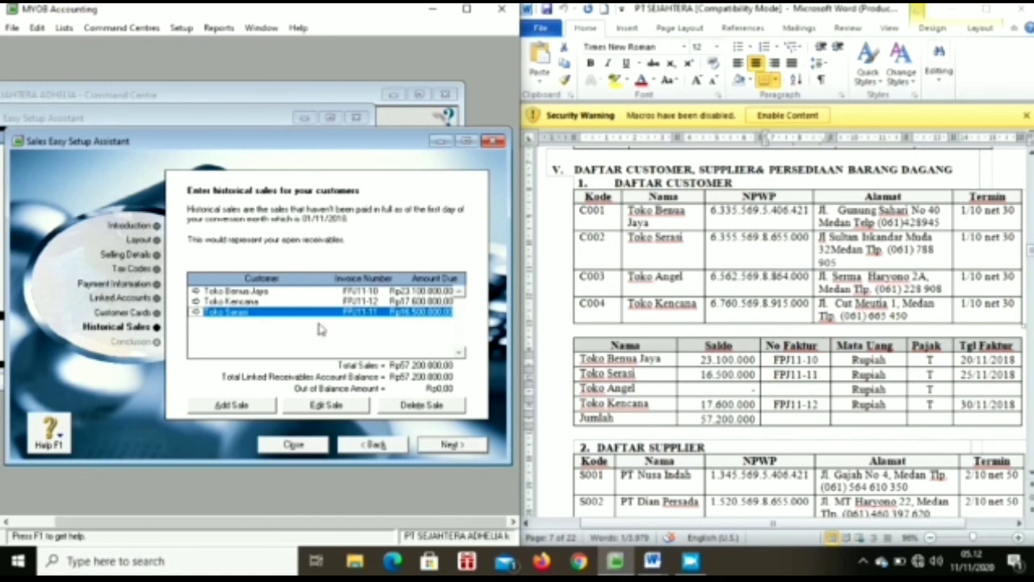
left_click(326, 292)
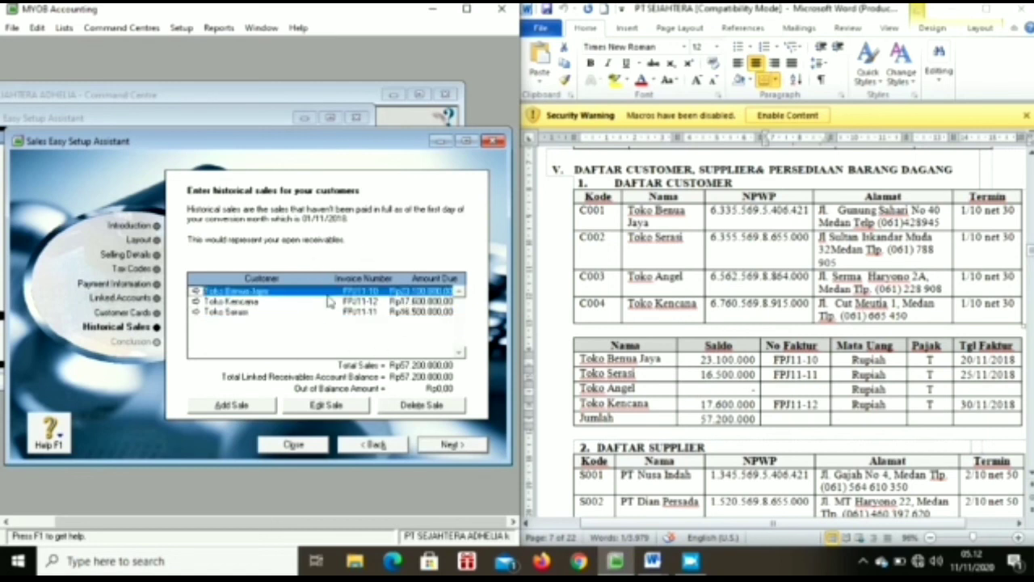
left_click(331, 311)
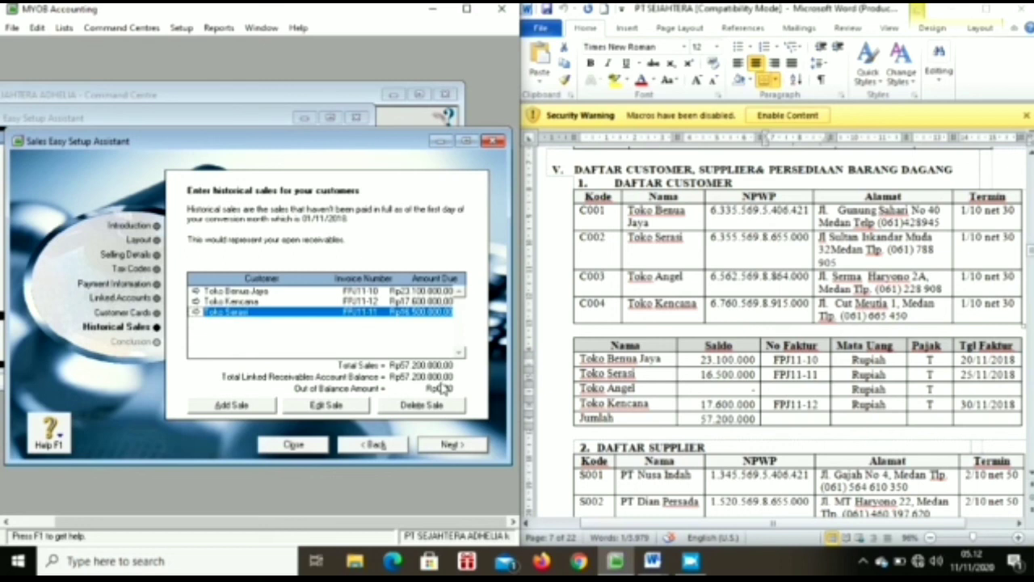
left_click(435, 449)
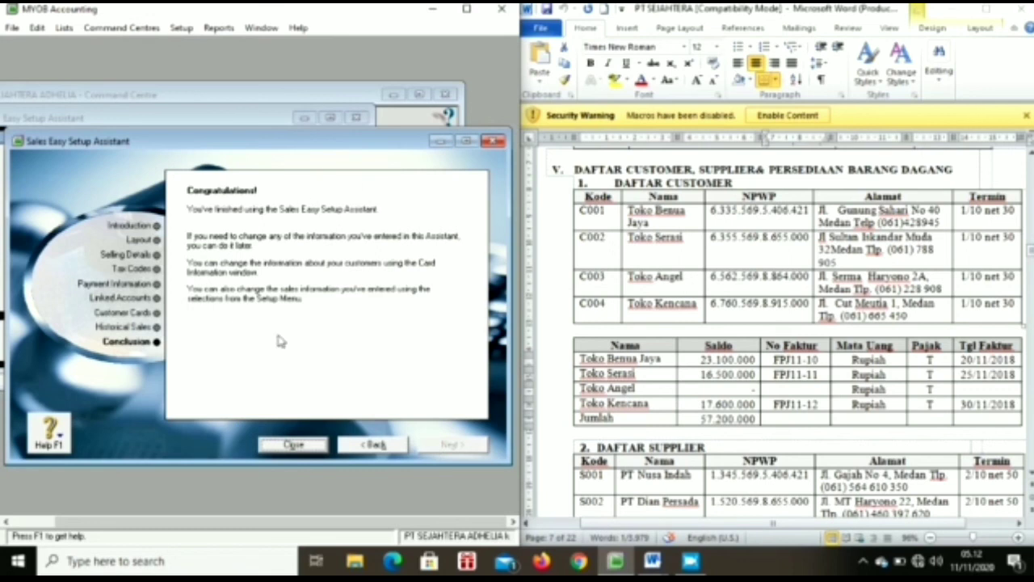
left_click(293, 445)
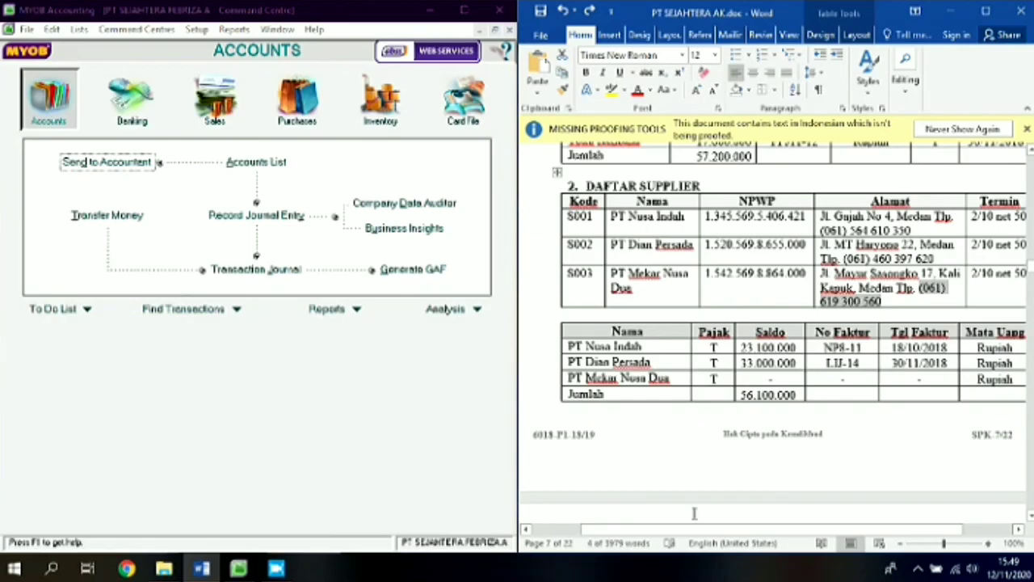
Step: Launch the Purchases Easy Setup Assistant and keep the Item purchase layout
left_click_drag(736, 530, 753, 531)
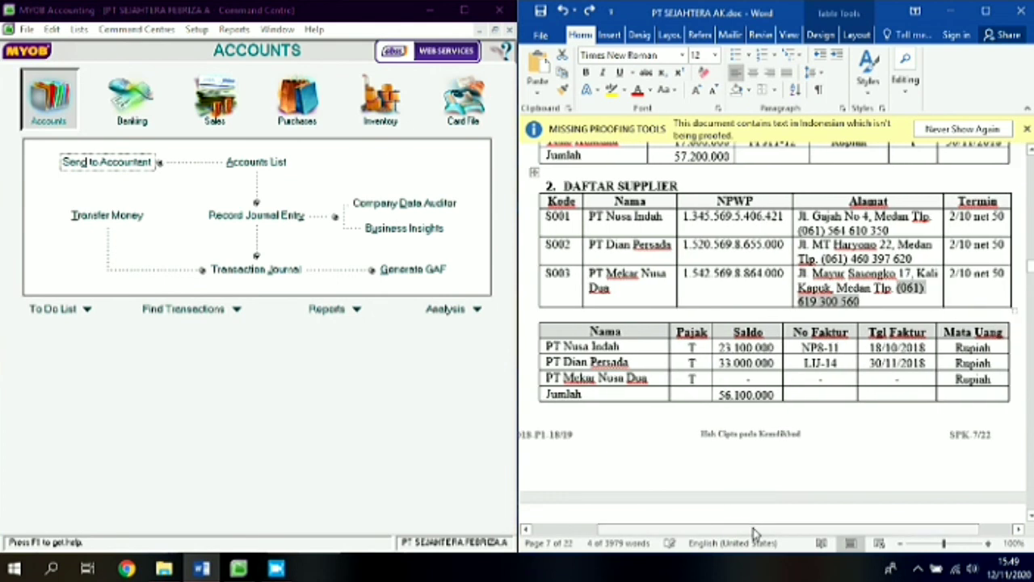
left_click(441, 446)
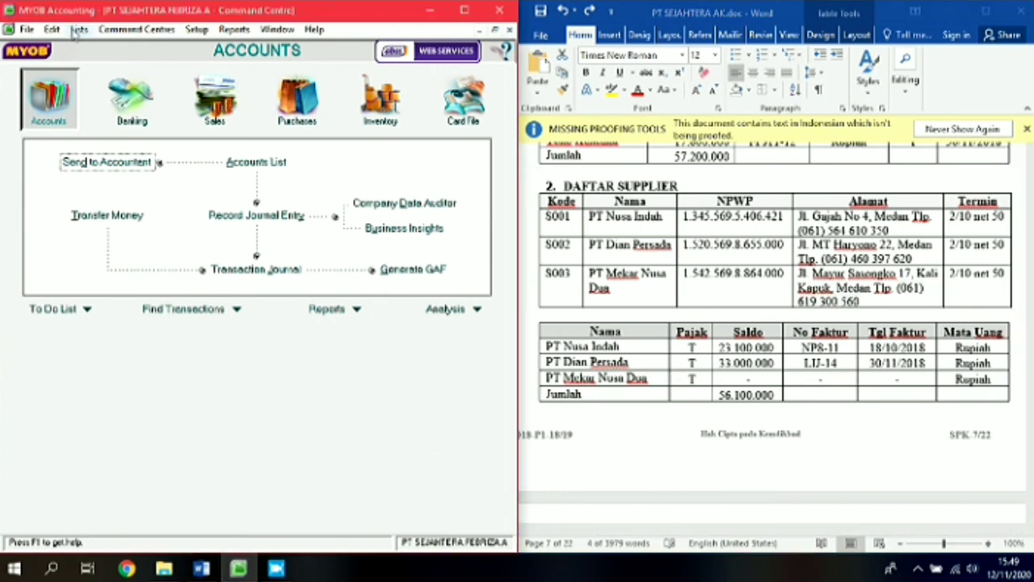
left_click(197, 29)
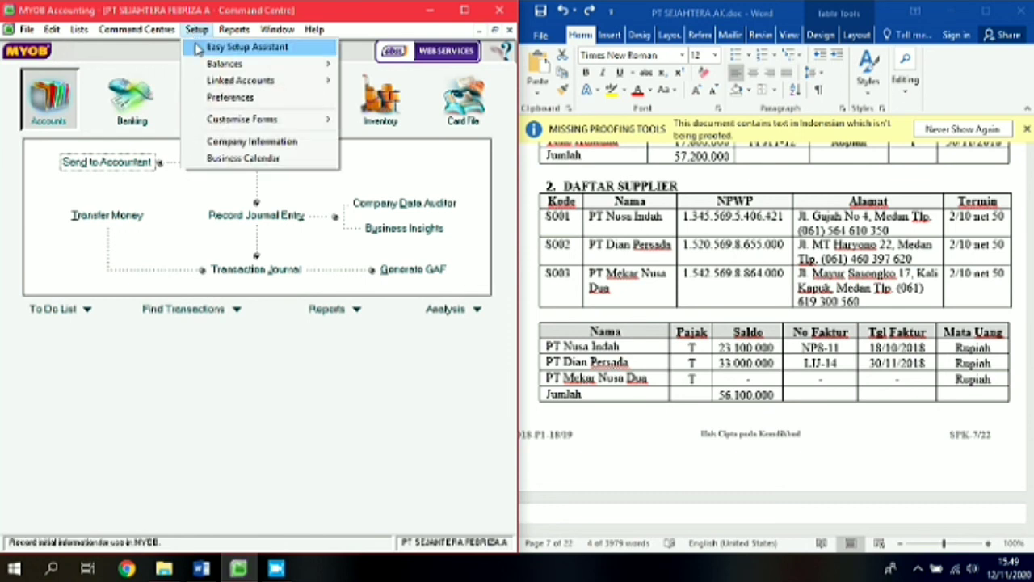
left_click(198, 48)
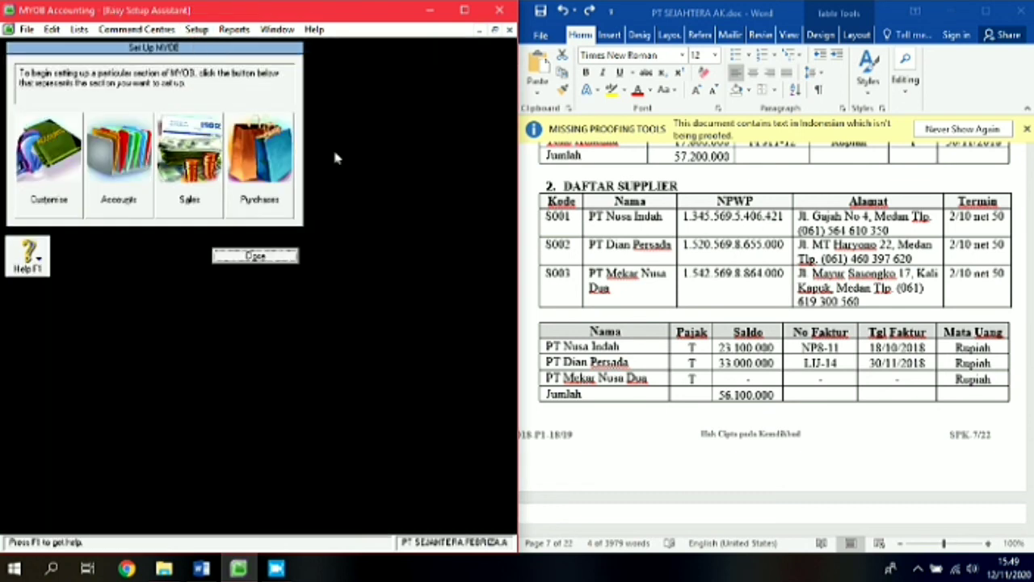
left_click(273, 204)
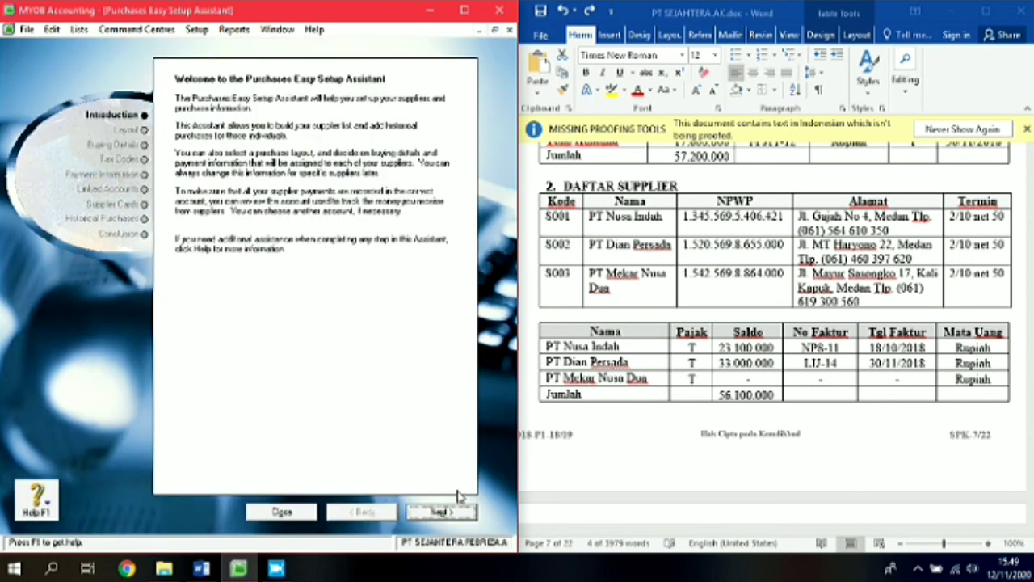
left_click(441, 511)
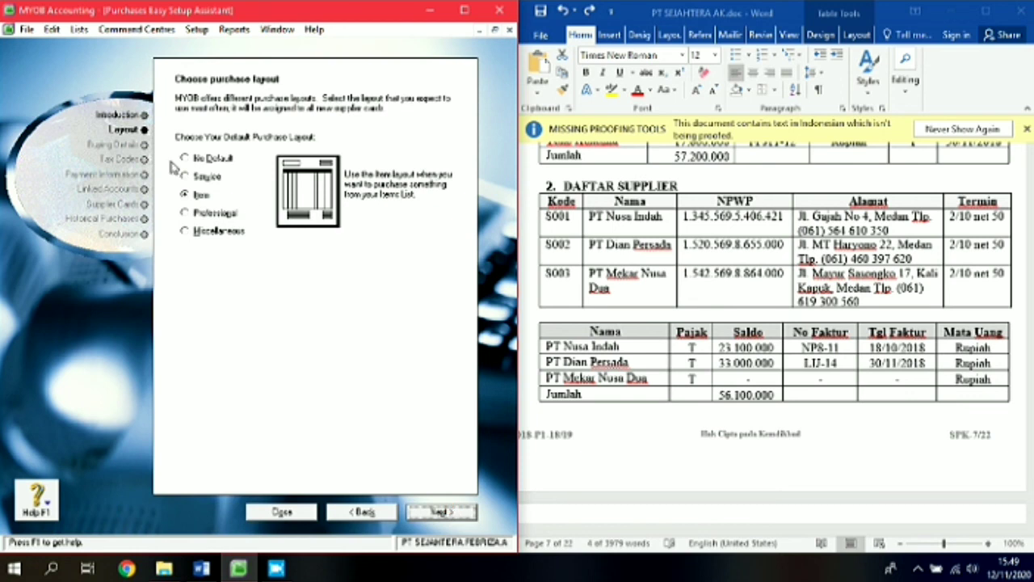
left_click(471, 516)
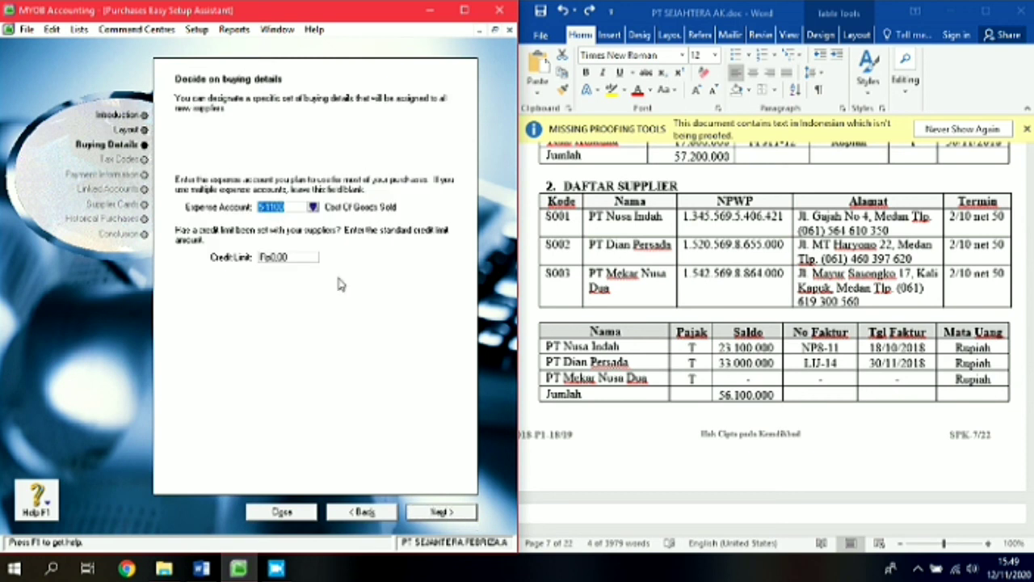
Step: Set the expense account to 5-1100 Cost Of Goods Sold and the supplier tax code to PPN
left_click(313, 207)
double_click(222, 245)
left_click(442, 512)
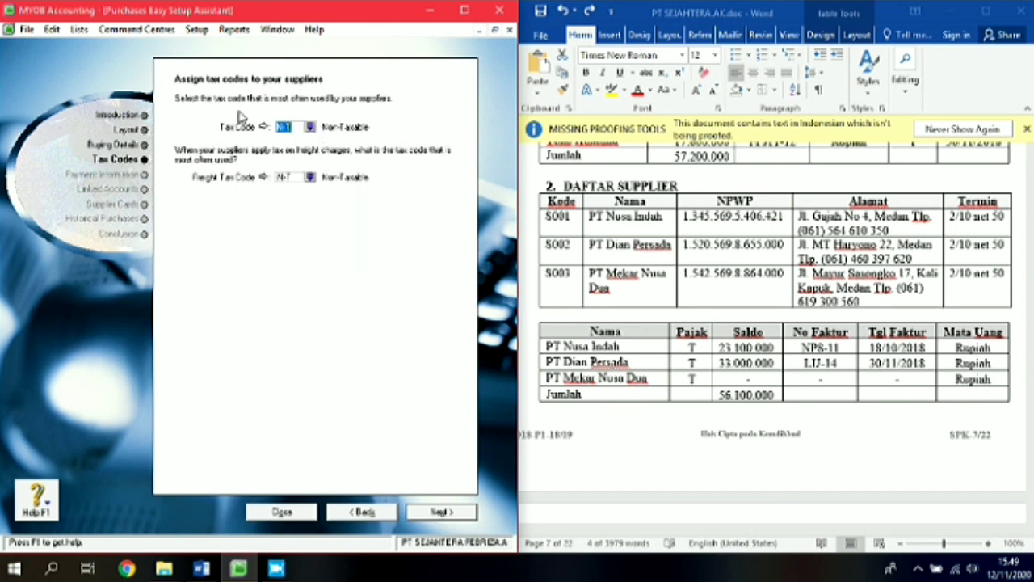
left_click(311, 128)
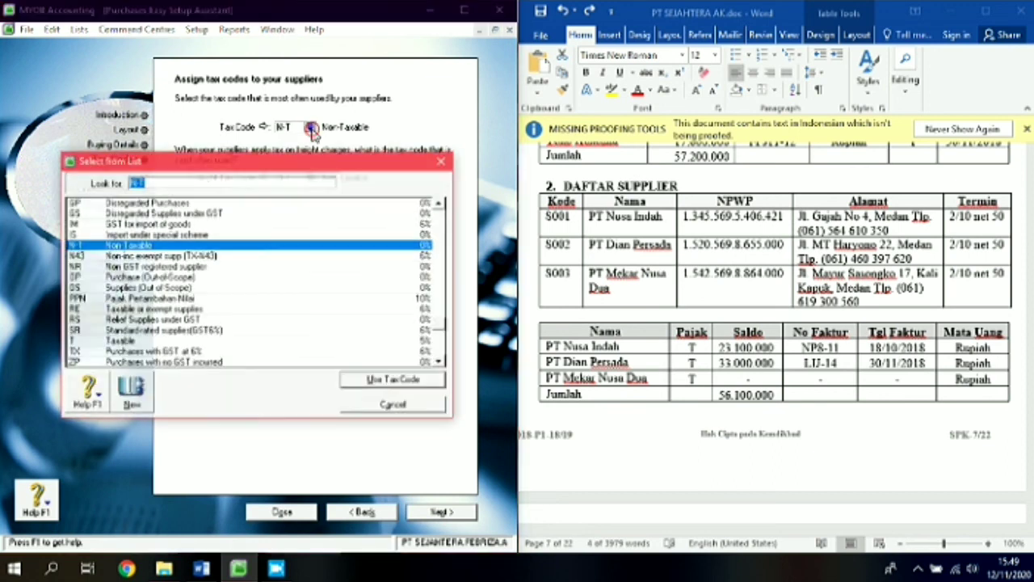
double_click(136, 299)
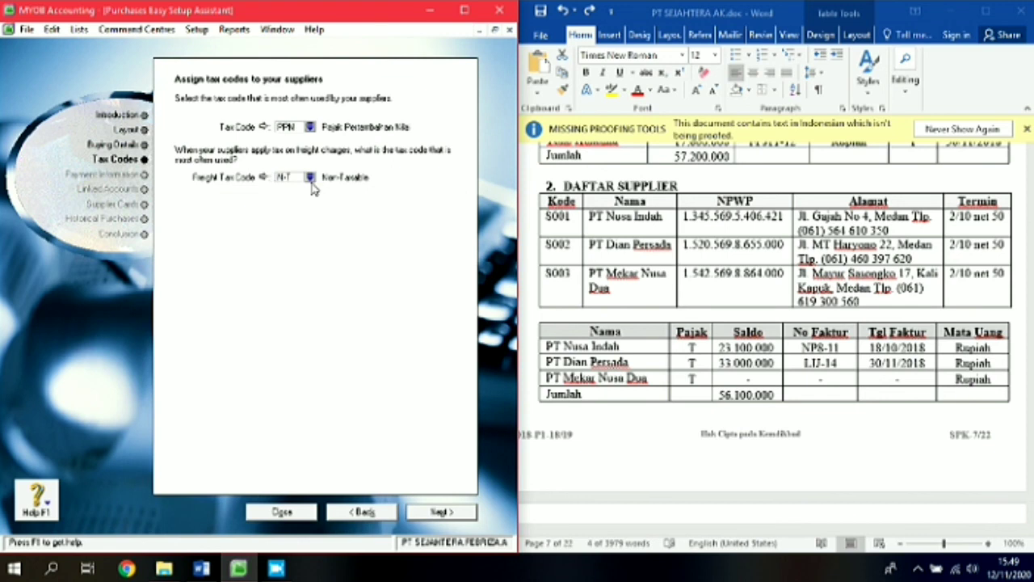
left_click(443, 513)
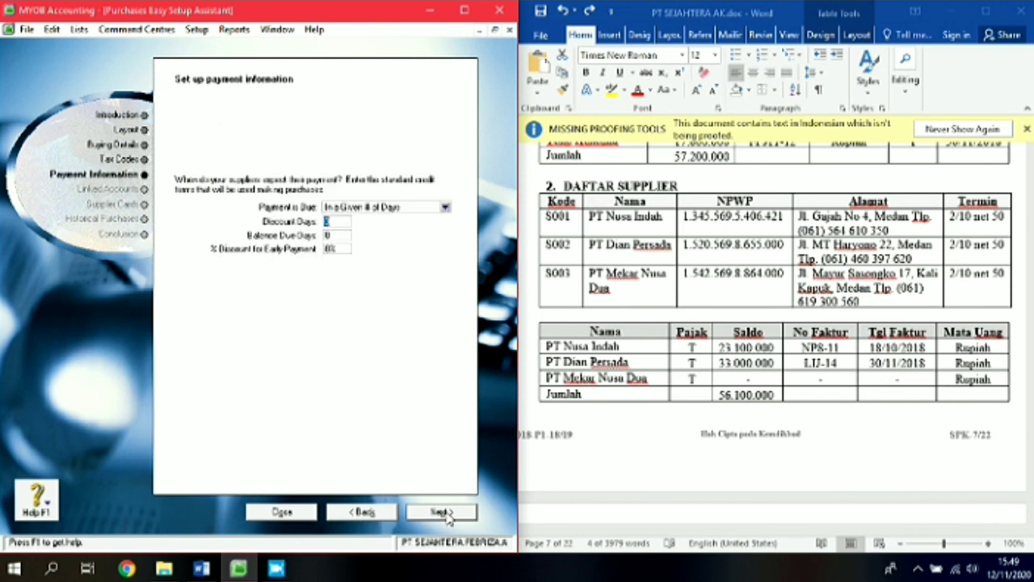
Step: Set supplier payment terms to due in a given number of days, 2% 10 net 50
left_click(444, 208)
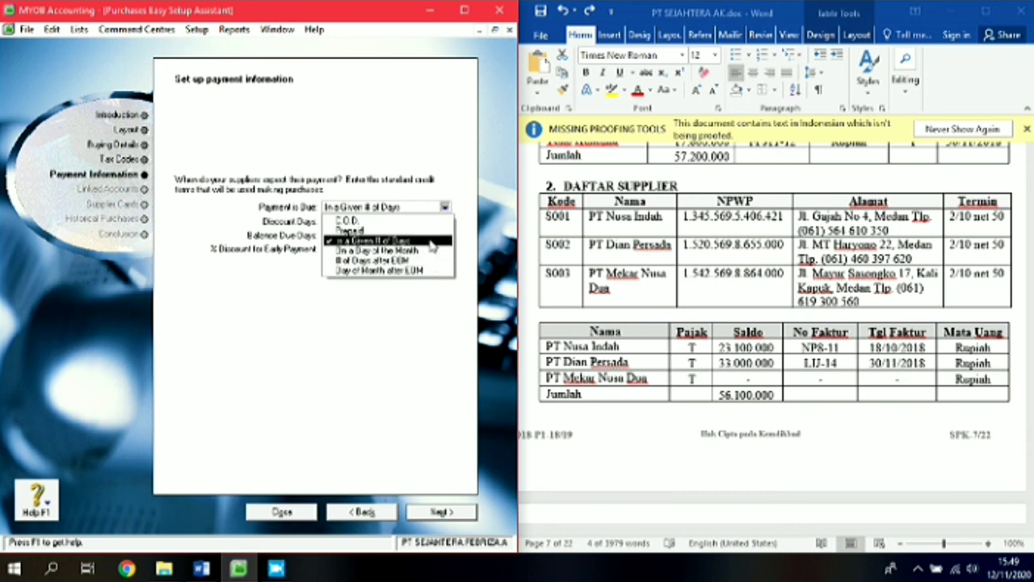
left_click(433, 244)
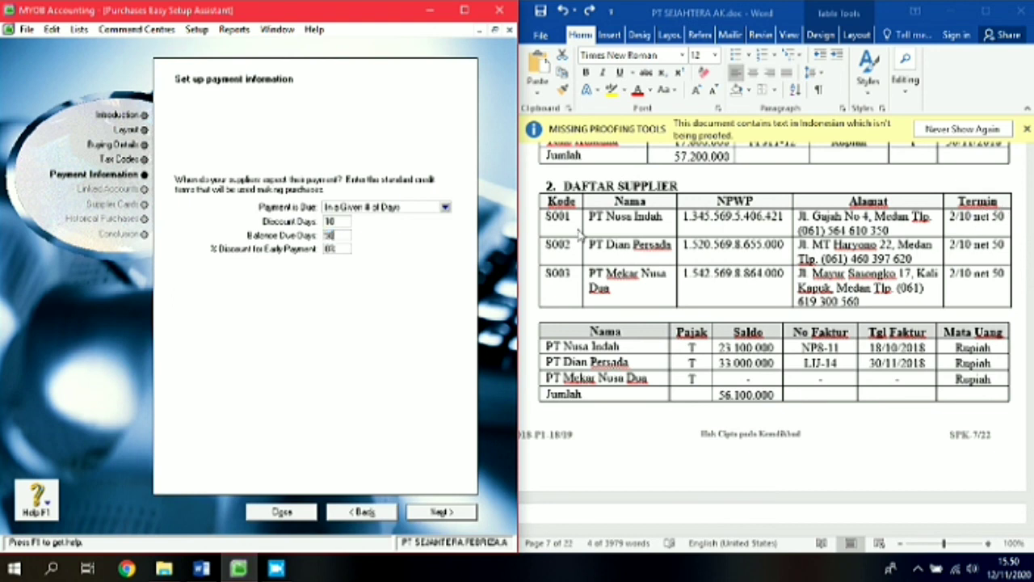
key("Tab")
key("Tab")
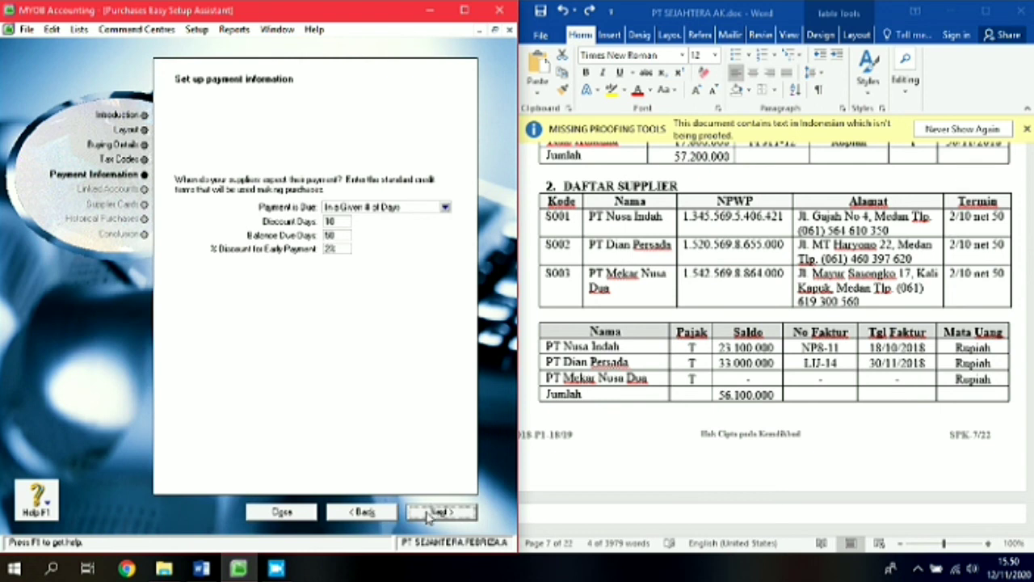
left_click(437, 512)
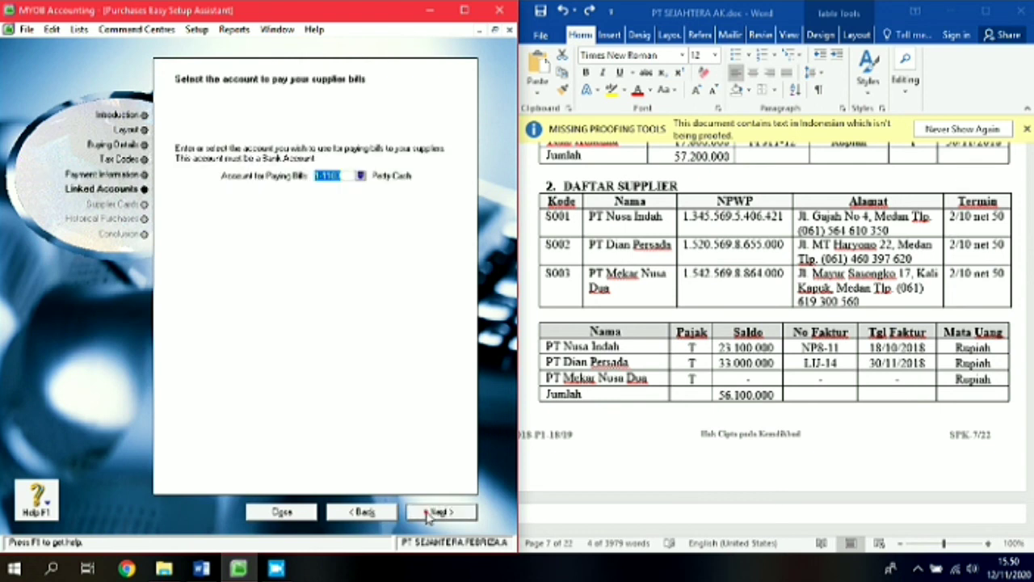
Step: Pay supplier bills from 1-1120 Cash in Bank
left_click(363, 178)
left_click(214, 213)
double_click(215, 213)
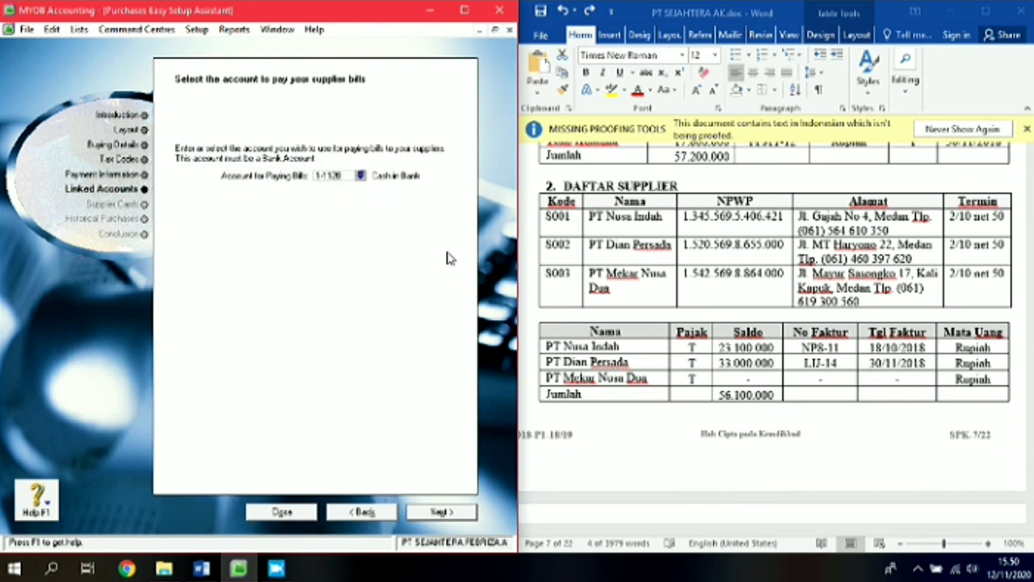
left_click(433, 514)
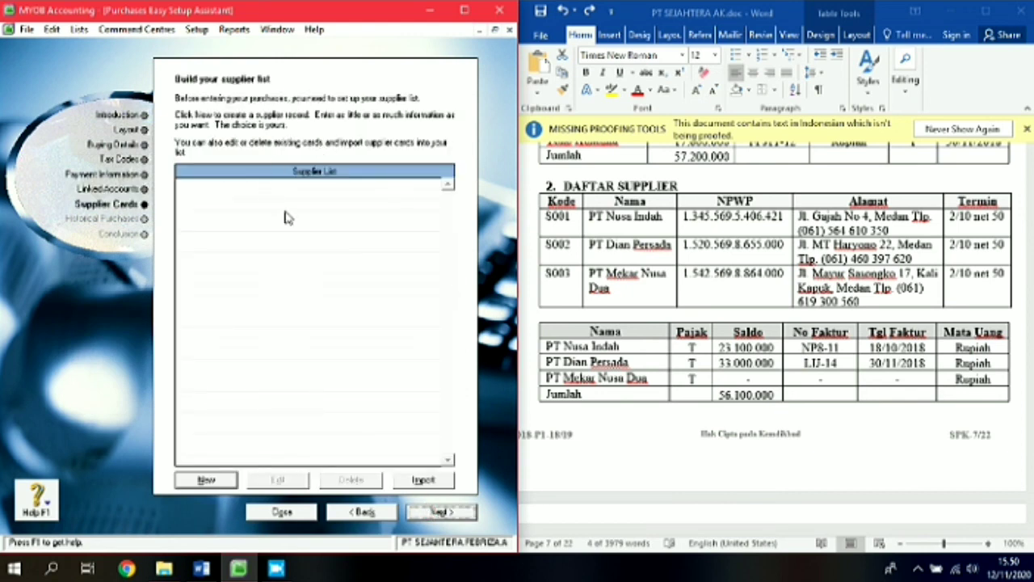
Step: Create a new supplier card PT Nusa Indah with card ID S001
left_click(206, 480)
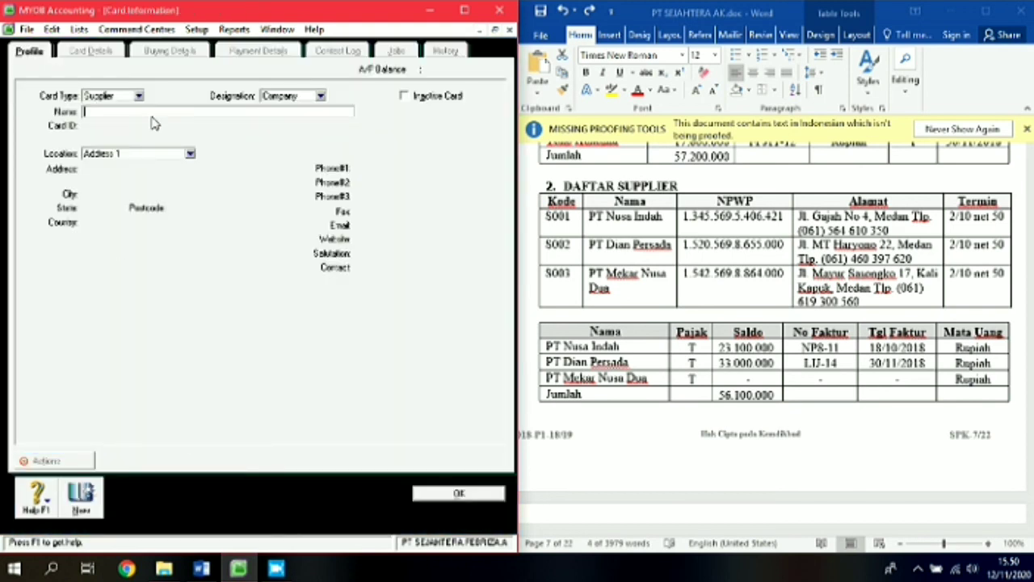
type("PT Nusa Indah")
key("Tab")
type("S")
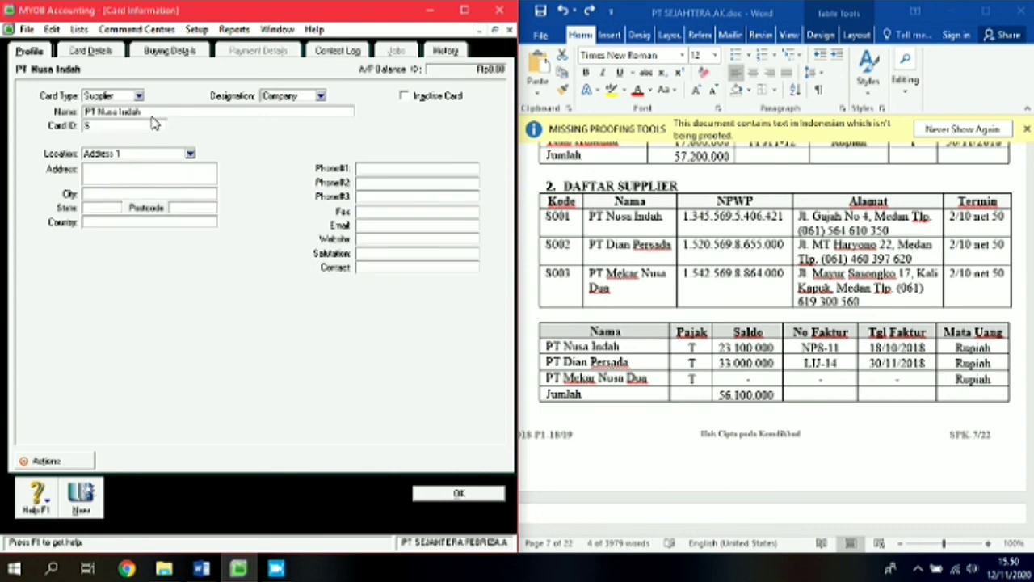
key("Tab")
Step: Paste the supplier's street address from Word and enter city Medan and country Indonesia
left_click(800, 220)
left_click(800, 215)
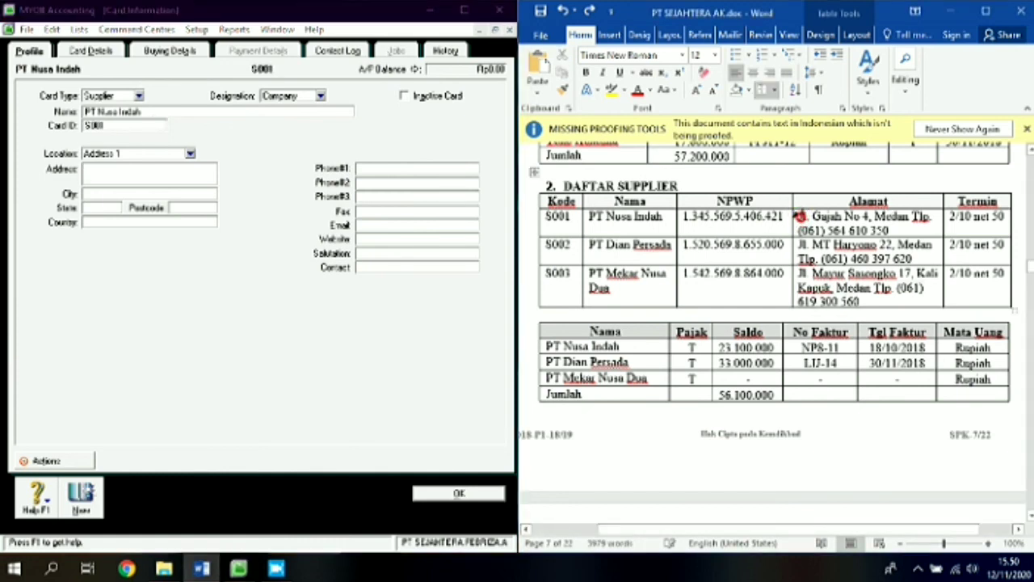
left_click_drag(799, 215, 867, 213)
key("ctrl+c")
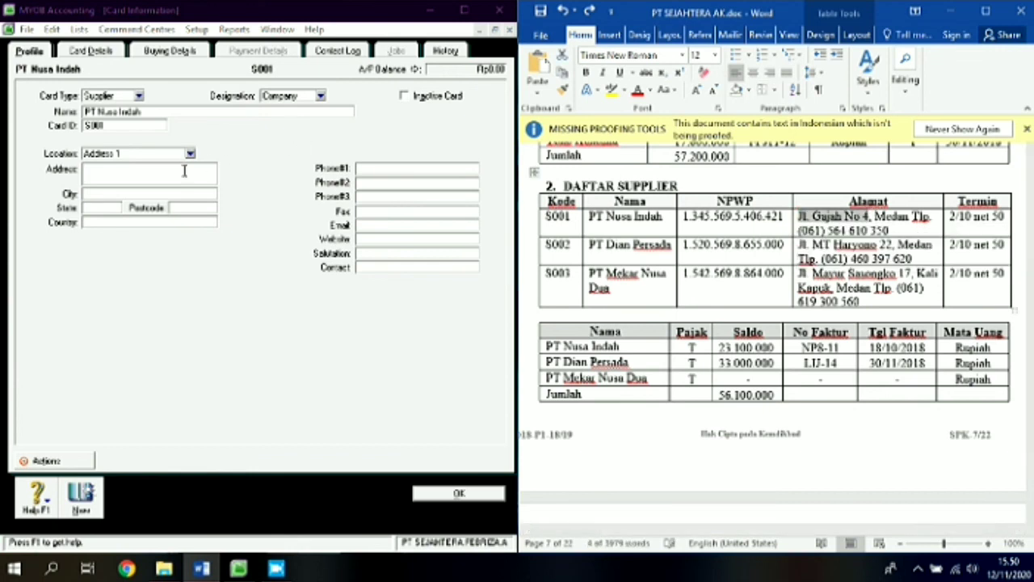
left_click(184, 170)
key("ctrl+v")
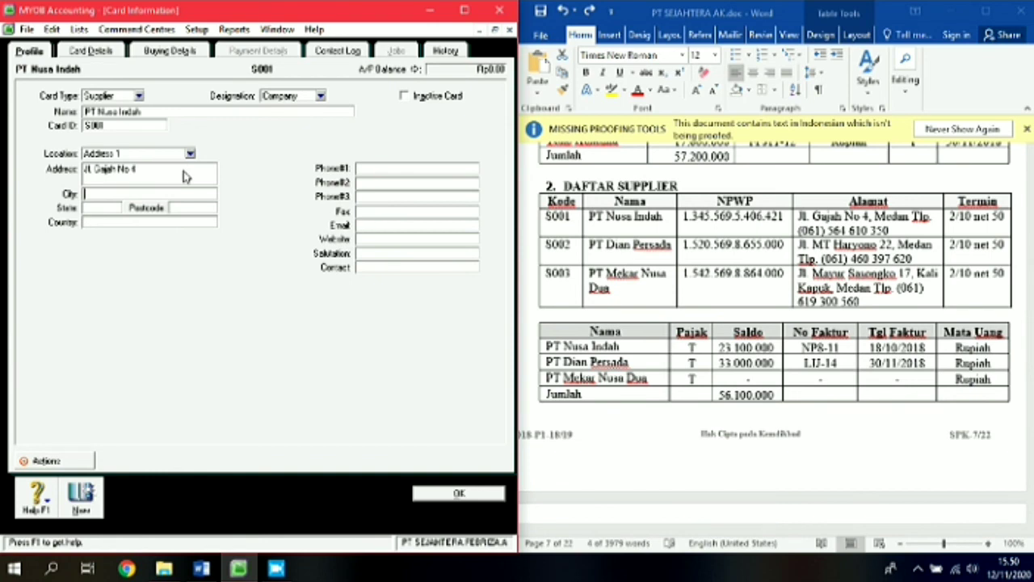
type("Medan")
key("Tab")
type("Indone")
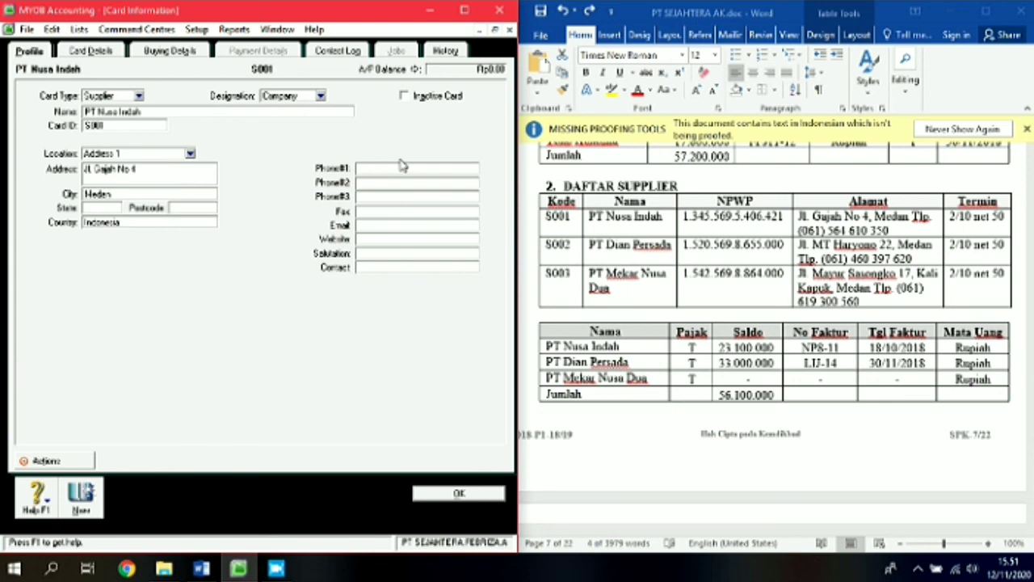
left_click(375, 169)
Step: Copy the supplier's phone number from Word into Phone #1, then start a blank card
left_click(802, 231)
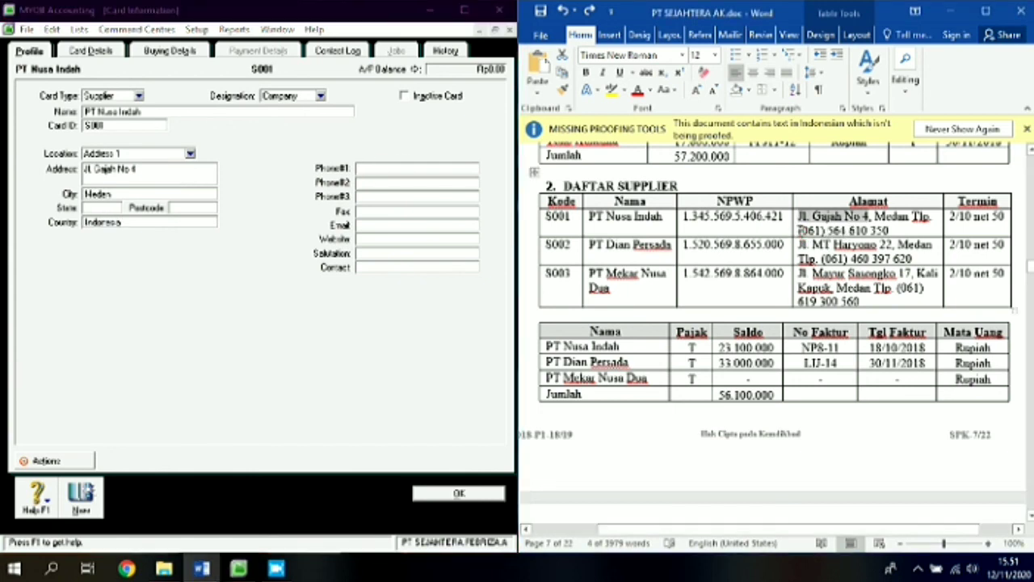
left_click(798, 231)
left_click(802, 231)
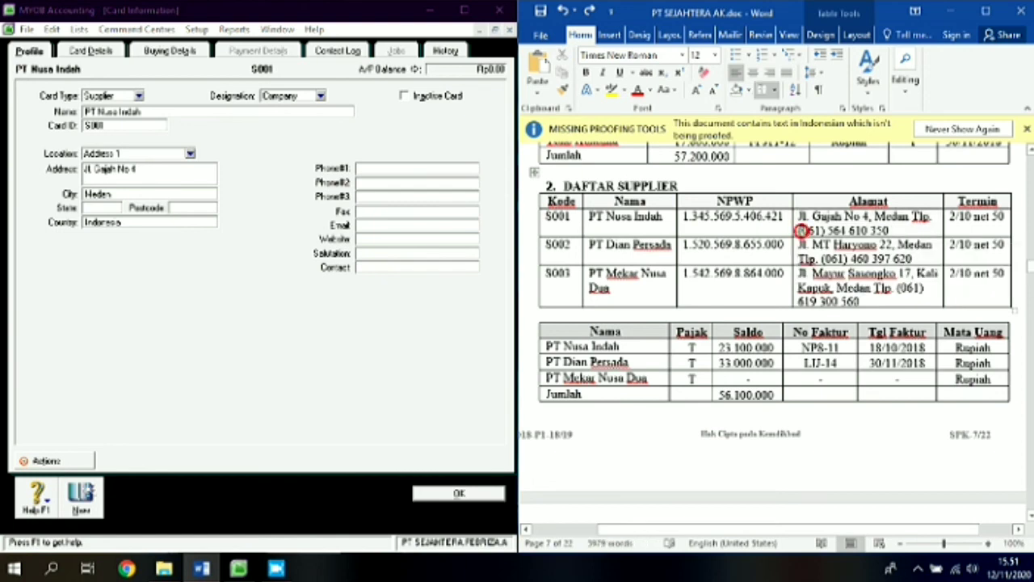
left_click_drag(802, 231, 891, 231)
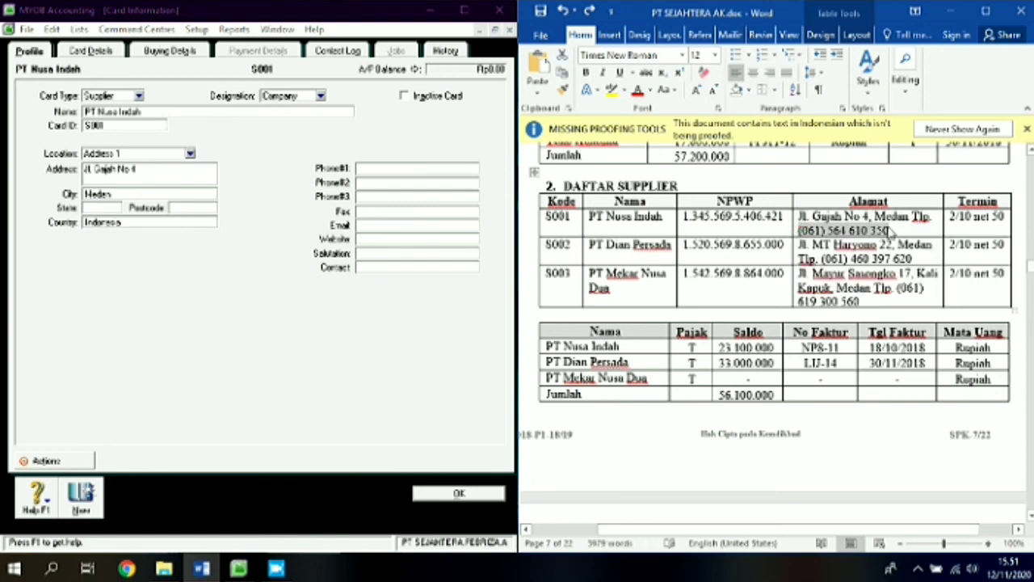
key("ctrl+c")
left_click(475, 169)
key("ctrl+v")
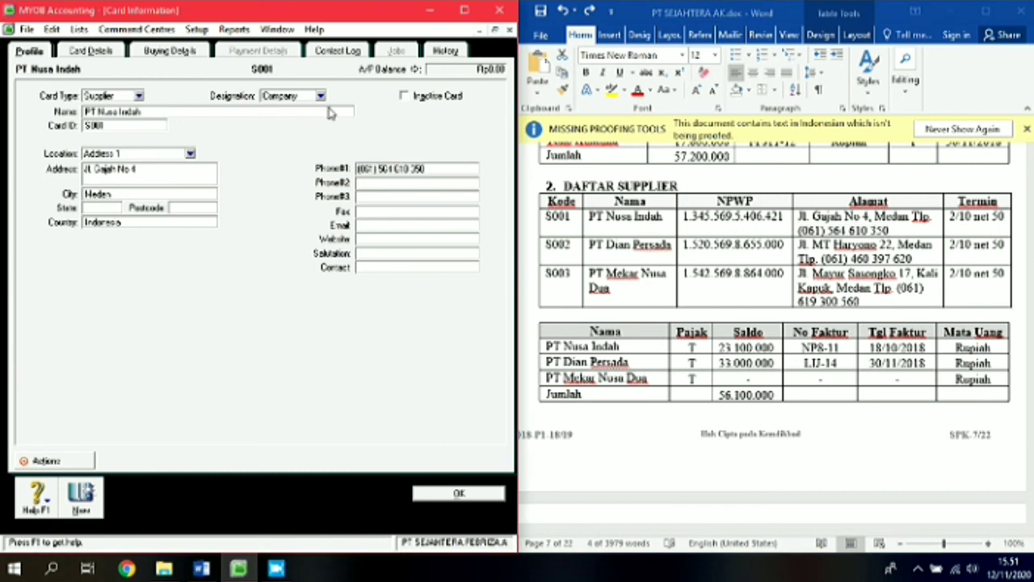
left_click(83, 501)
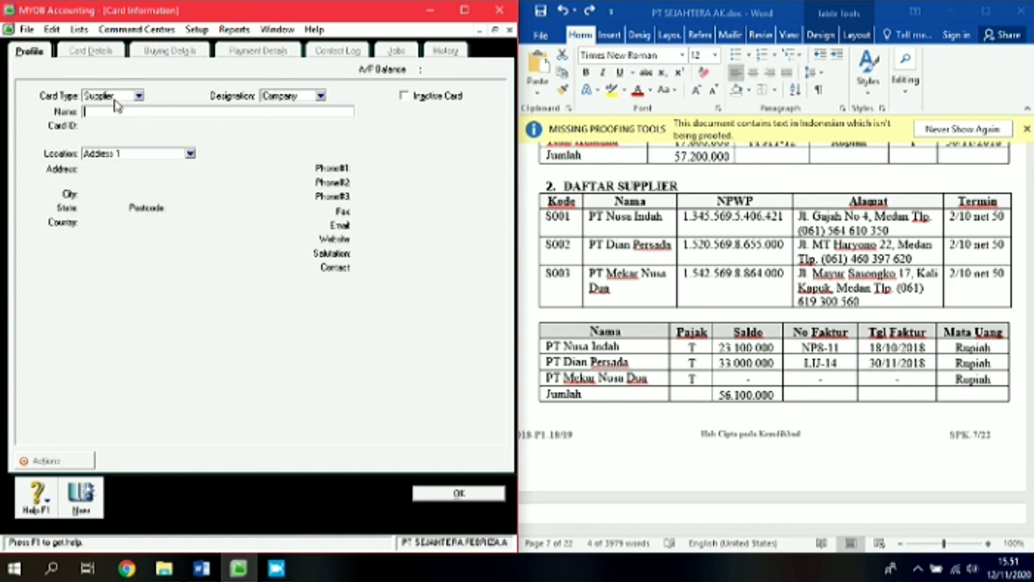
Step: Enter the supplier name PT Dian Persada with card ID S002
type("PT Dian Persada")
key("Tab")
type("S")
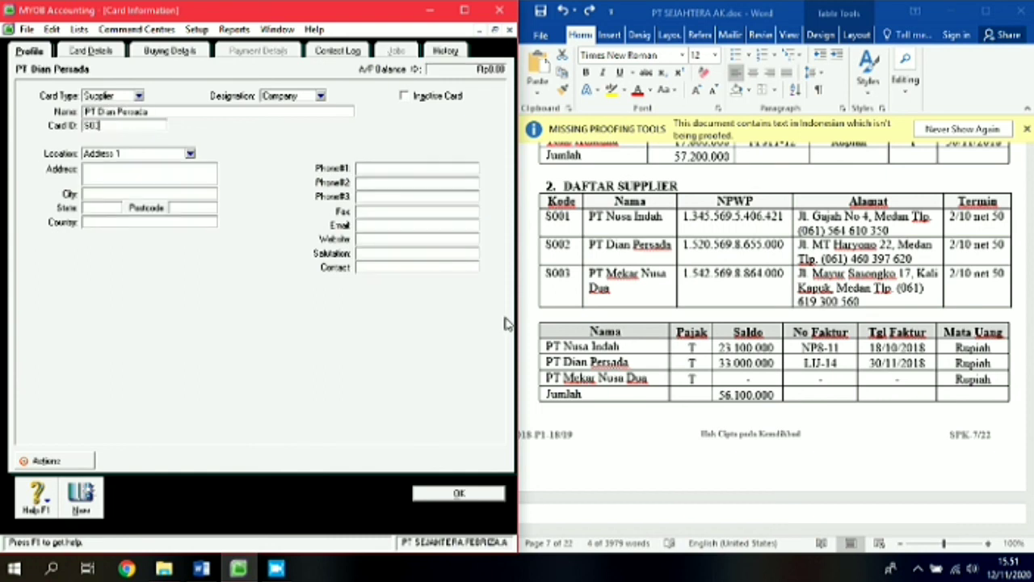
key("Tab")
Step: Copy PT Dian Persada's street address from the Word supplier list into the card's address field
left_click(801, 244)
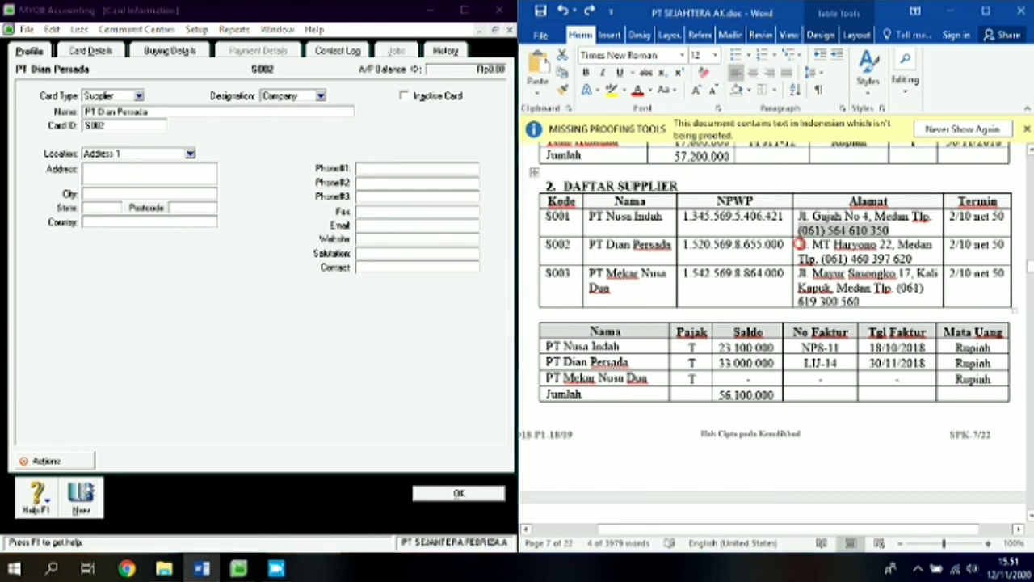
left_click_drag(800, 244, 893, 244)
right_click(891, 245)
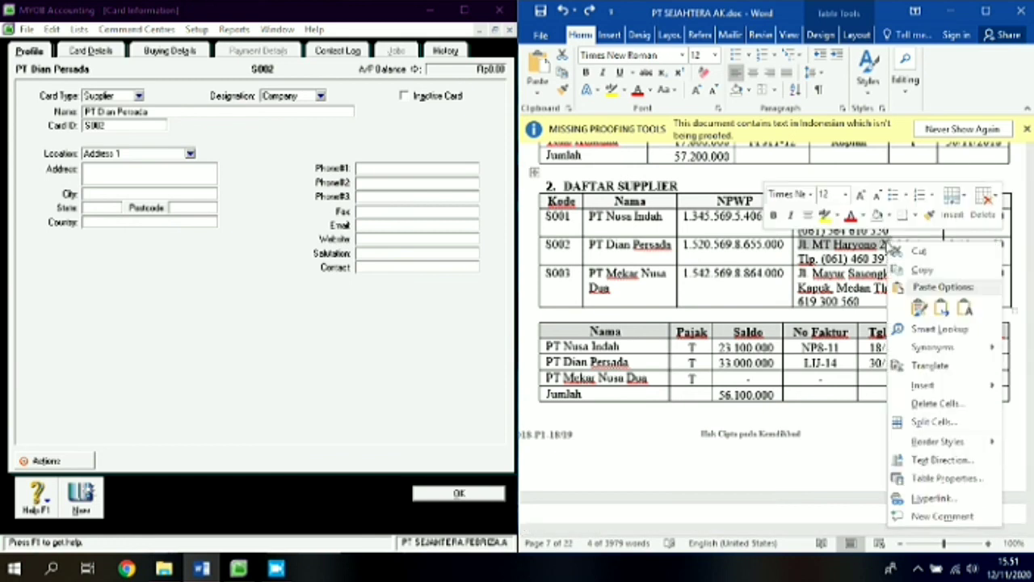
left_click(908, 272)
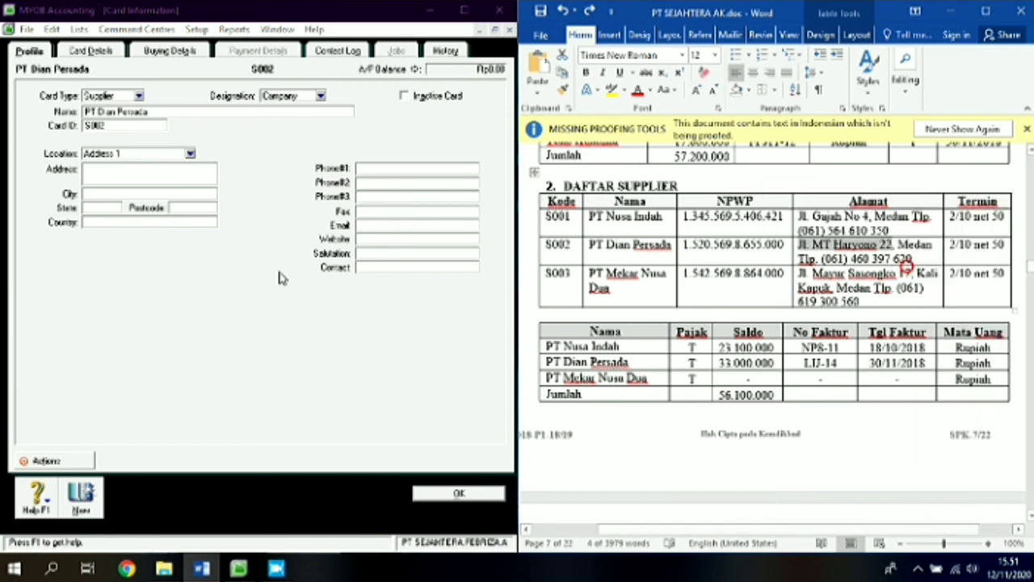
right_click(147, 173)
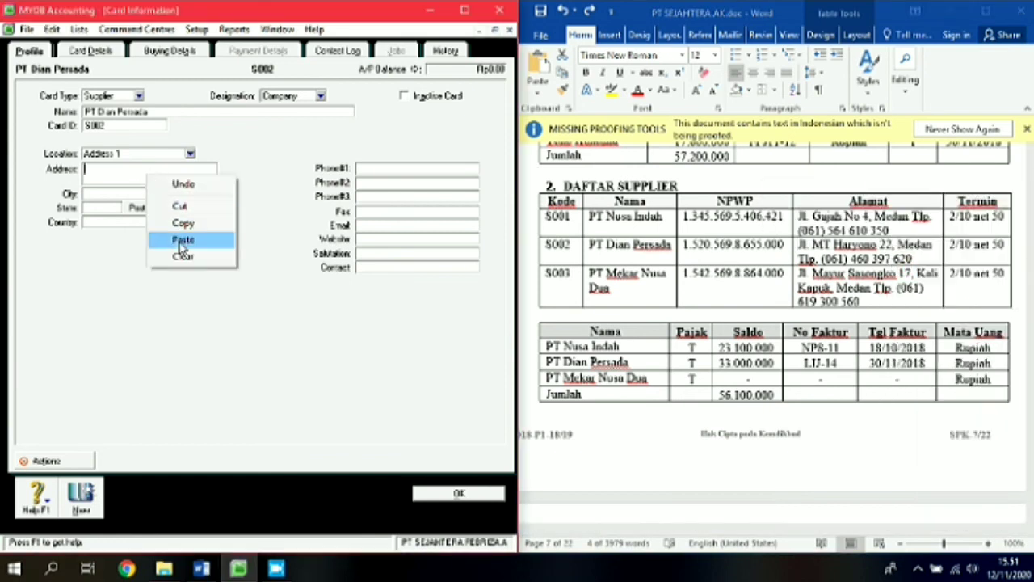
left_click(181, 241)
Step: Set the city to Medan and the country to Indonesia
left_click(137, 193)
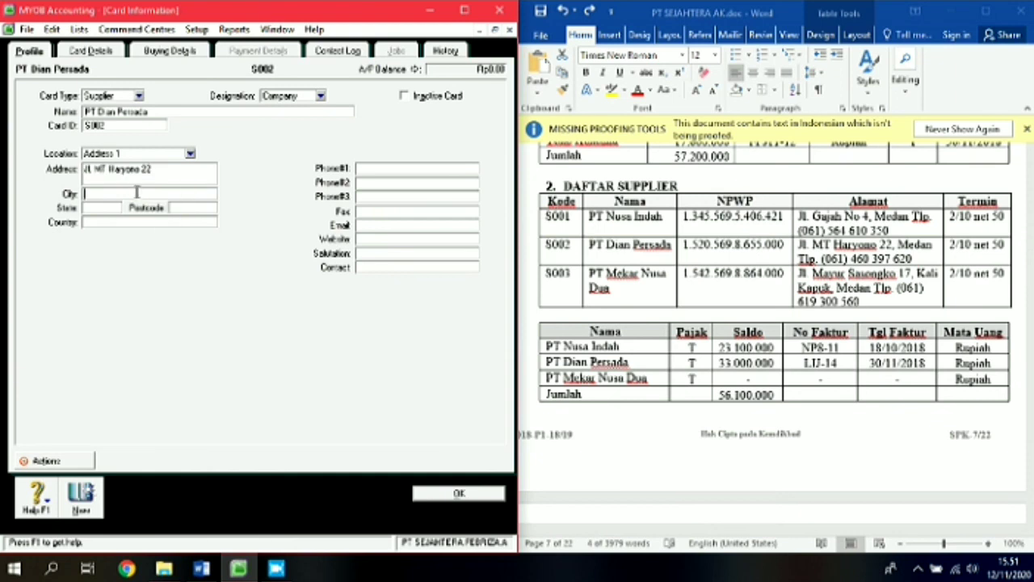
type("Medan")
key("Tab")
key("Tab")
type("Indonesi")
left_click(376, 165)
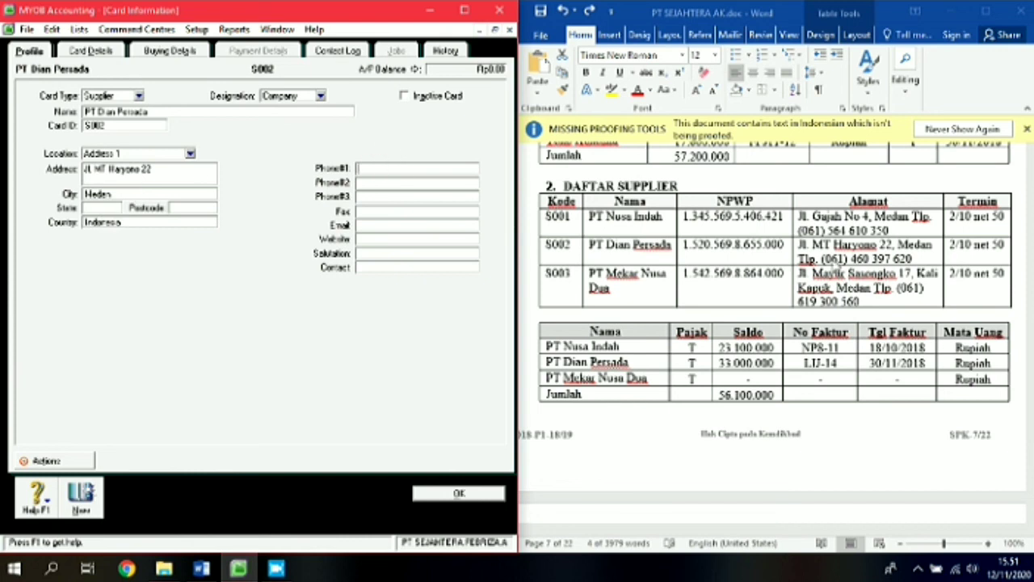
left_click(825, 260)
left_click_drag(823, 260, 915, 258)
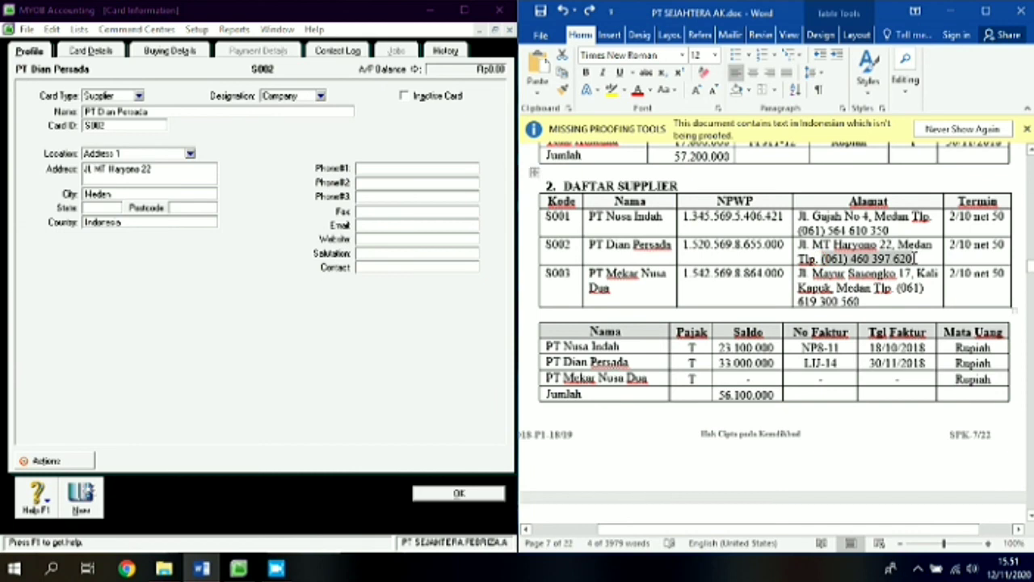
left_click(437, 171)
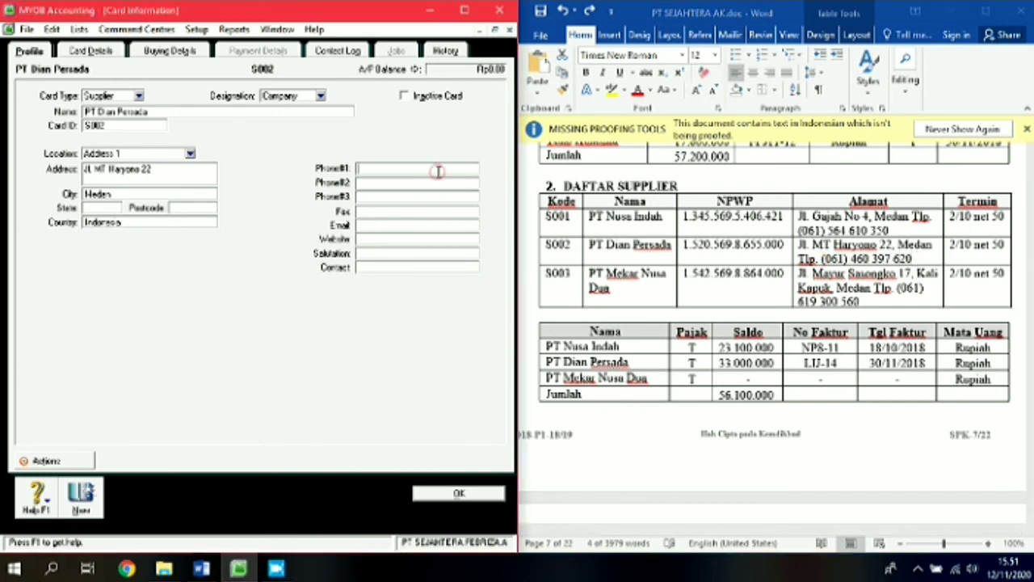
key("ctrl+v")
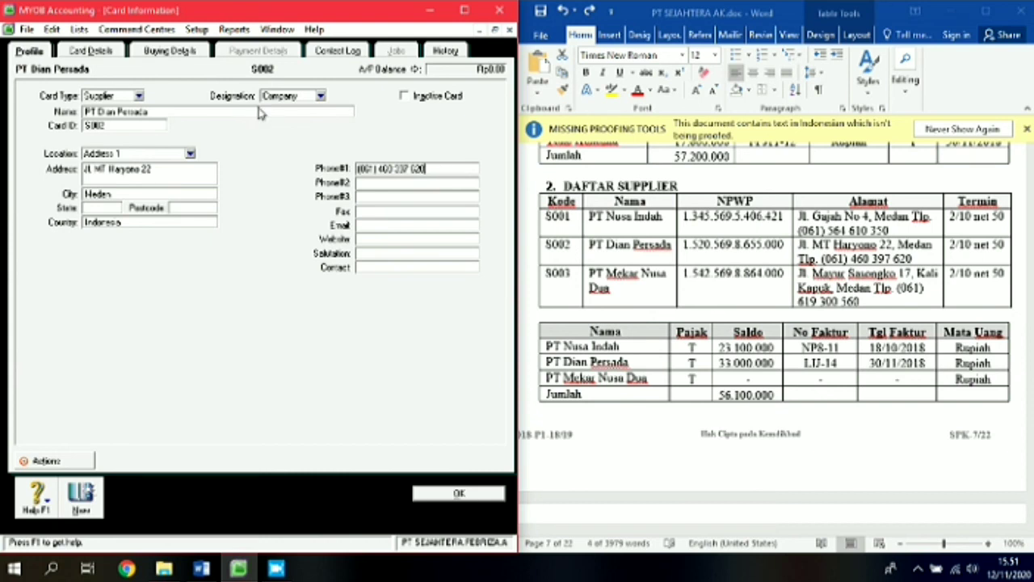
left_click(95, 506)
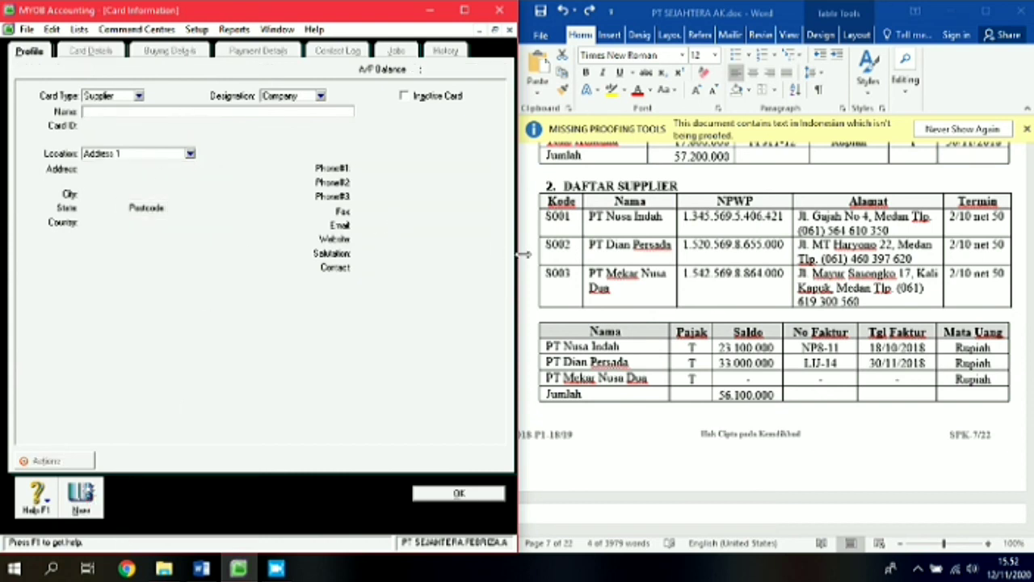
Step: Enter the supplier name PT Mekar Nusa Dua with card ID S003, removing the stray apostrophe
type("PT Mekar Nusa Dua")
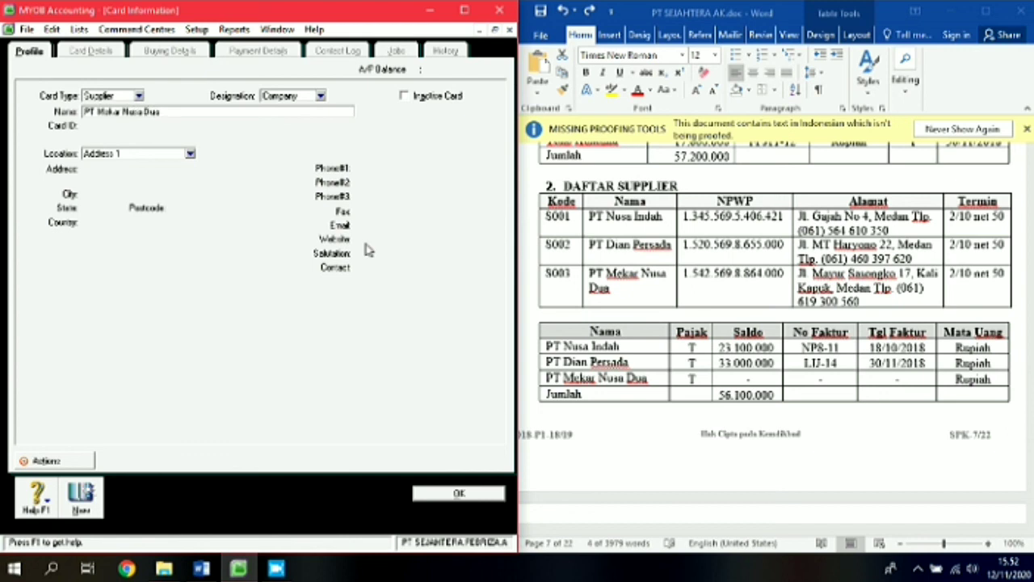
key("Tab")
type("S003'")
key("Tab")
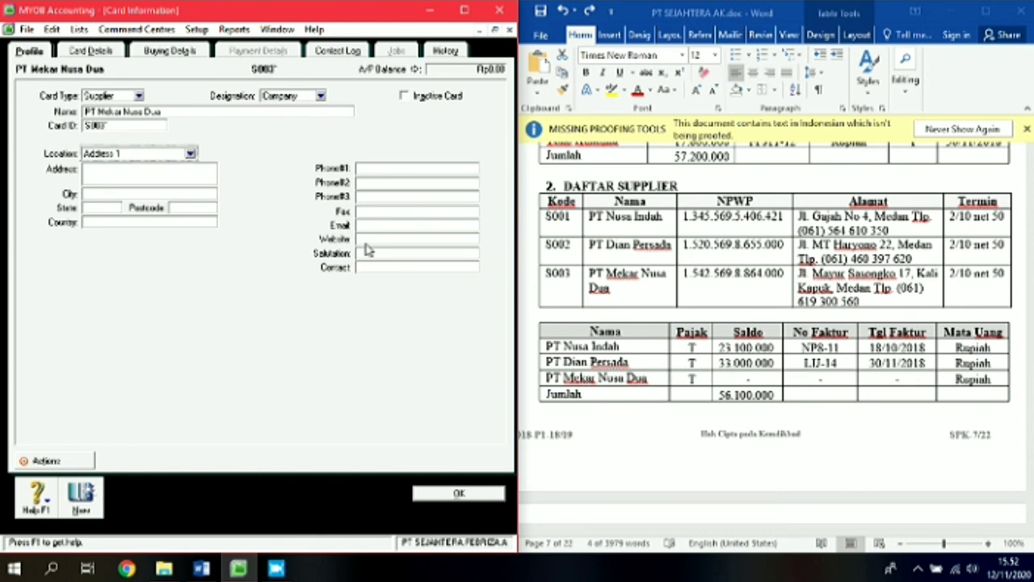
left_click(147, 127)
left_click(146, 127)
key("BackSpace")
Step: Paste PT Mekar Nusa Dua's street address from Word, with city Medan and country Indonesia
left_click(801, 271)
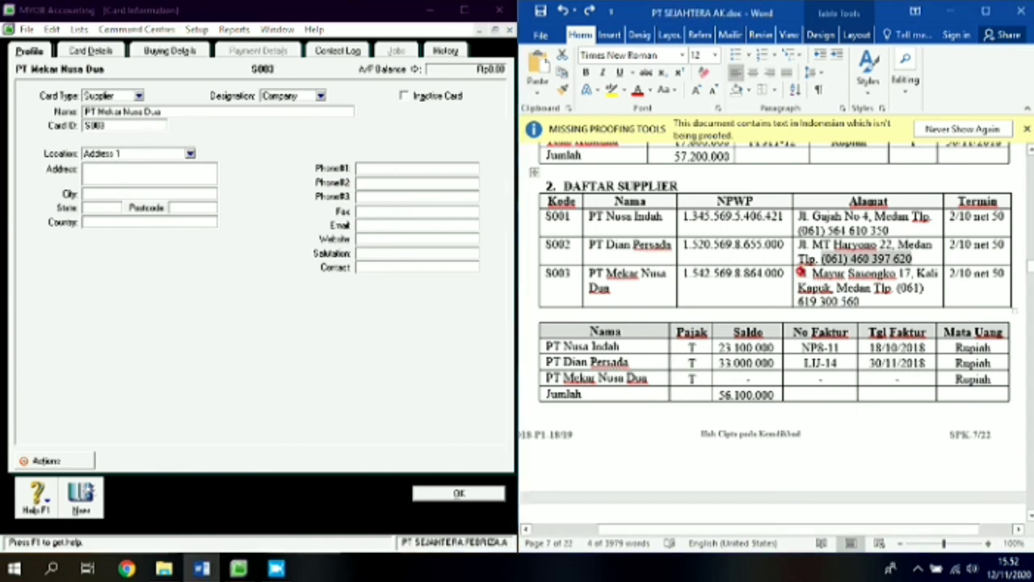
left_click_drag(799, 272, 837, 289)
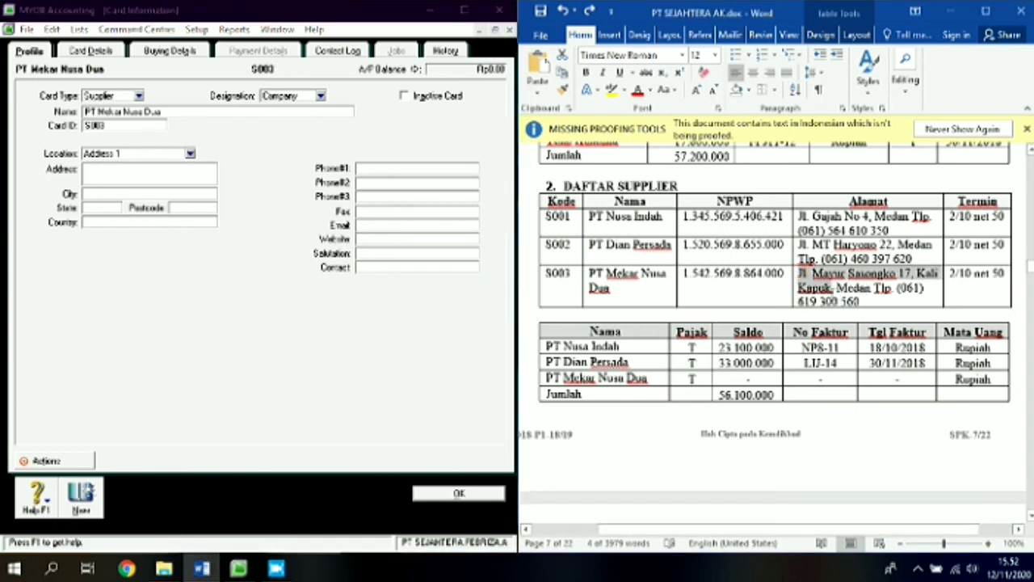
left_click(125, 171)
key("ctrl+v")
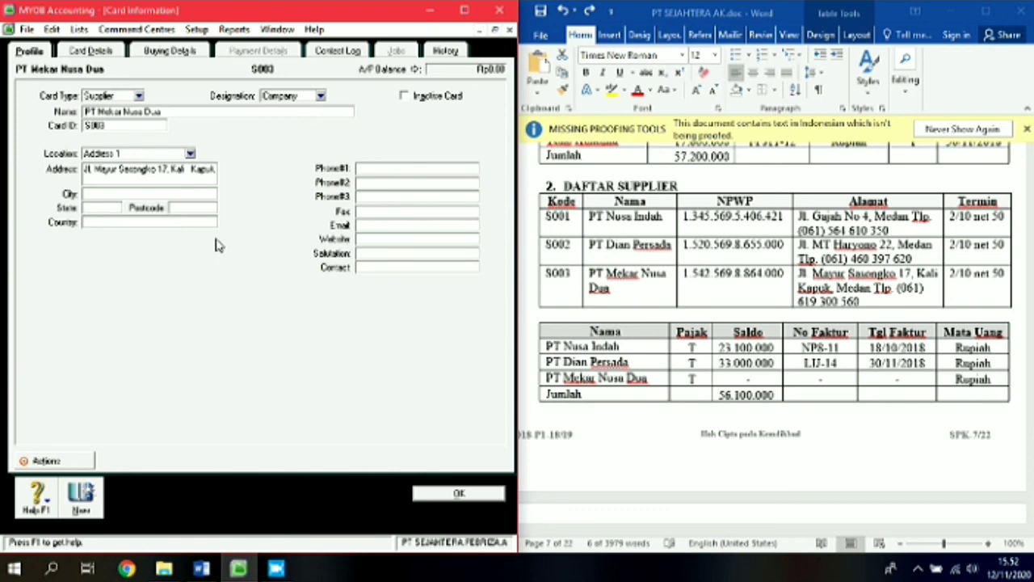
left_click(174, 195)
type("Medan")
key("Tab")
type("Indone")
Step: Paste the phone number into the first phone field and save the S003 card with OK
left_click(899, 289)
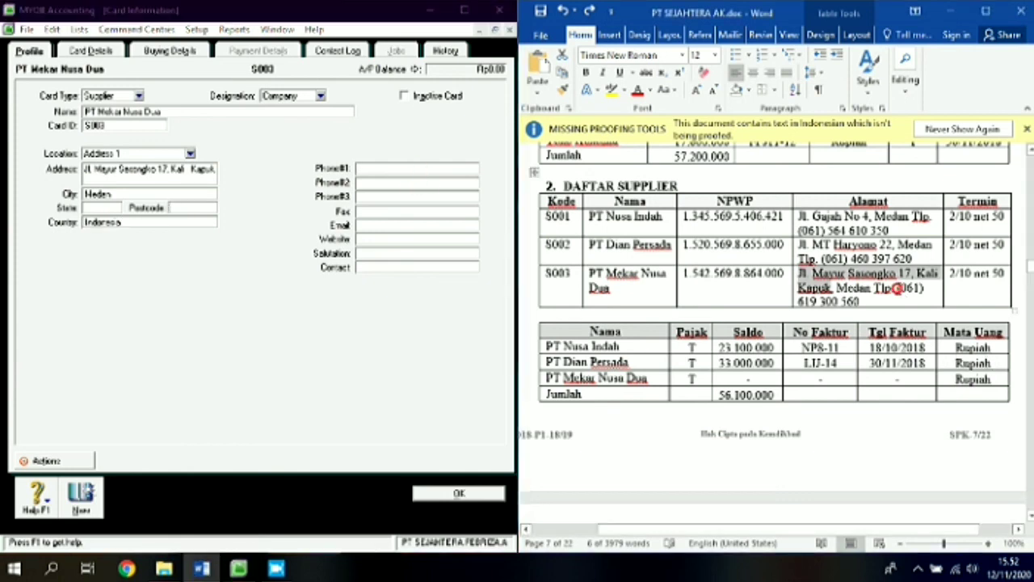
double_click(899, 290)
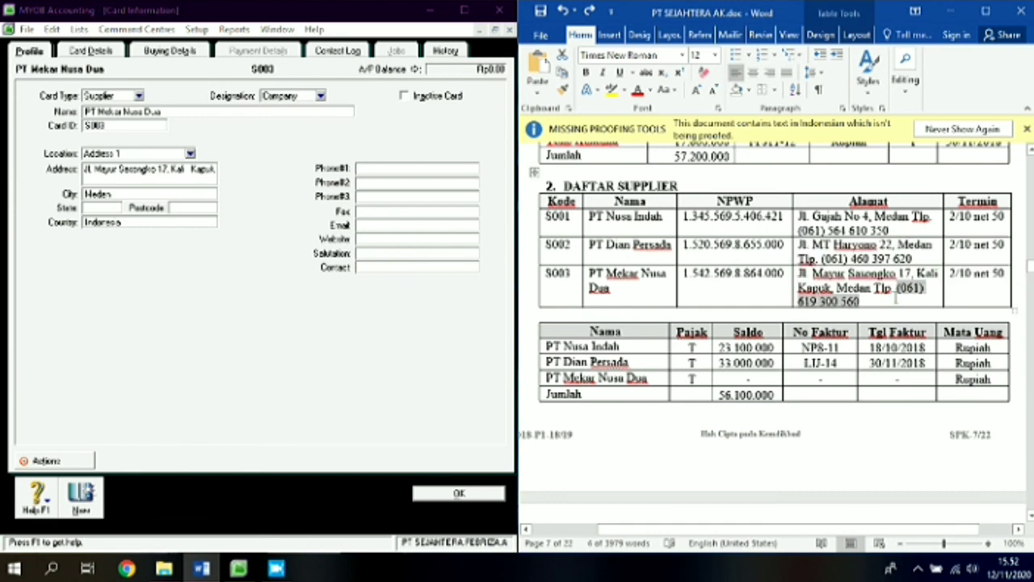
left_click(390, 165)
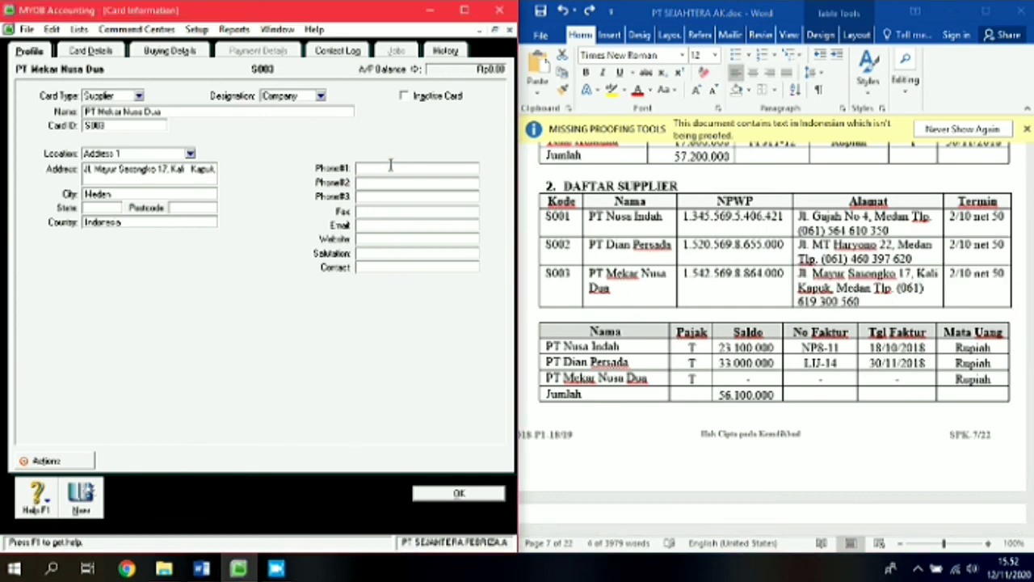
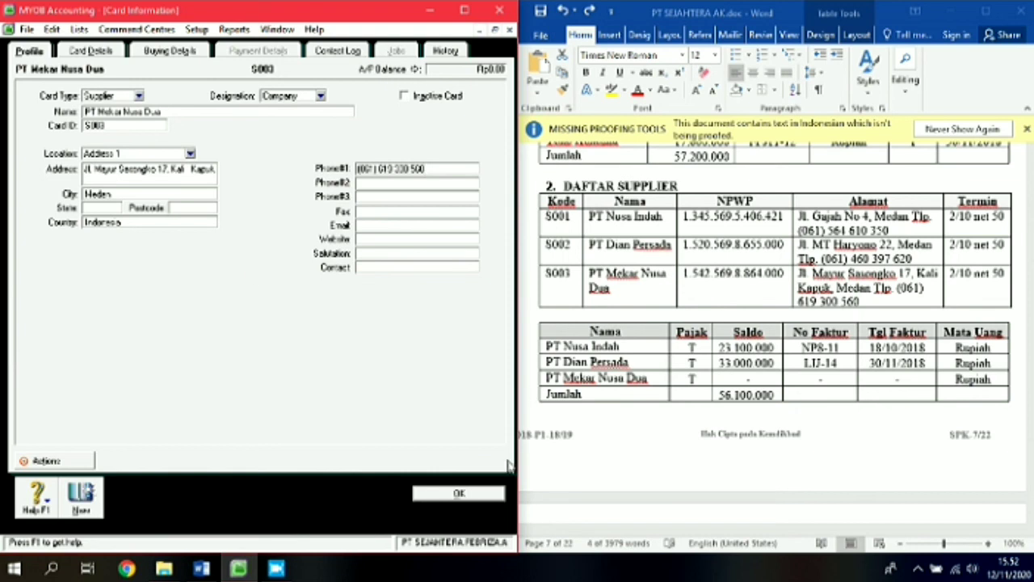
left_click(479, 499)
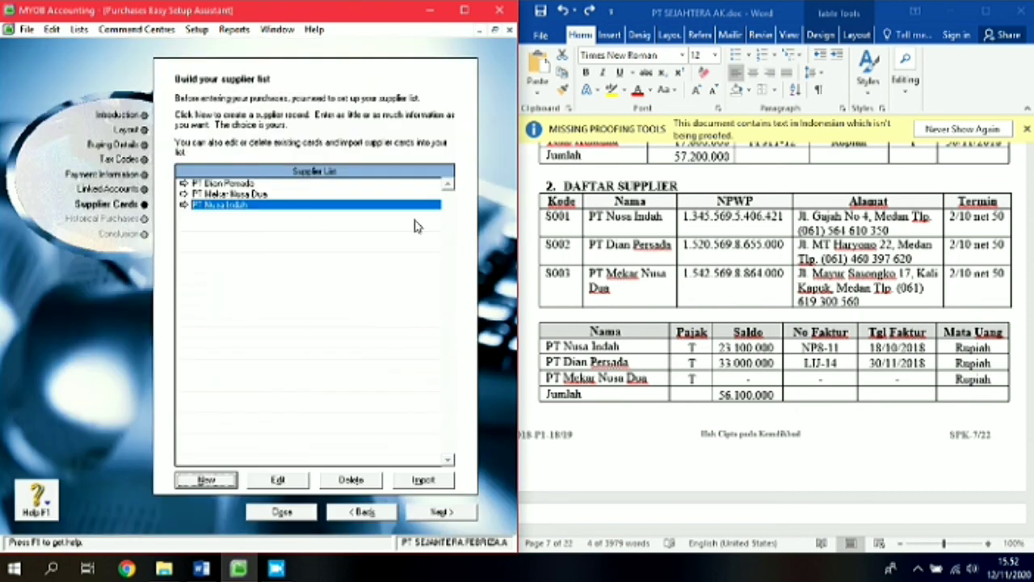
Step: Start a new historical purchase for supplier PT Nusa Indah
left_click(436, 512)
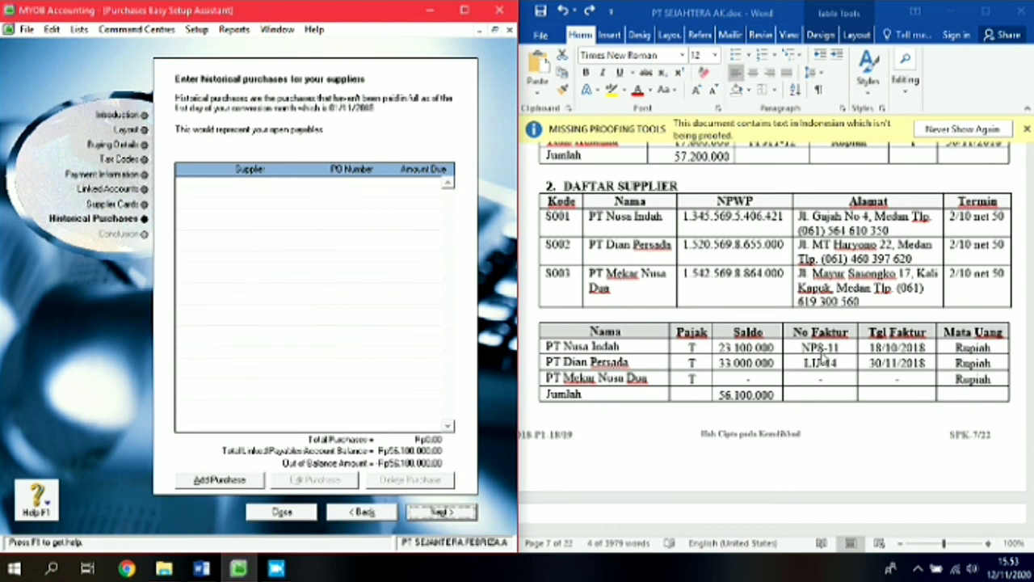
left_click(218, 479)
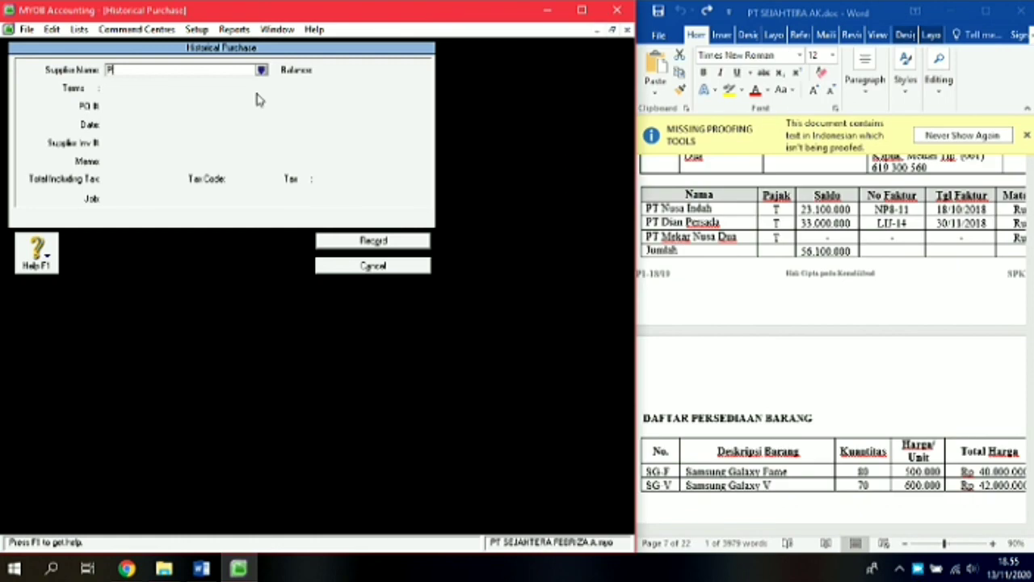
type("T N")
key("Tab")
key("Tab")
key("Tab")
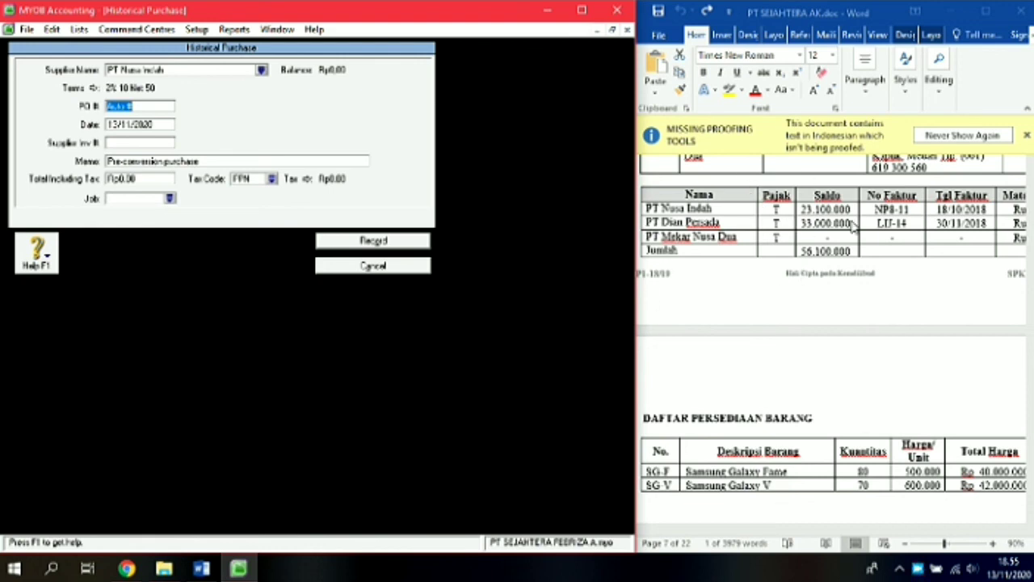
Step: Set the PO number to NP8-11, copied from Word, and the date to 18/11/2018
left_click(886, 214)
left_click_drag(909, 210, 876, 210)
key("ctrl+c")
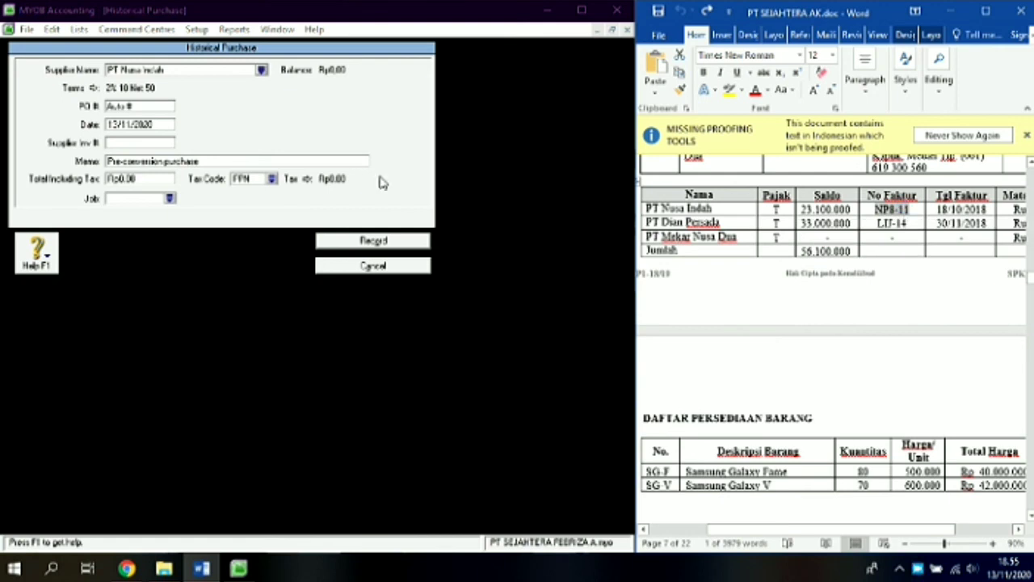
left_click(125, 105)
double_click(145, 107)
key("ctrl+v")
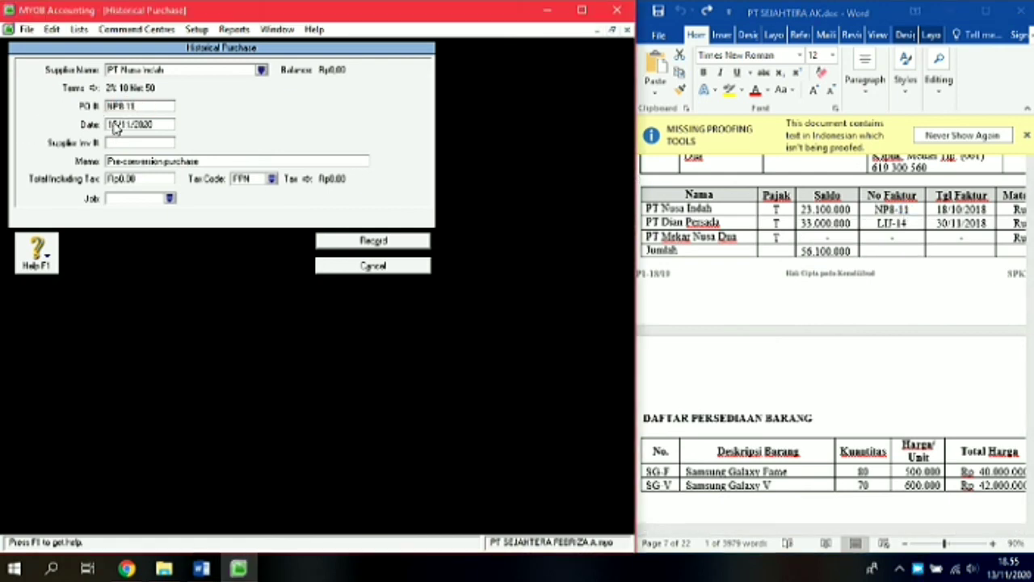
left_click(114, 125)
key("BackSpace")
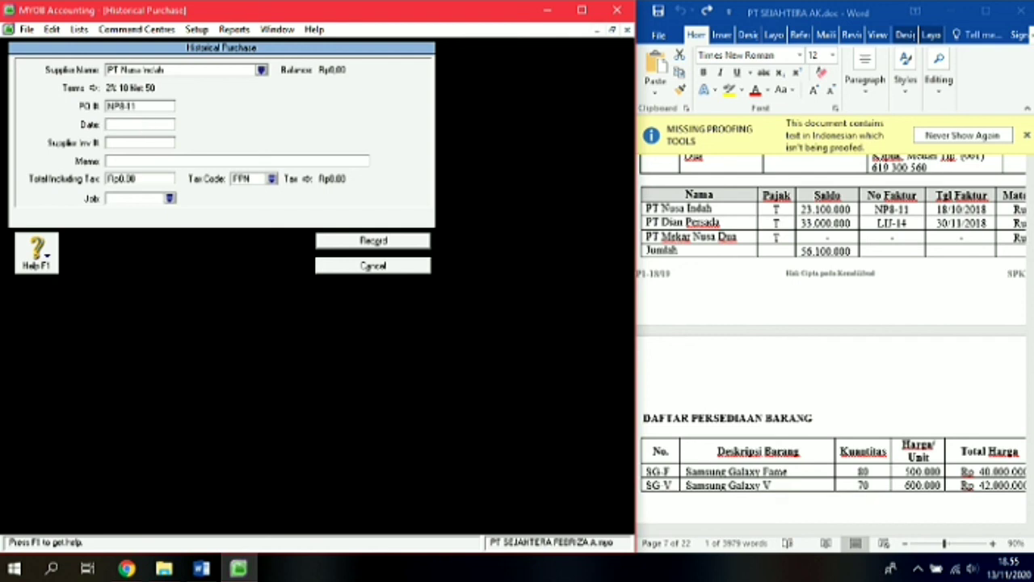
type("18/11/2018")
key("Tab")
Step: Enter memo Saldo Awal Utang, total 23.100.000 and tax code N-T, then record the purchase
type("Saldo Awal Utang")
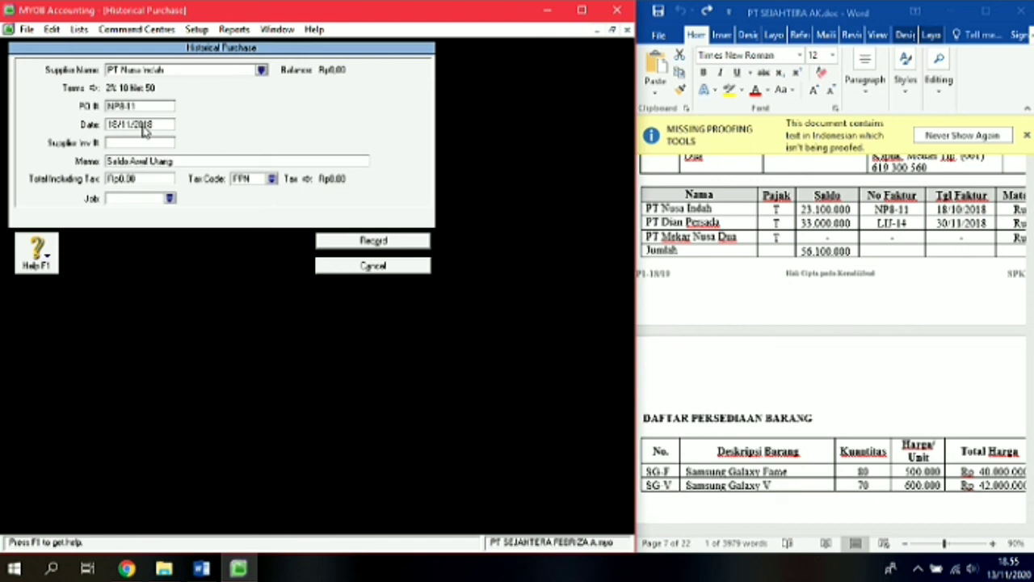
key("Tab")
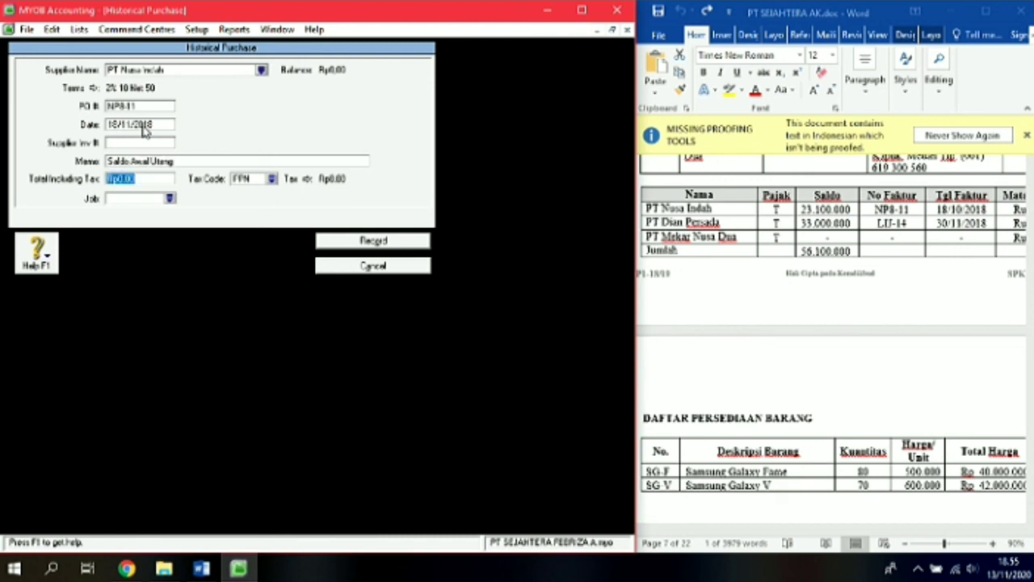
type("23.")
type("100.")
type("000")
key("Tab")
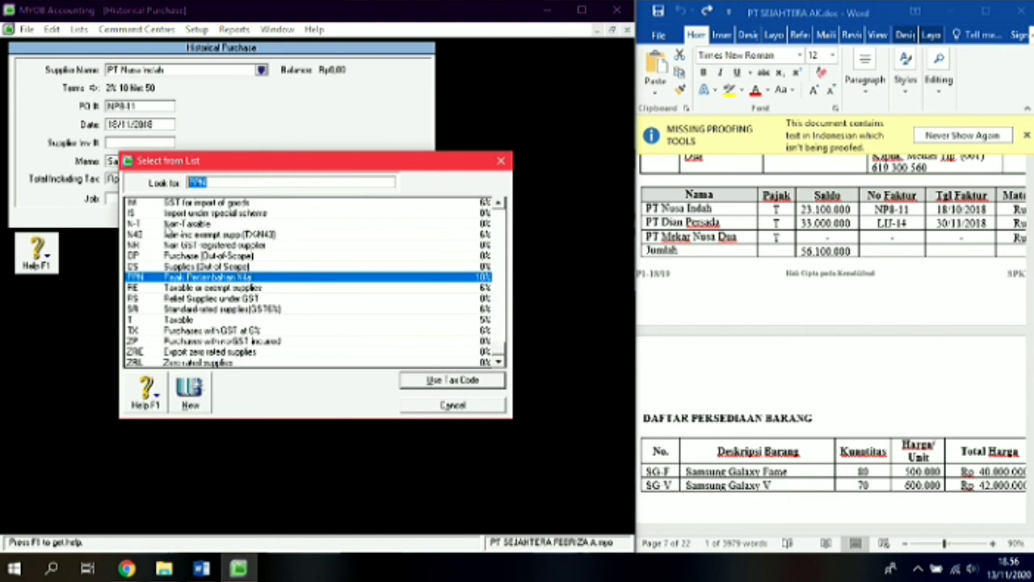
double_click(166, 223)
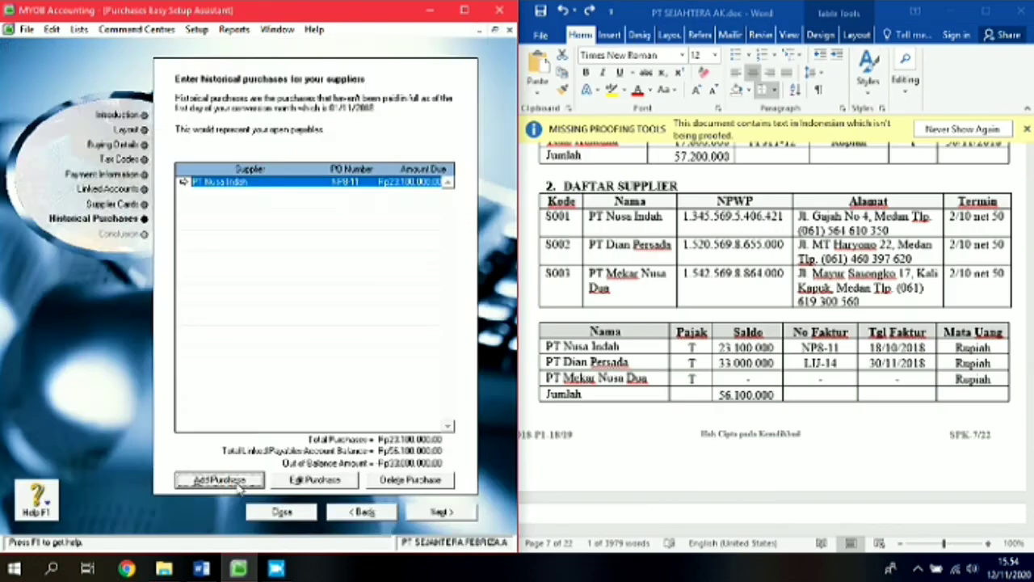
left_click(234, 482)
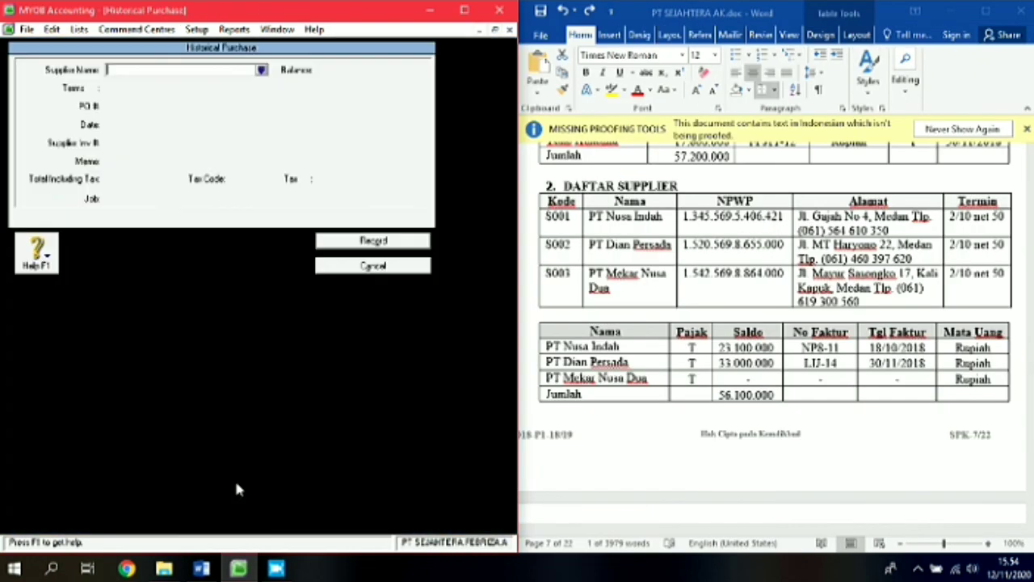
Step: Choose supplier PT Dian Persada and paste LIJ-14 from Word as the PO number
left_click(261, 71)
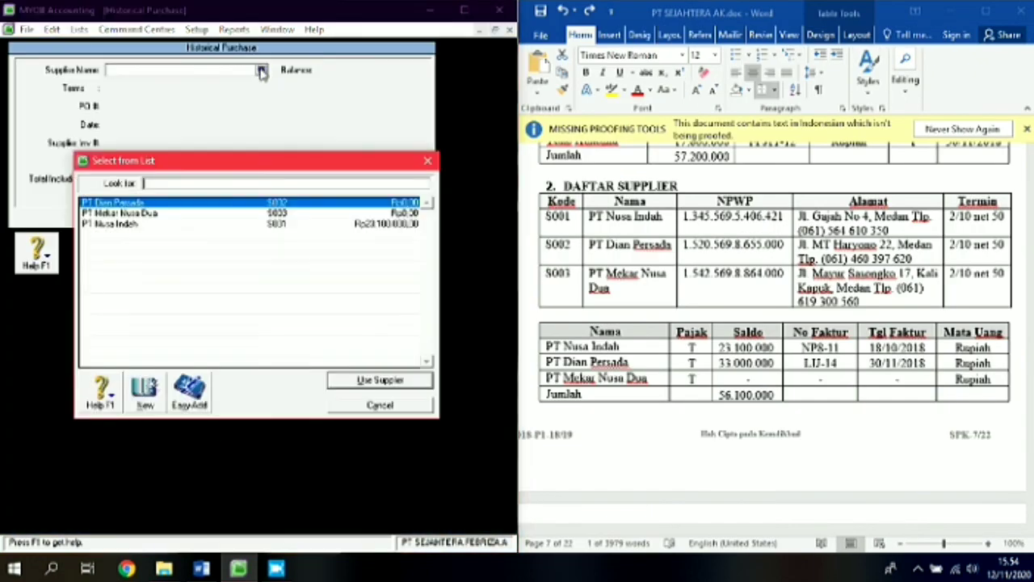
double_click(139, 203)
double_click(119, 106)
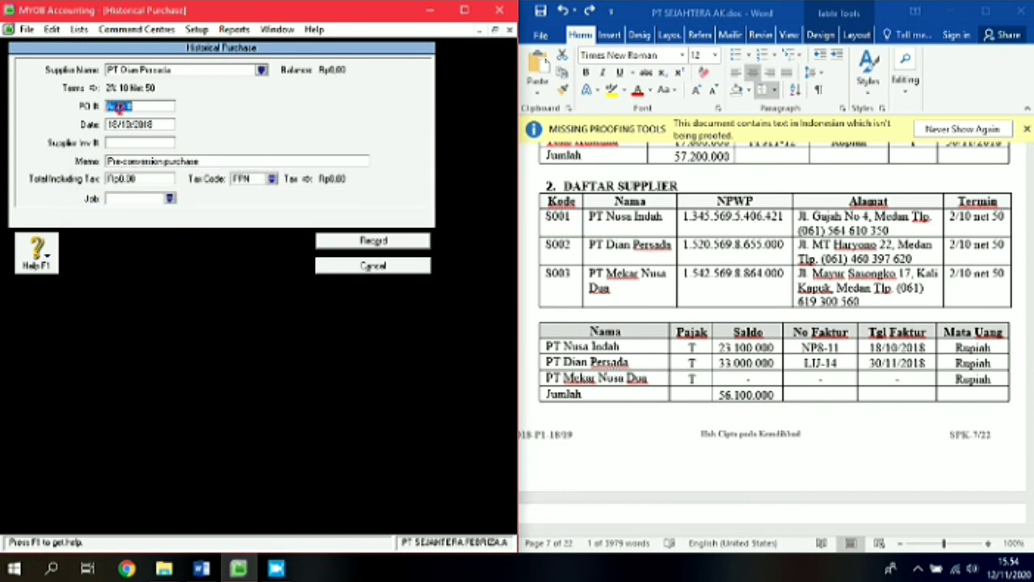
left_click(804, 362)
left_click_drag(805, 362, 833, 365)
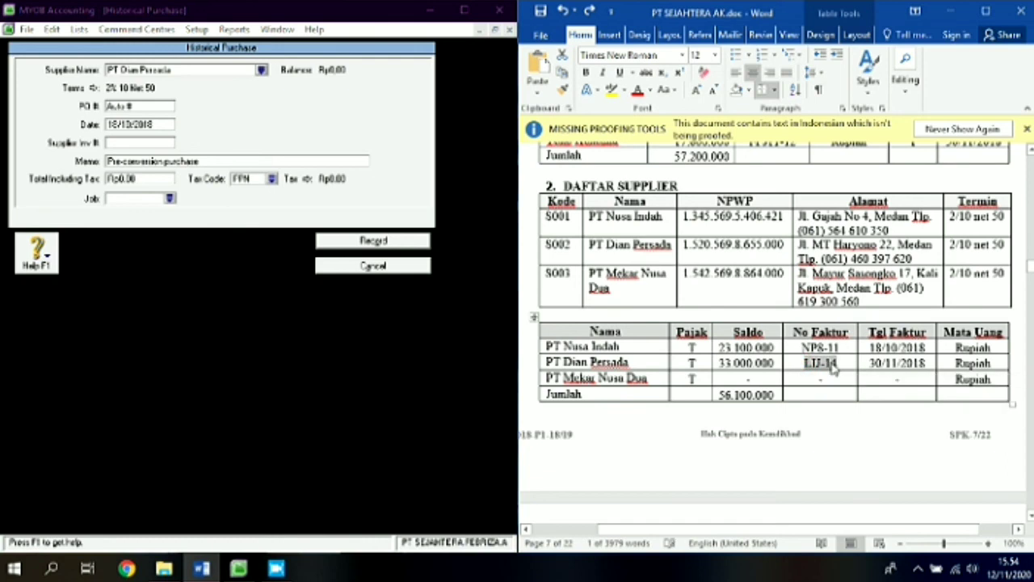
left_click(118, 105)
left_click_drag(131, 106, 65, 113)
key("ctrl+v")
Step: Set the purchase date to 30/11/2018 and the memo to Saldo Awal Utang
key("Tab")
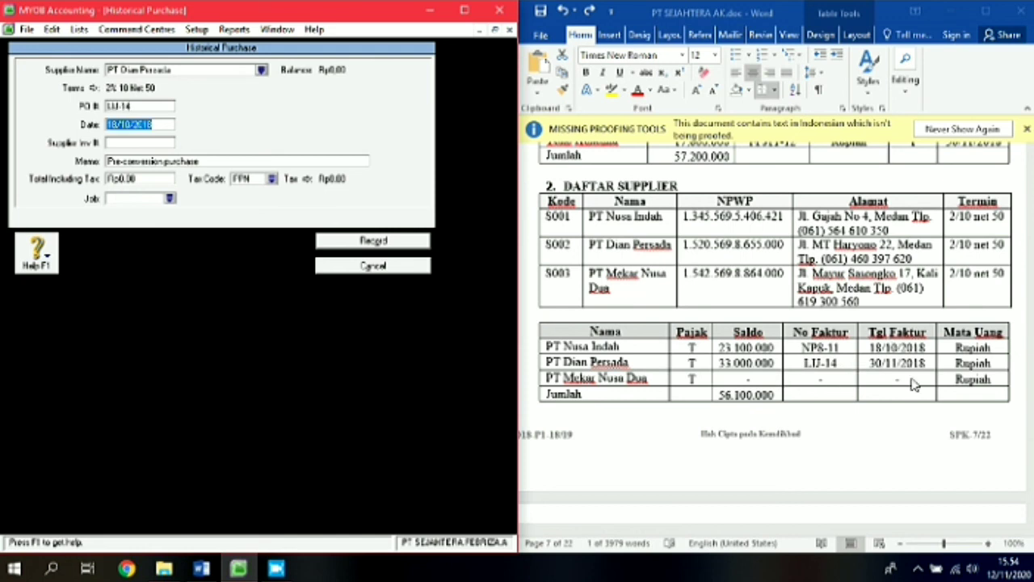
type("30/11/")
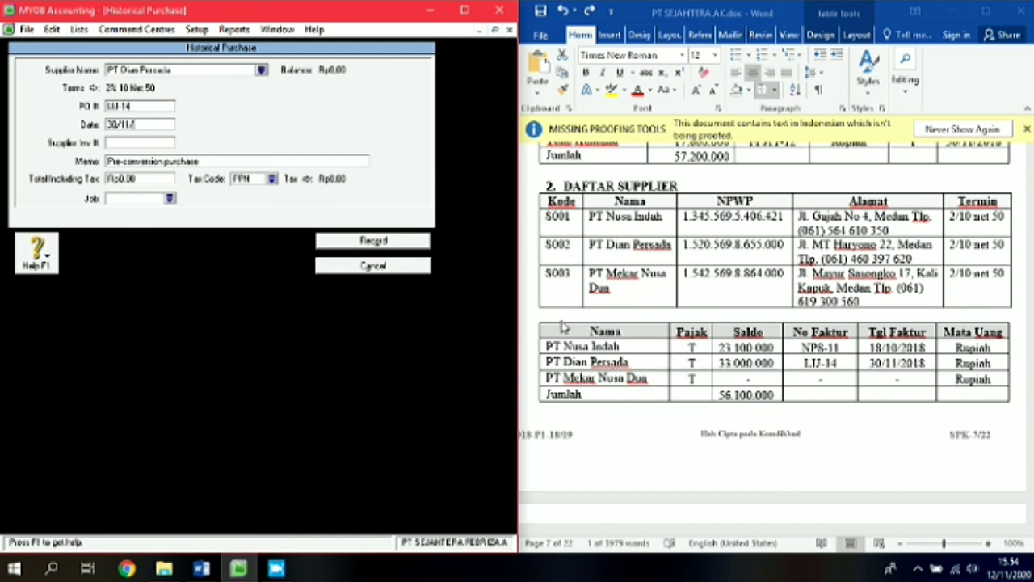
type("2018")
key("Tab")
key("Tab")
type("S")
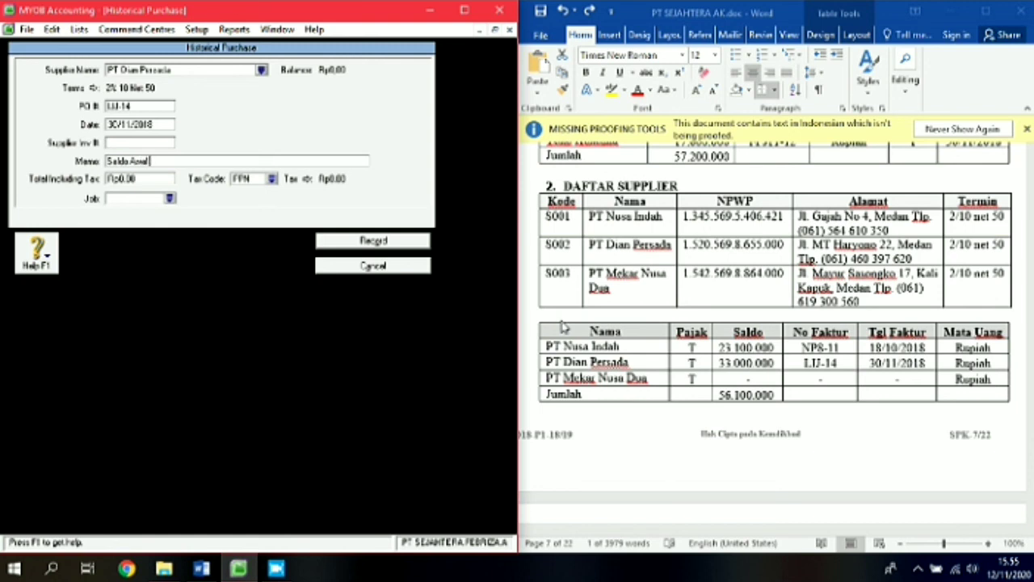
type("aldo Awal Uang")
key("Tab")
Step: Enter total 33.000.000 with tax code N-T and record the PT Dian Persada purchase
type("33")
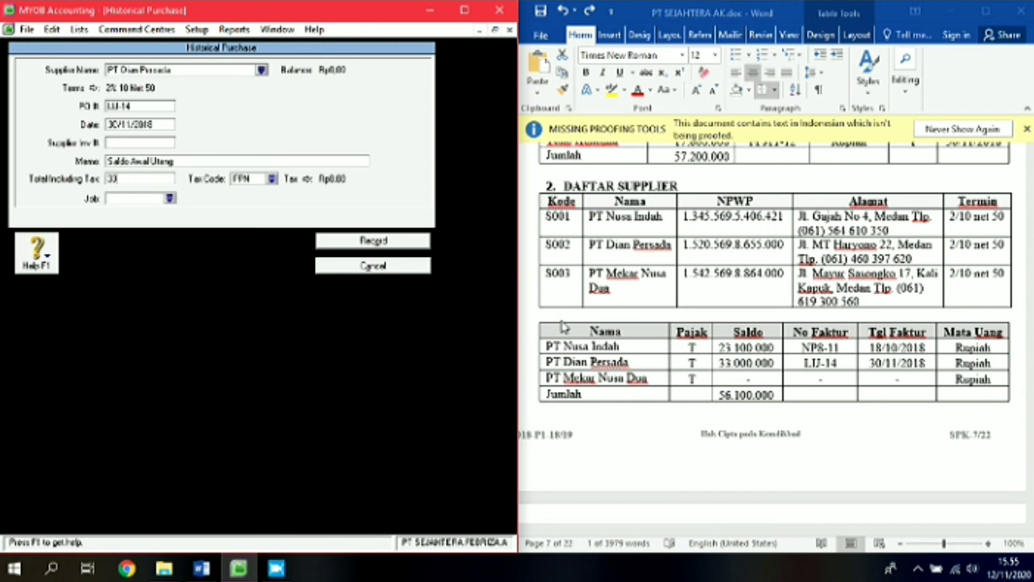
key("space")
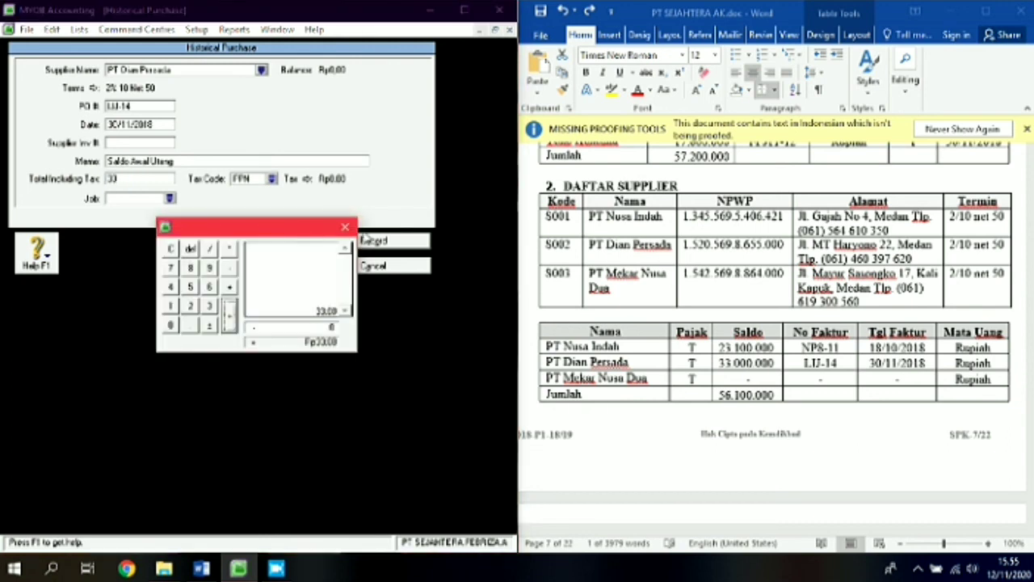
left_click(345, 226)
type("000000")
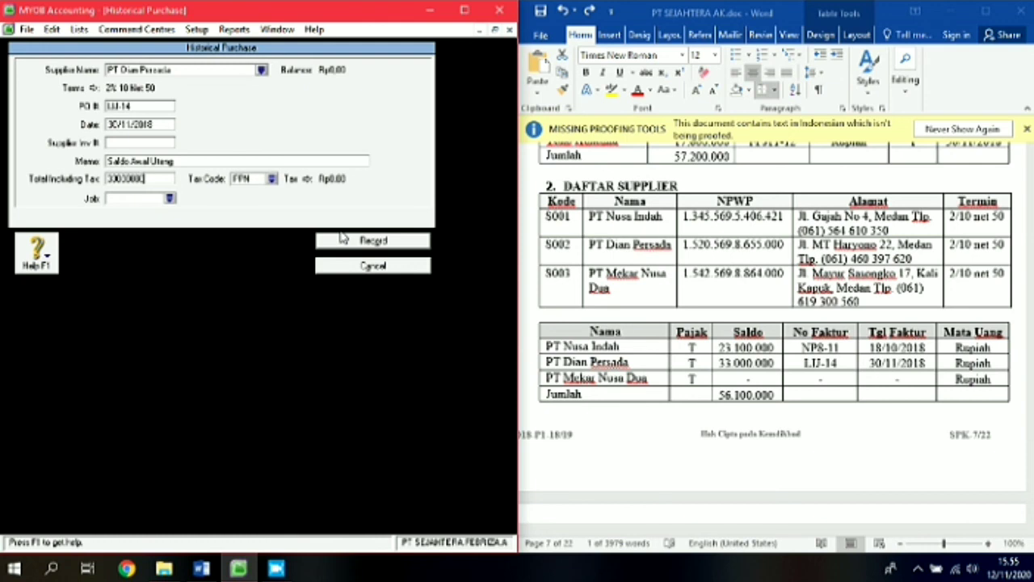
key("Tab")
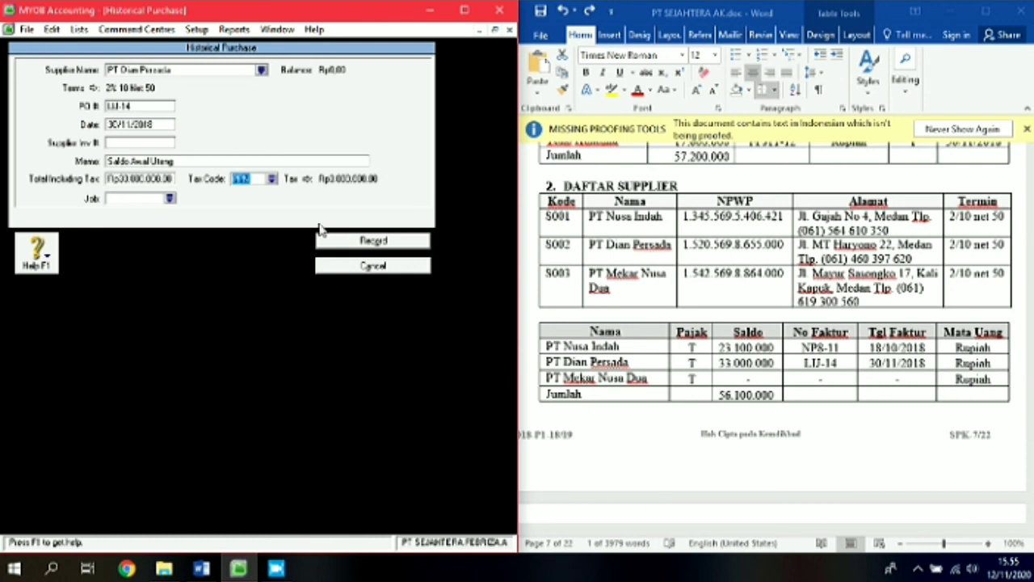
left_click(274, 178)
double_click(98, 224)
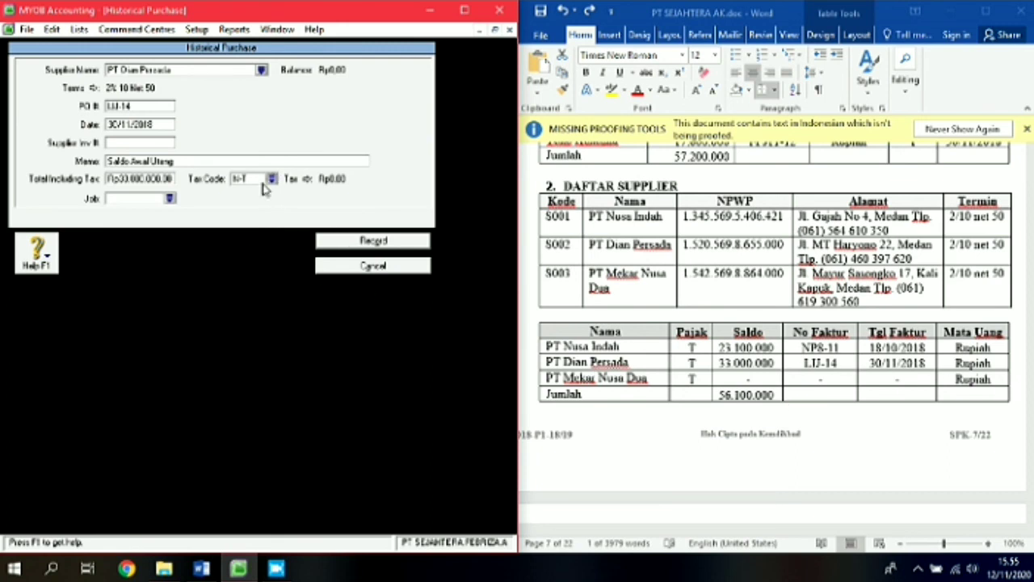
left_click(388, 241)
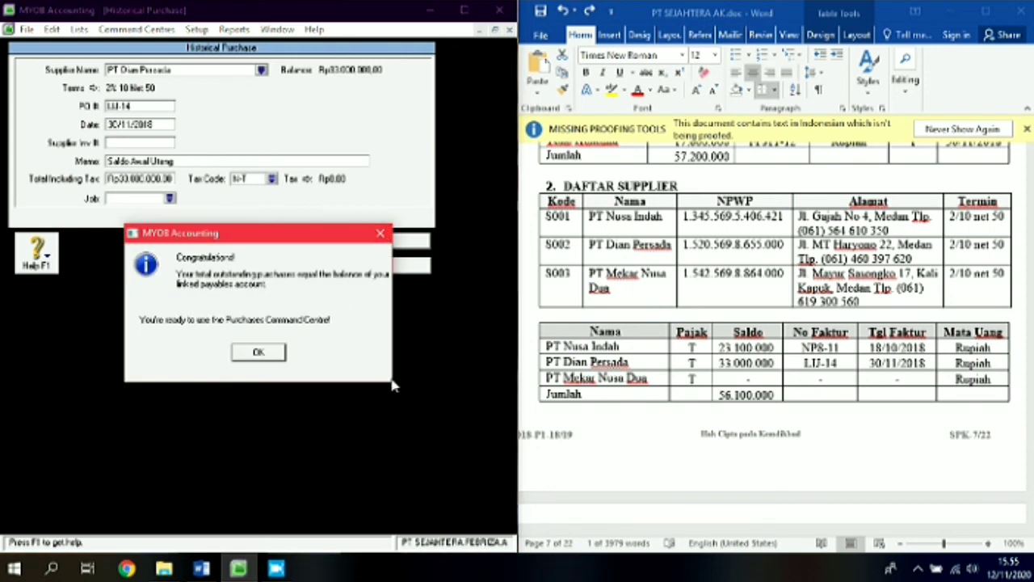
Step: Dismiss the Congratulations message and advance to the Conclusion page showing Rp56.100.000,00 in purchases
left_click_drag(336, 234, 412, 217)
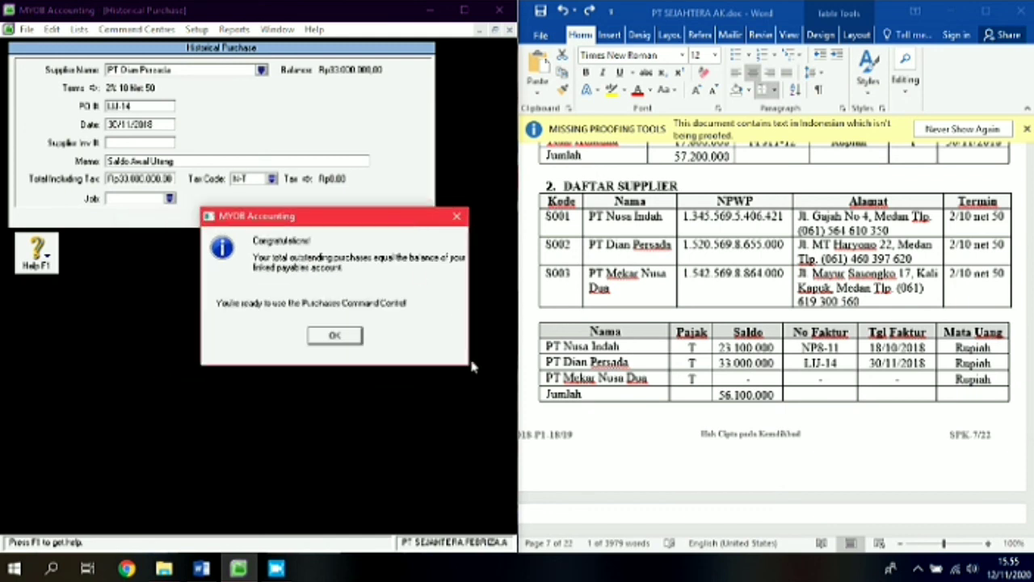
left_click(334, 336)
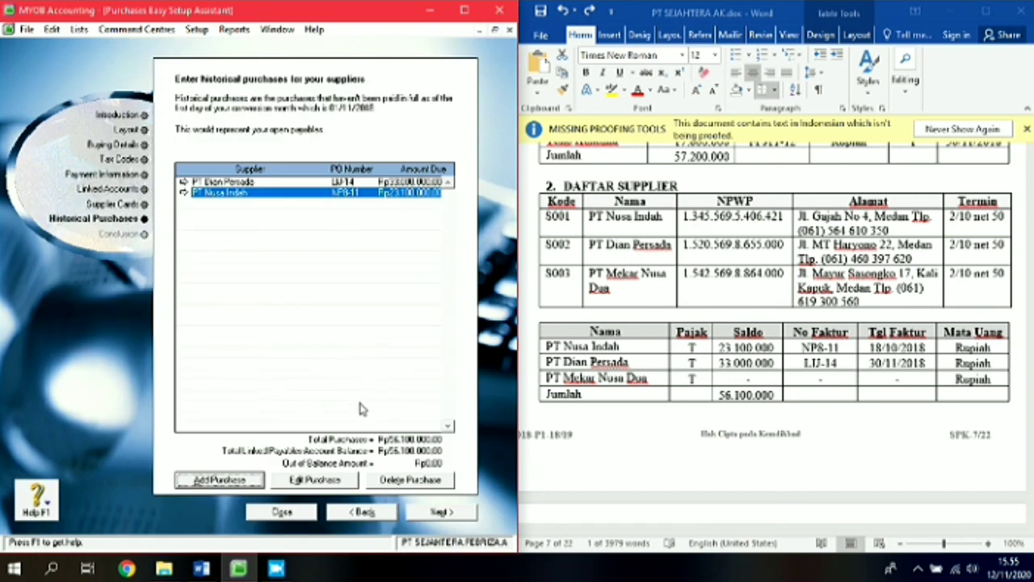
left_click(443, 513)
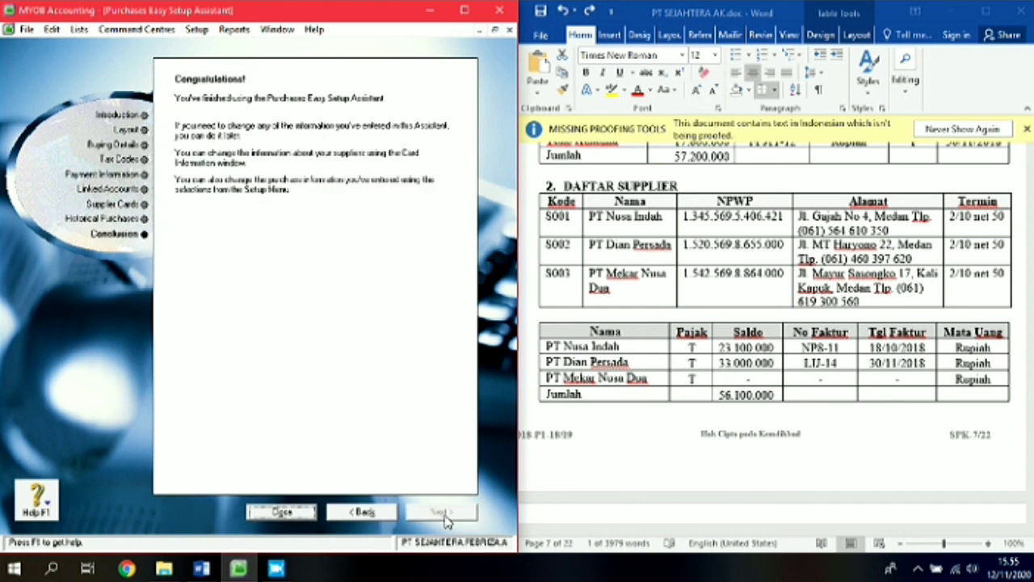